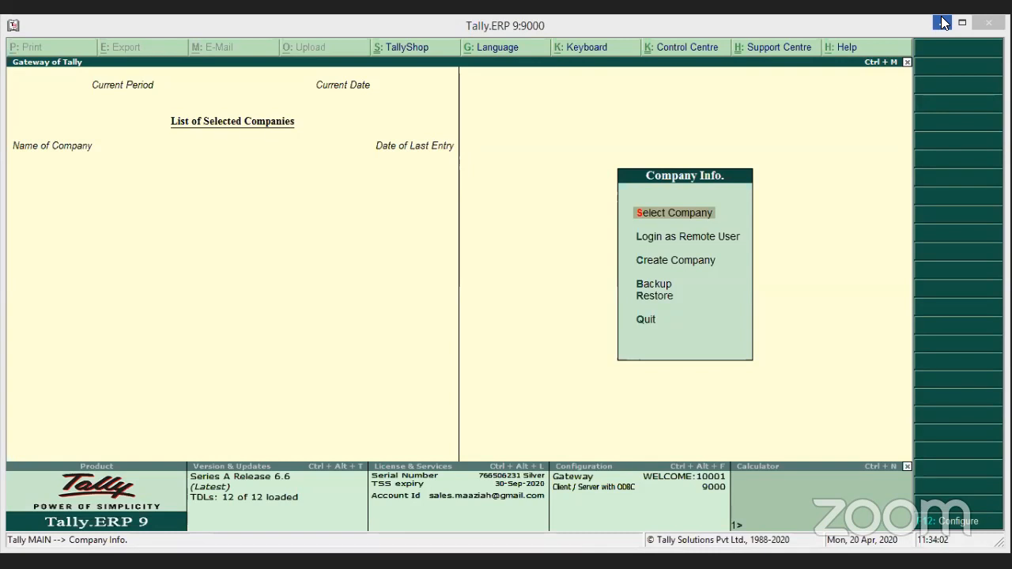
# Minimize Tally.ERP 9 so Chrome's new Google tab shows.
pyautogui.click(943, 22)
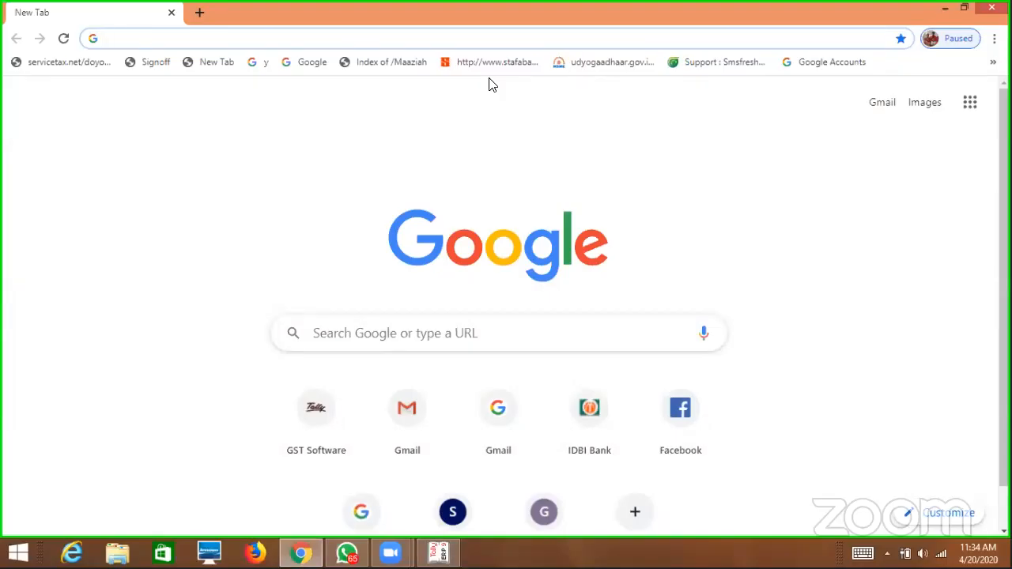
pyautogui.write('www.')
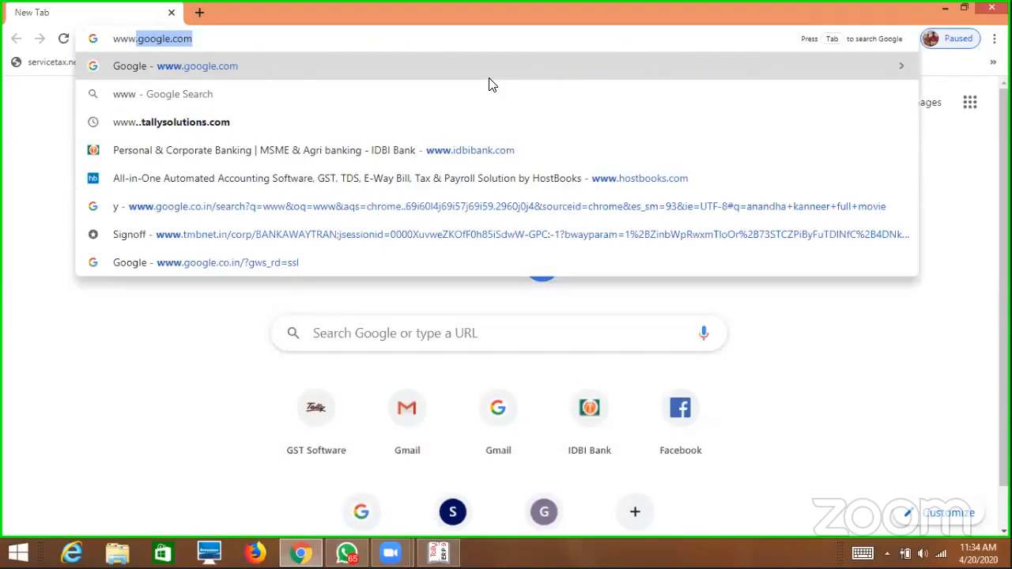
pyautogui.write('tally')
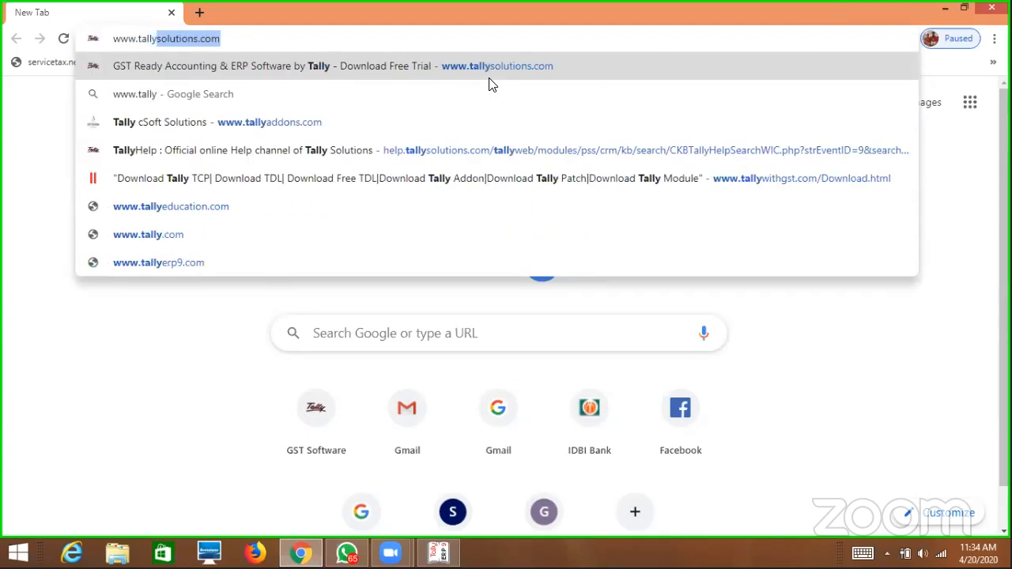
pyautogui.press('Return')
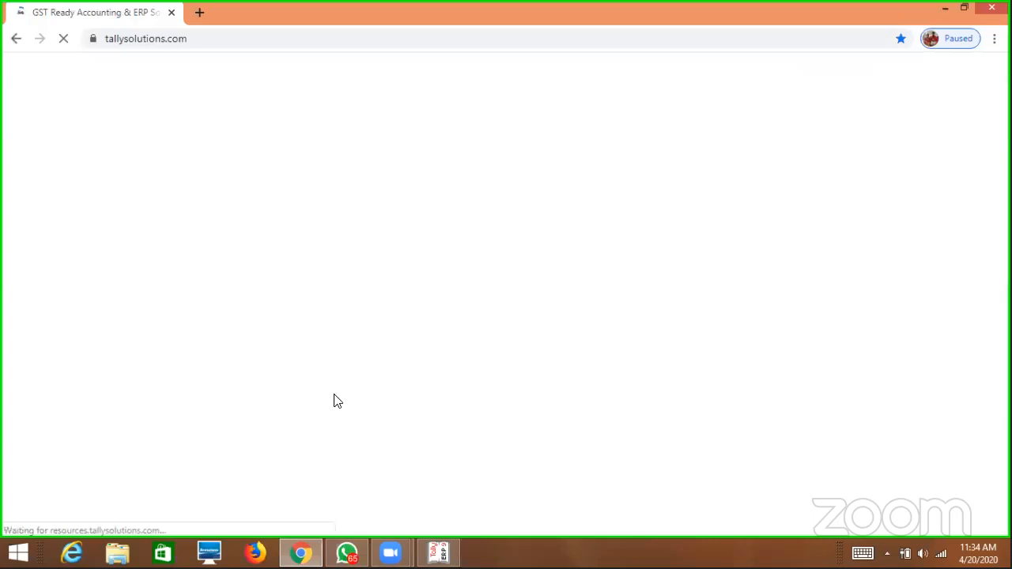
pyautogui.moveTo(301, 552)
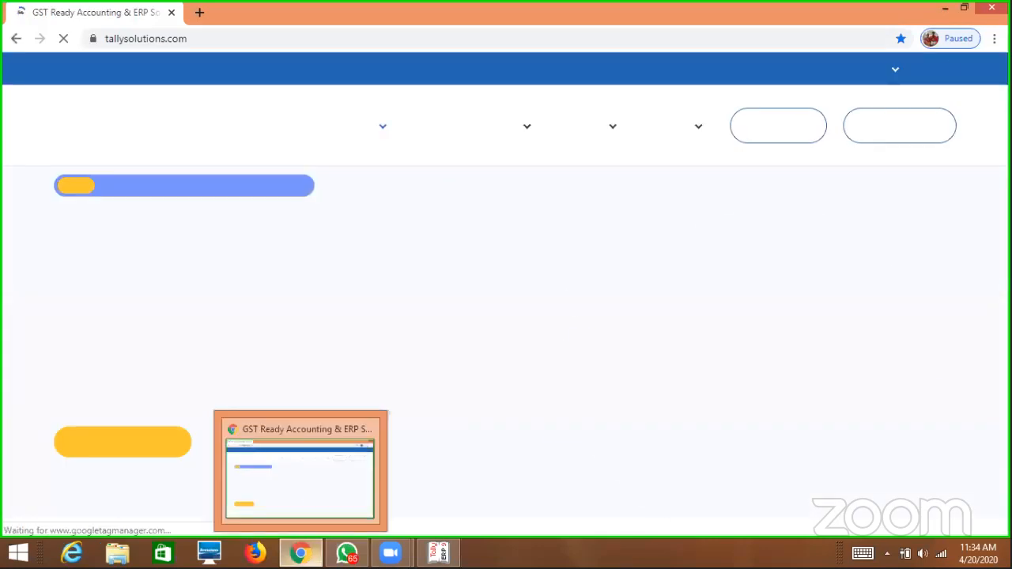
pyautogui.moveTo(390, 553)
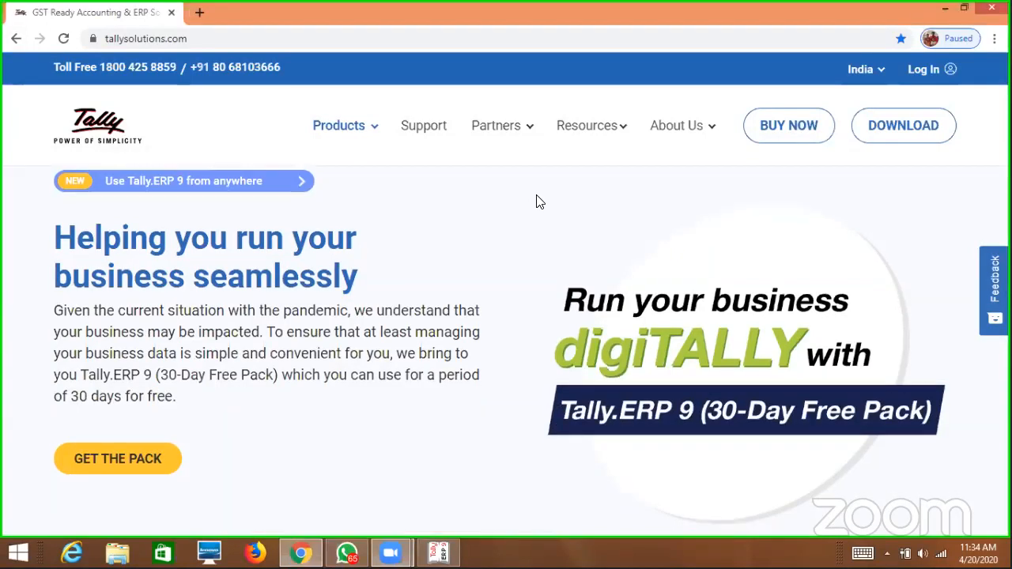
pyautogui.scroll(-2, 391, 295)
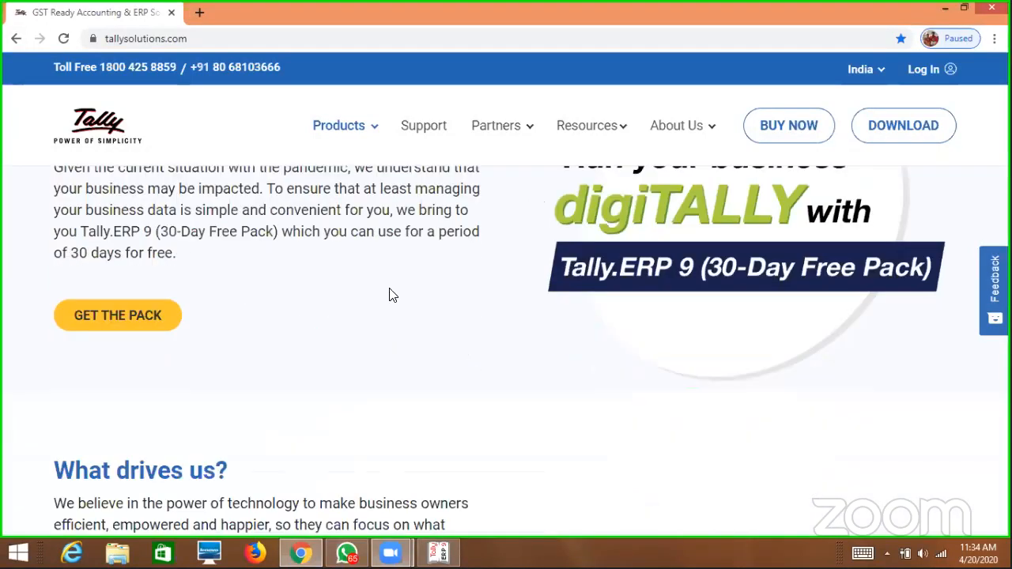
pyautogui.click(121, 322)
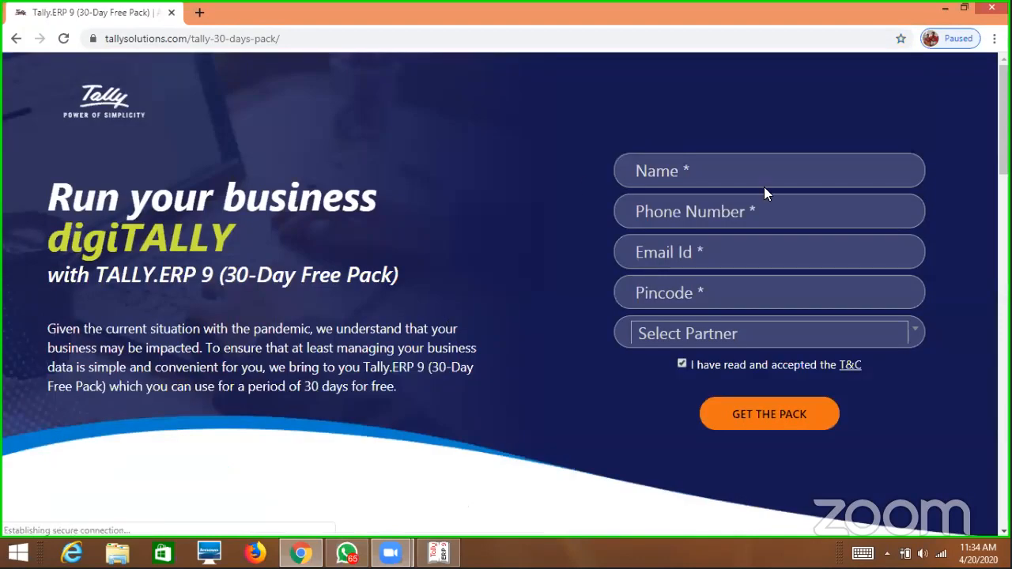
# Enter the applicant's name, phone number, e-mail address and pincode in the Free Pack form.
pyautogui.click(750, 166)
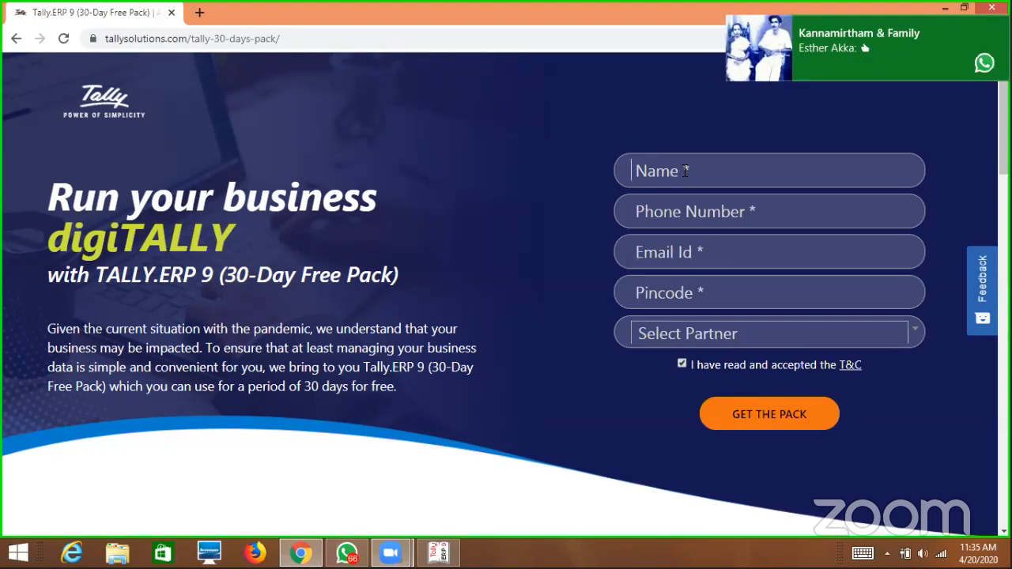
pyautogui.write('dev')
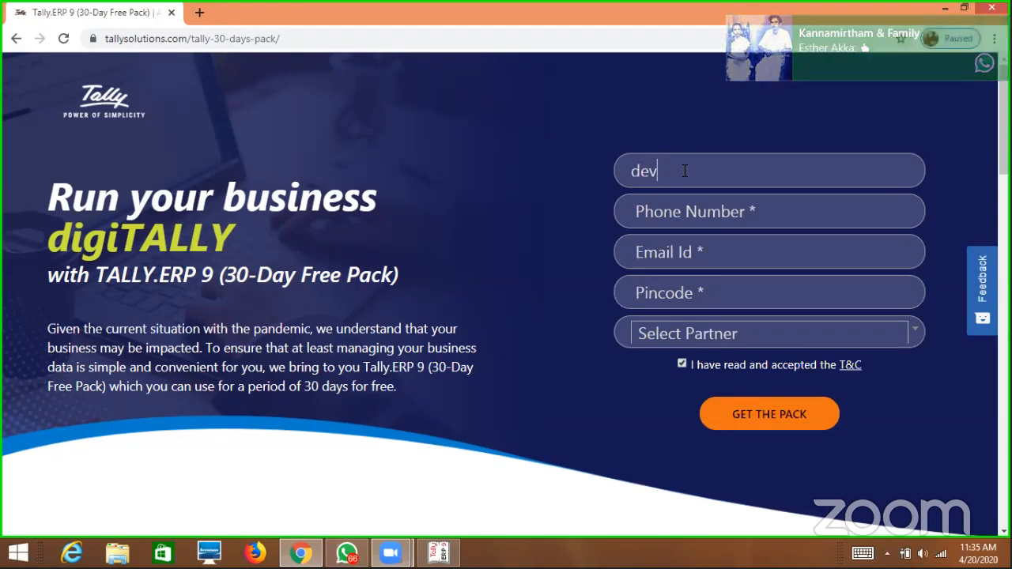
pyautogui.press('BackSpace')
pyautogui.press('BackSpace')
pyautogui.press('BackSpace')
pyautogui.write('Deva')
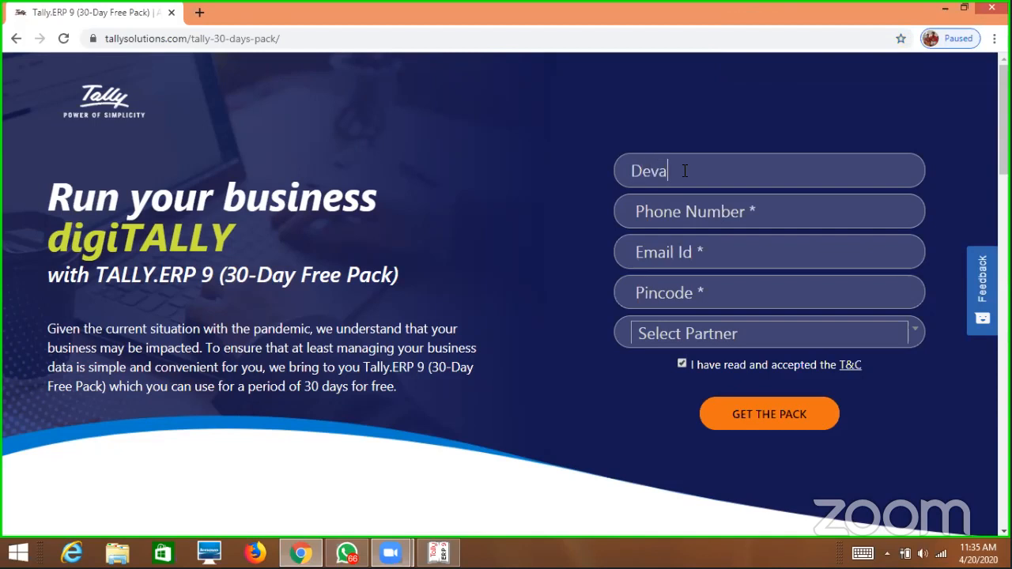
pyautogui.press('Tab')
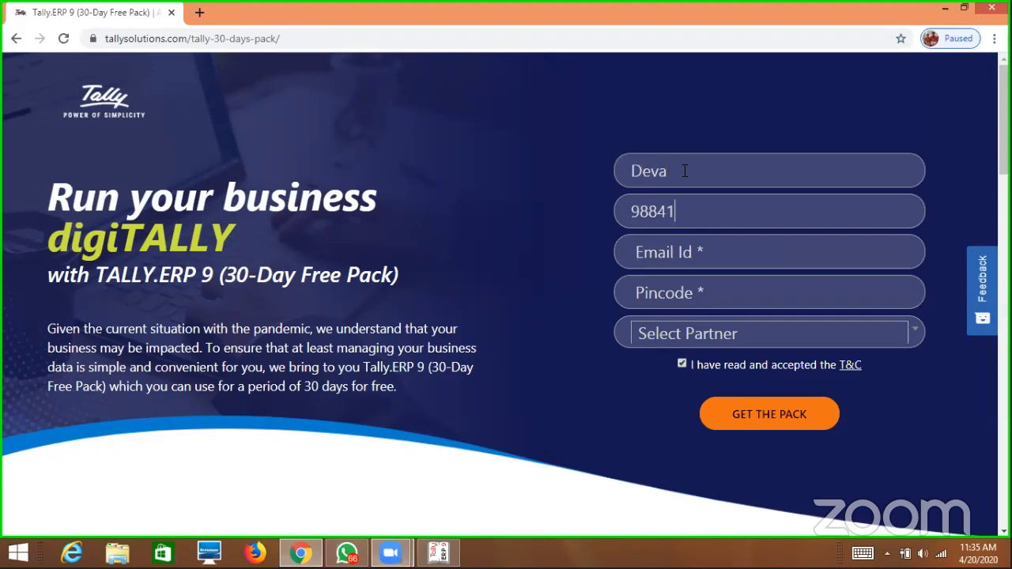
pyautogui.press('Tab')
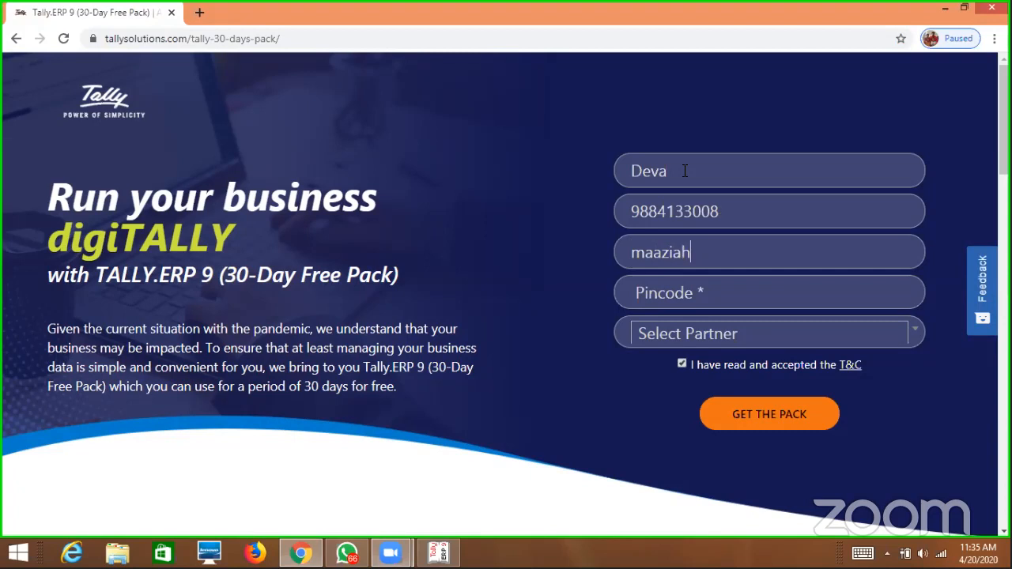
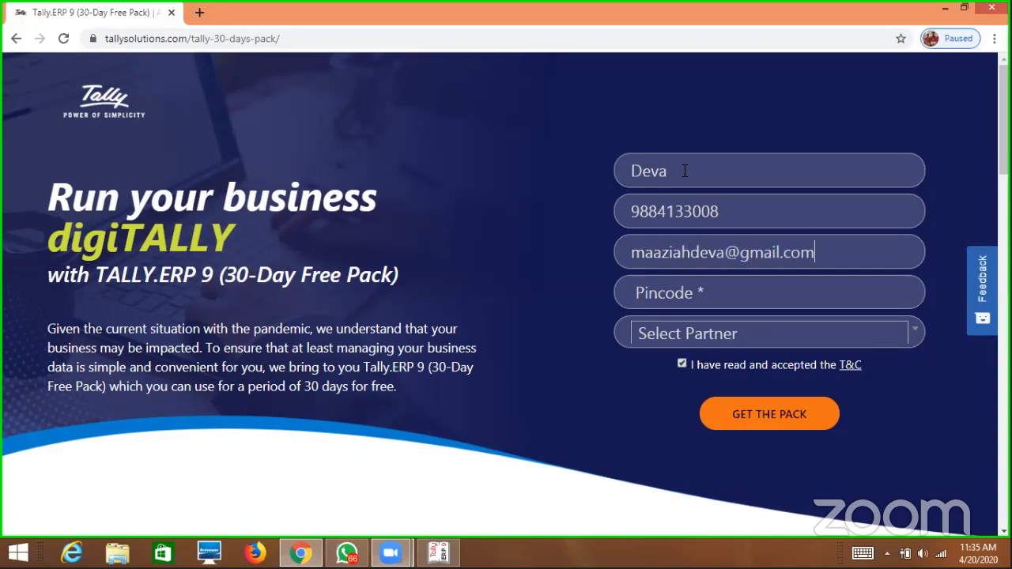
pyautogui.press('Tab')
pyautogui.write('600078')
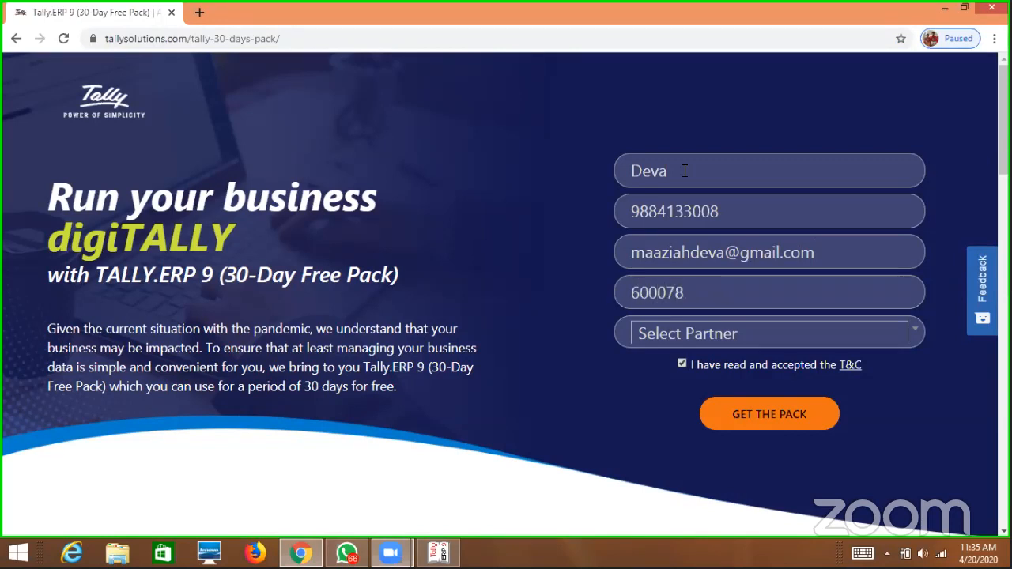
# Search the partner list and select the Chennai CP3* SI Member partner.
pyautogui.press('Tab')
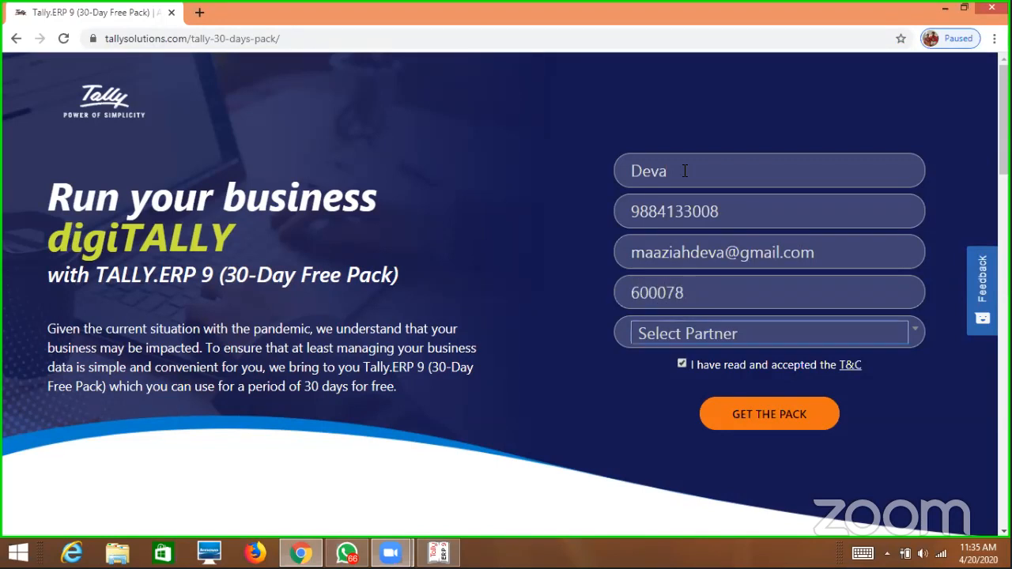
pyautogui.click(915, 342)
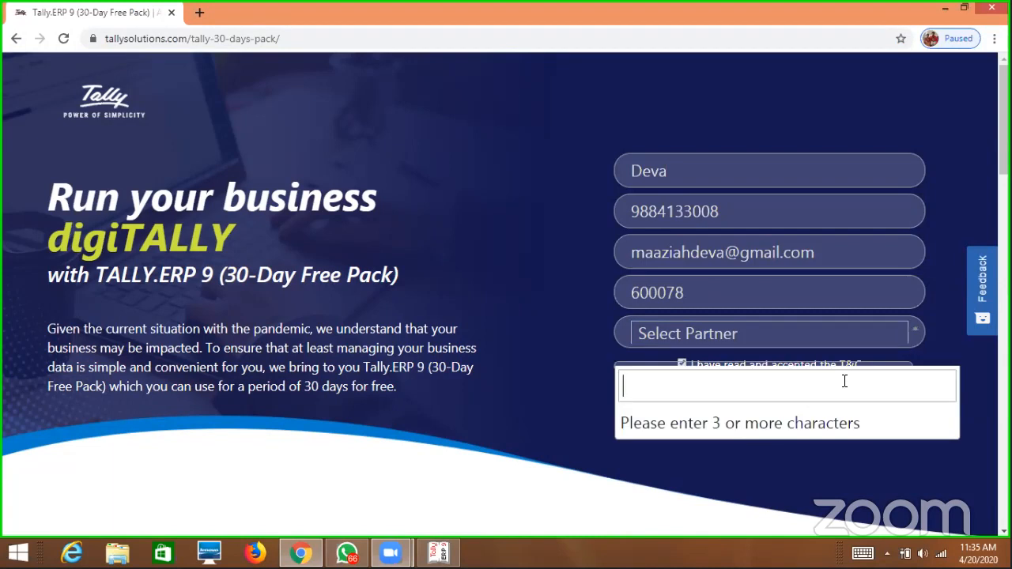
pyautogui.write('maaziah')
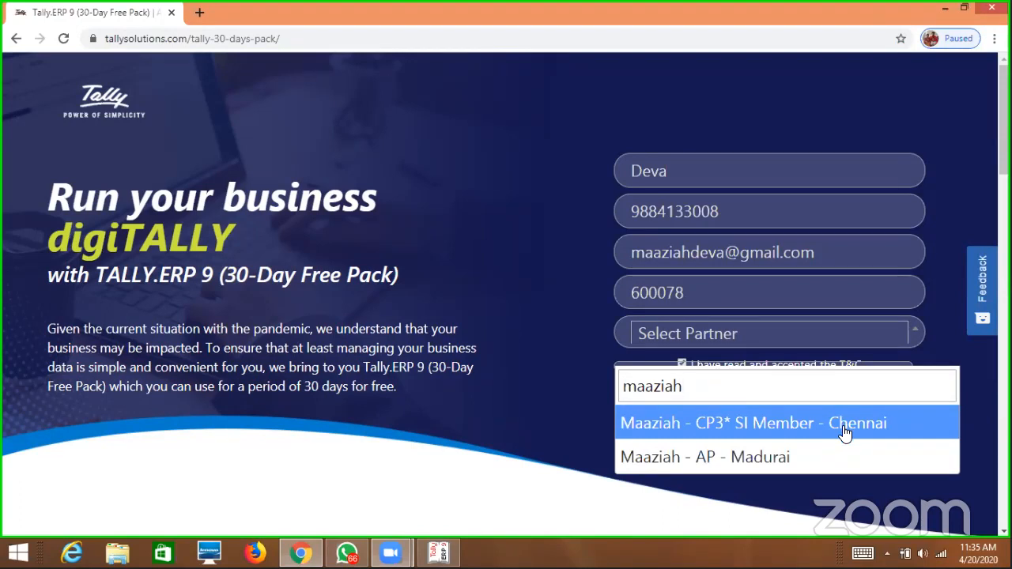
pyautogui.click(844, 428)
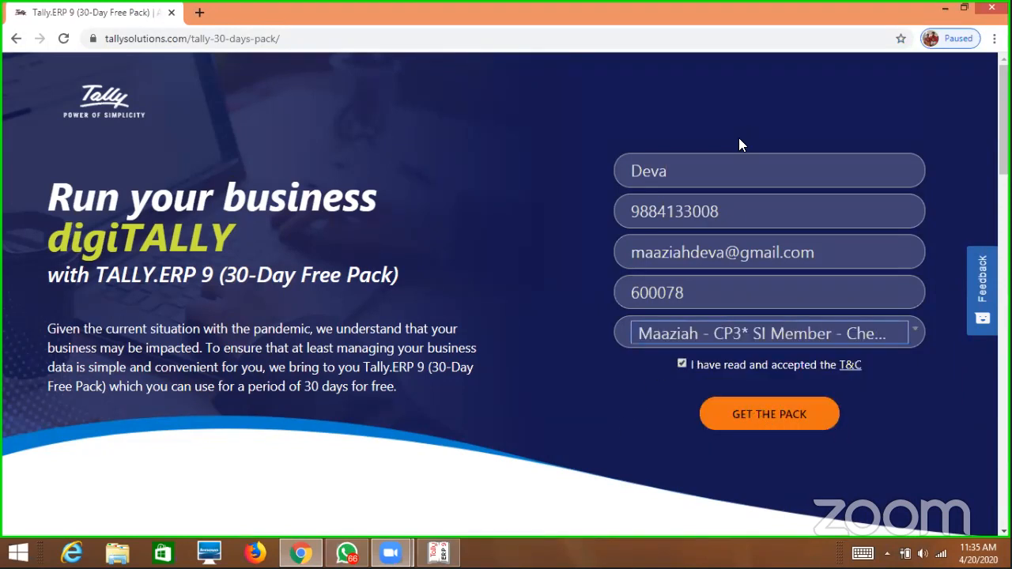
# Submit the Free Pack form and save the setup installer in Documents.
pyautogui.click(809, 424)
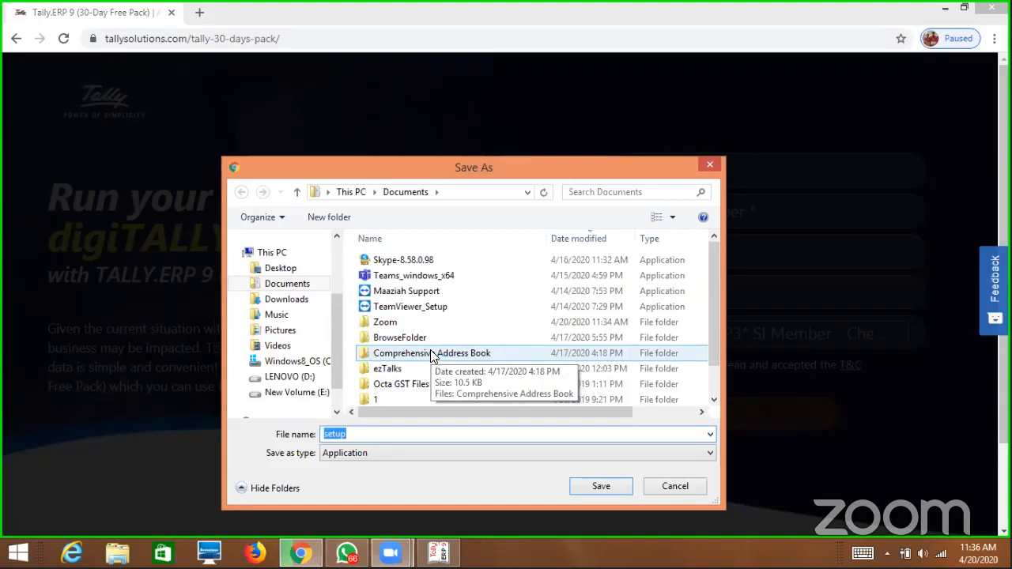
pyautogui.click(609, 488)
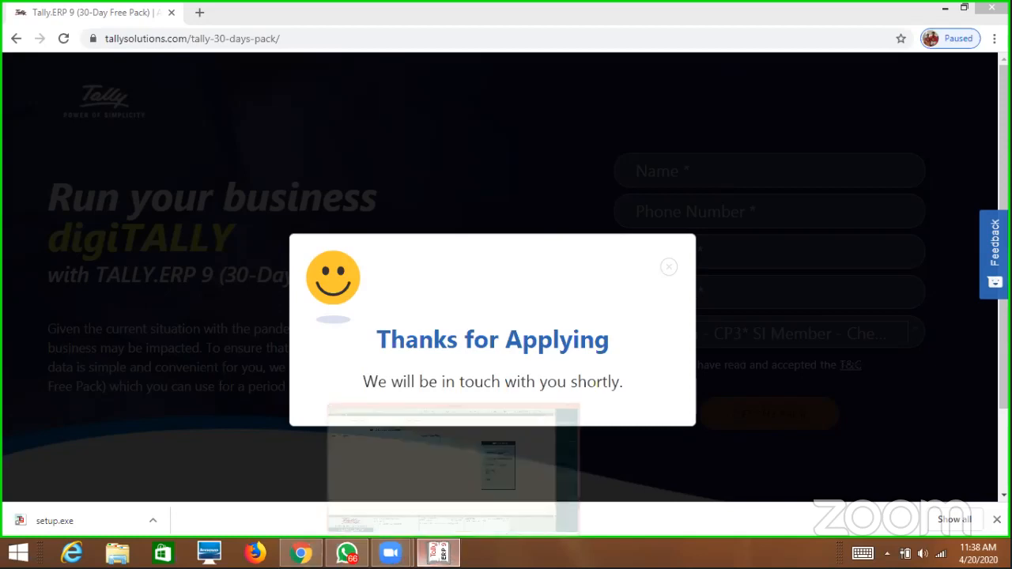
# After setup.exe finishes downloading, bring Tally.ERP 9 back to the front.
pyautogui.click(439, 552)
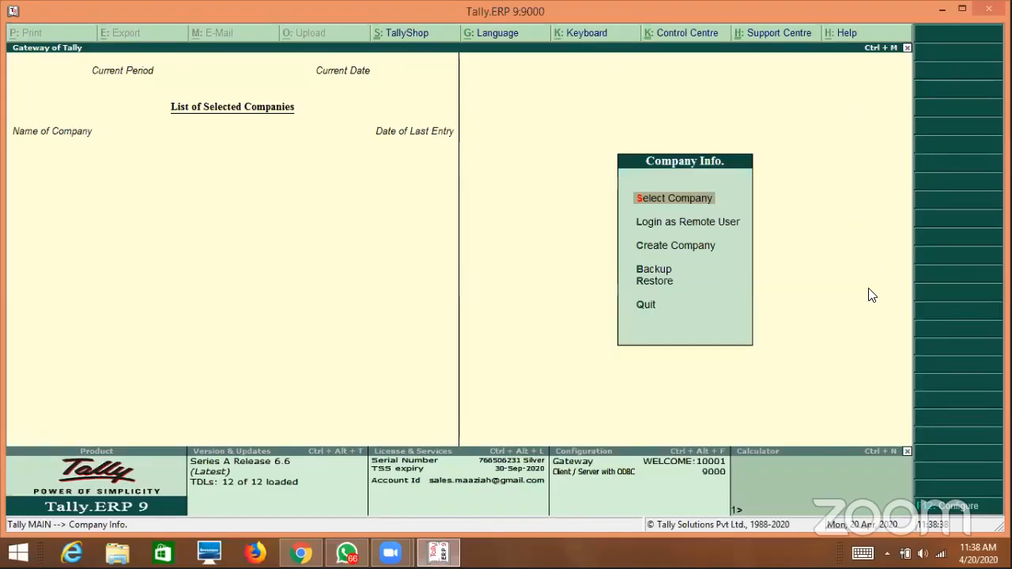
# Quit Tally.ERP 9 from the Gateway of Tally, confirming Yes at the Quit? prompt.
pyautogui.press('Escape')
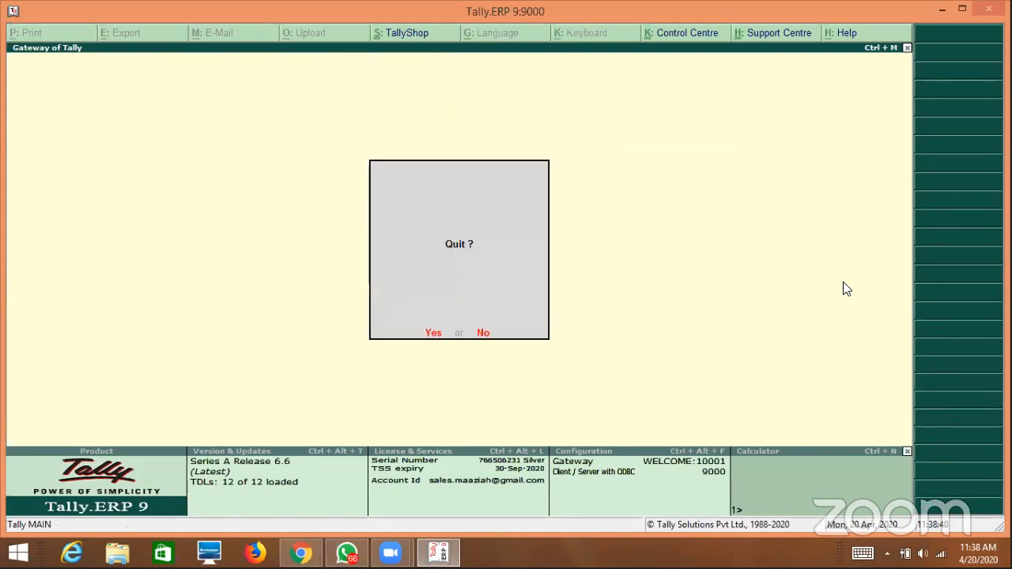
pyautogui.press('Return')
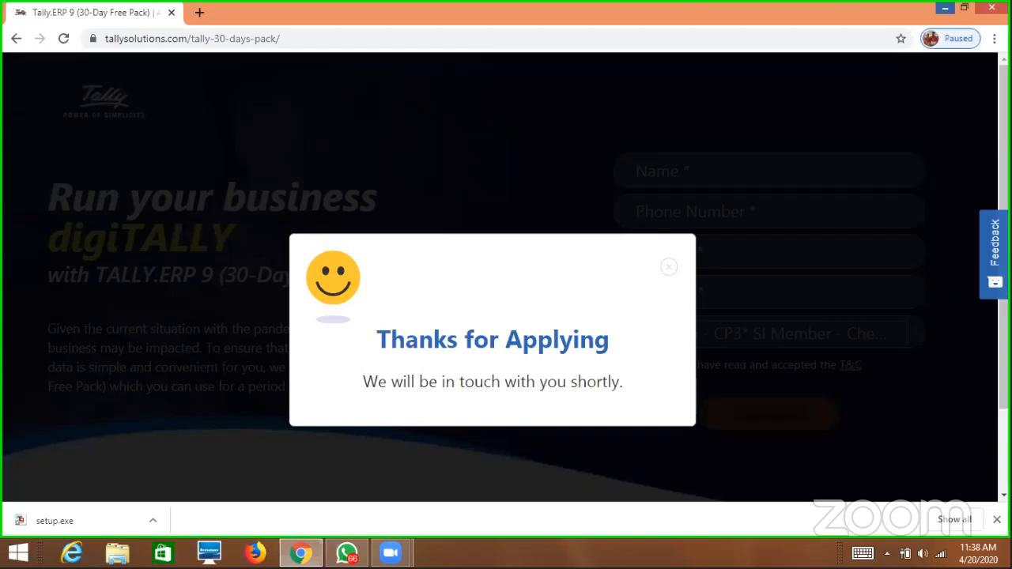
# Show Chrome's downloaded setup.exe in its Documents folder.
pyautogui.click(945, 9)
pyautogui.click(301, 552)
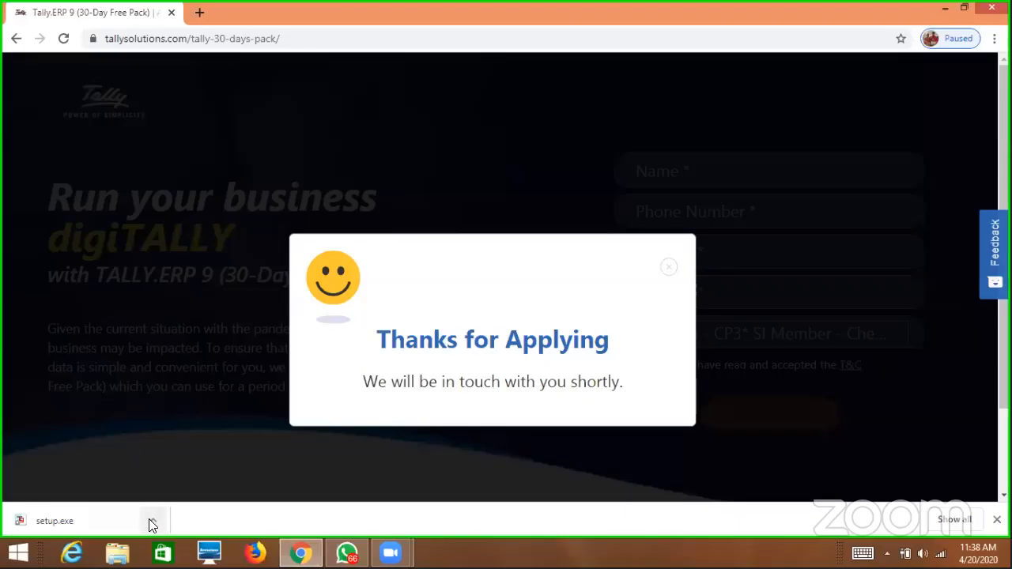
pyautogui.click(153, 522)
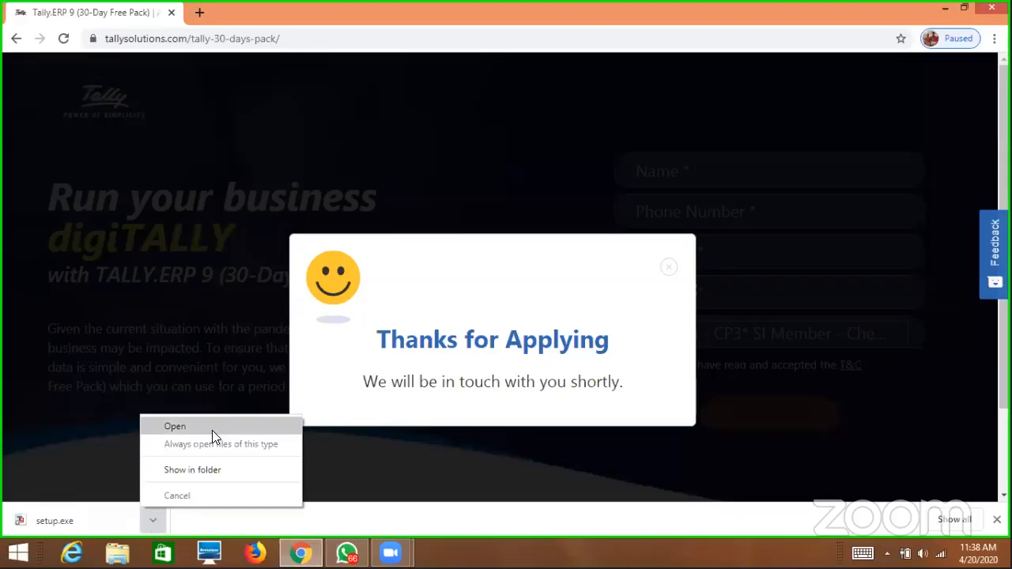
pyautogui.click(200, 470)
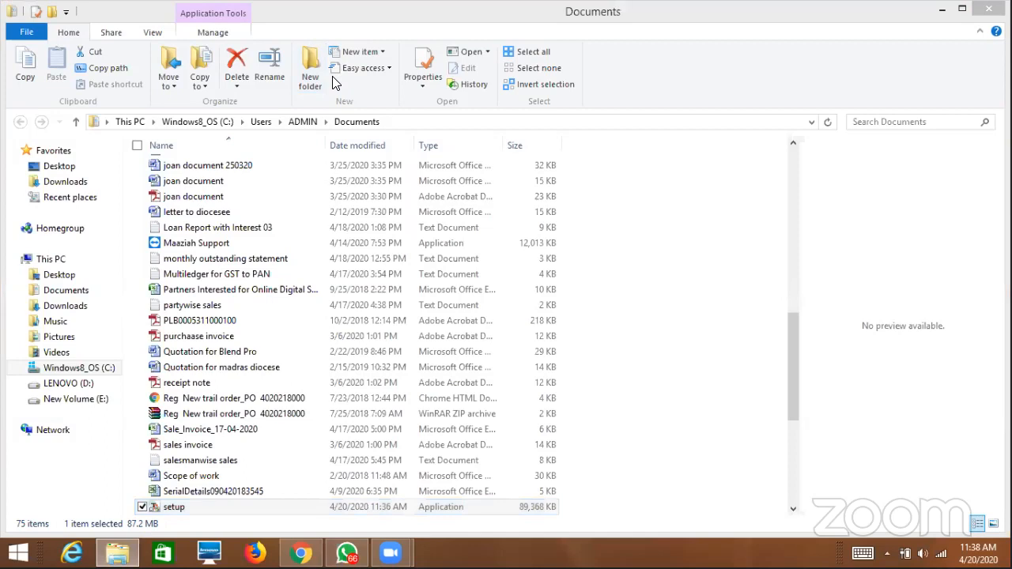
# Run the setup application in Documents to launch the Tally.ERP 9 Installer.
pyautogui.click(242, 506)
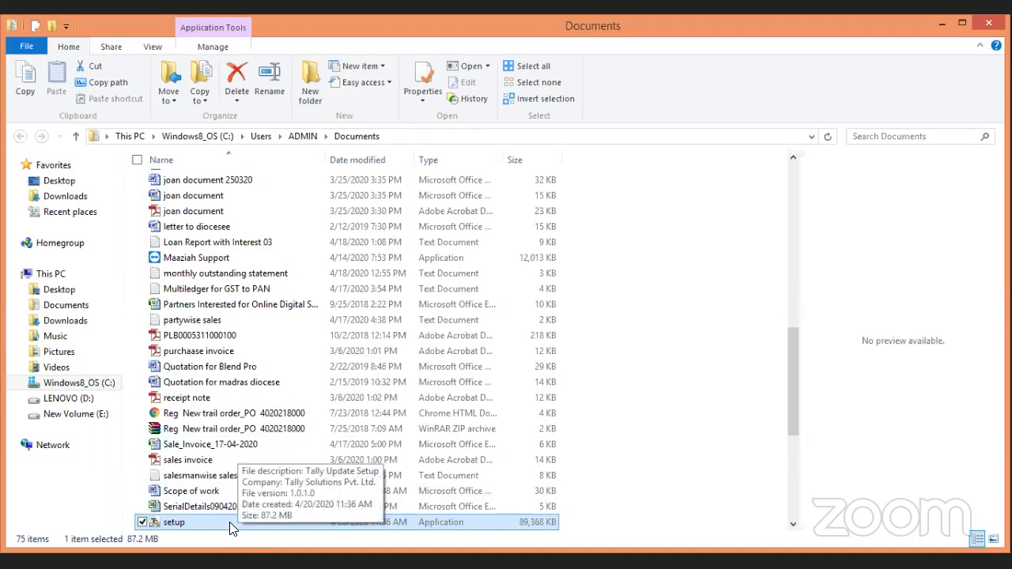
pyautogui.doubleClick(231, 526)
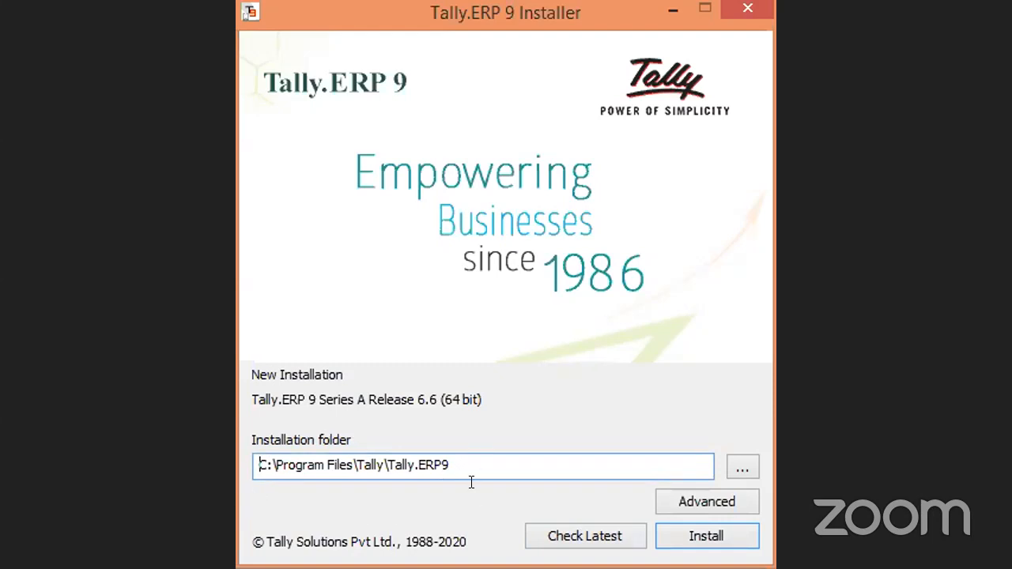
pyautogui.click(724, 505)
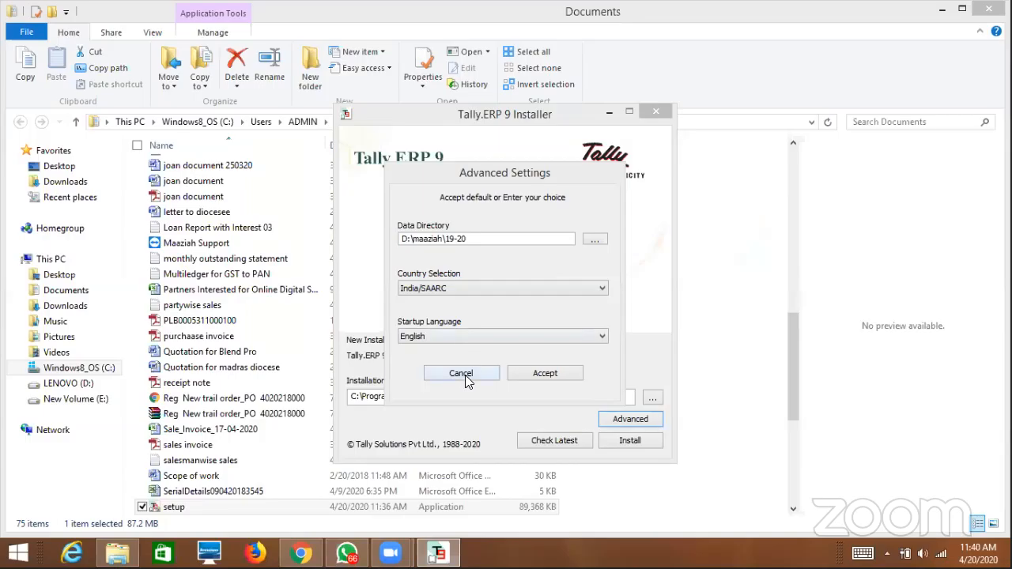
pyautogui.click(465, 375)
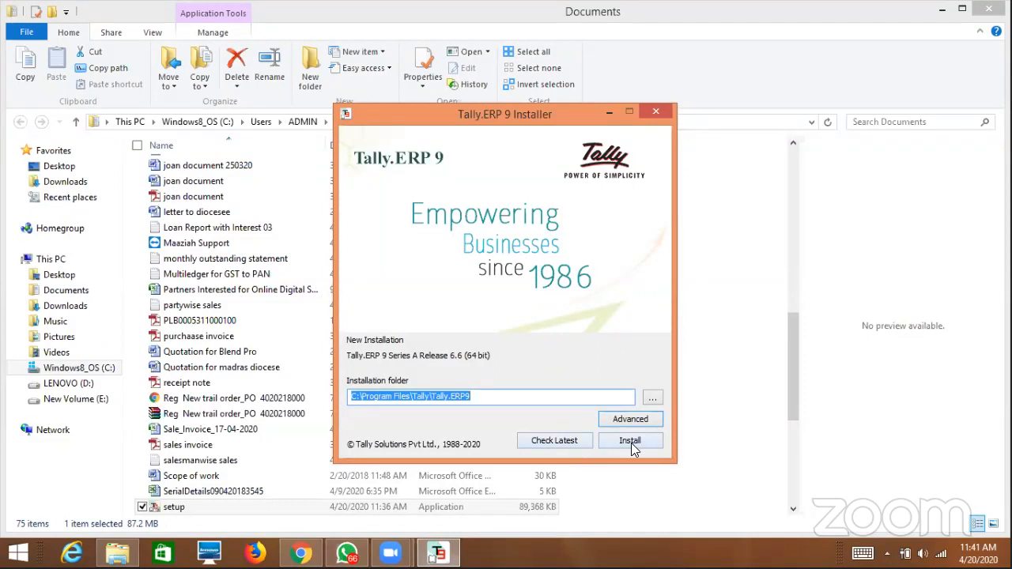
# Change the installation folder path to d:\Tally.ERP96.6.
pyautogui.click(354, 397)
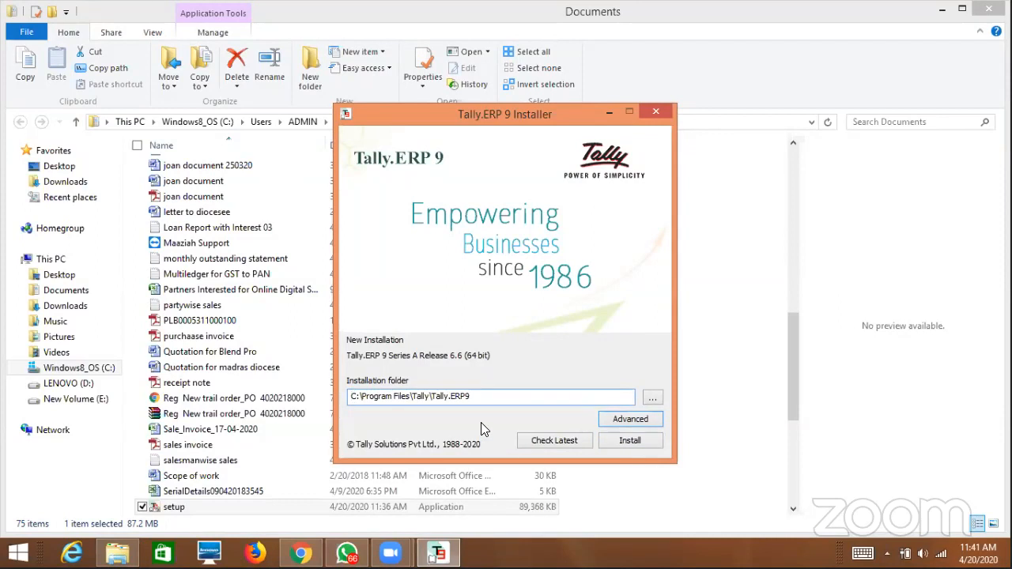
pyautogui.press('Delete')
pyautogui.write('d')
pyautogui.press('Delete')
pyautogui.press('Delete')
pyautogui.press('Delete')
pyautogui.press('Delete')
pyautogui.press('Delete')
pyautogui.press('Delete')
pyautogui.press('Delete')
pyautogui.press('Delete')
pyautogui.press('Delete')
pyautogui.press('Delete')
pyautogui.press('Delete')
pyautogui.press('Delete')
pyautogui.press('Delete')
pyautogui.press('Delete')
pyautogui.press('Delete')
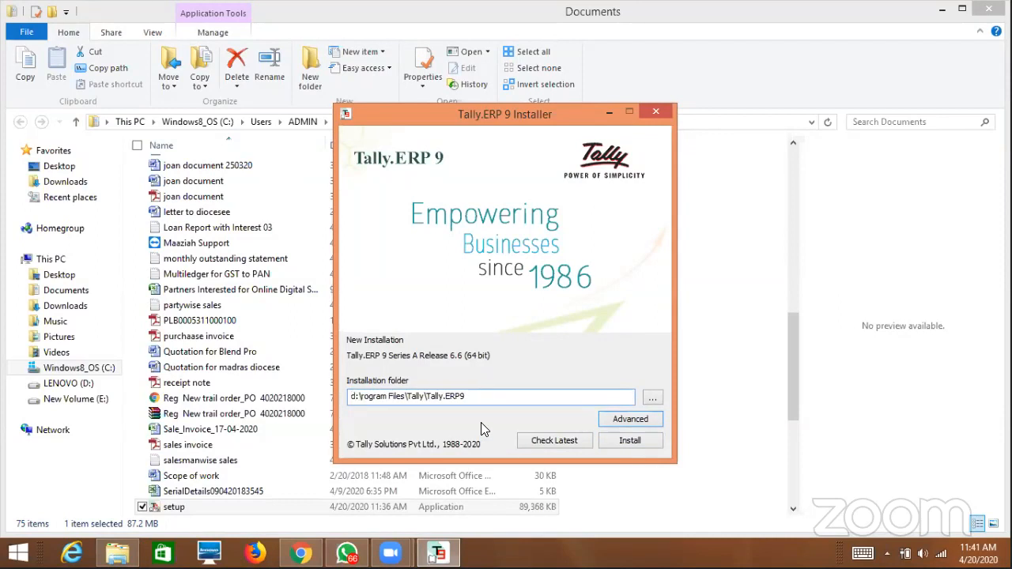
pyautogui.press('Delete')
pyautogui.press('Delete')
pyautogui.press('Delete')
pyautogui.press('Delete')
pyautogui.press('Delete')
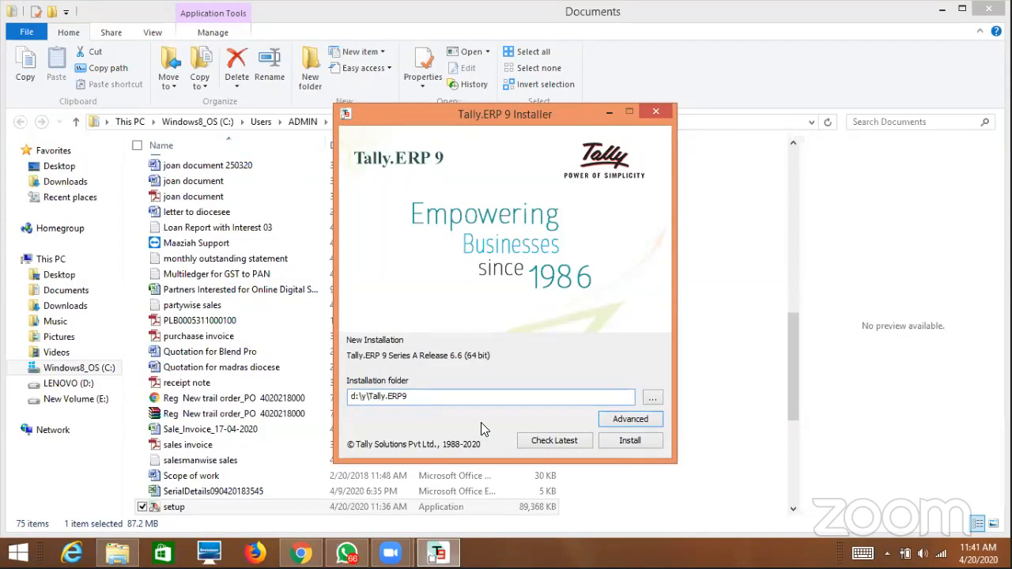
pyautogui.press('End')
pyautogui.write('6.6')
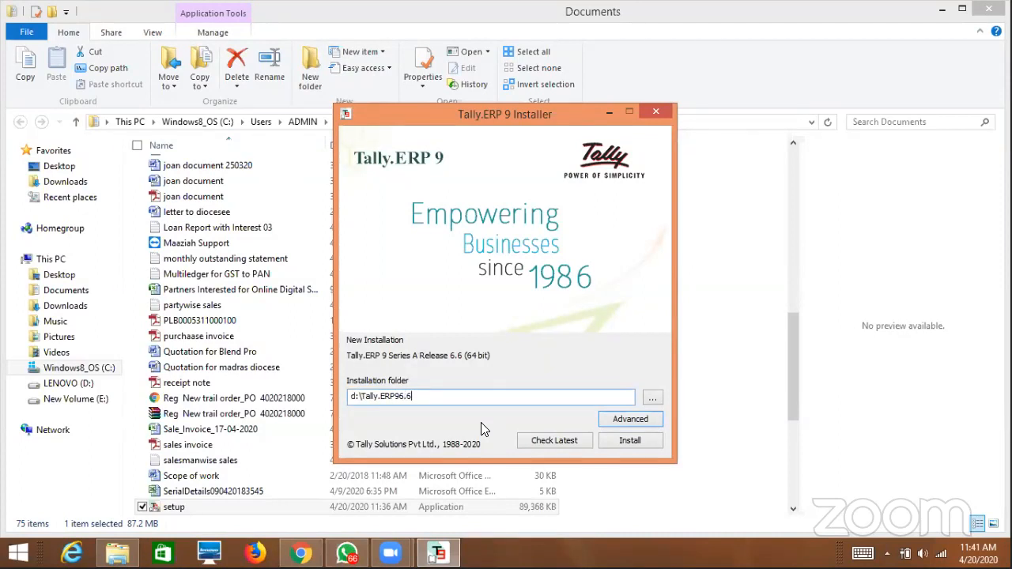
pyautogui.hotkey('ctrl', 'a')
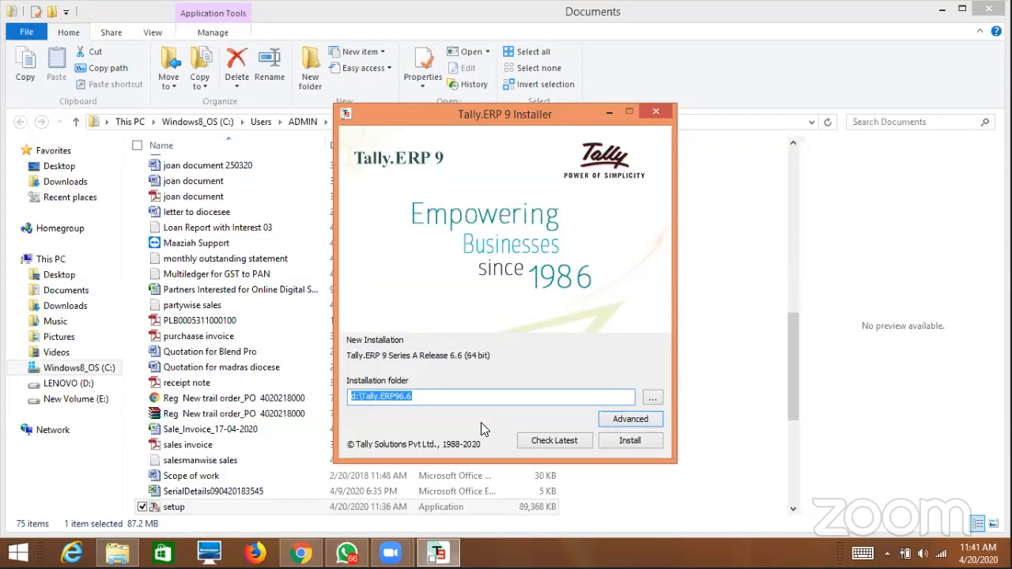
# Accept the Advanced settings and start the Tally.ERP 9 installation.
pyautogui.click(628, 421)
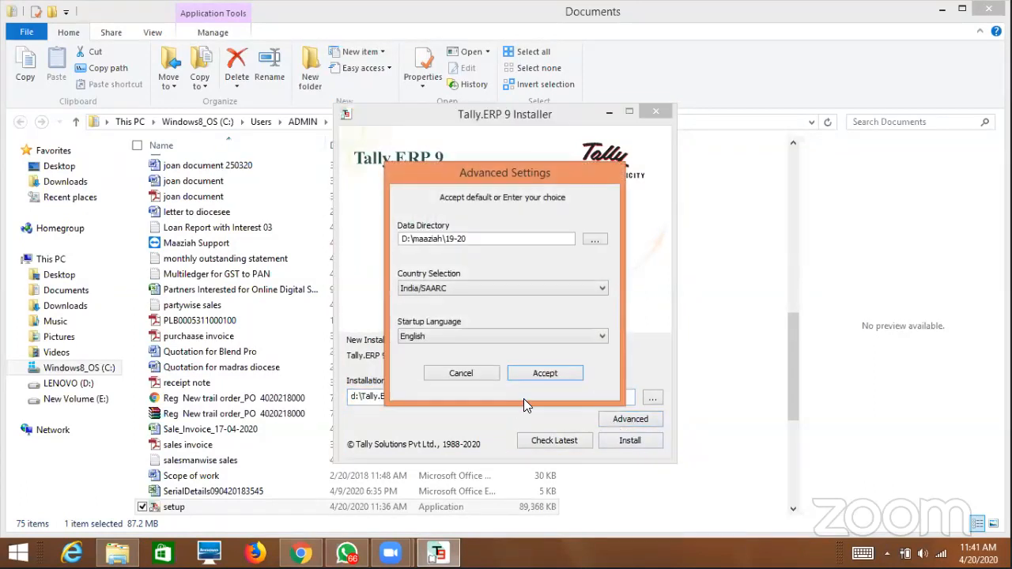
pyautogui.click(547, 379)
pyautogui.click(633, 441)
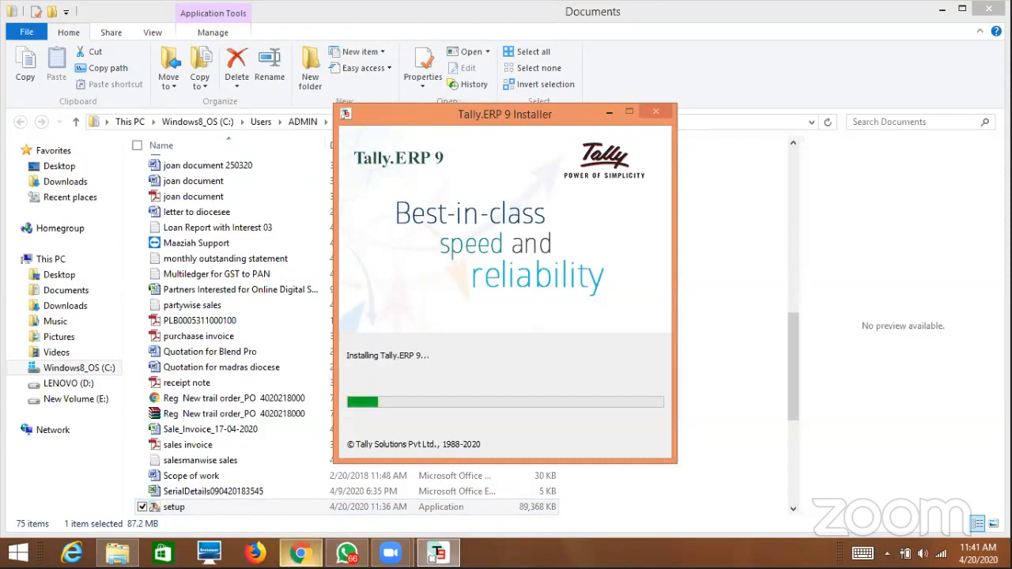
# Dismiss the installer's failed-installation page with Done, then restore Chrome.
pyautogui.click(301, 553)
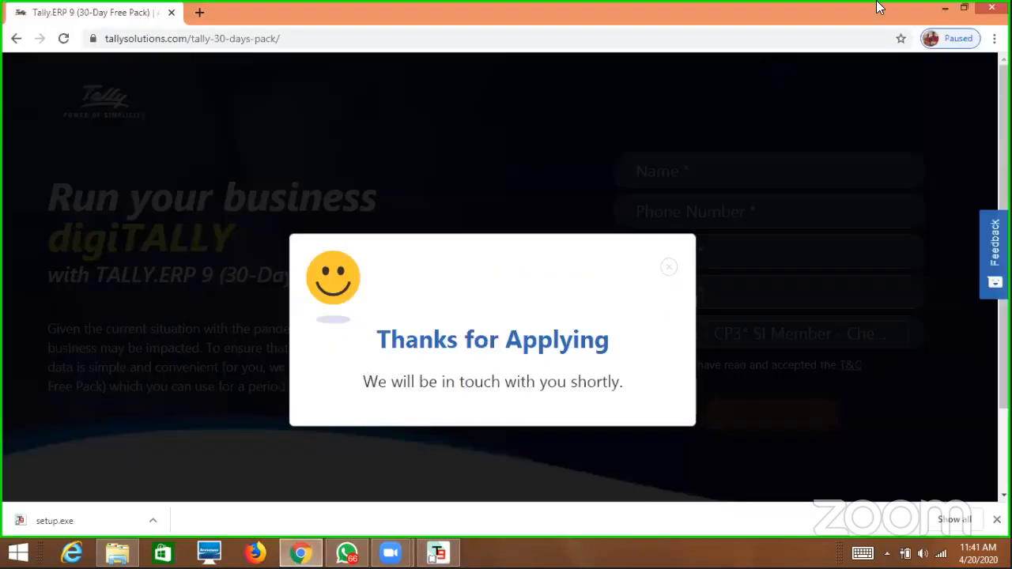
pyautogui.click(945, 8)
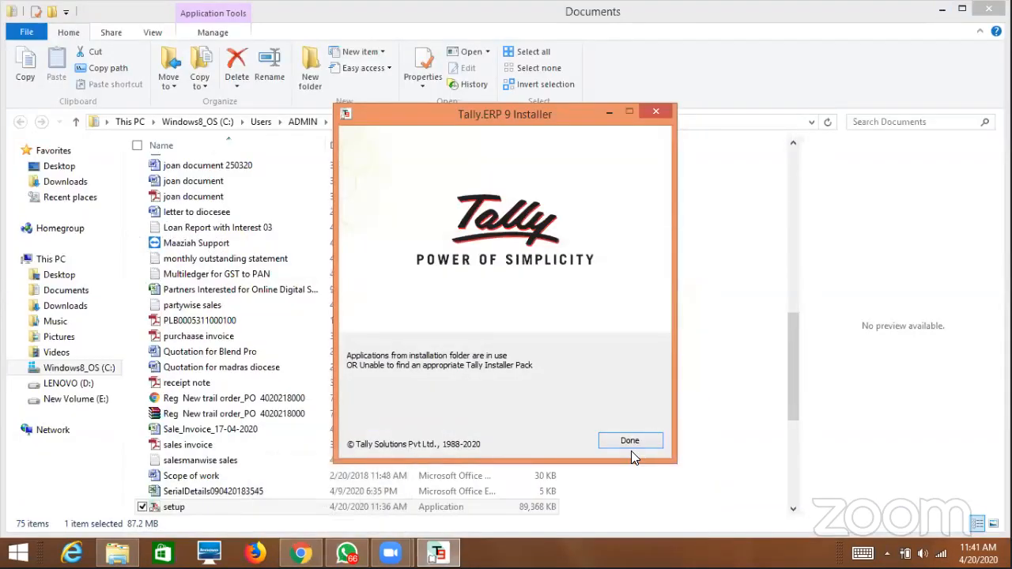
pyautogui.click(631, 440)
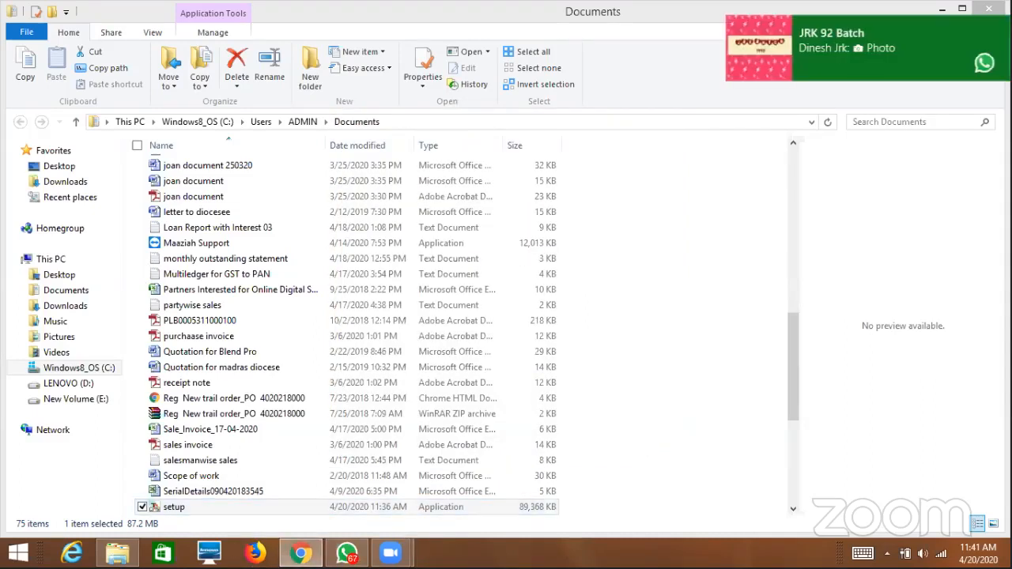
pyautogui.click(301, 552)
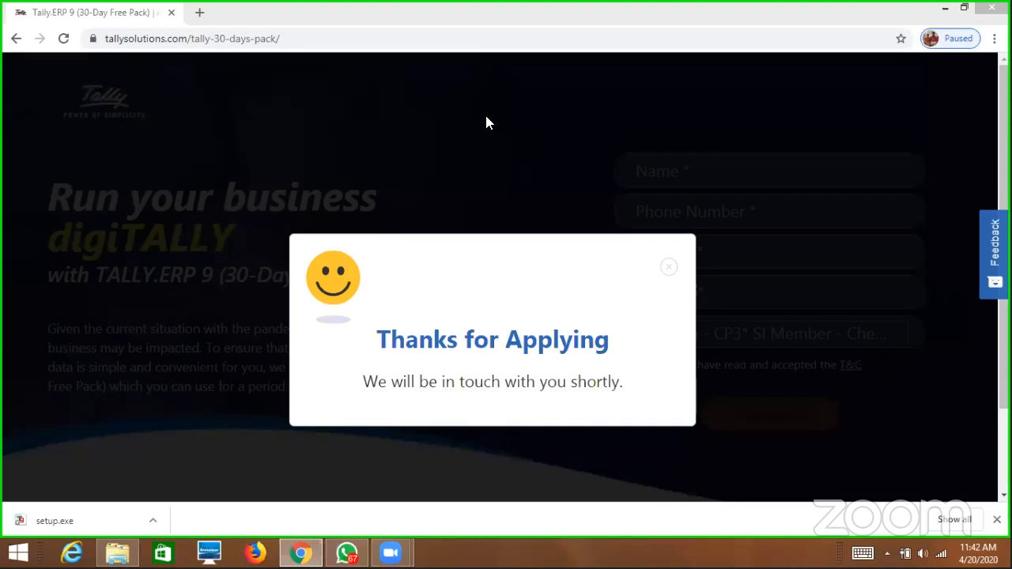
# Dismiss the Thanks message and reopen the 30-Day Free Pack form, searching partners without choosing one.
pyautogui.click(670, 270)
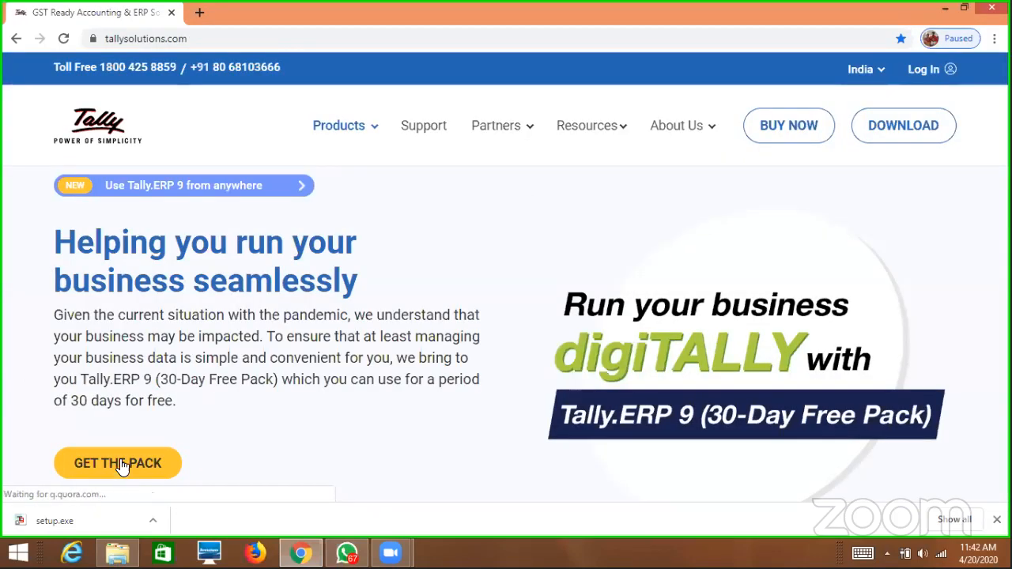
pyautogui.click(122, 465)
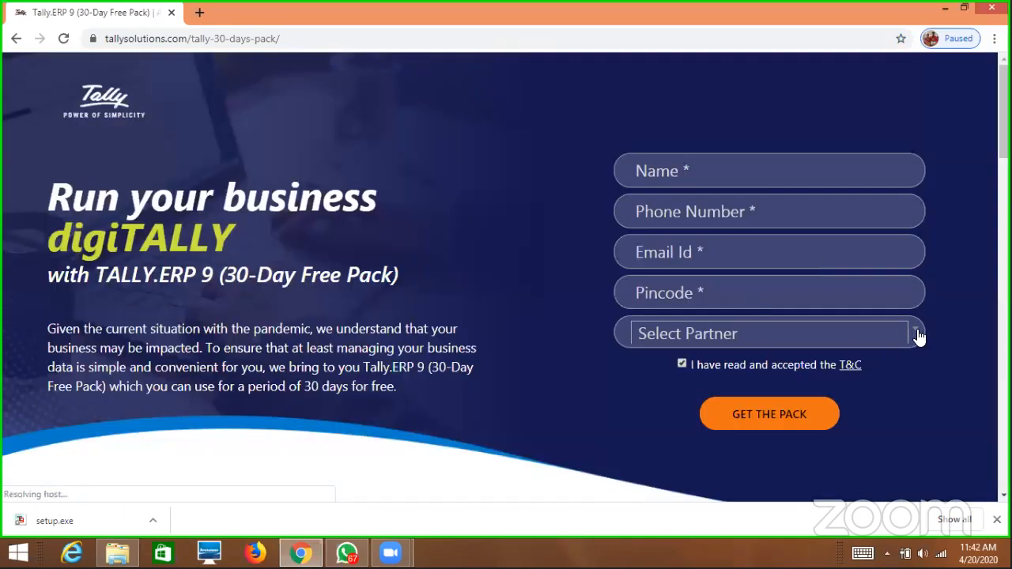
pyautogui.click(916, 334)
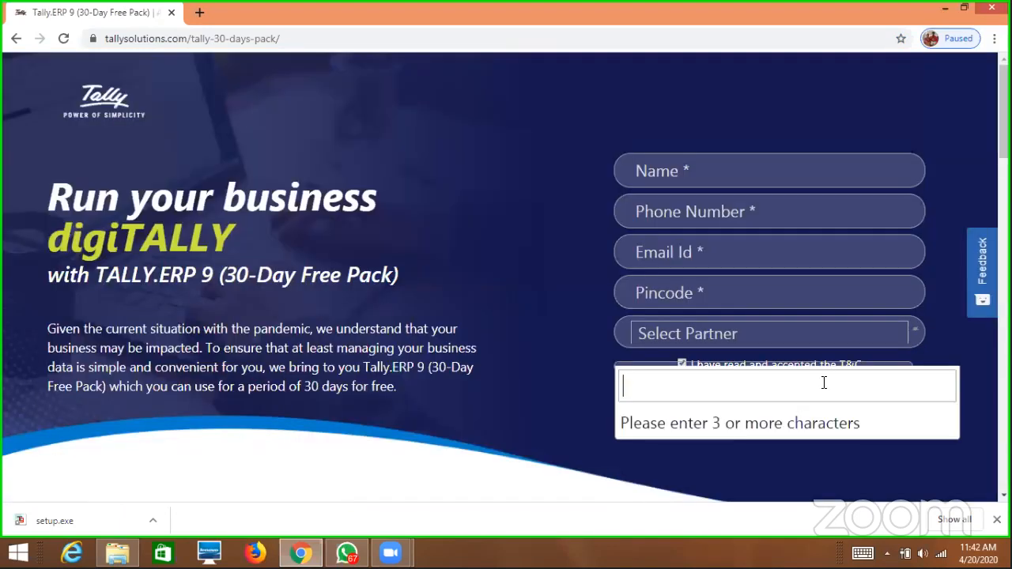
pyautogui.write('maaziah')
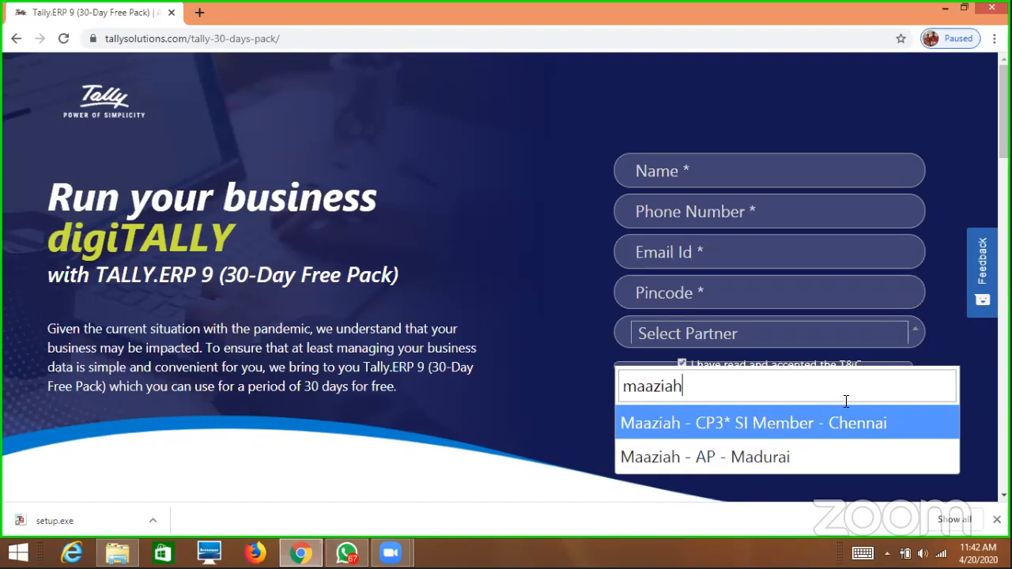
pyautogui.click(484, 174)
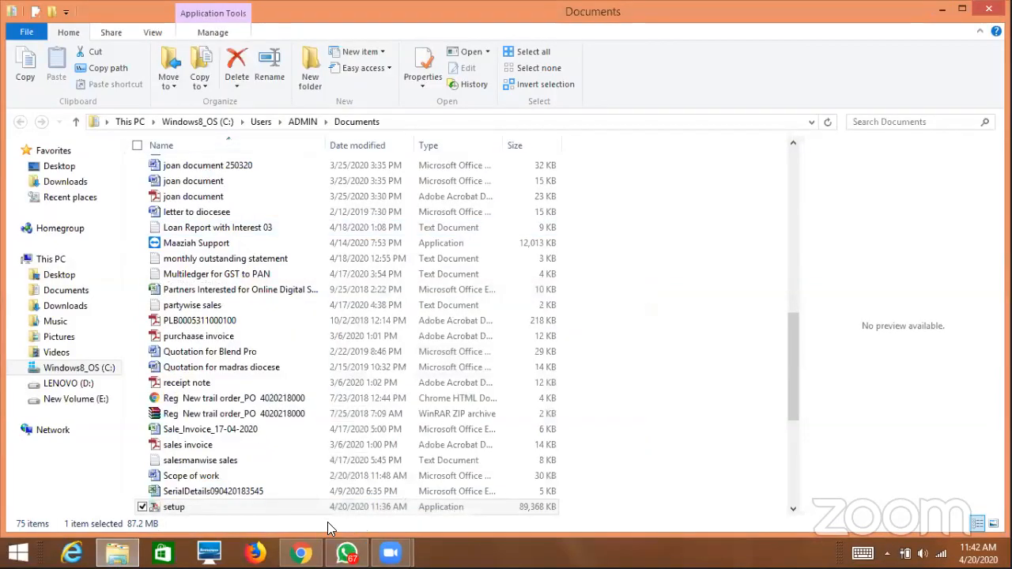
pyautogui.click(301, 554)
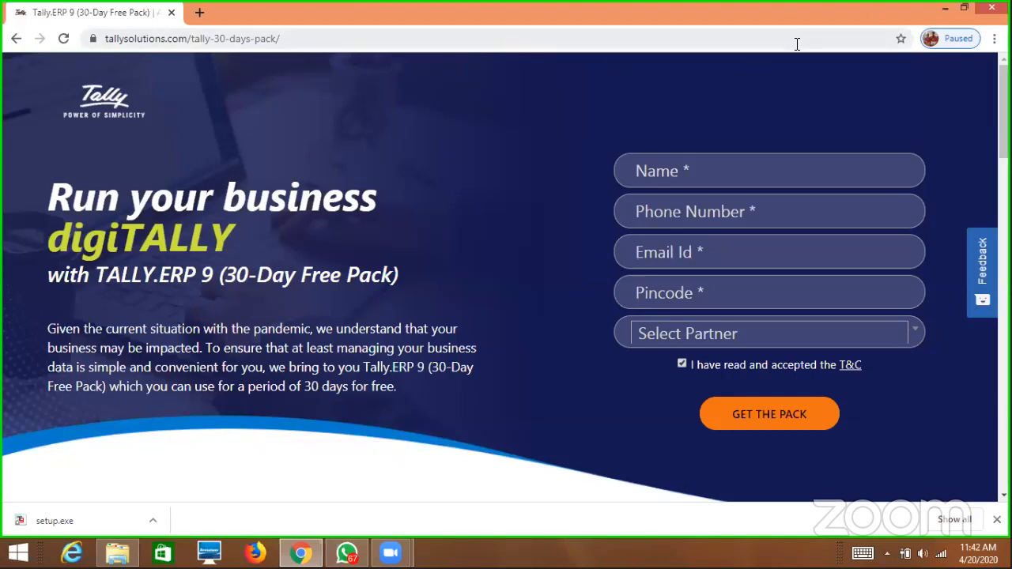
# Load tallysolutions.com in a new browser tab.
pyautogui.hotkey('ctrl', 't')
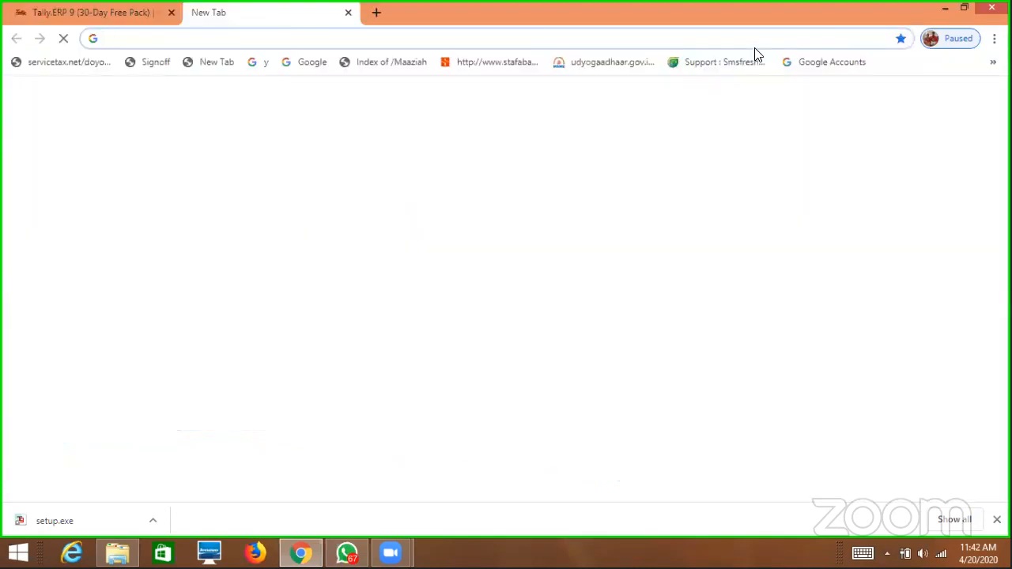
pyautogui.write('www.t')
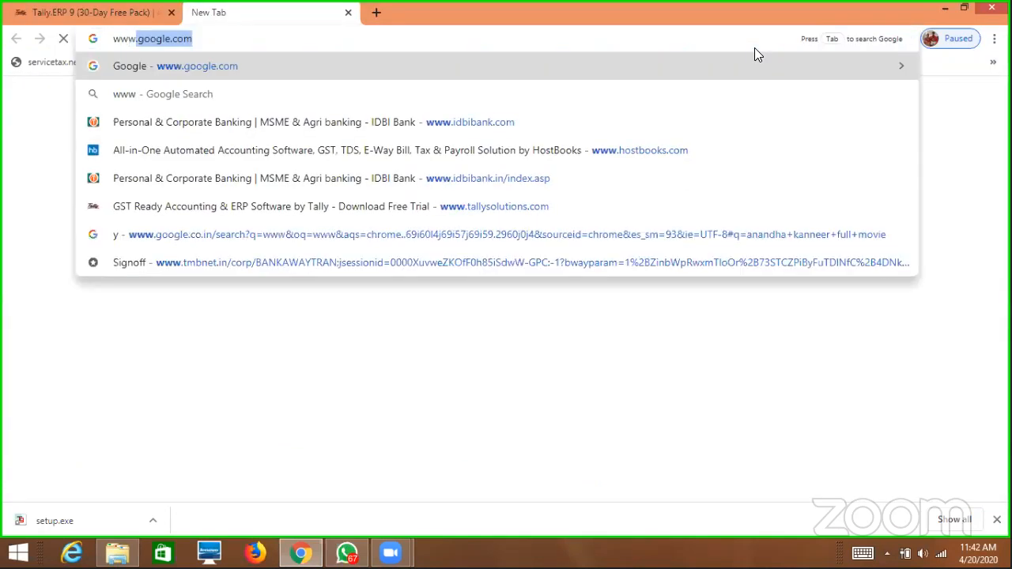
pyautogui.write('allysolutions')
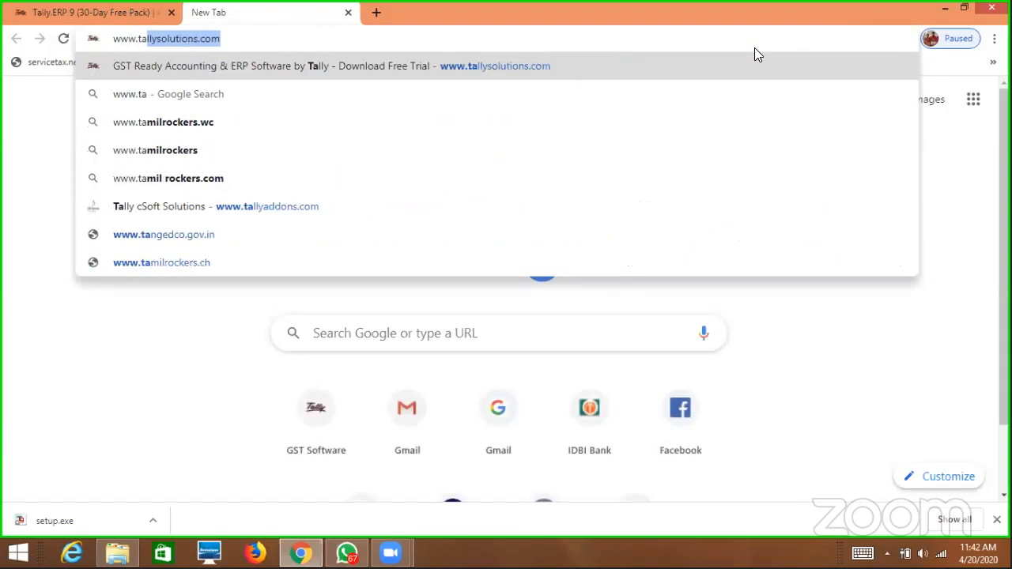
pyautogui.press('Return')
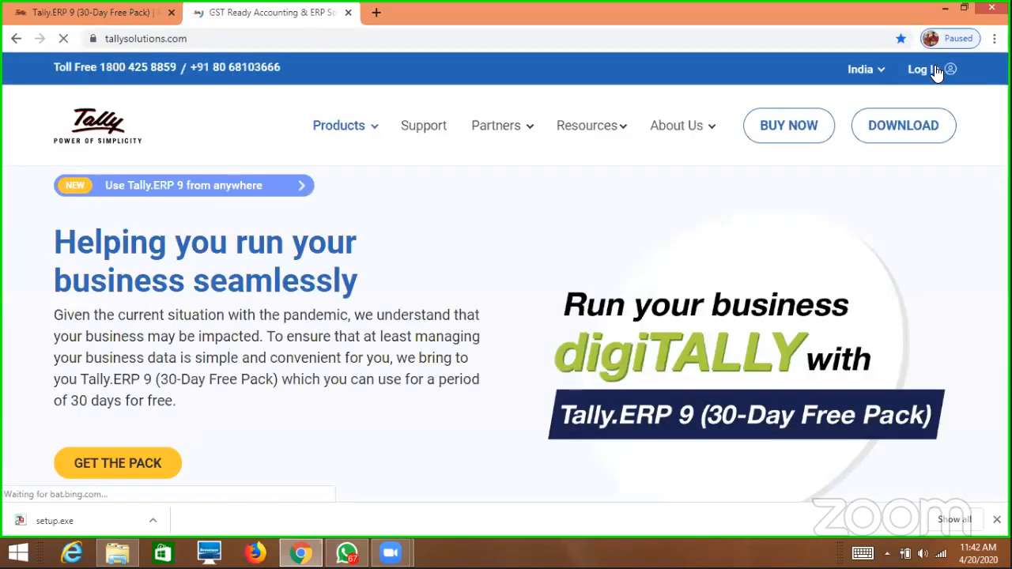
# Enter the Tally.NET ID e-mail and account password in the Log In form.
pyautogui.click(937, 73)
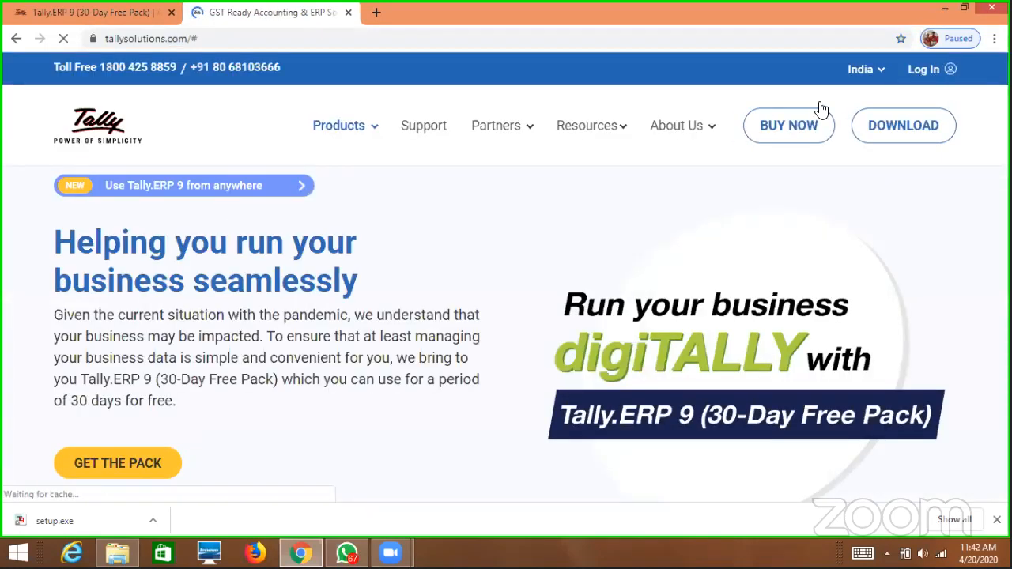
pyautogui.click(927, 68)
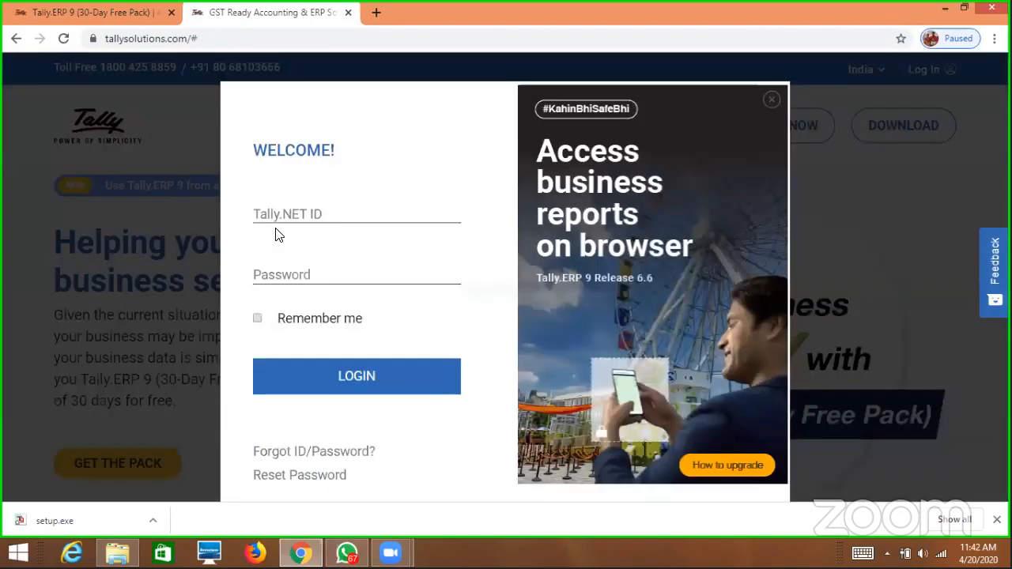
pyautogui.click(338, 210)
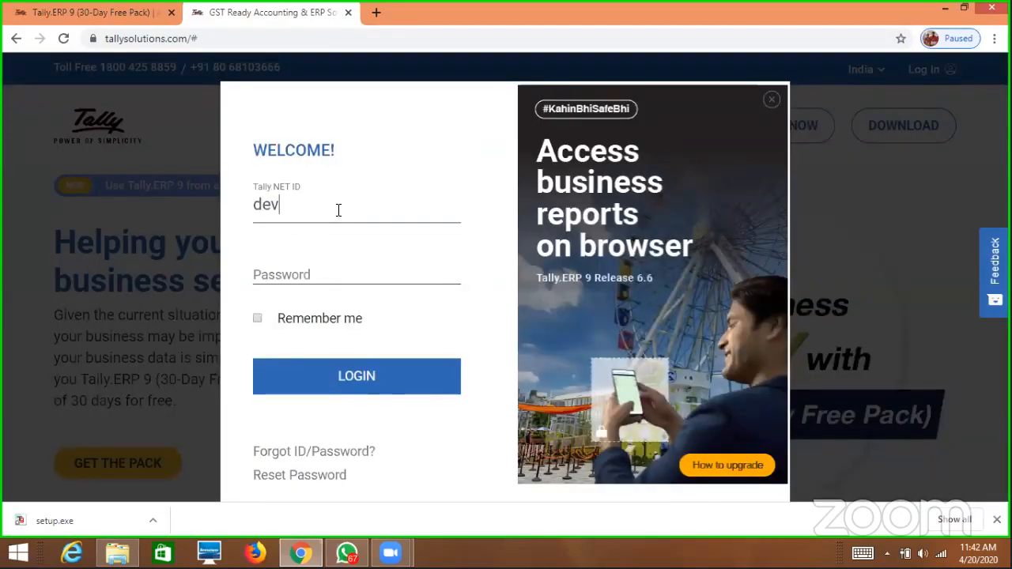
pyautogui.press('Tab')
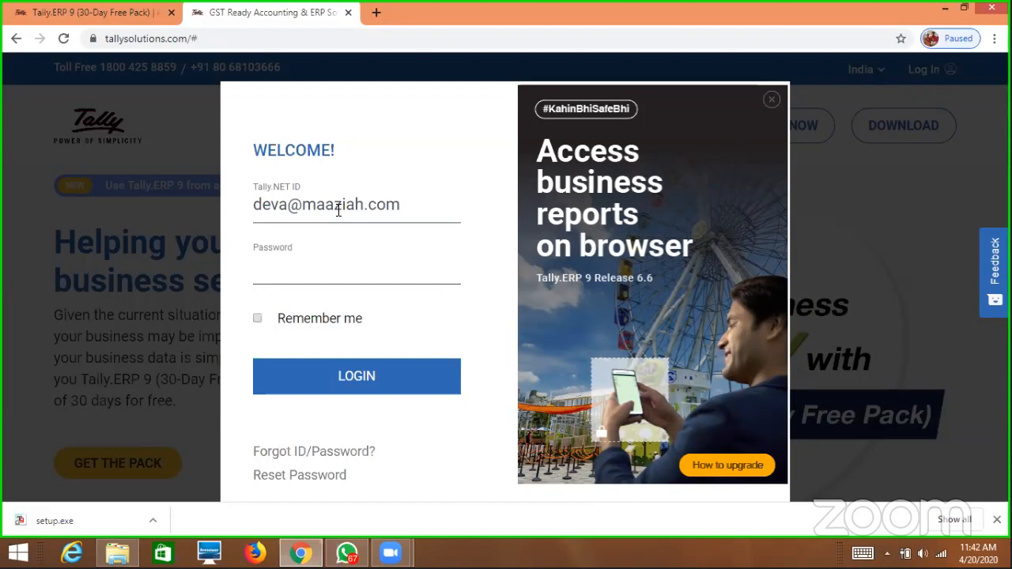
pyautogui.write('***********')
# Log in to the Partner Portal and open Tally UpSales > My Leads from the Leads tab.
pyautogui.click(359, 389)
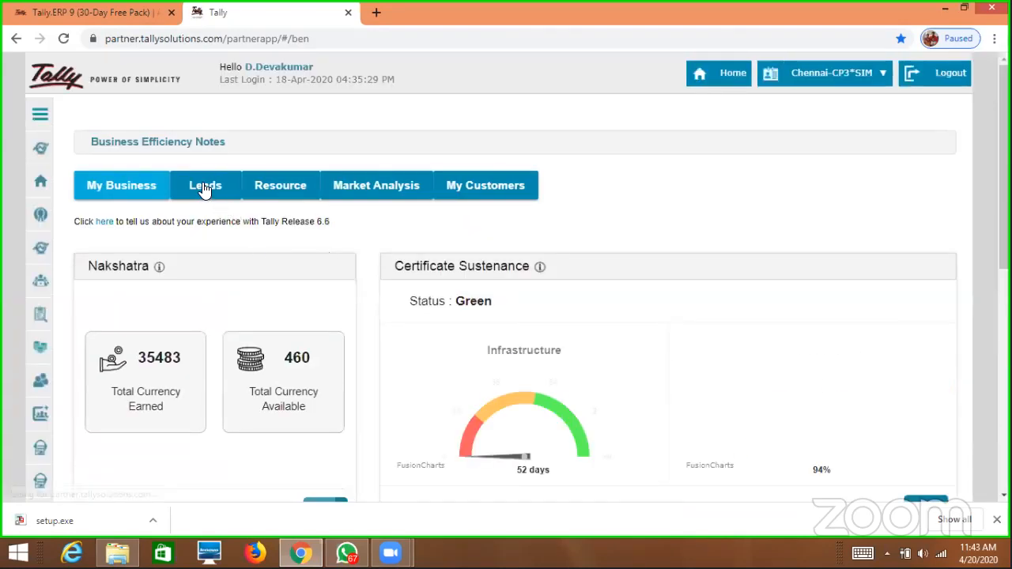
pyautogui.click(205, 188)
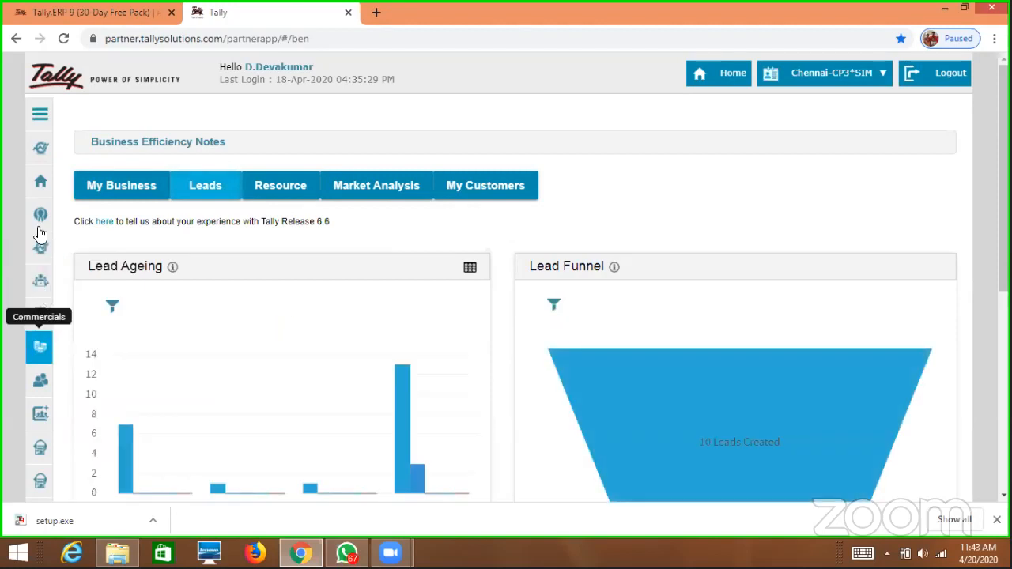
pyautogui.click(39, 114)
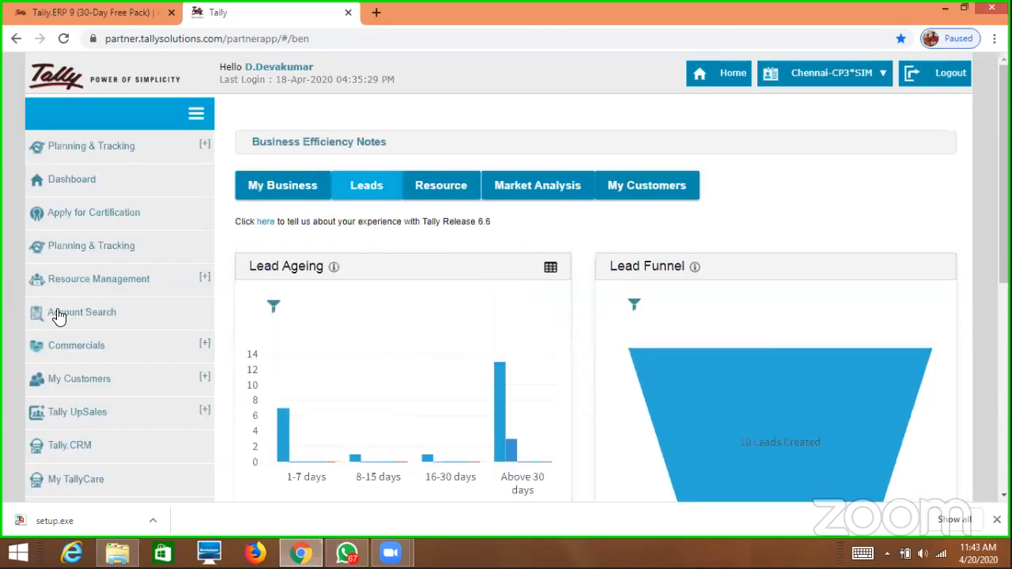
pyautogui.scroll(-2, 122, 367)
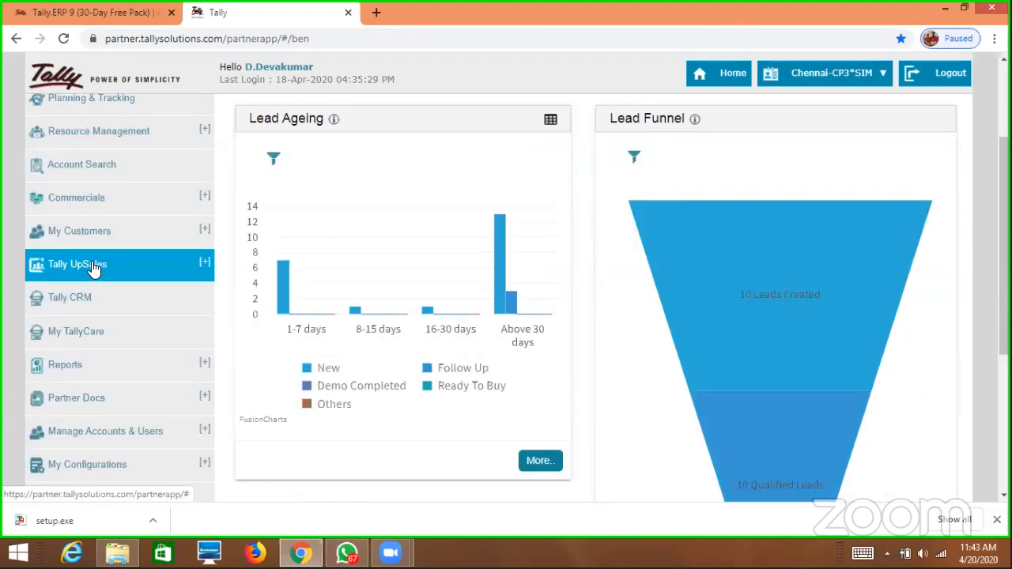
pyautogui.click(94, 269)
pyautogui.click(62, 294)
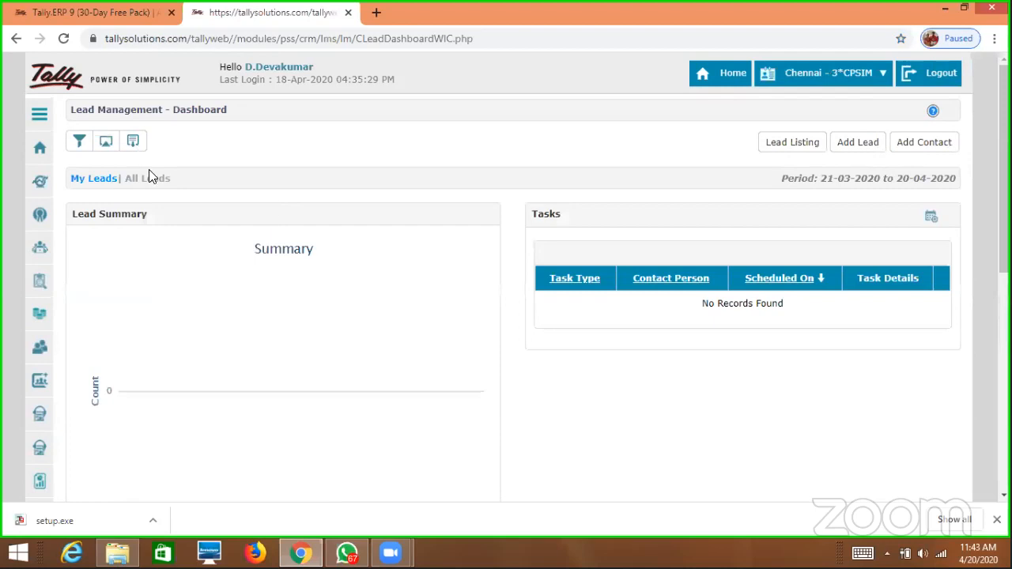
# Show All Leads in the Lead Listing view.
pyautogui.click(158, 181)
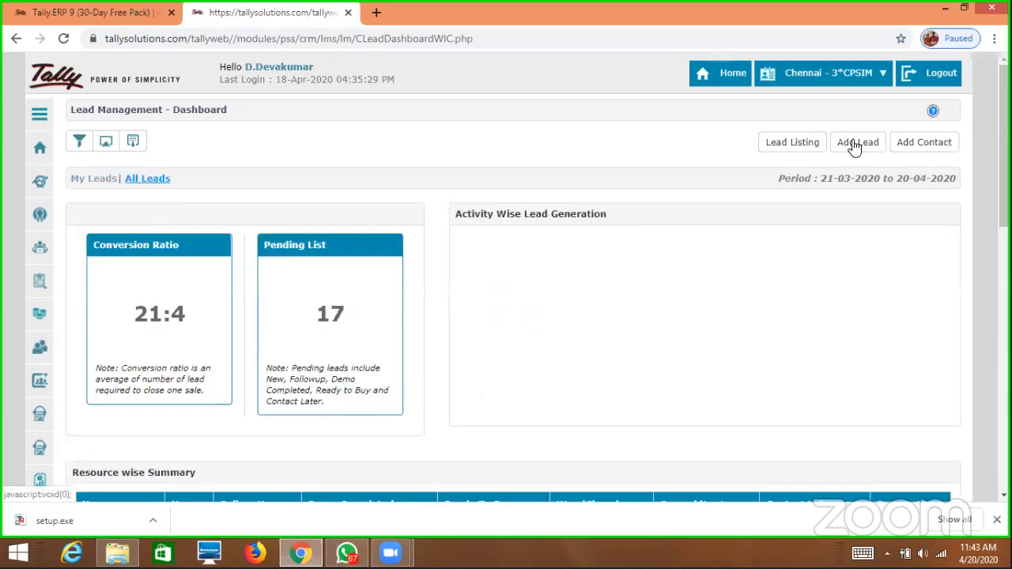
pyautogui.click(800, 142)
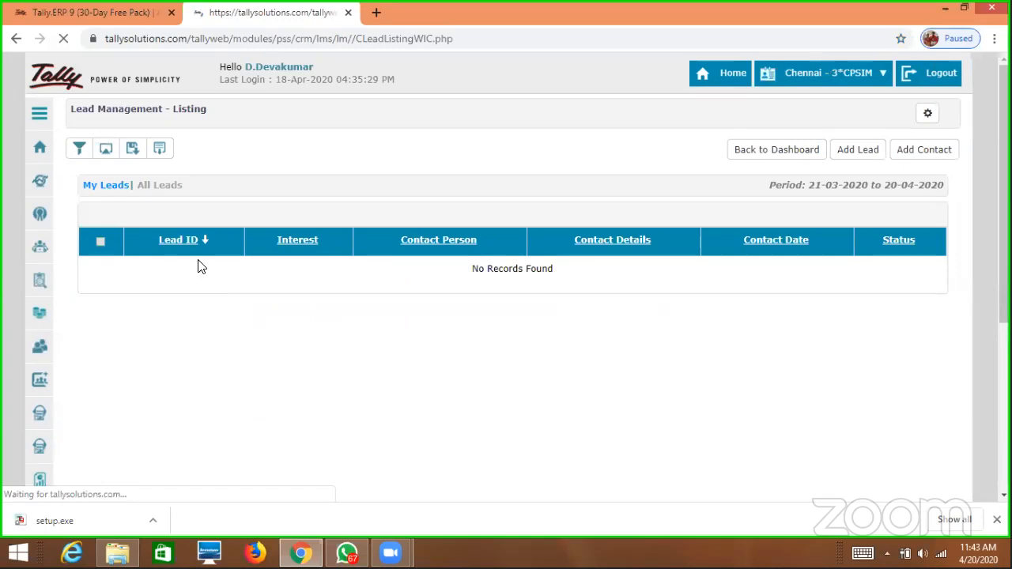
pyautogui.click(159, 186)
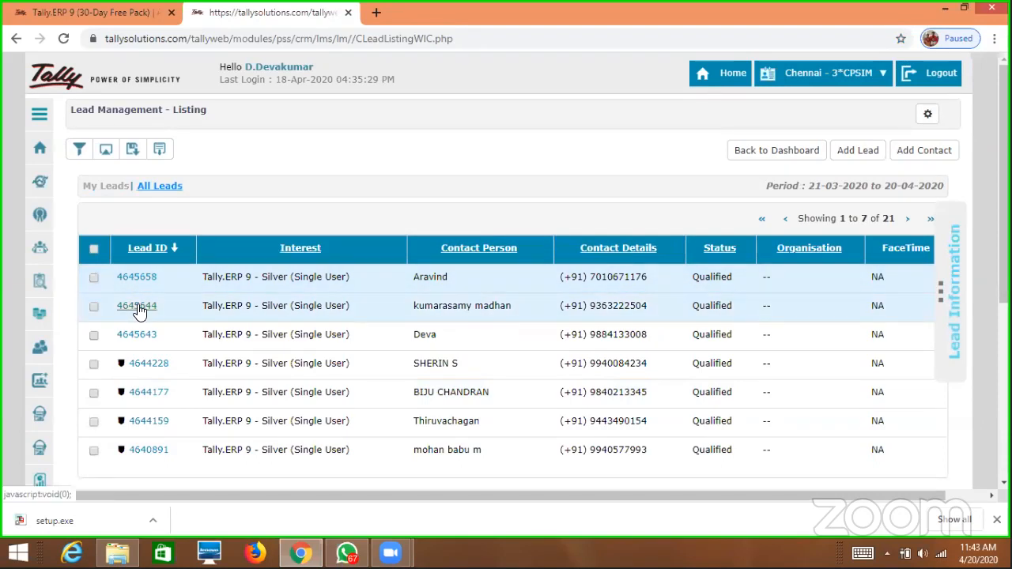
# Transfer the second lead to an executive and save the transfer.
pyautogui.click(359, 312)
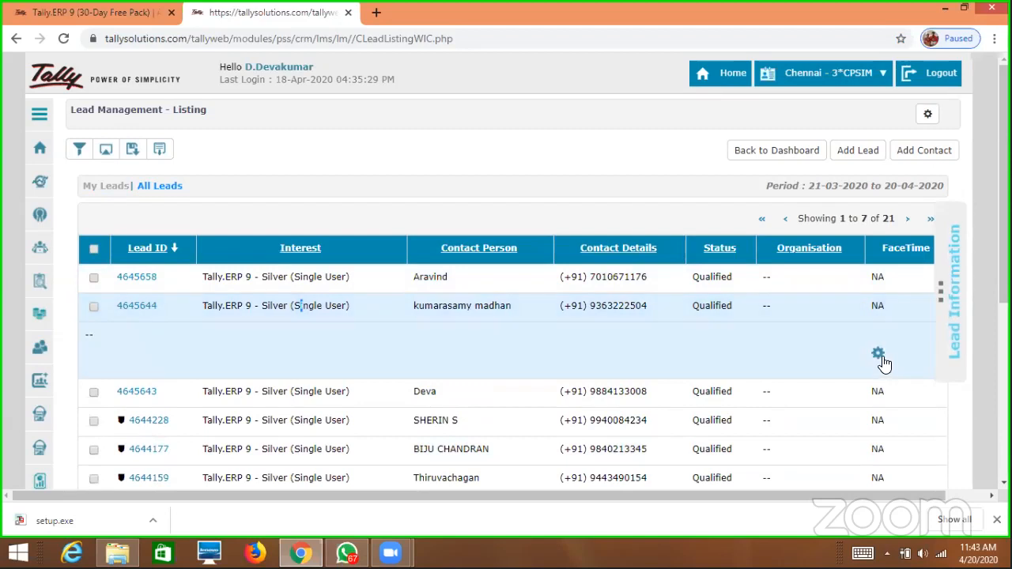
pyautogui.click(880, 354)
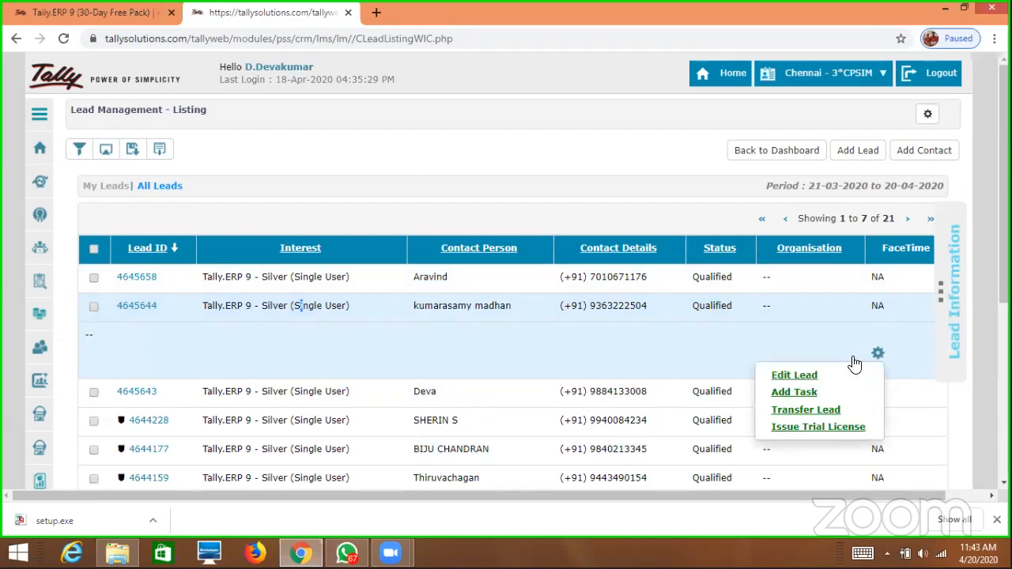
pyautogui.click(835, 408)
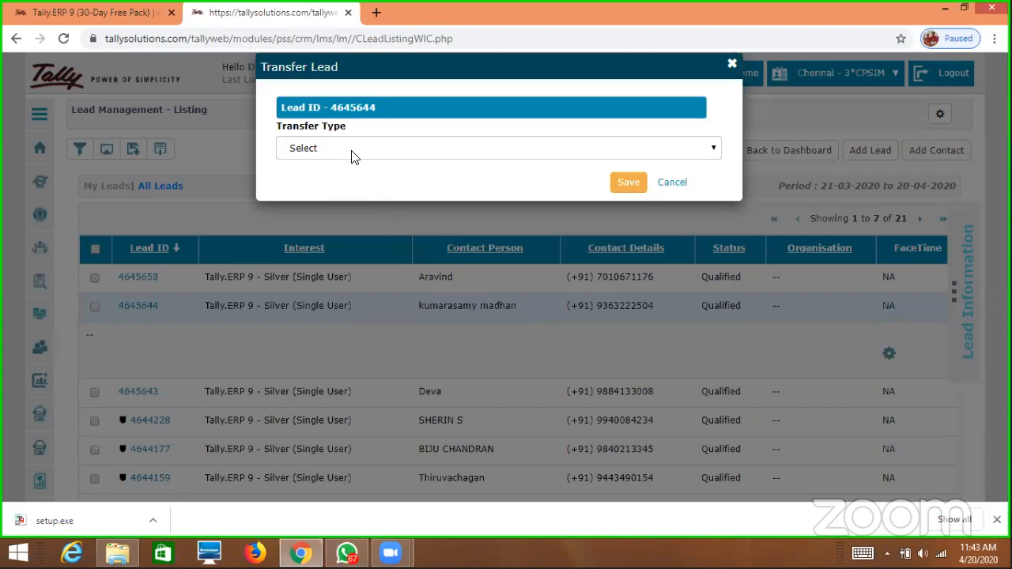
pyautogui.click(375, 150)
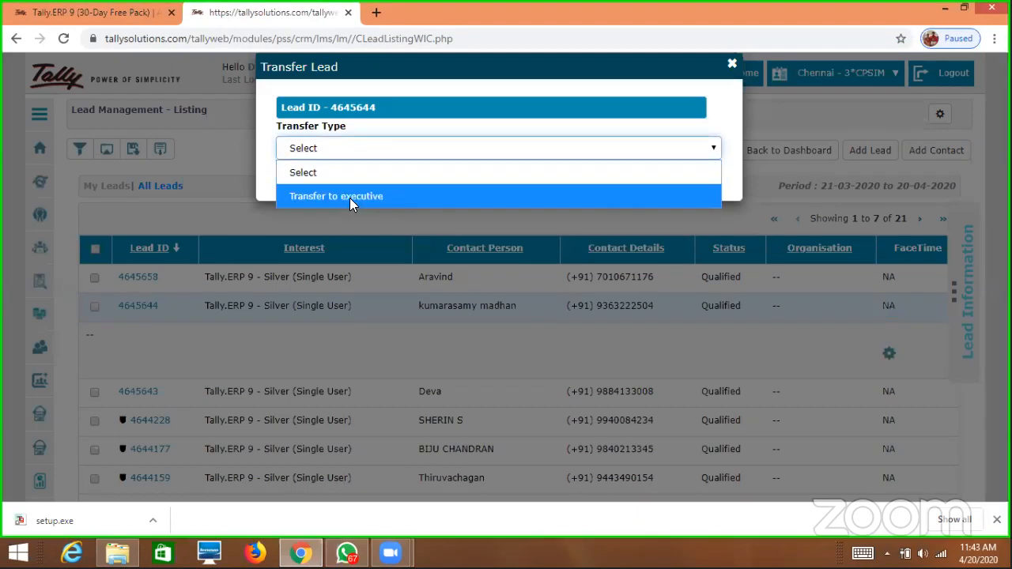
pyautogui.click(355, 196)
pyautogui.click(356, 201)
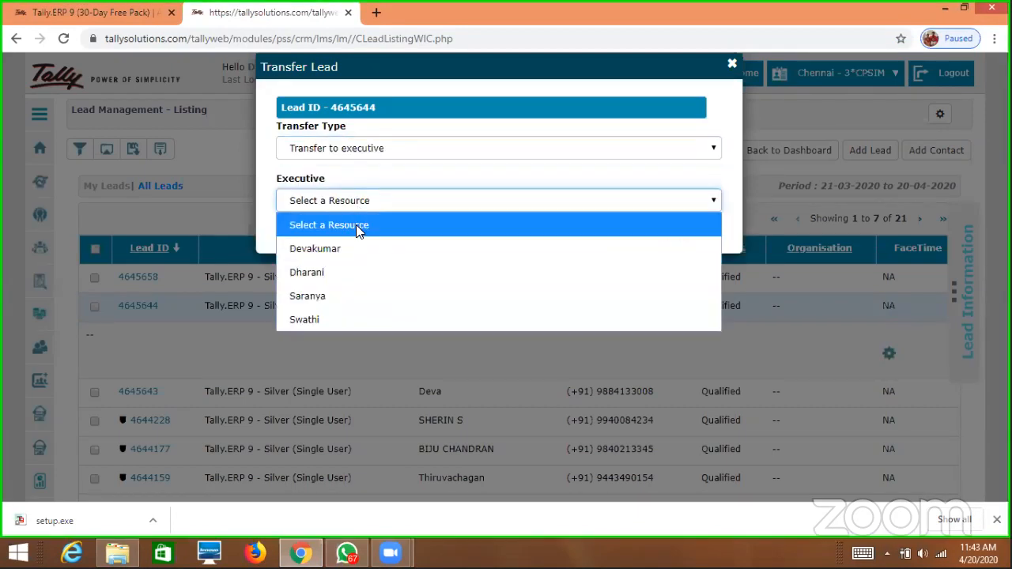
pyautogui.click(342, 250)
pyautogui.click(627, 237)
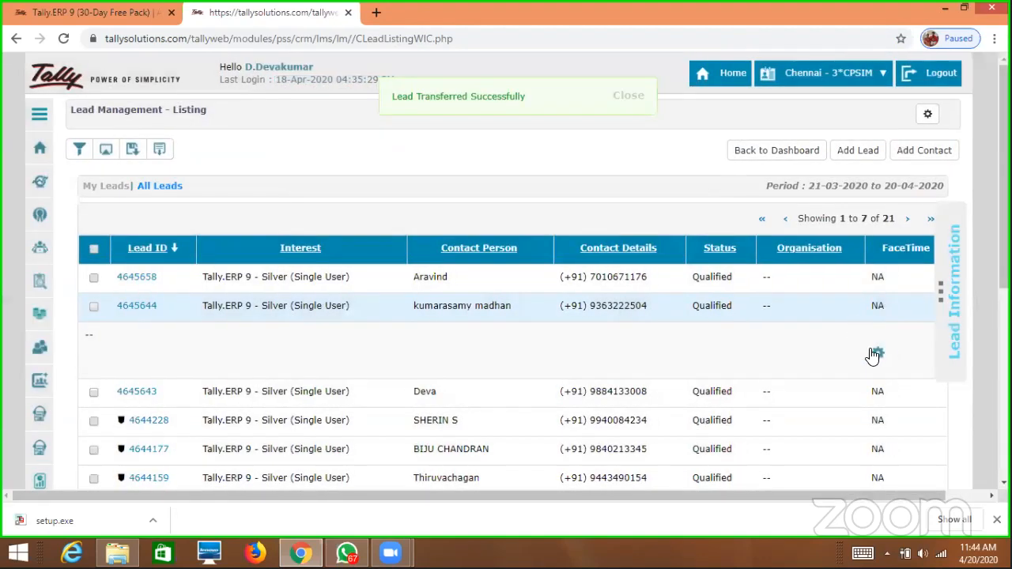
# Issue and generate a trial licence for the transferred lead, then close the licence details.
pyautogui.click(880, 359)
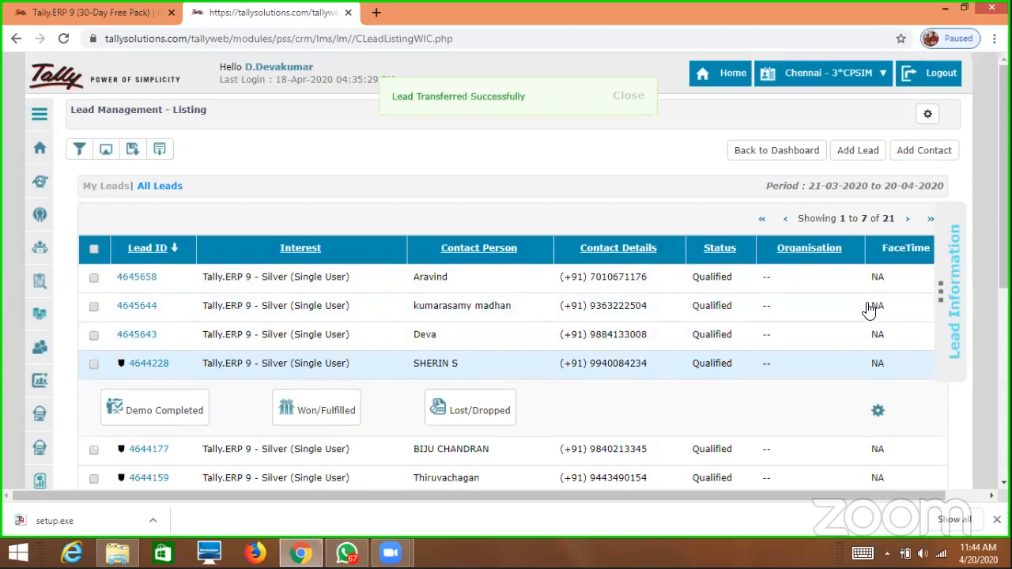
pyautogui.click(289, 308)
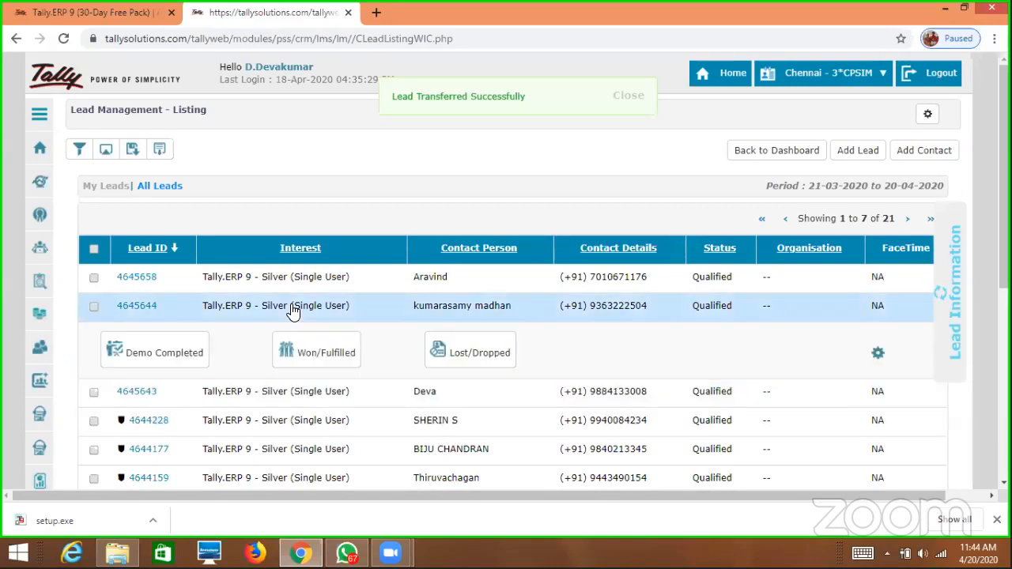
pyautogui.click(878, 354)
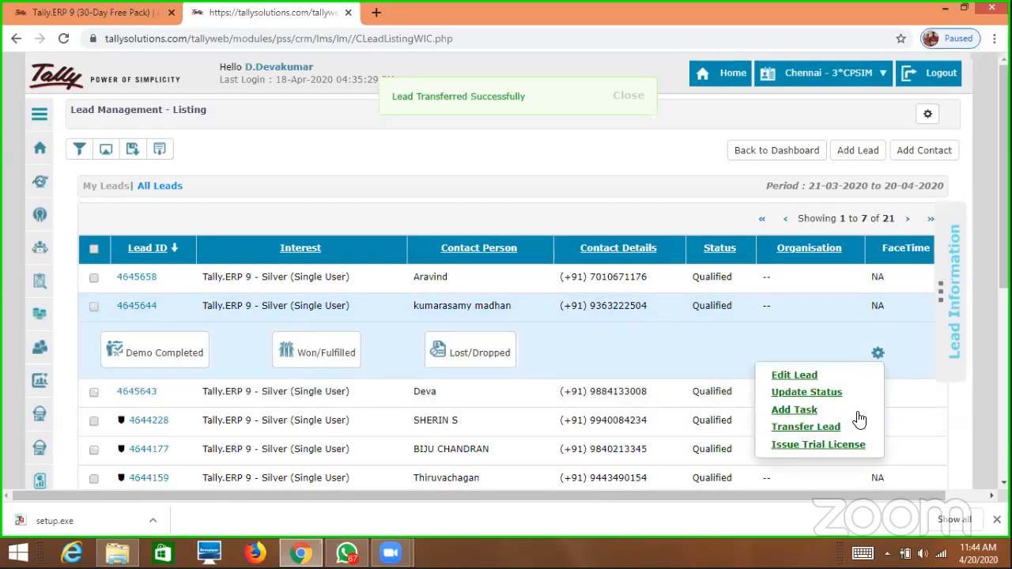
pyautogui.click(855, 444)
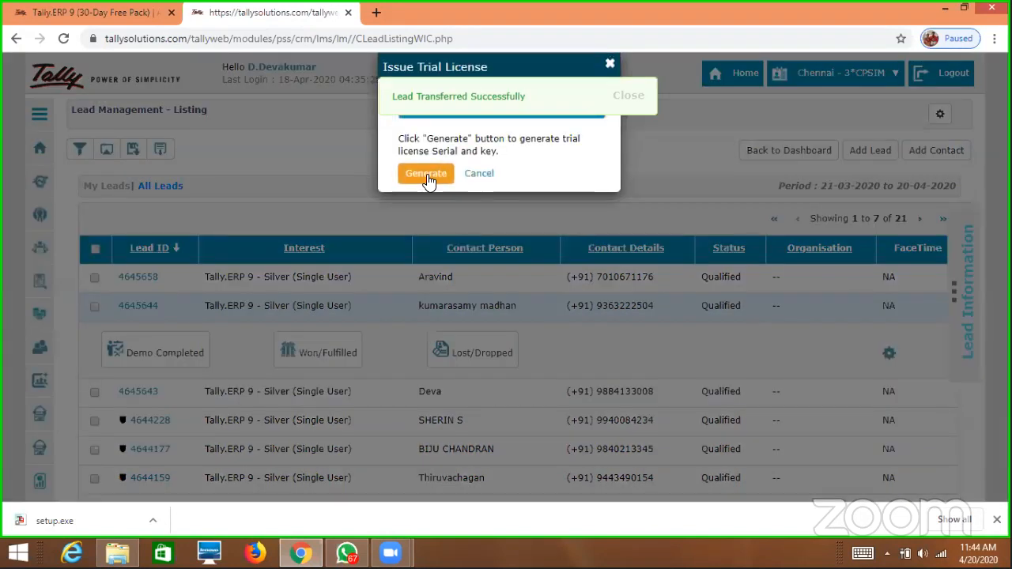
pyautogui.click(427, 174)
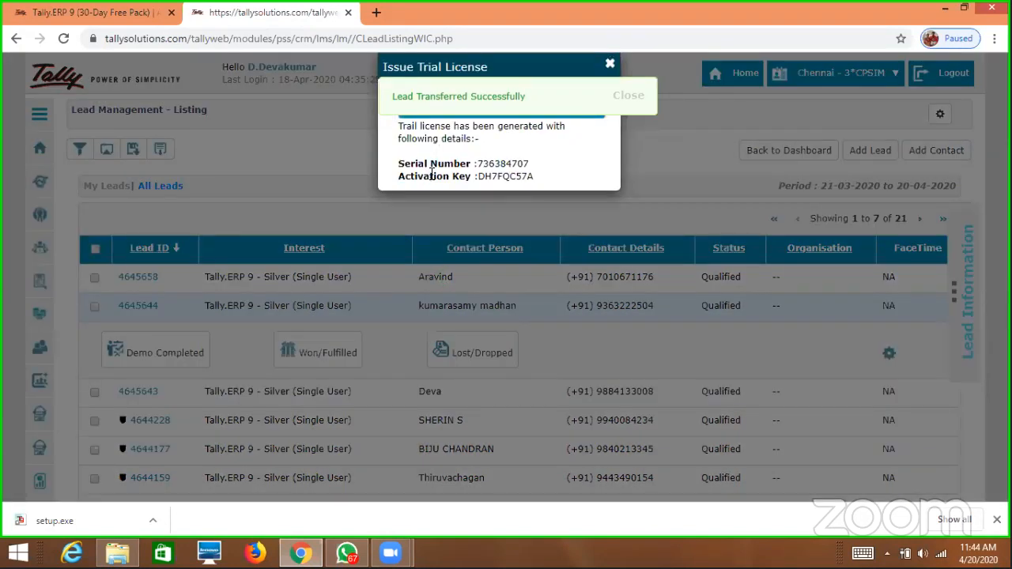
pyautogui.click(631, 96)
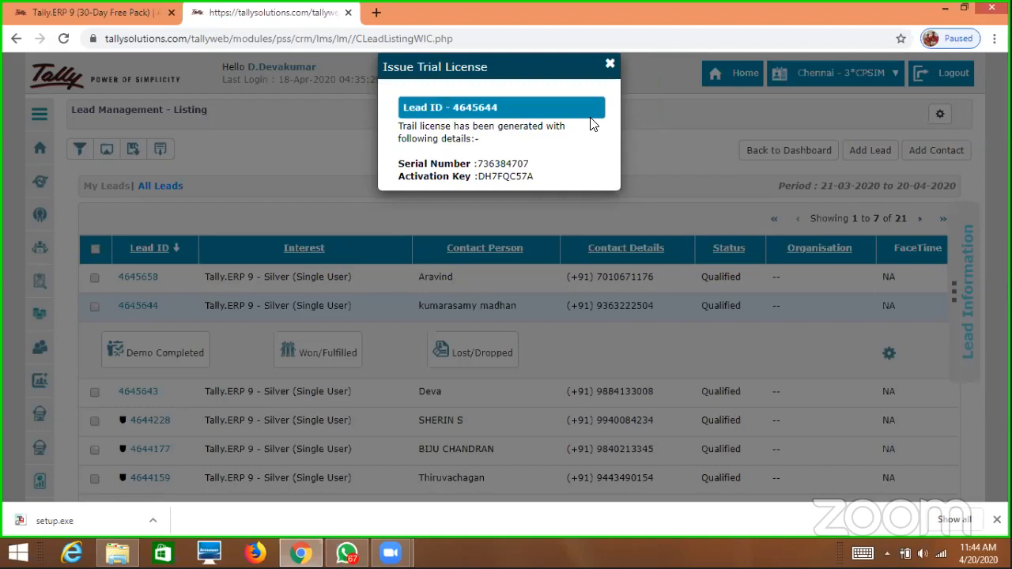
pyautogui.click(610, 63)
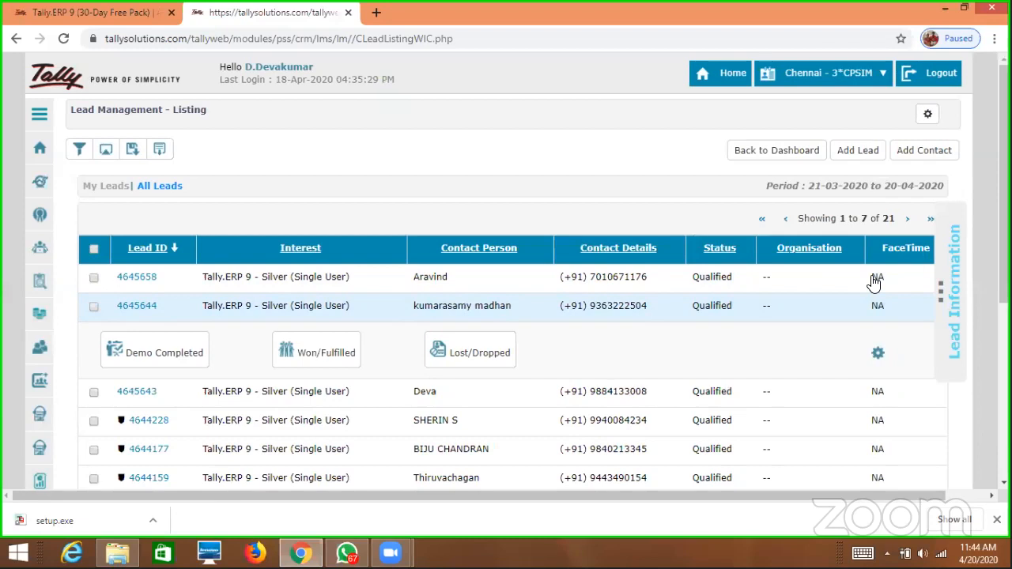
pyautogui.click(834, 285)
# Transfer the top lead to an executive and save the transfer.
pyautogui.click(877, 329)
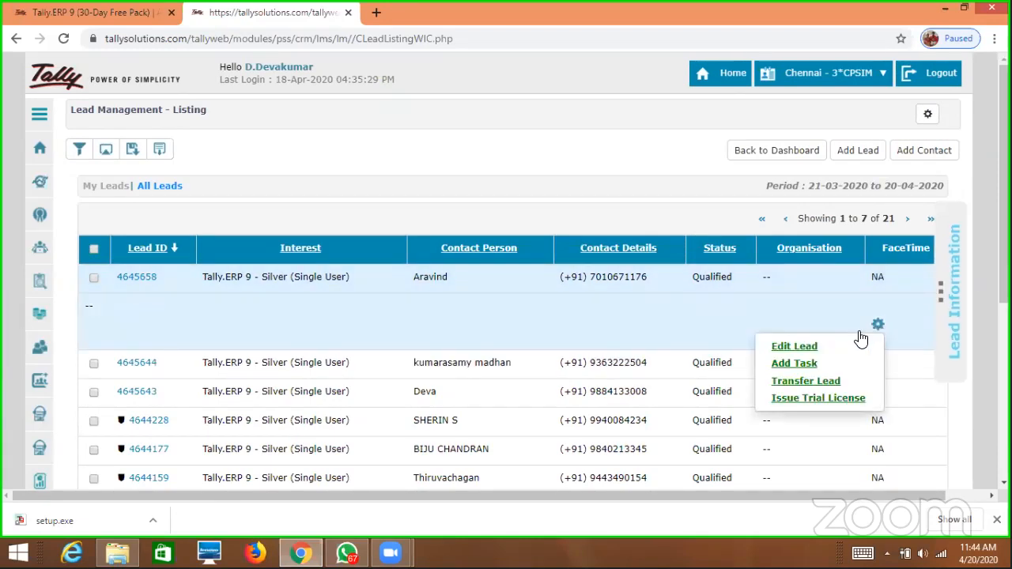
pyautogui.click(821, 385)
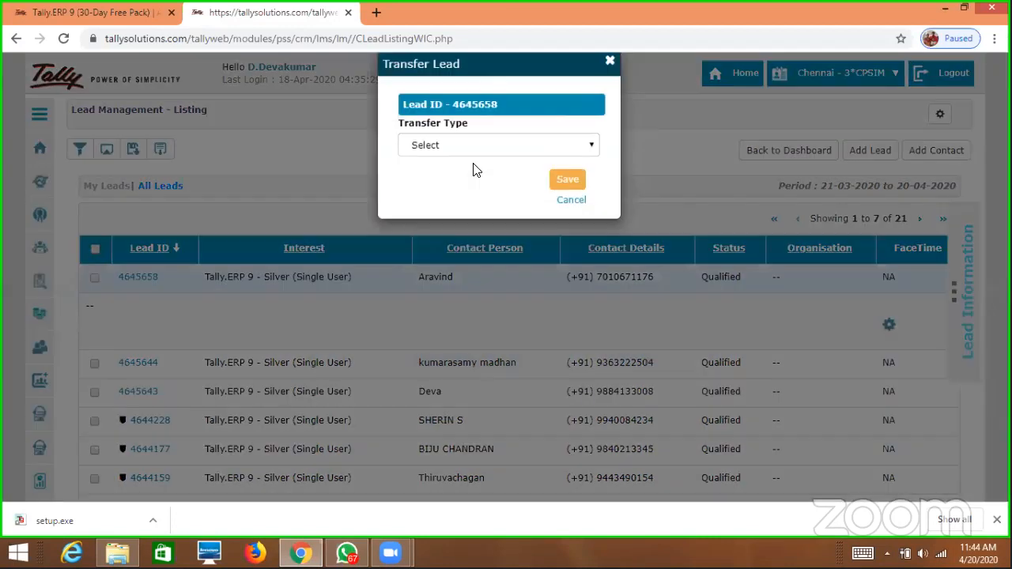
pyautogui.click(502, 146)
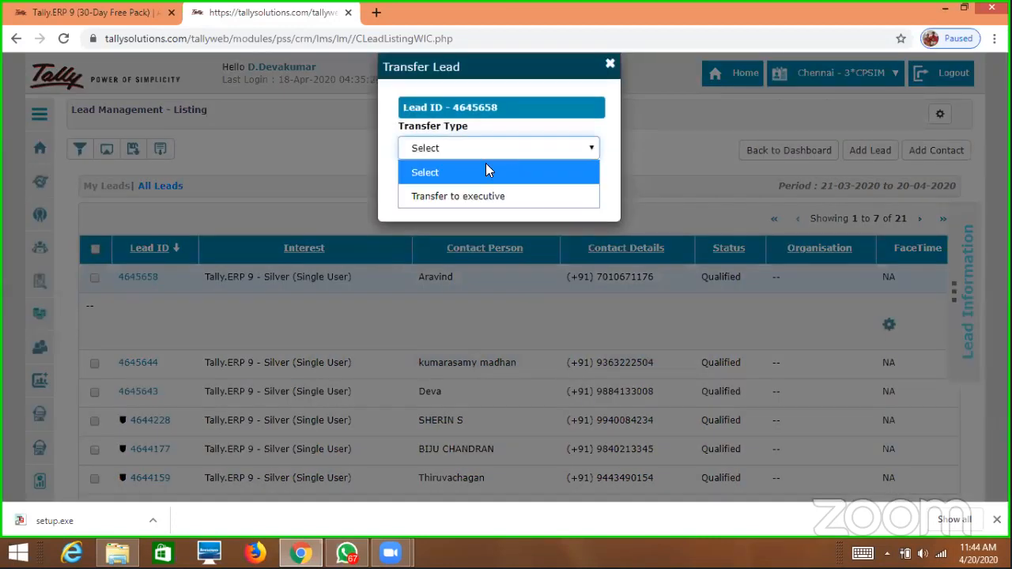
pyautogui.click(486, 199)
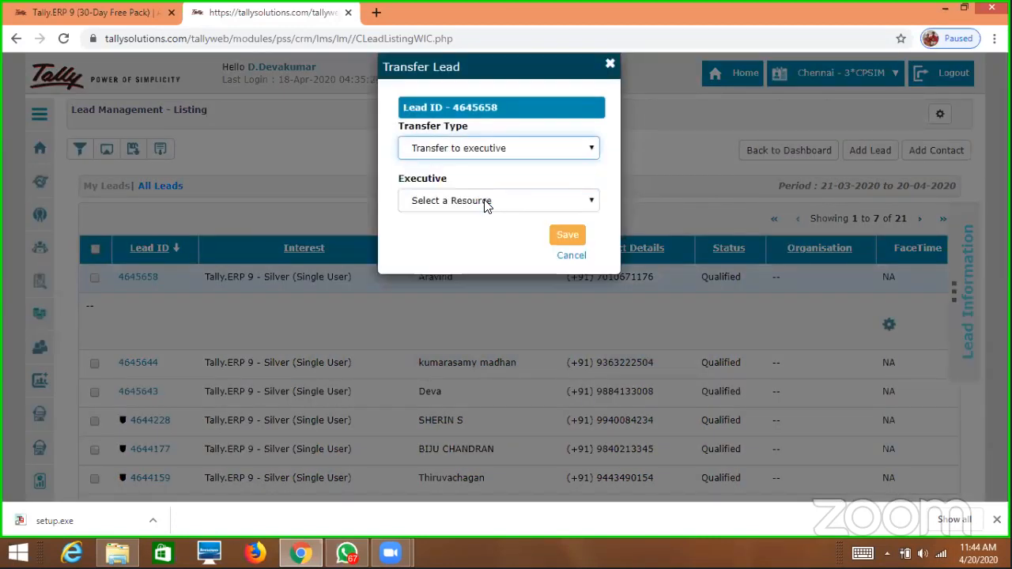
pyautogui.click(486, 203)
pyautogui.click(443, 250)
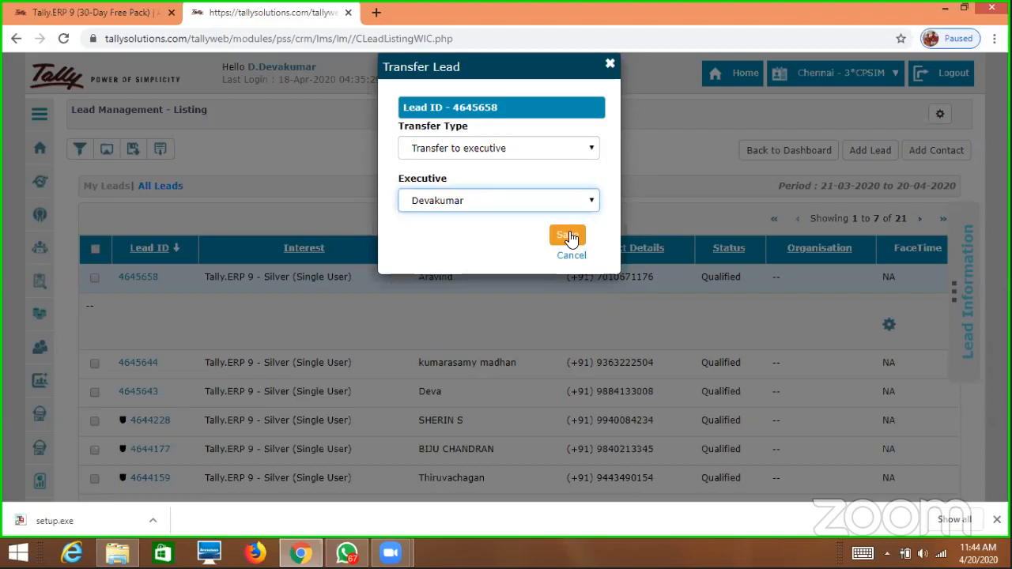
pyautogui.click(570, 238)
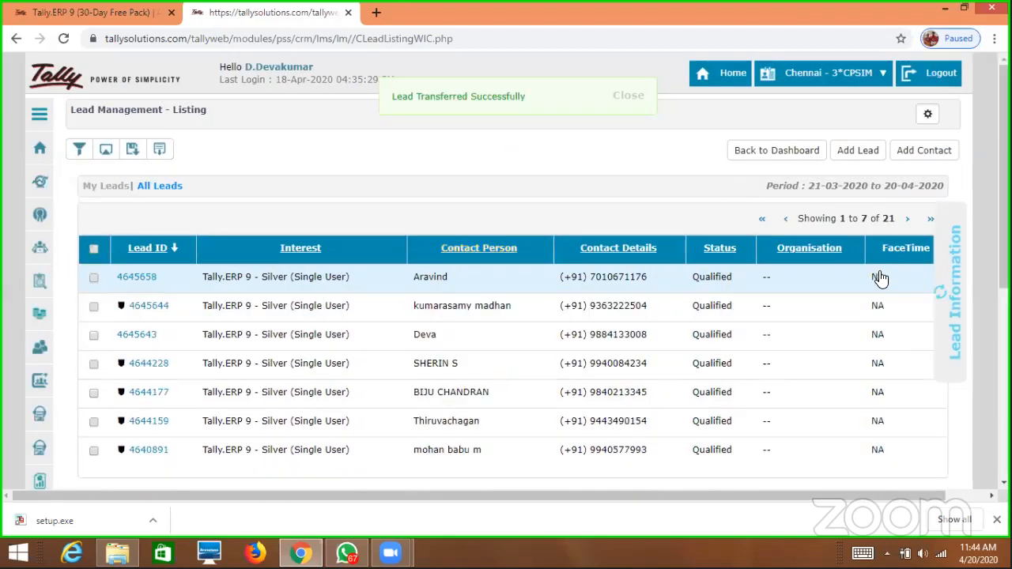
# Generate a trial licence for the top lead, then minimize the browser.
pyautogui.click(876, 277)
pyautogui.click(881, 325)
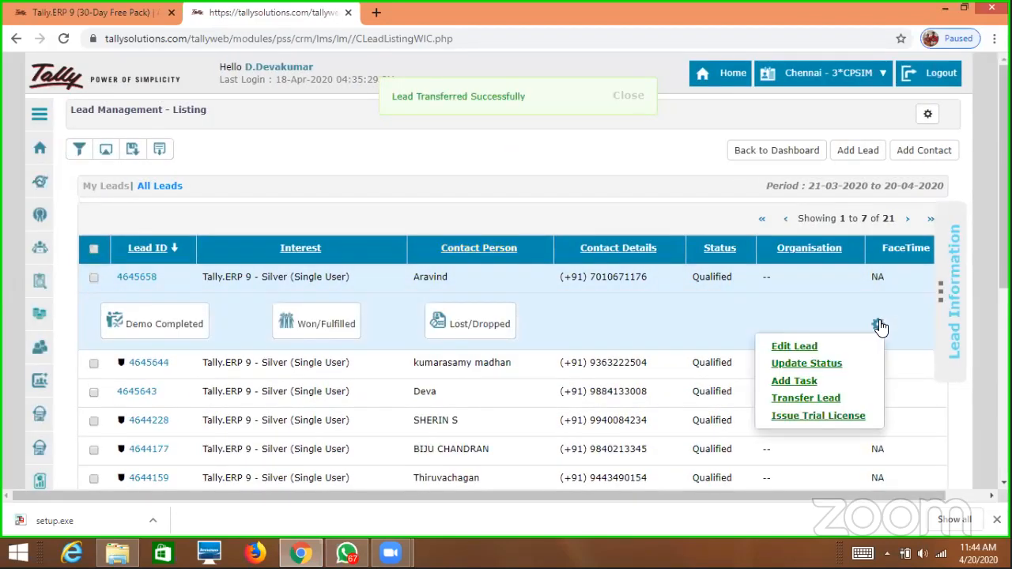
pyautogui.click(839, 418)
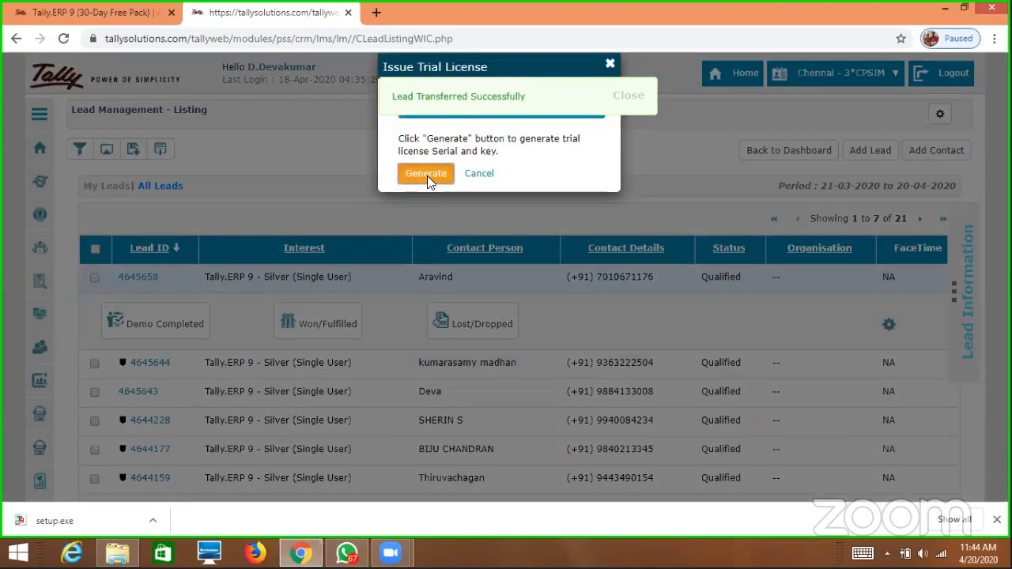
pyautogui.click(426, 174)
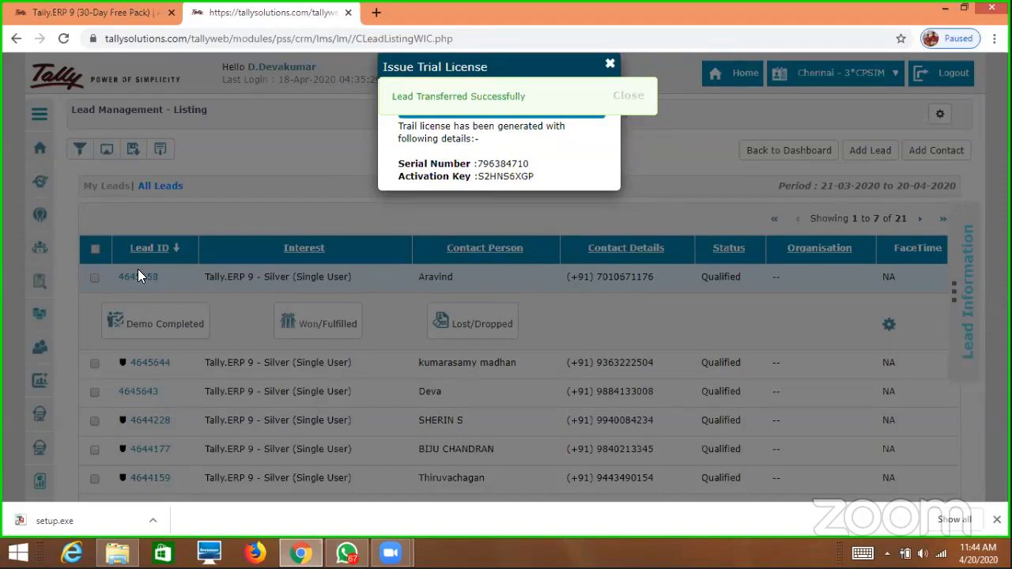
pyautogui.click(943, 11)
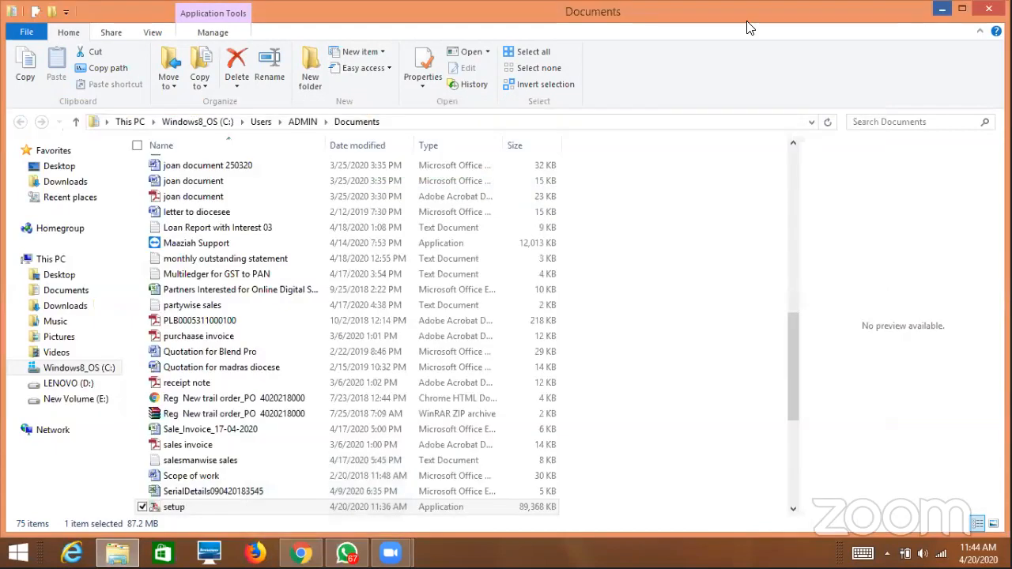
# Minimize the Documents File Explorer window.
pyautogui.click(942, 10)
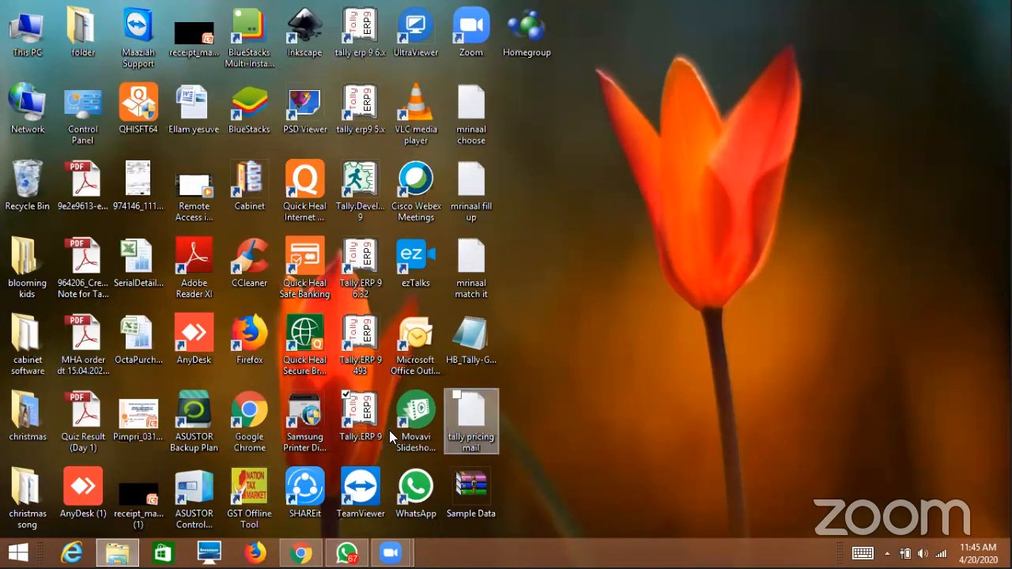
# Launch Tally.ERP 9 from its desktop shortcut and dismiss the shortcut's context menu.
pyautogui.doubleClick(364, 410)
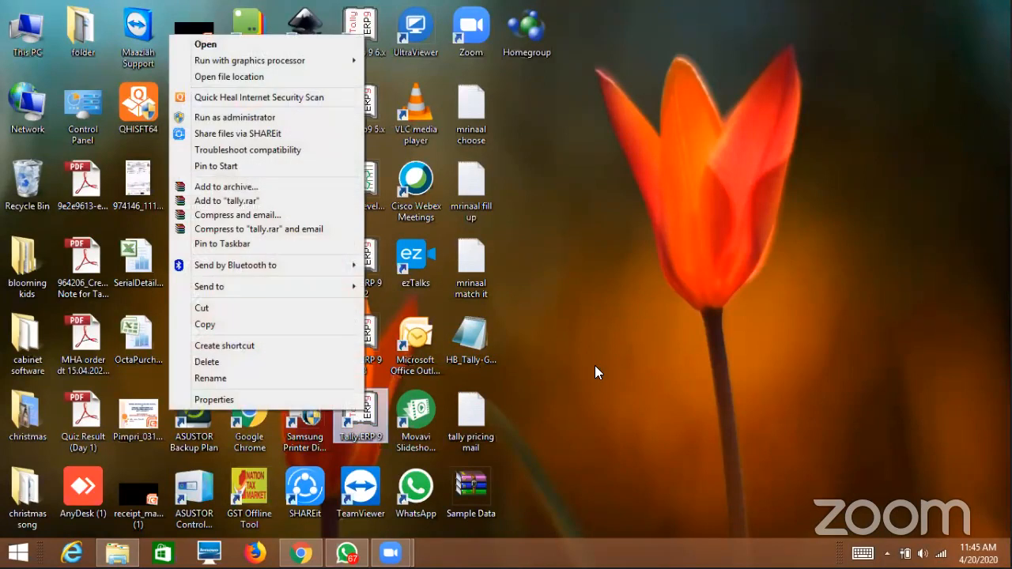
pyautogui.click(411, 409)
# Launch Tally.ERP 9 from the desktop icon to reach the Gateway of Tally.
pyautogui.doubleClick(366, 417)
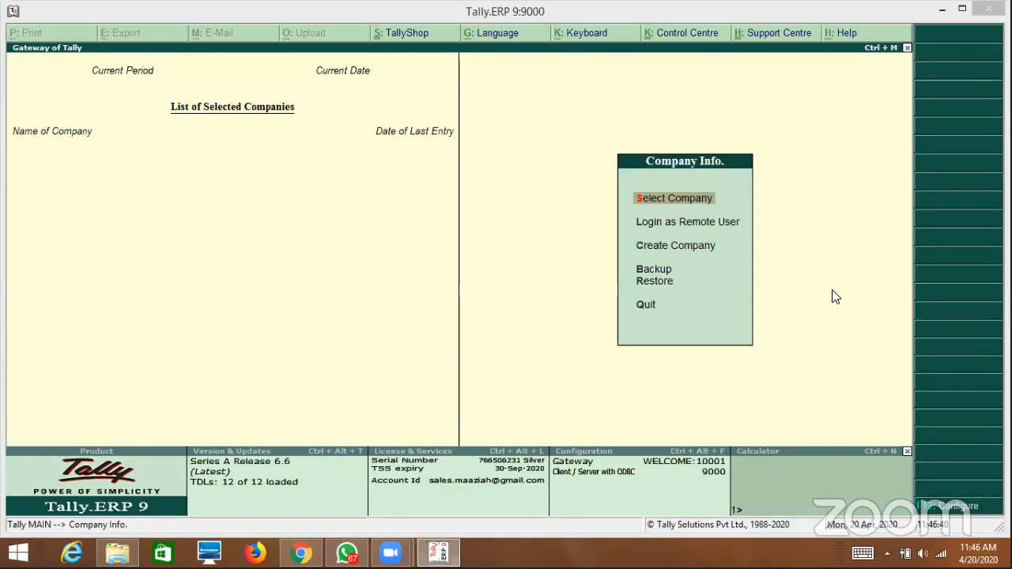
# Choose Surrender License under Configure > Licensing and accept restarting with administrator rights.
pyautogui.click(980, 504)
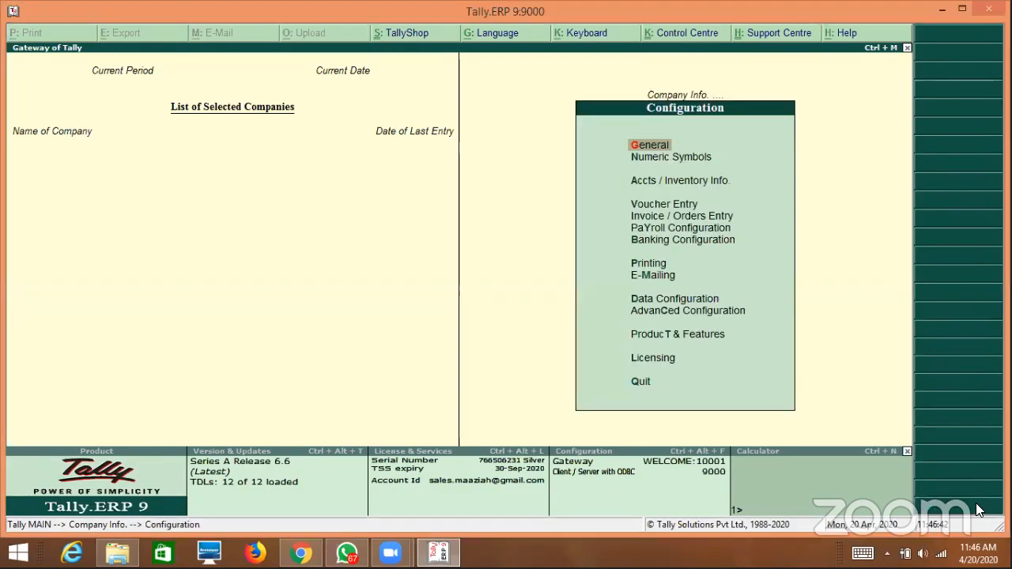
pyautogui.press('l')
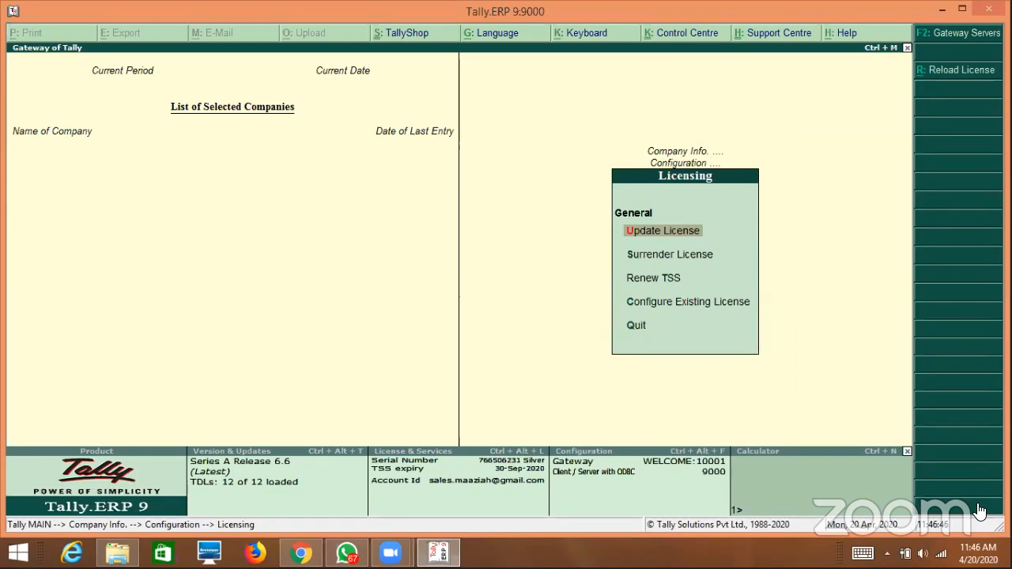
pyautogui.press('s')
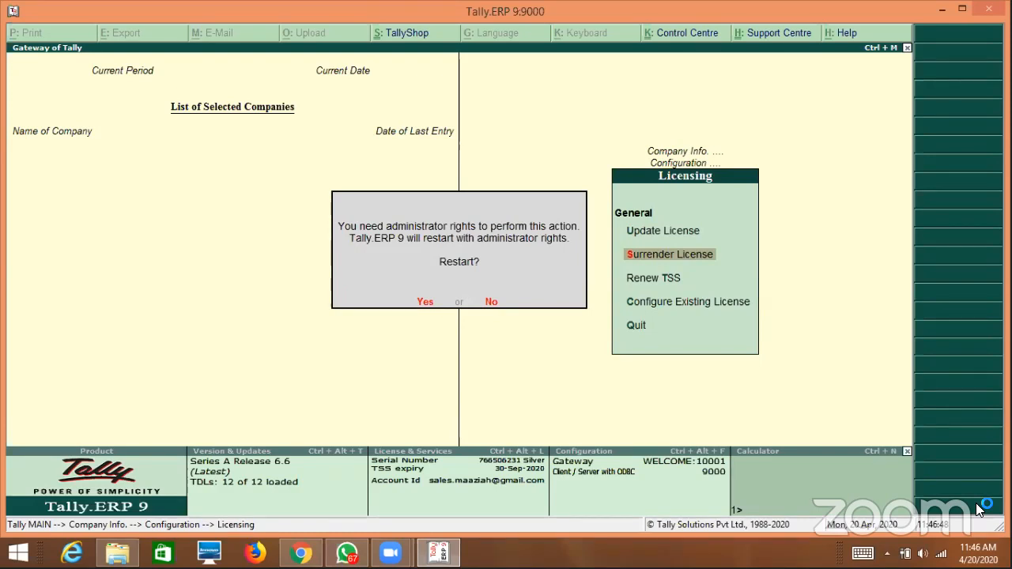
pyautogui.press('y')
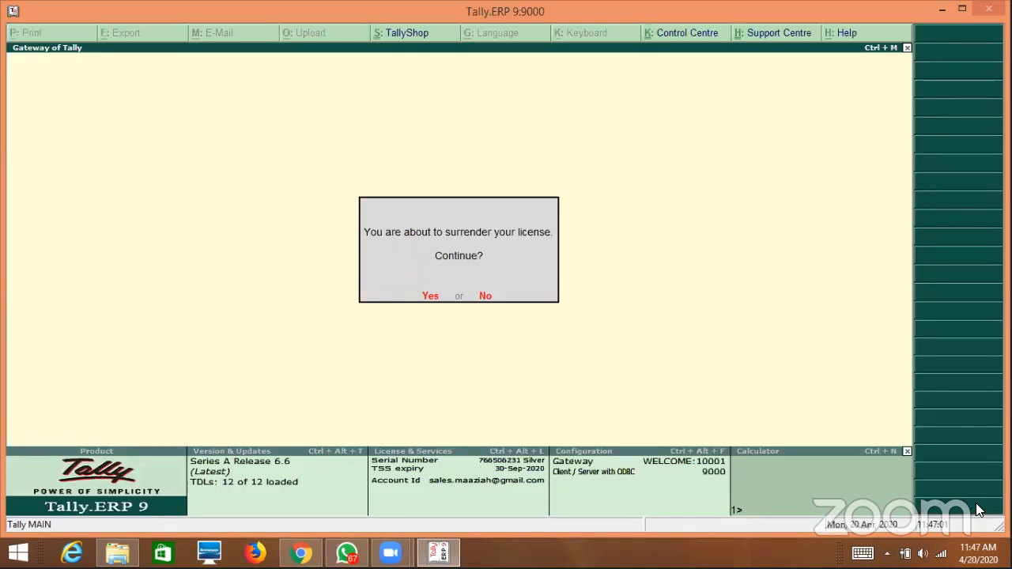
# Surrender the licence using the administrator e-mail and Tally.NET password, then dismiss the success message.
pyautogui.press('Return')
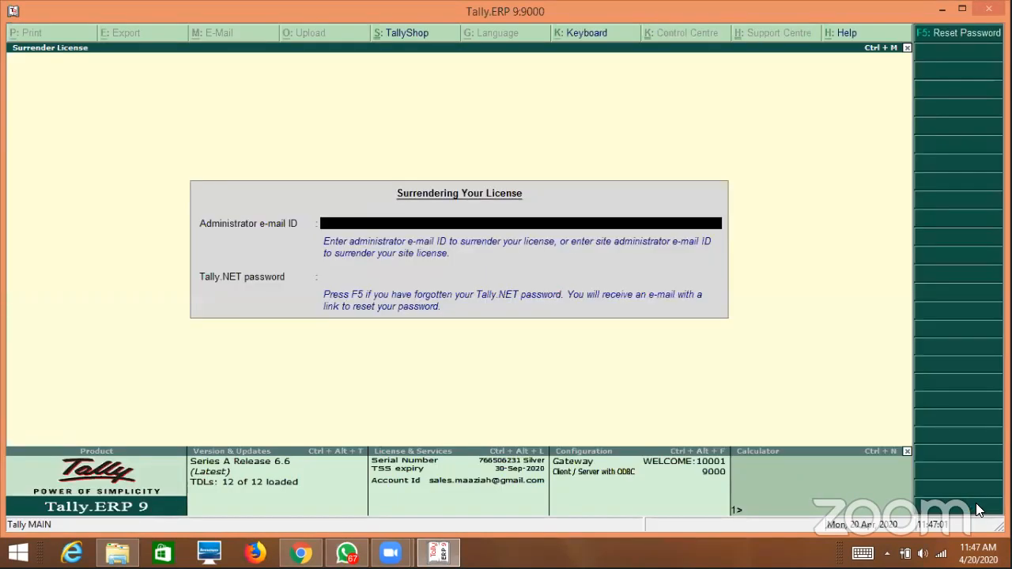
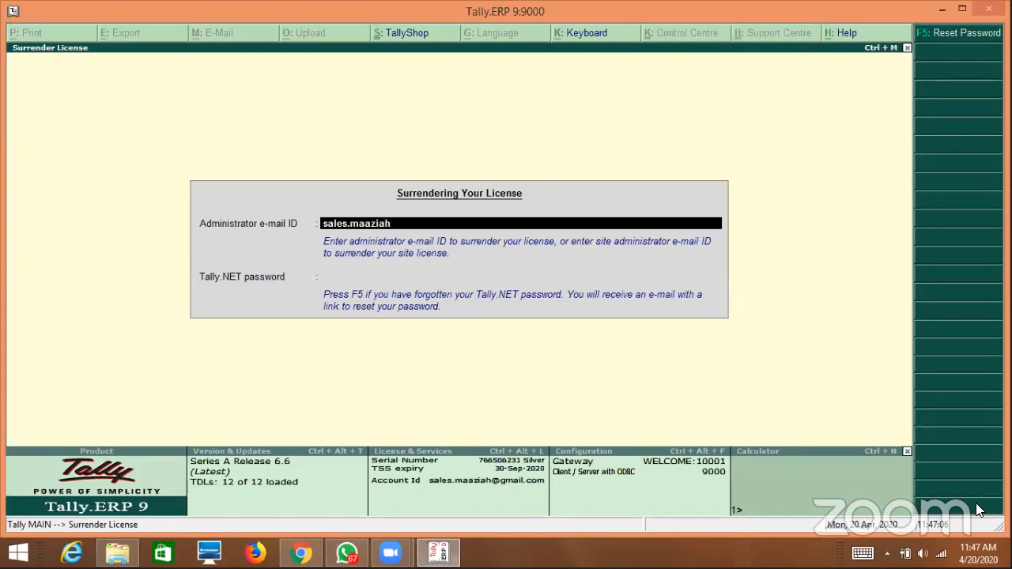
pyautogui.press('Return')
pyautogui.write('**********')
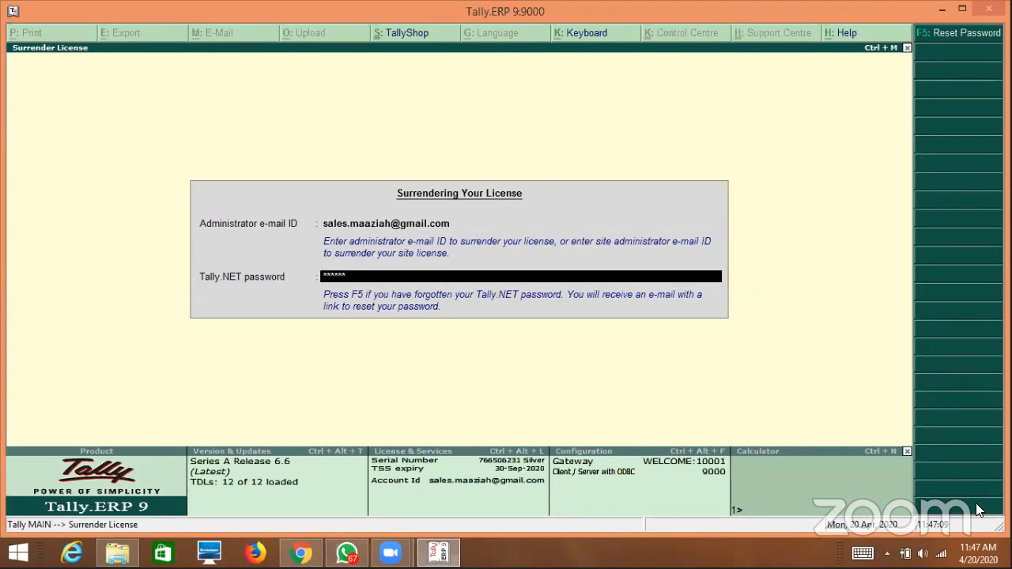
pyautogui.press('Return')
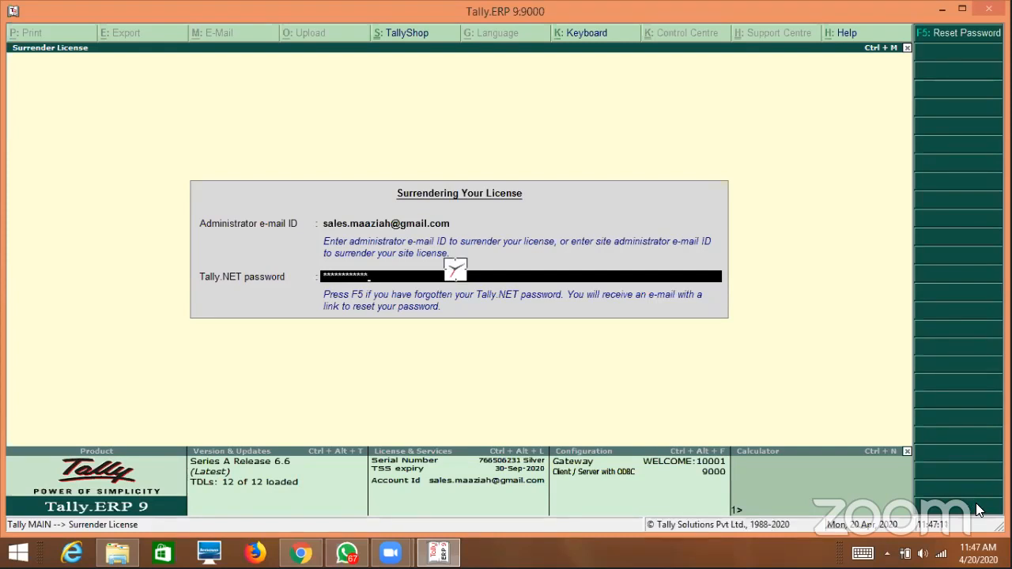
pyautogui.press('Return')
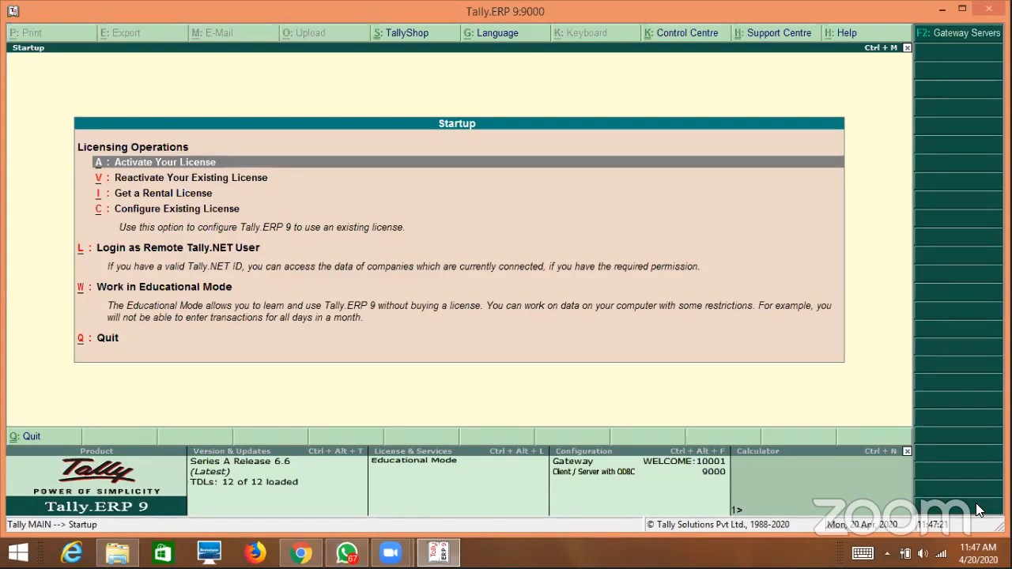
# Start license activation, clear the serial number field, and exit the activation screen.
pyautogui.press('Return')
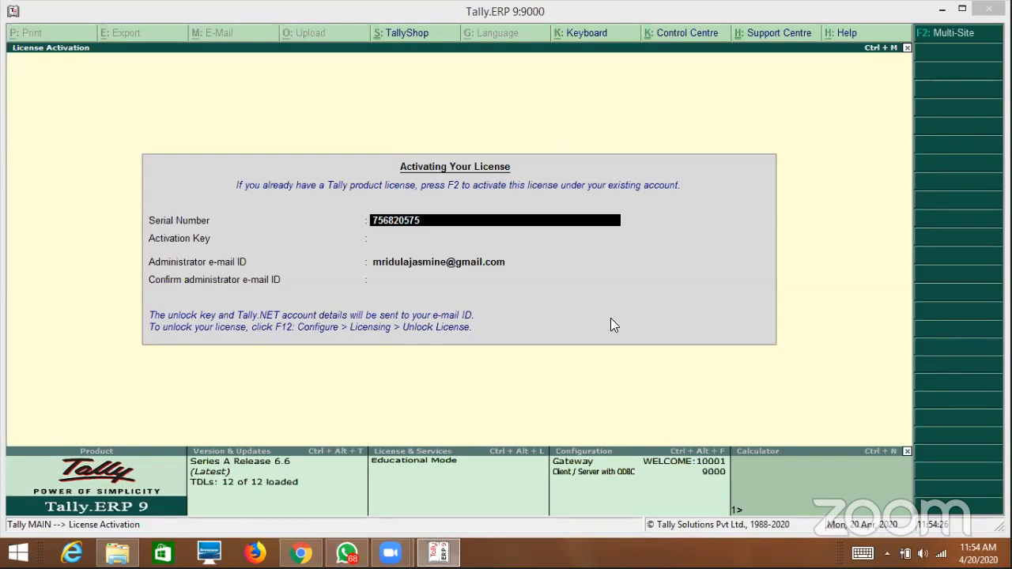
pyautogui.press('BackSpace')
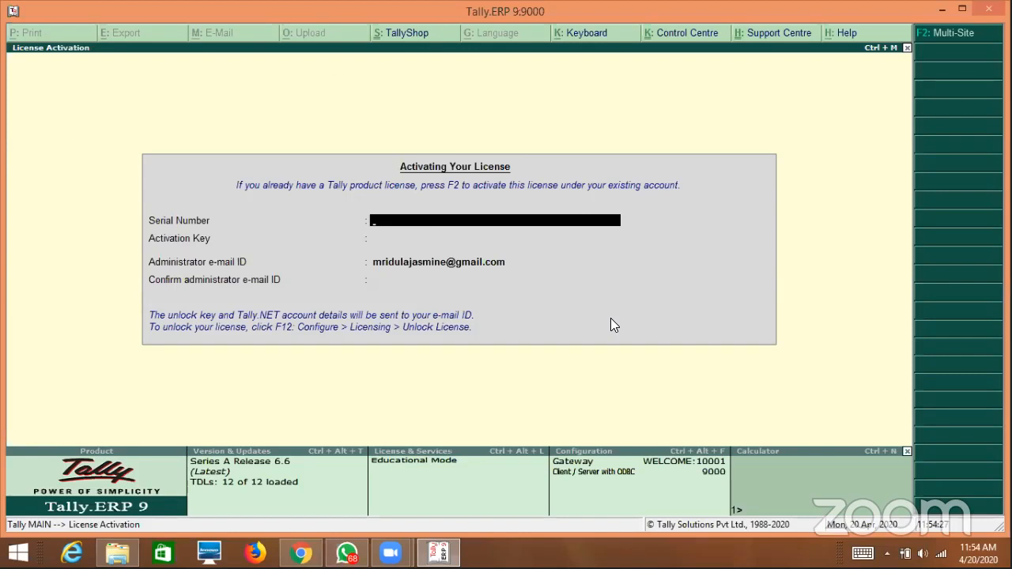
pyautogui.press('Escape')
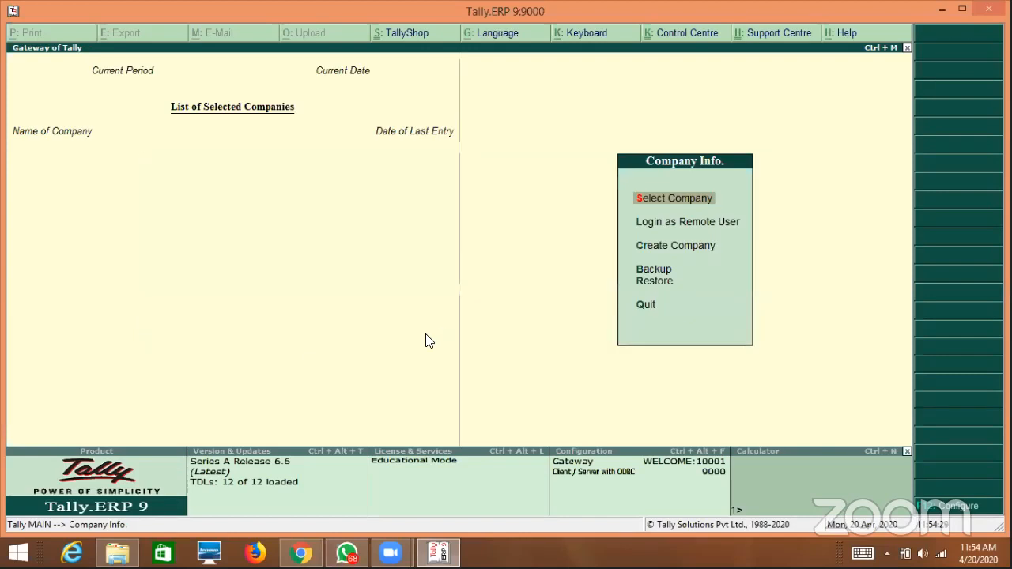
# Reactivate the existing Silver licence via Configure > Licensing with the administrator e-mail and Tally.NET password.
pyautogui.click(919, 505)
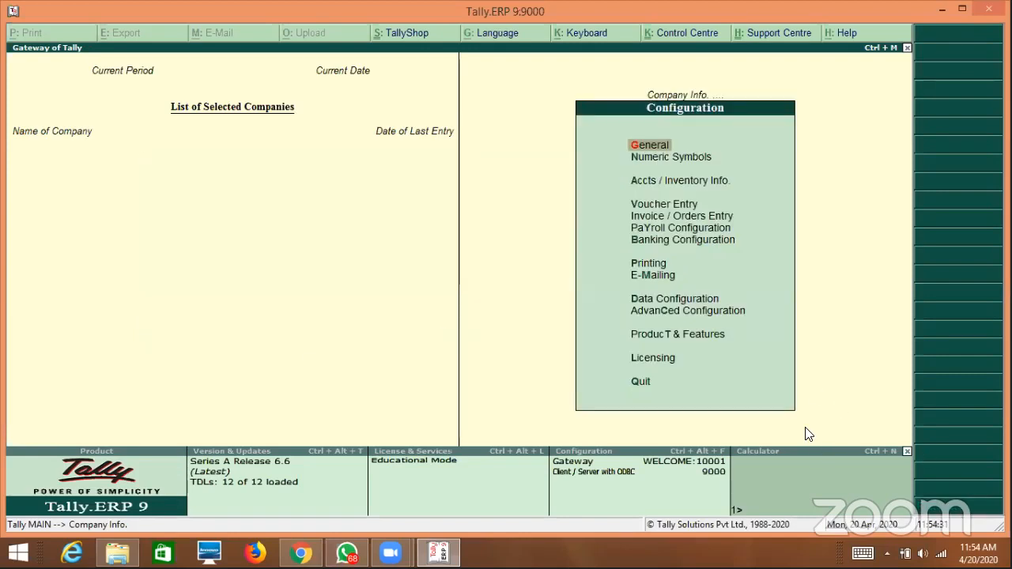
pyautogui.press('l')
pyautogui.press('Down')
pyautogui.press('Return')
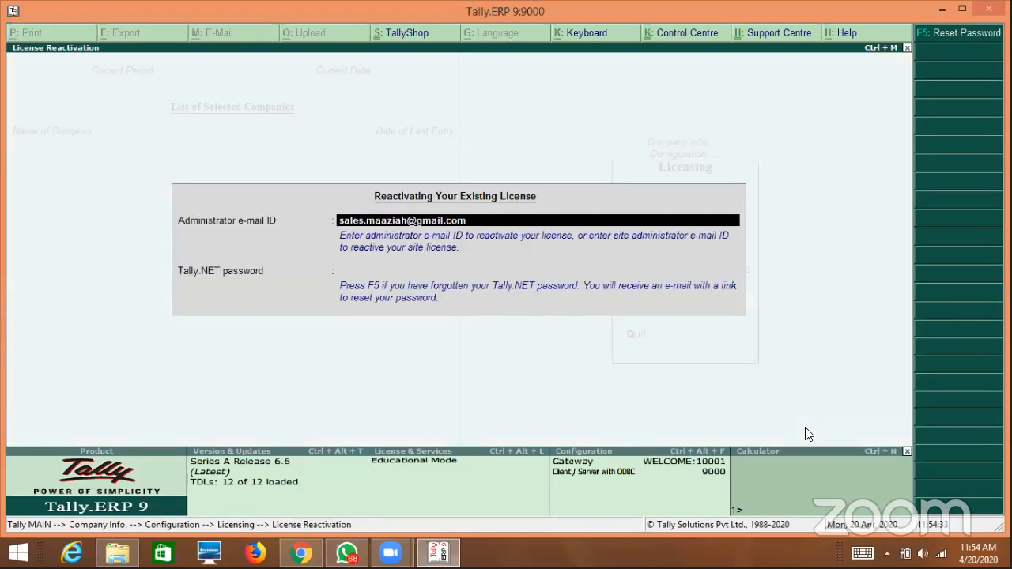
pyautogui.press('Return')
pyautogui.write('*******')
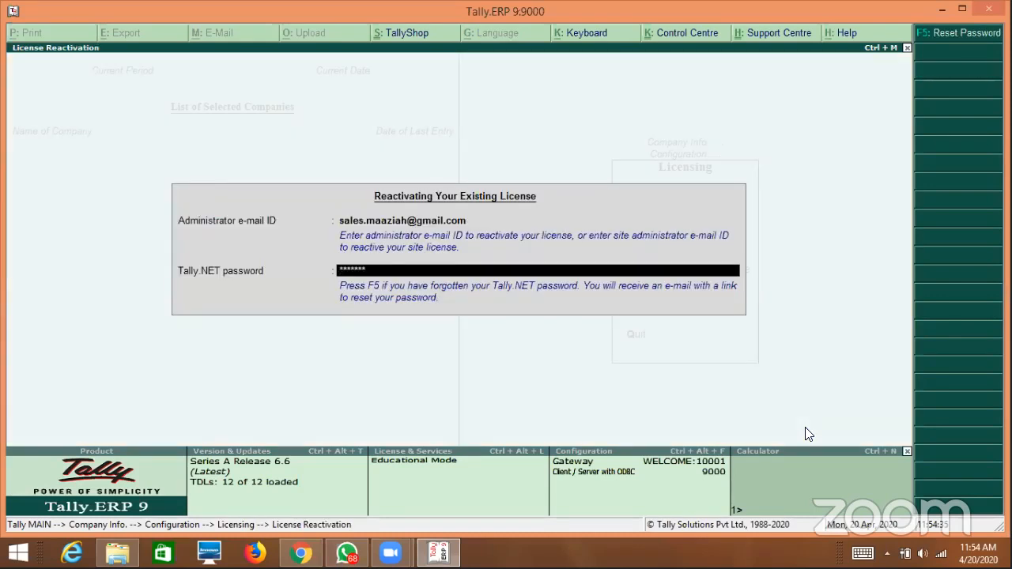
pyautogui.write('*****')
pyautogui.press('Return')
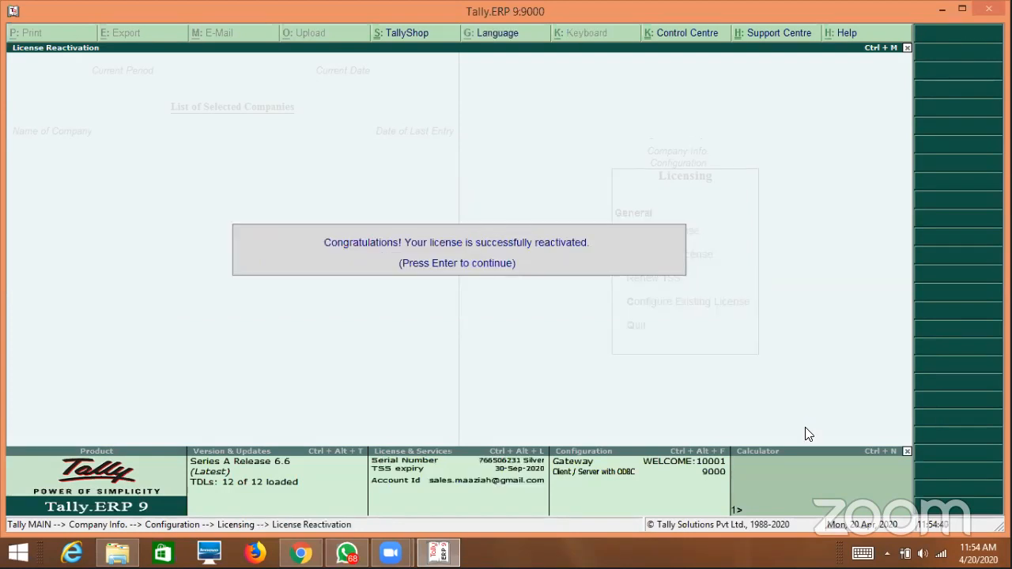
pyautogui.press('Return')
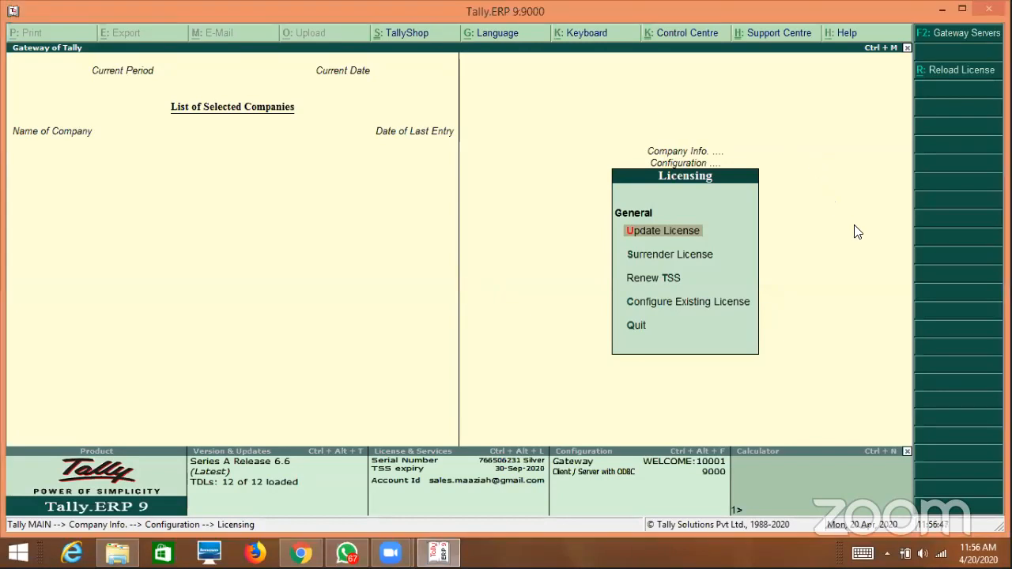
# Exit the Licensing options back to the Gateway of Tally's Company Info menu.
pyautogui.press('Escape')
pyautogui.press('Escape')
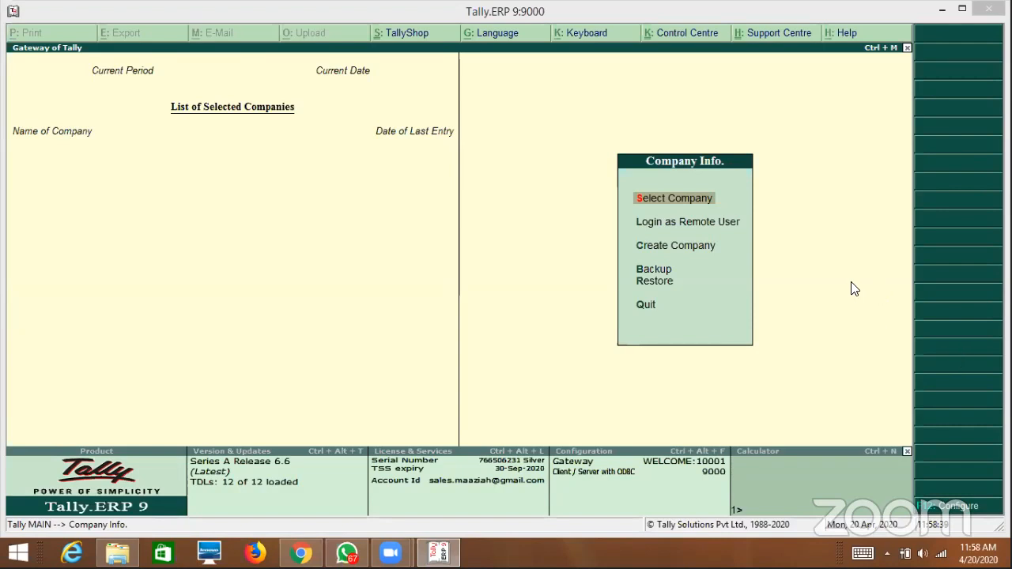
# Start creating a new company with data directory 'd:\trally training'.
pyautogui.click(702, 246)
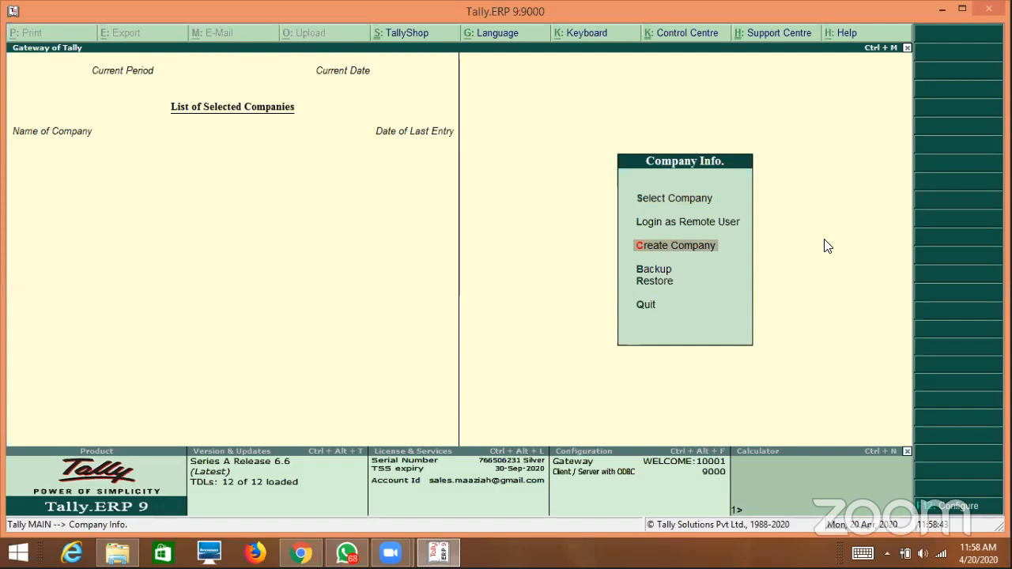
pyautogui.press('Return')
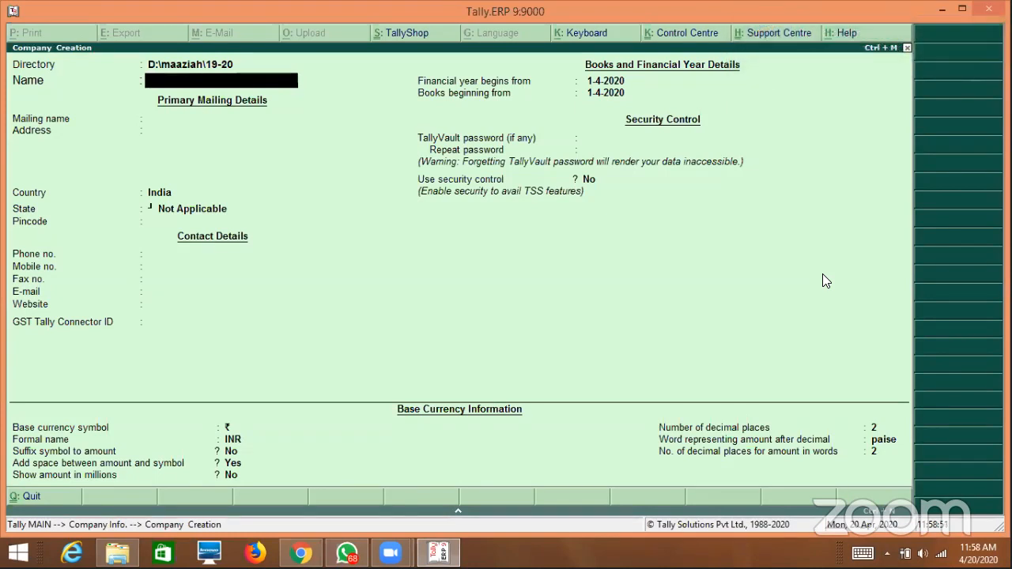
pyautogui.press('BackSpace')
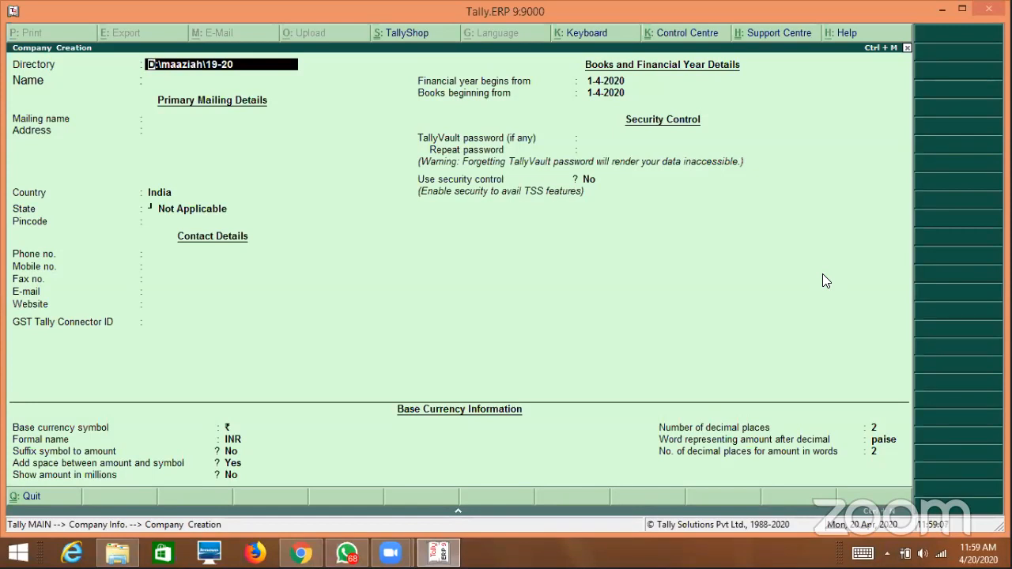
pyautogui.write('d:\\tra')
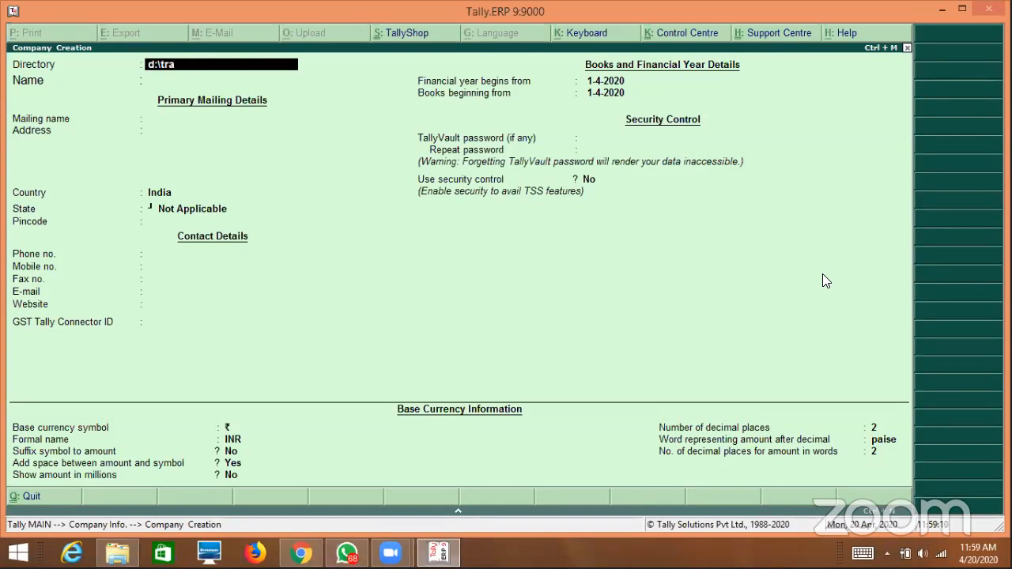
pyautogui.press('BackSpace')
pyautogui.press('BackSpace')
pyautogui.write('ally training')
pyautogui.press('Return')
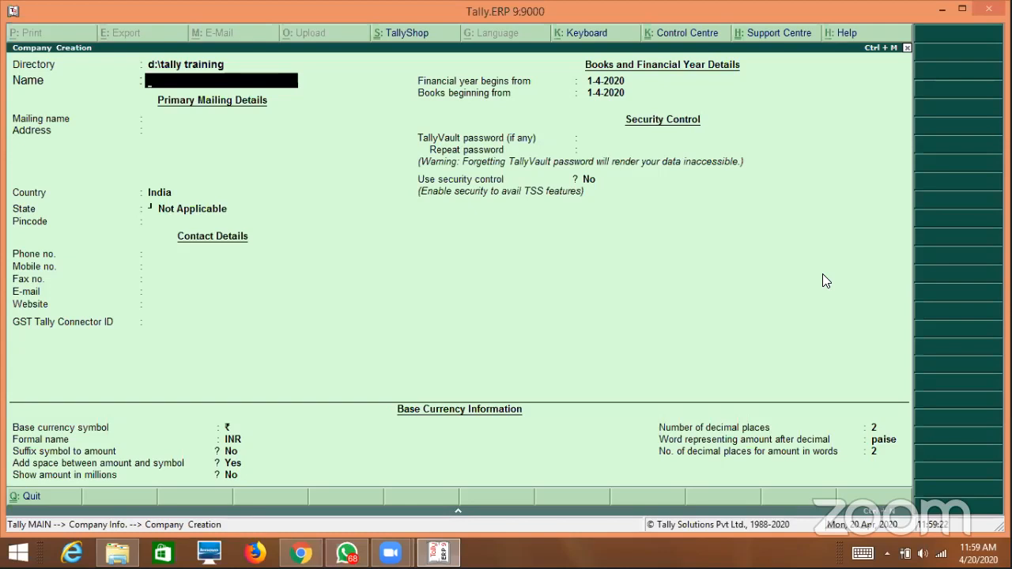
# Name the company 'Demo for GST' and enter its mailing name.
pyautogui.write('Demo for GST')
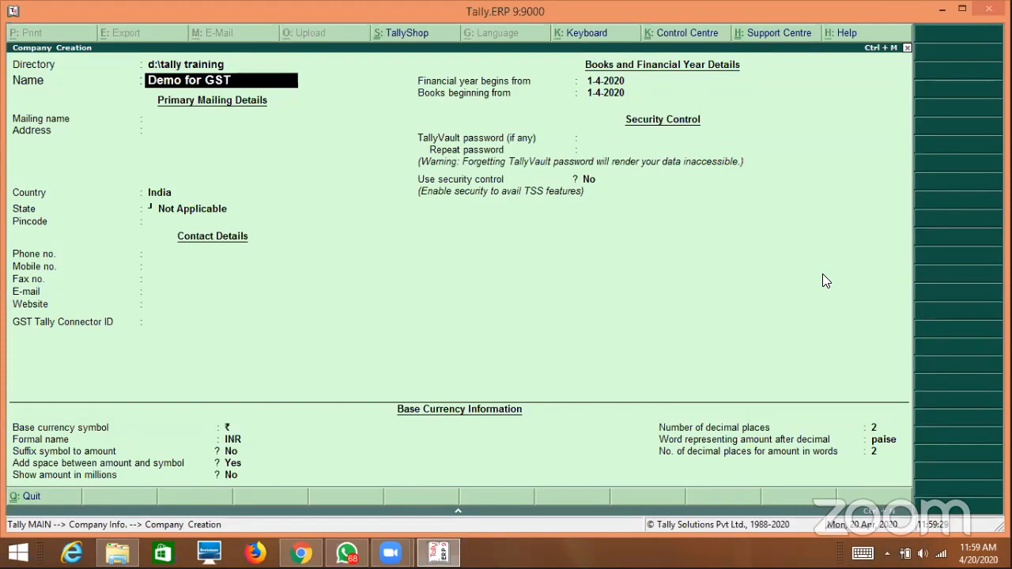
pyautogui.press('Return')
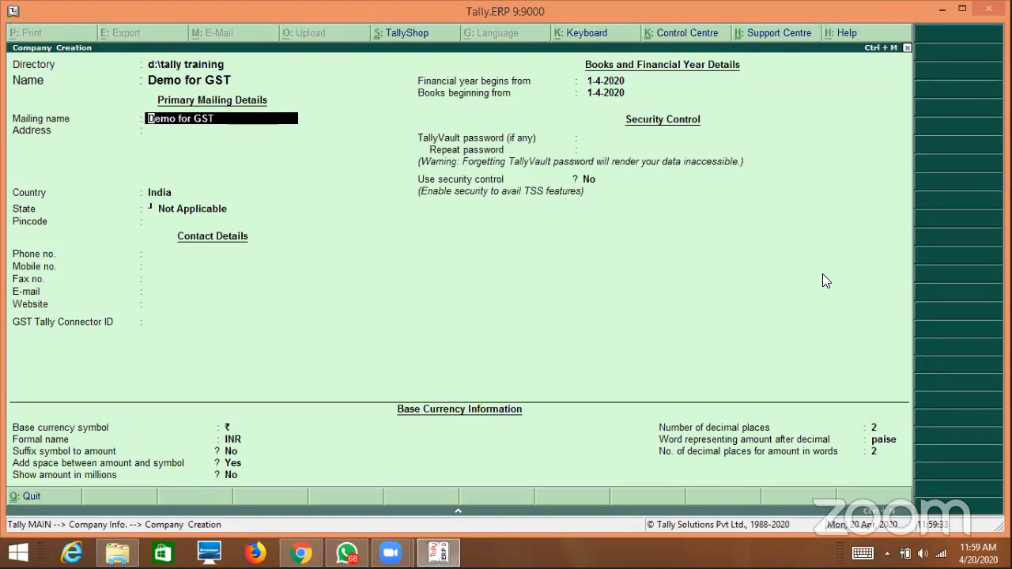
pyautogui.press('BackSpace')
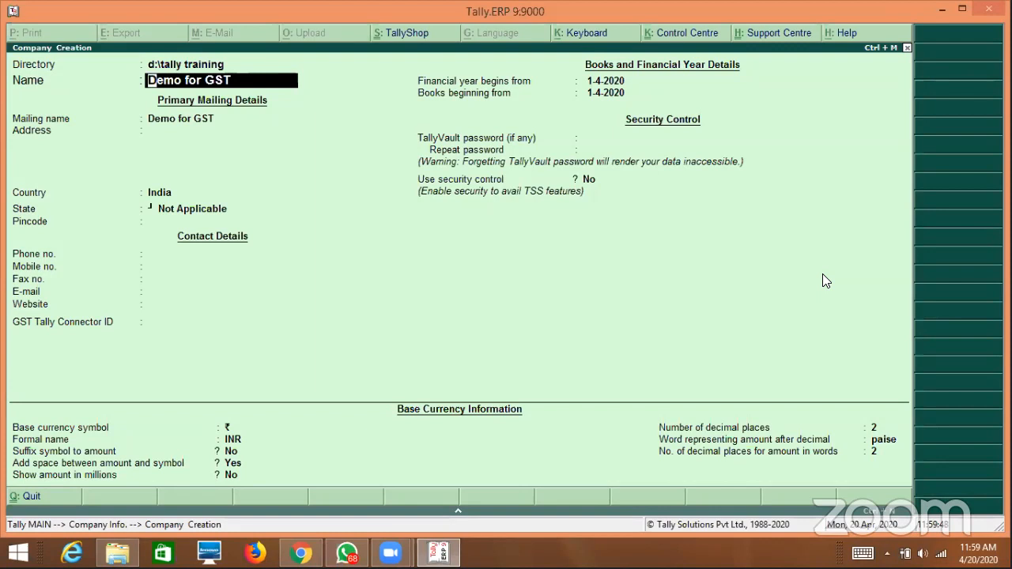
pyautogui.press('Return')
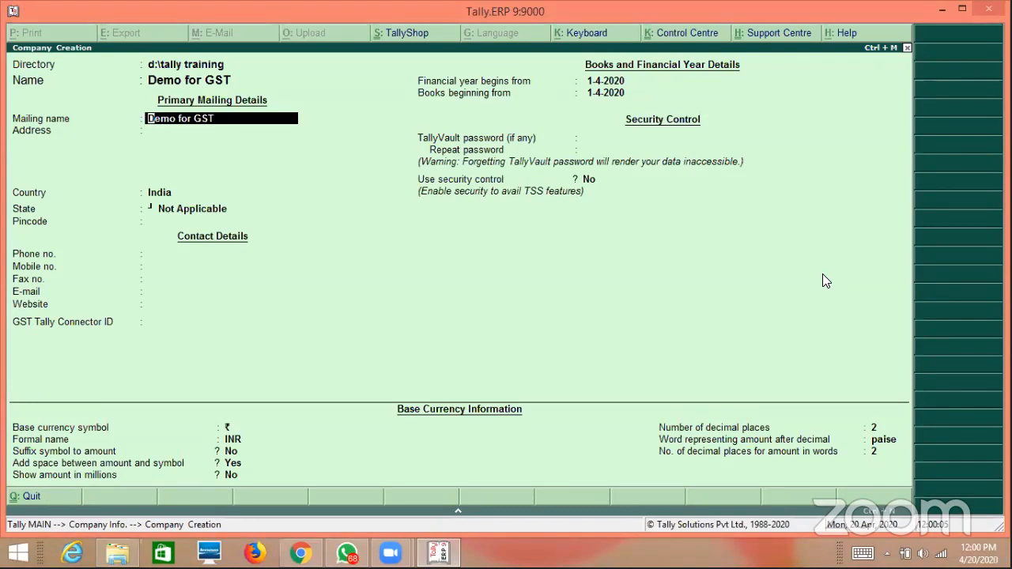
pyautogui.write('Maaziah Techn')
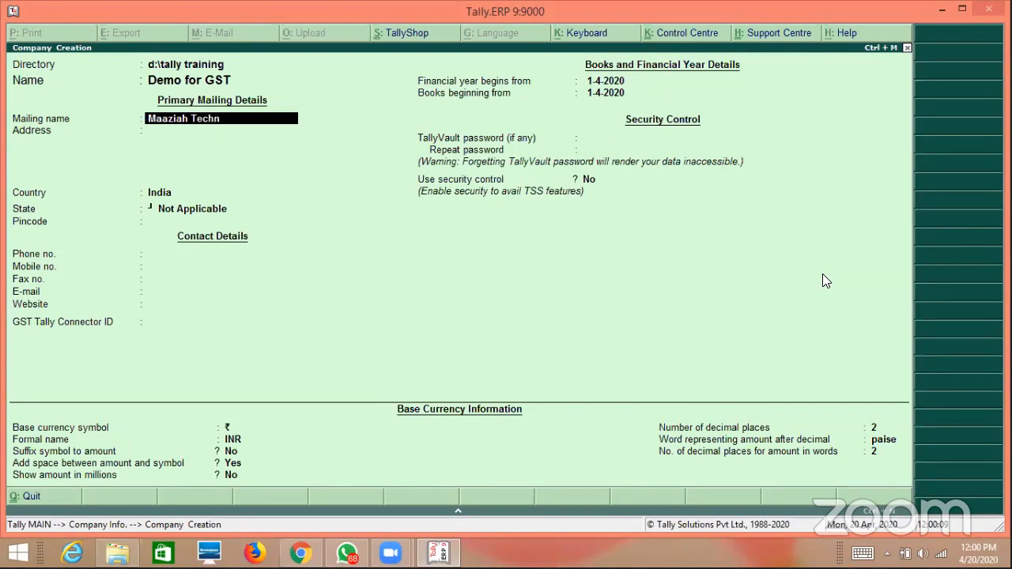
pyautogui.write('ologies')
pyautogui.press('Return')
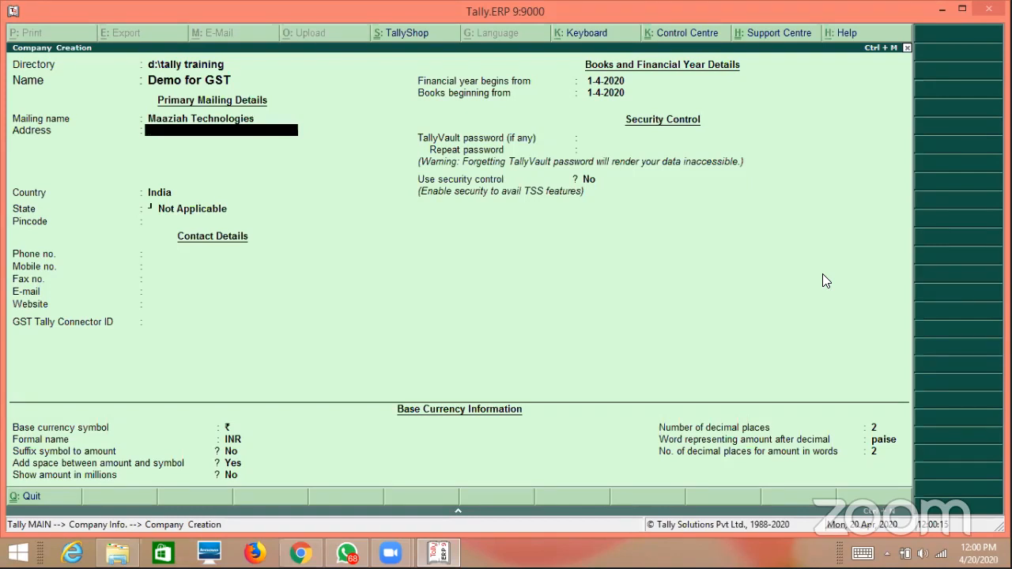
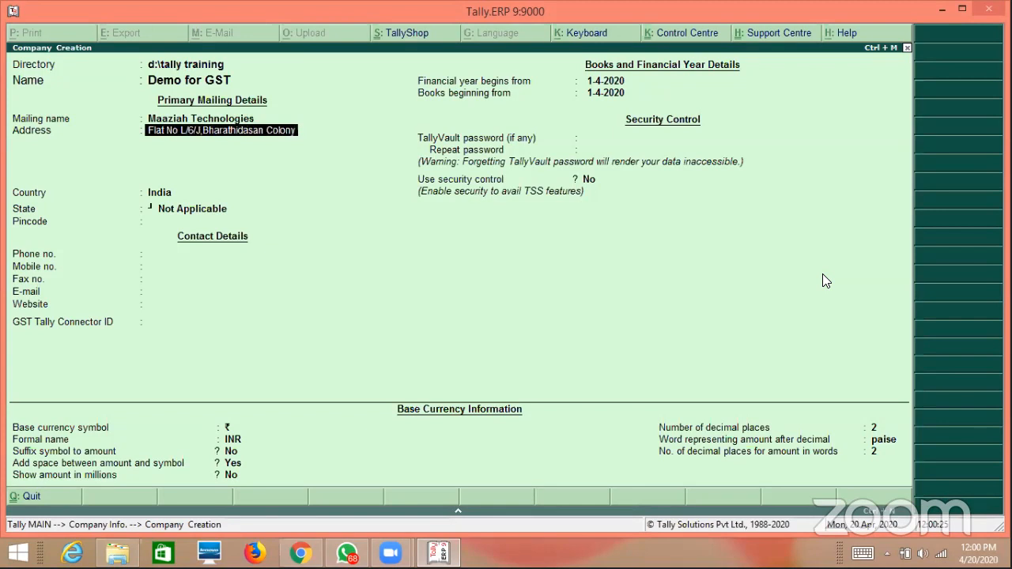
# Enter the company's two-line street and city address, then move on to Country.
pyautogui.press('Return')
pyautogui.write('K.K')
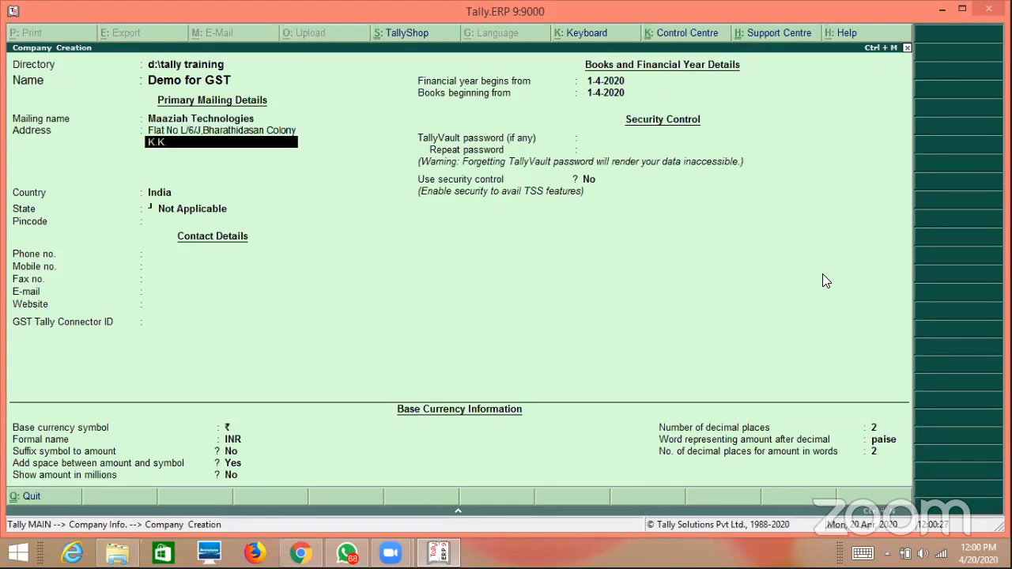
pyautogui.write('.Nagar,Chennai')
pyautogui.press('Return')
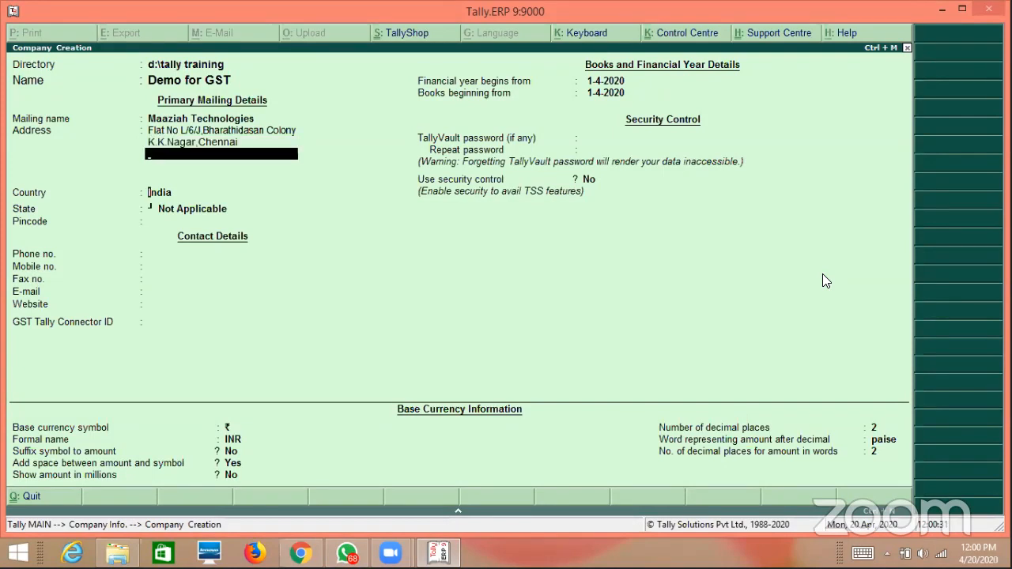
pyautogui.press('Return')
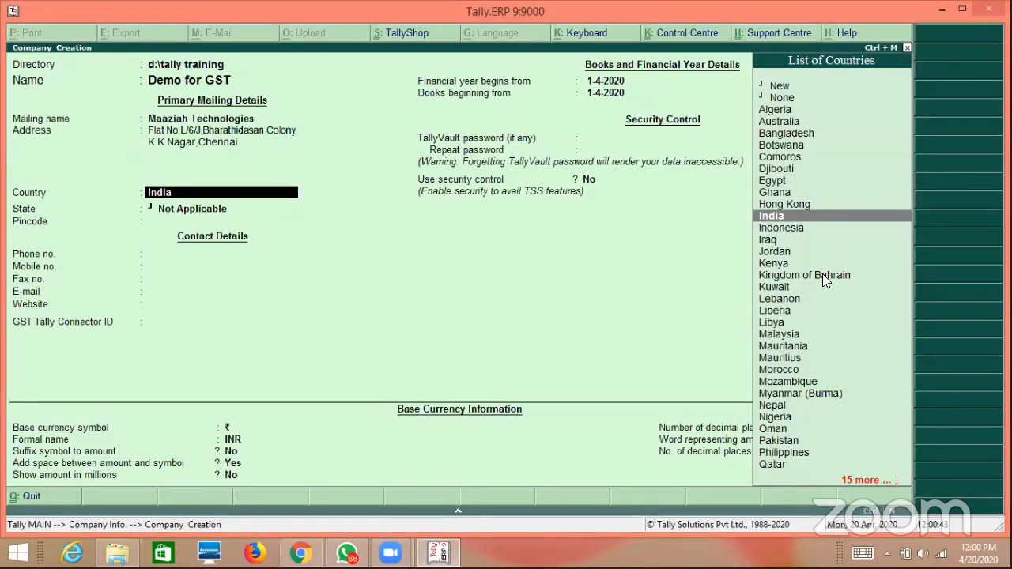
# Set country India and state Tamil Nadu, fill in the contact e-mail, leaving pincode, phone, website blank.
pyautogui.press('Return')
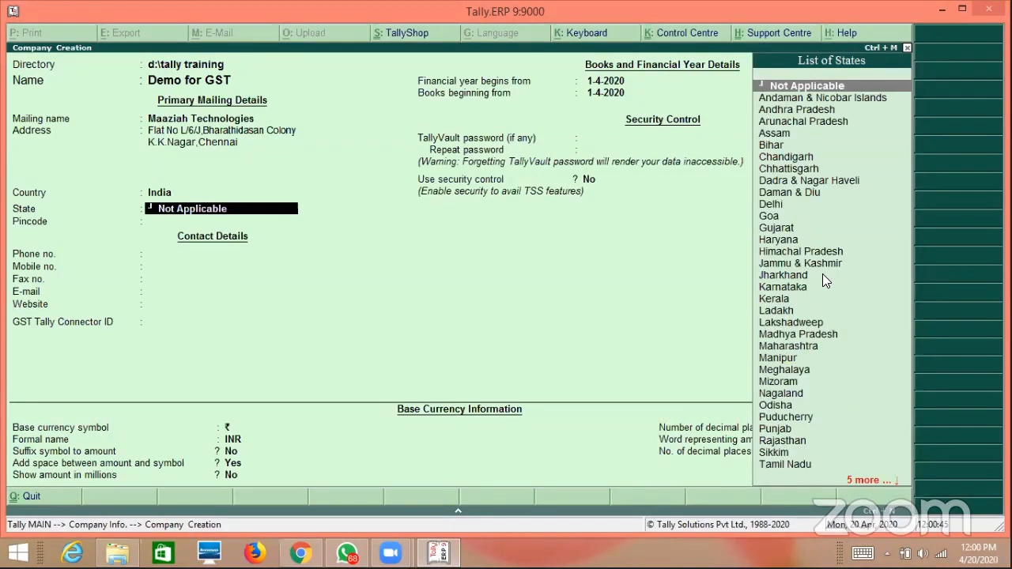
pyautogui.write('Tami')
pyautogui.press('Return')
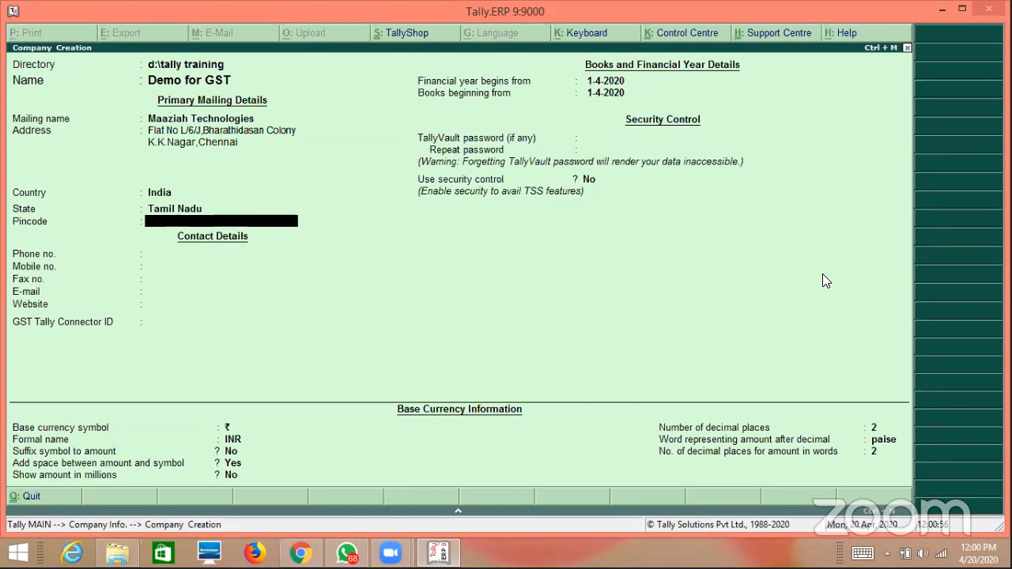
pyautogui.press('Return')
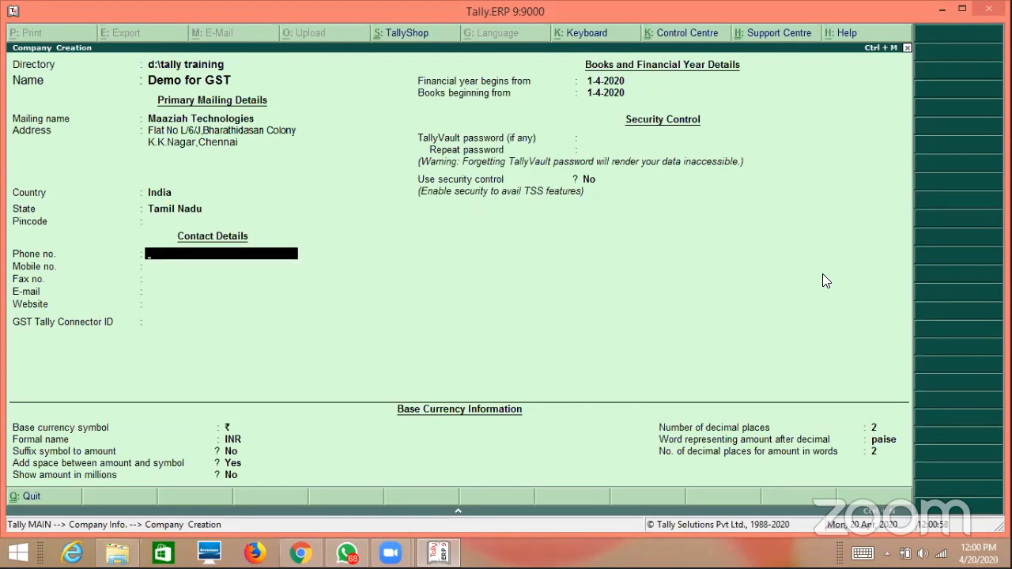
pyautogui.press('Return')
pyautogui.press('Return')
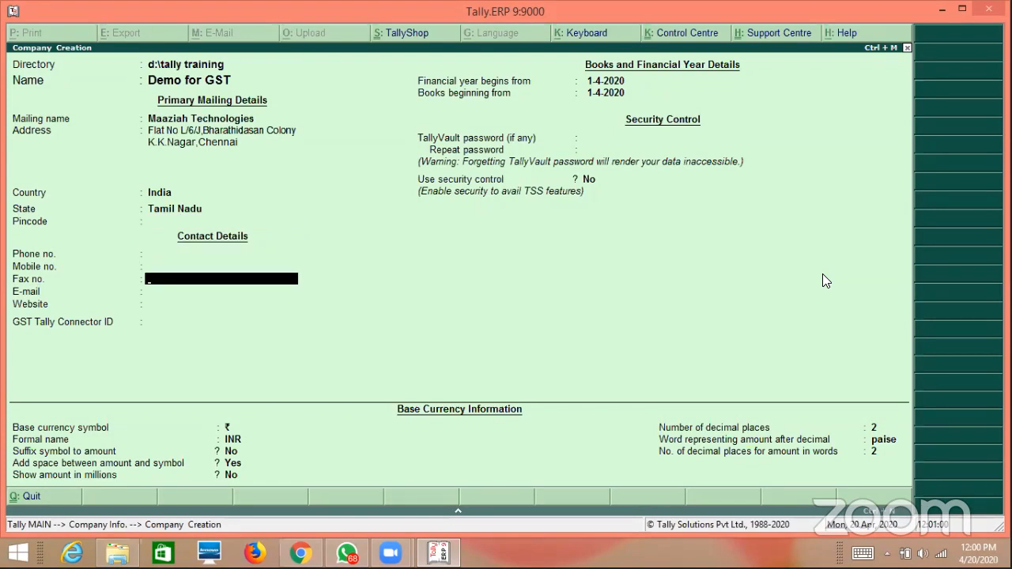
pyautogui.press('Return')
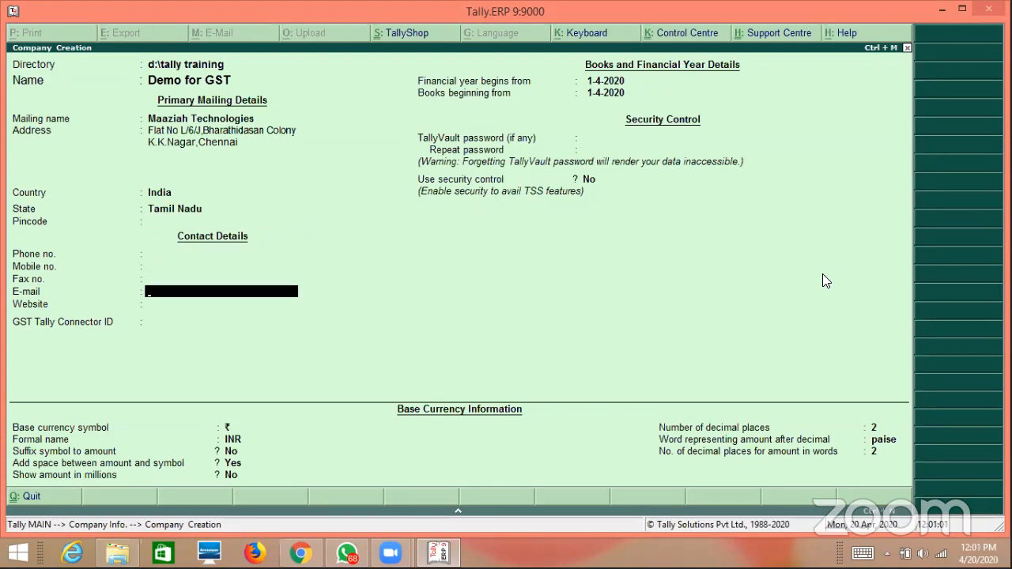
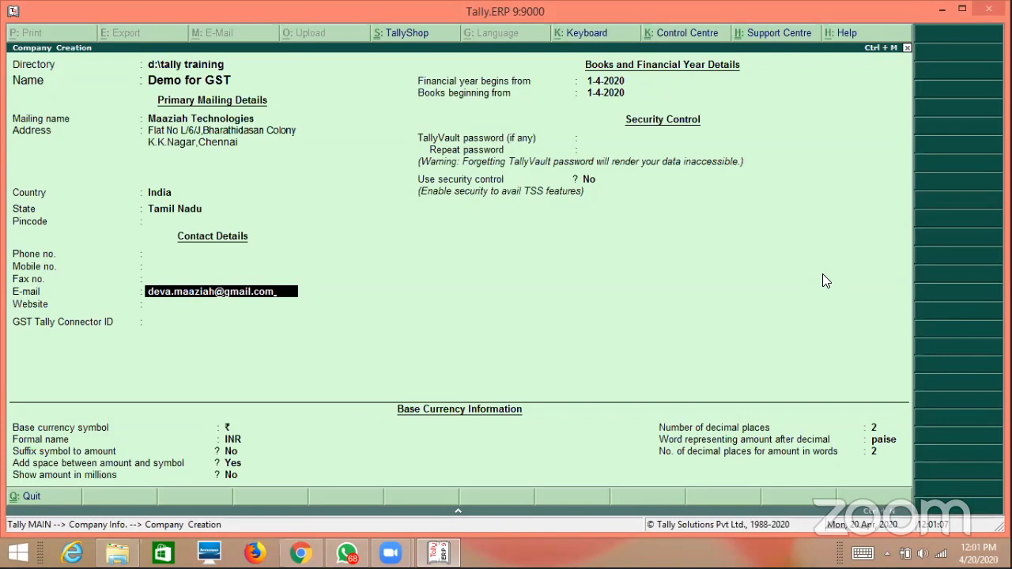
pyautogui.press('Return')
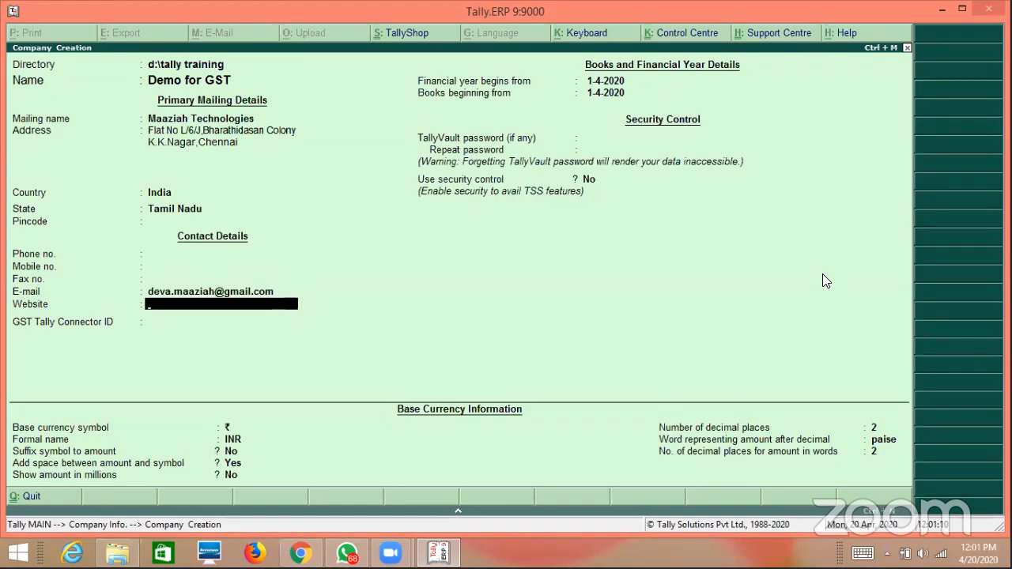
pyautogui.press('Return')
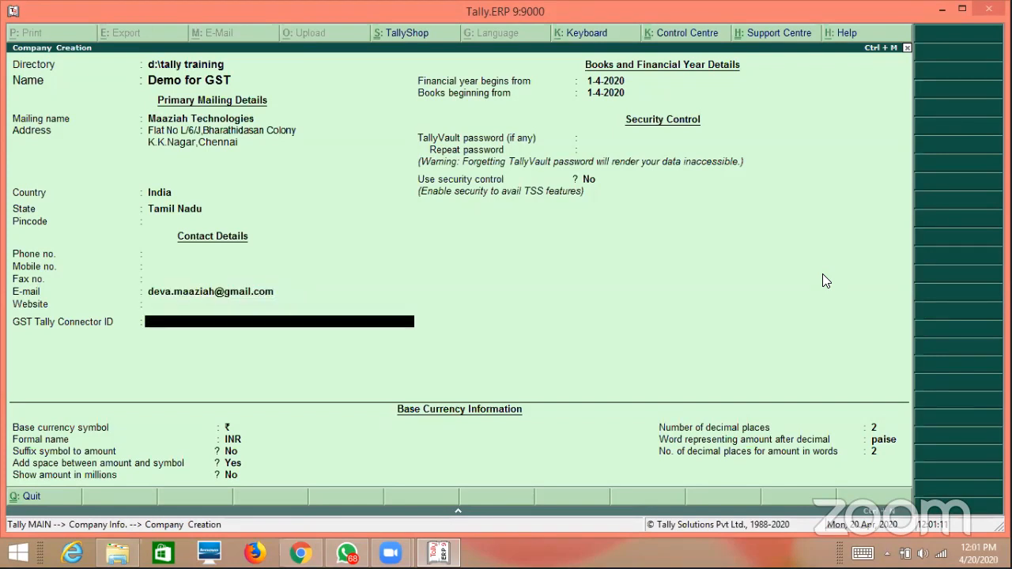
pyautogui.press('Return')
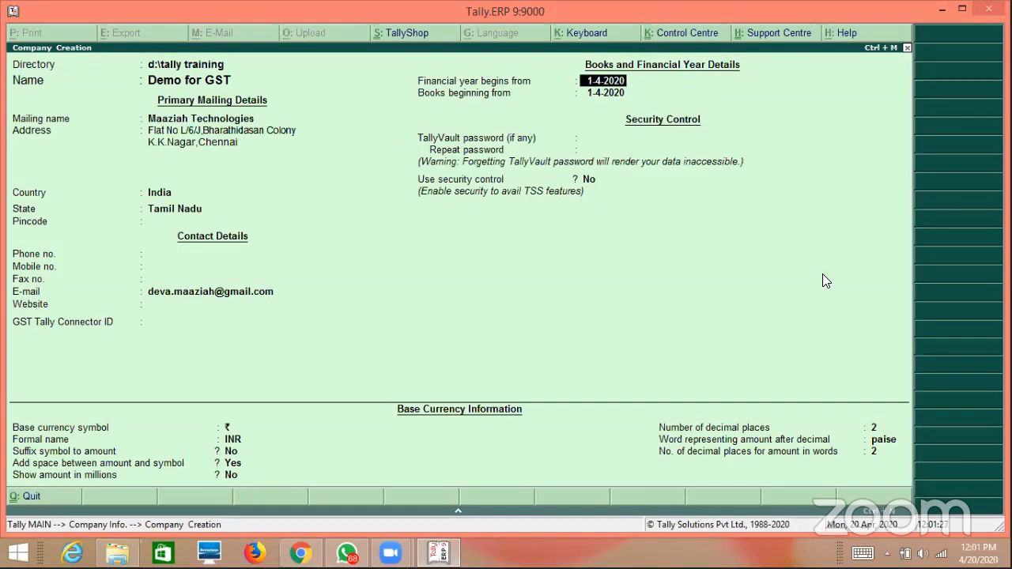
pyautogui.press('Return')
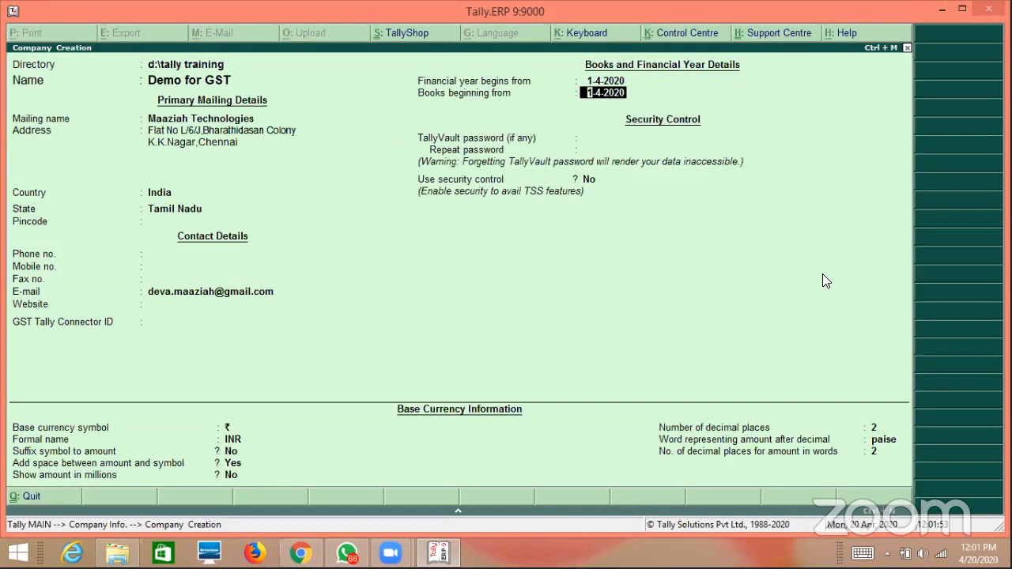
pyautogui.press('Return')
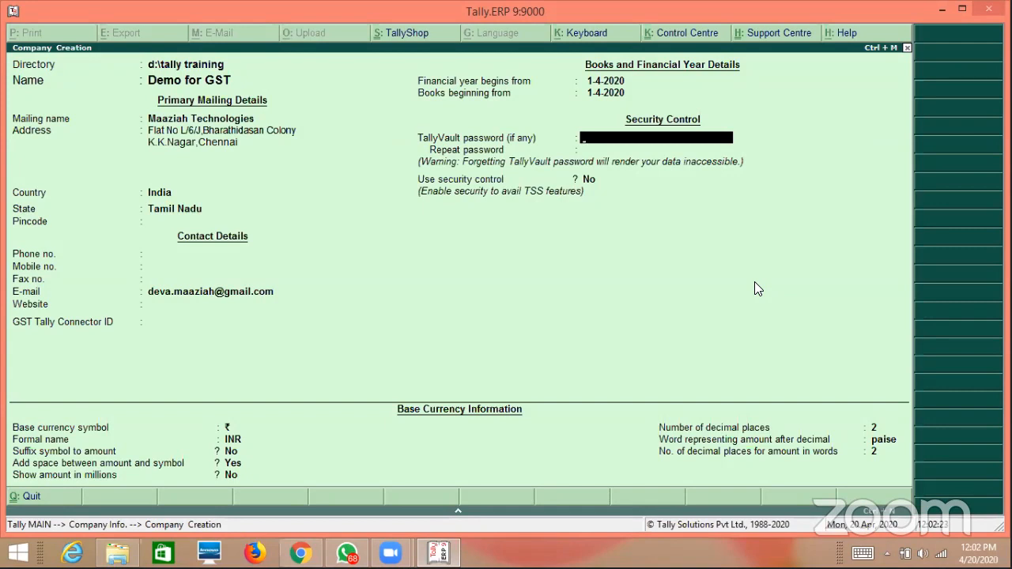
pyautogui.press('Return')
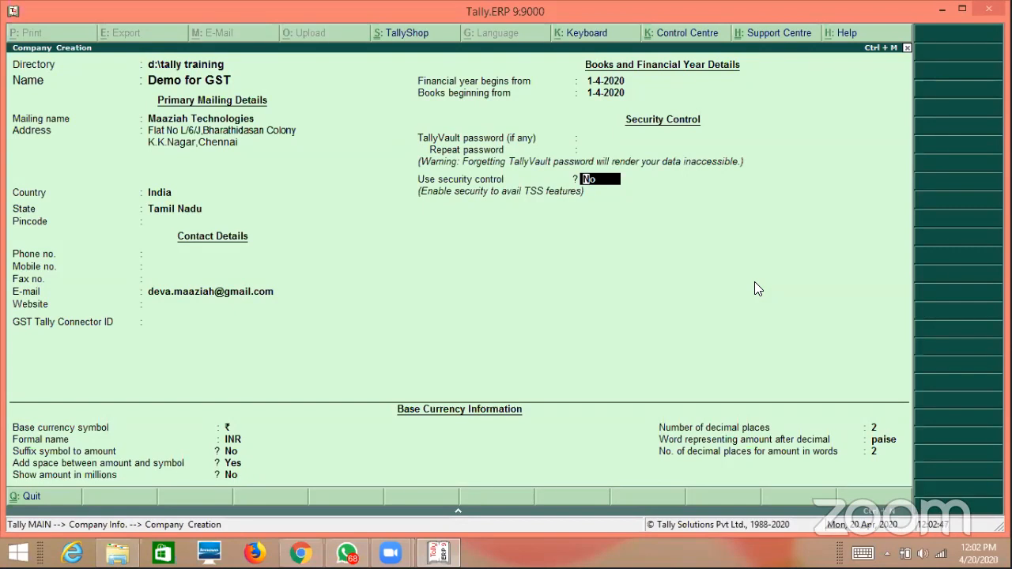
# Turn on security control with an administrator name and matching password.
pyautogui.write('y')
pyautogui.press('Return')
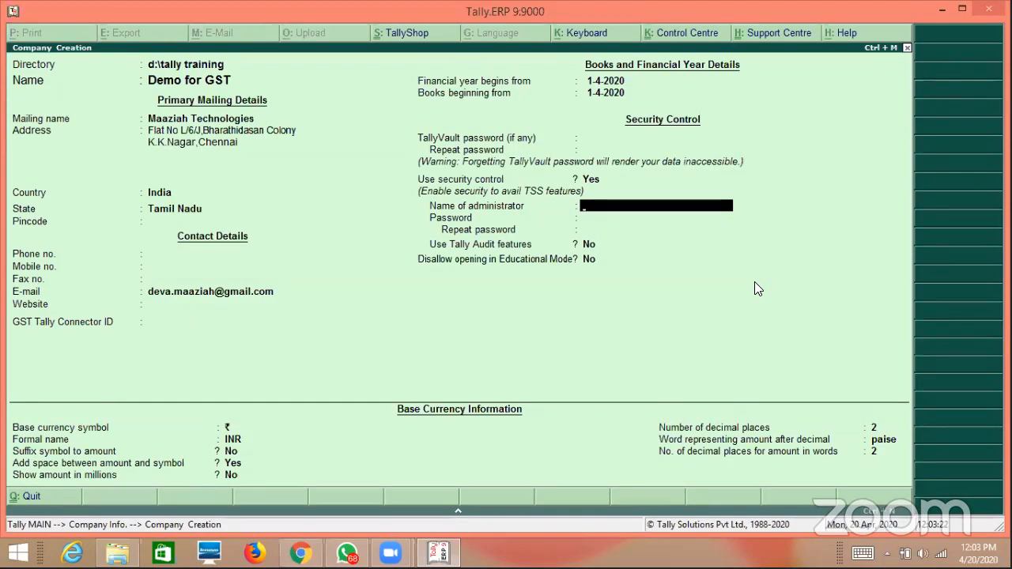
pyautogui.write('admin')
pyautogui.press('Return')
pyautogui.write('admin')
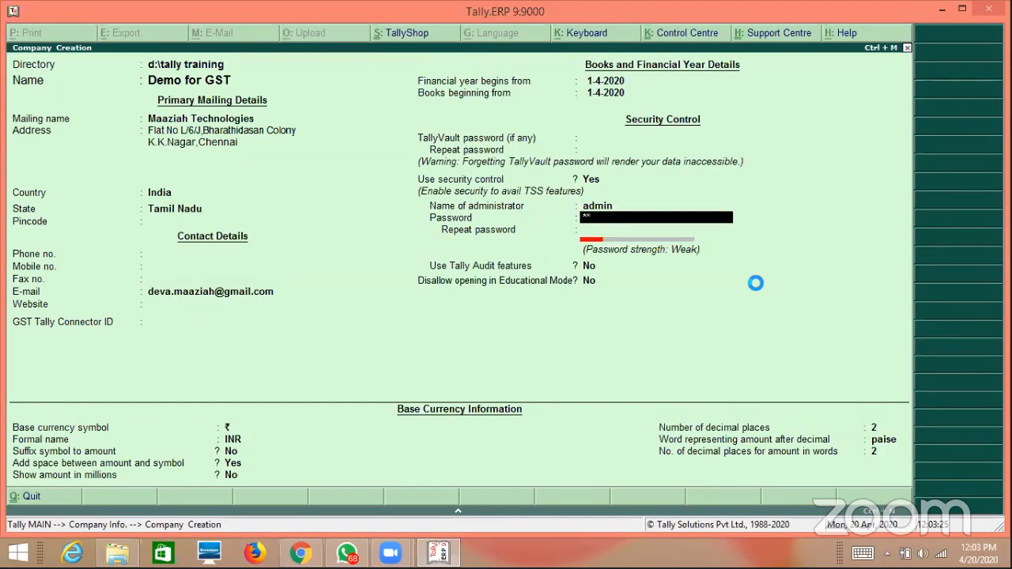
pyautogui.press('Return')
pyautogui.write('admin')
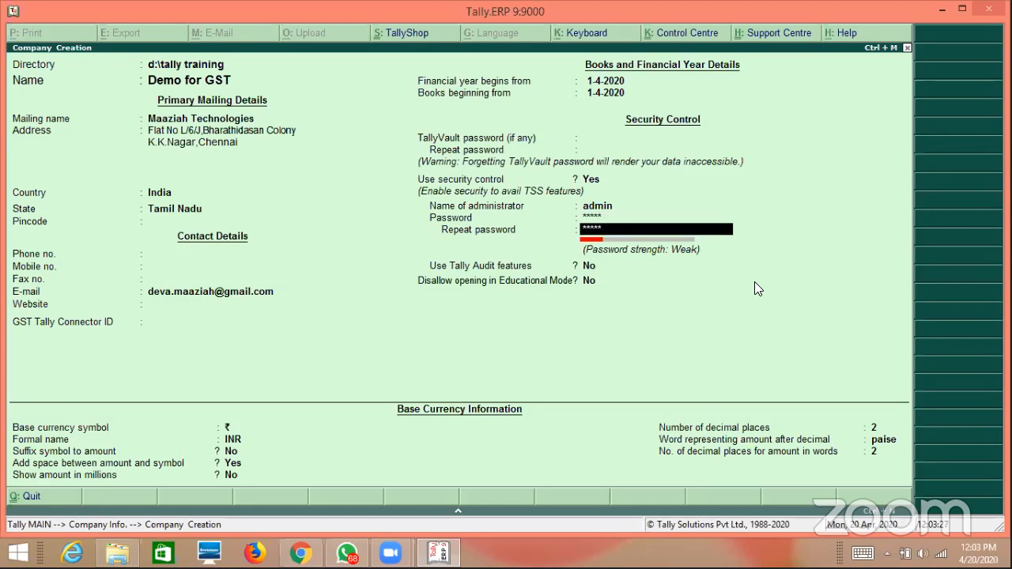
pyautogui.press('Return')
pyautogui.press('Return')
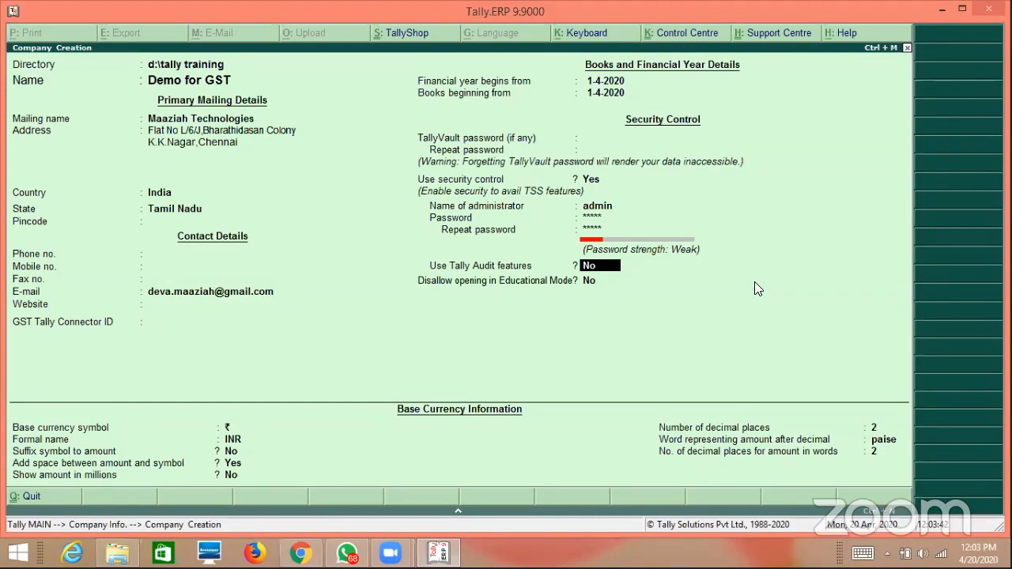
# Set Use Tally Audit features to Yes.
pyautogui.press('Up')
pyautogui.press('Up')
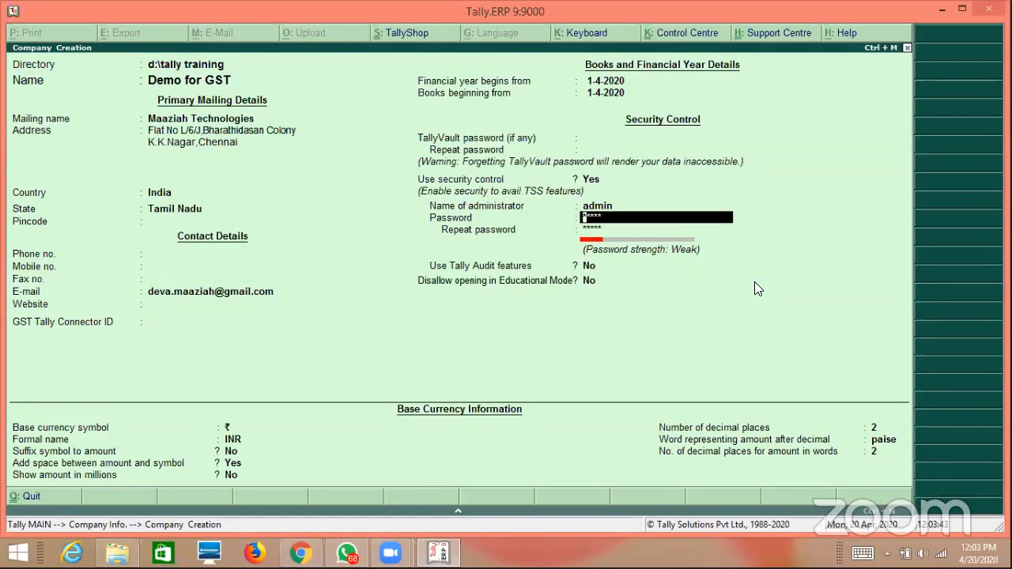
pyautogui.press('Down')
pyautogui.press('Down')
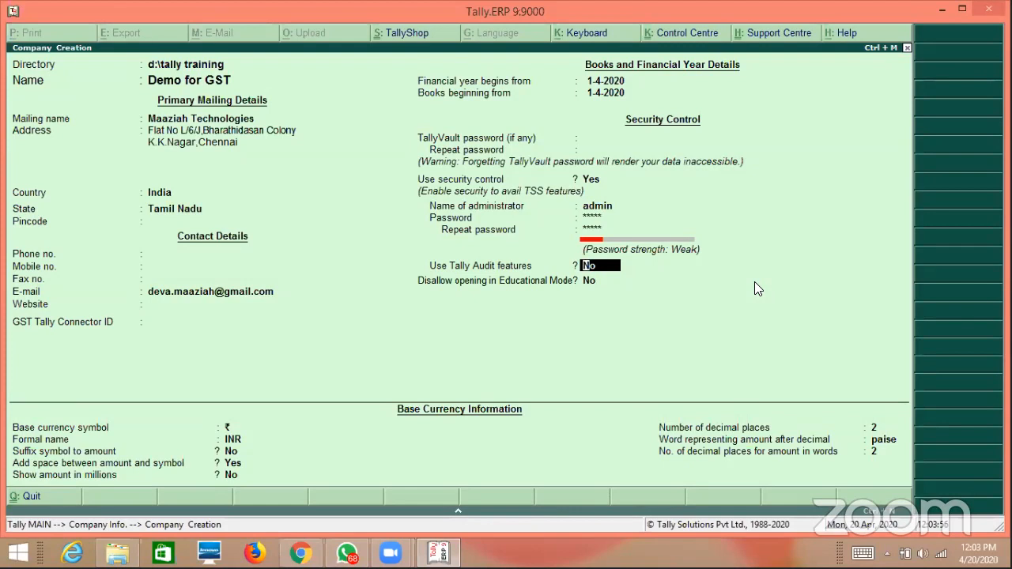
pyautogui.press('y')
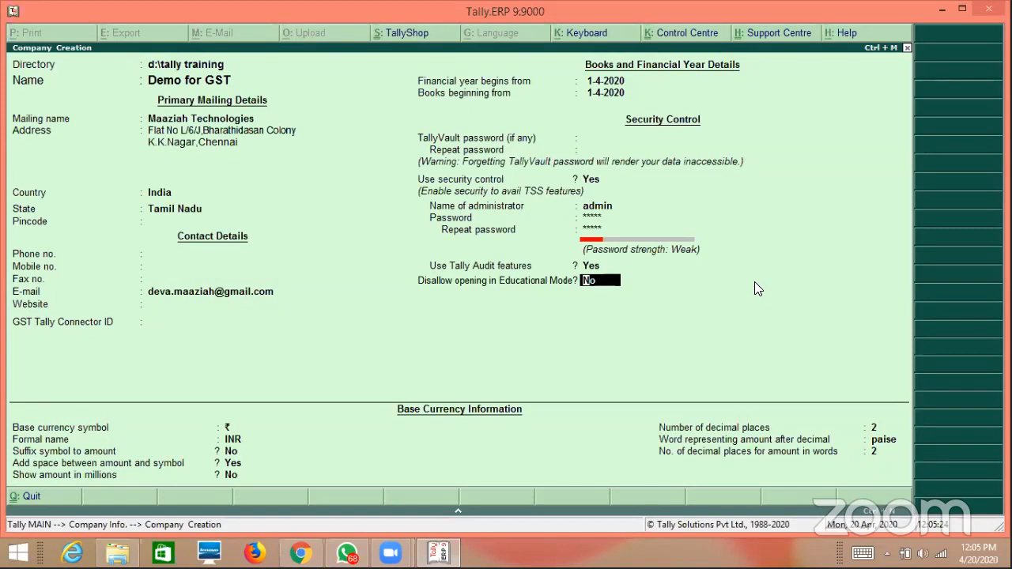
# Enter Rs. as the base currency symbol and accept the remaining fields to create Demo for GST.
pyautogui.press('Return')
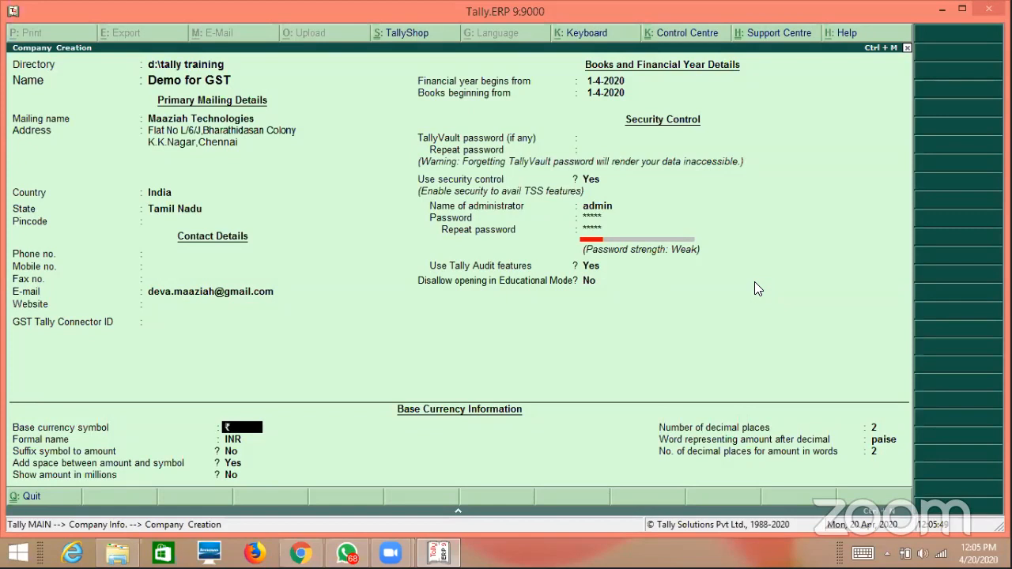
pyautogui.write('Rs.')
pyautogui.press('Return')
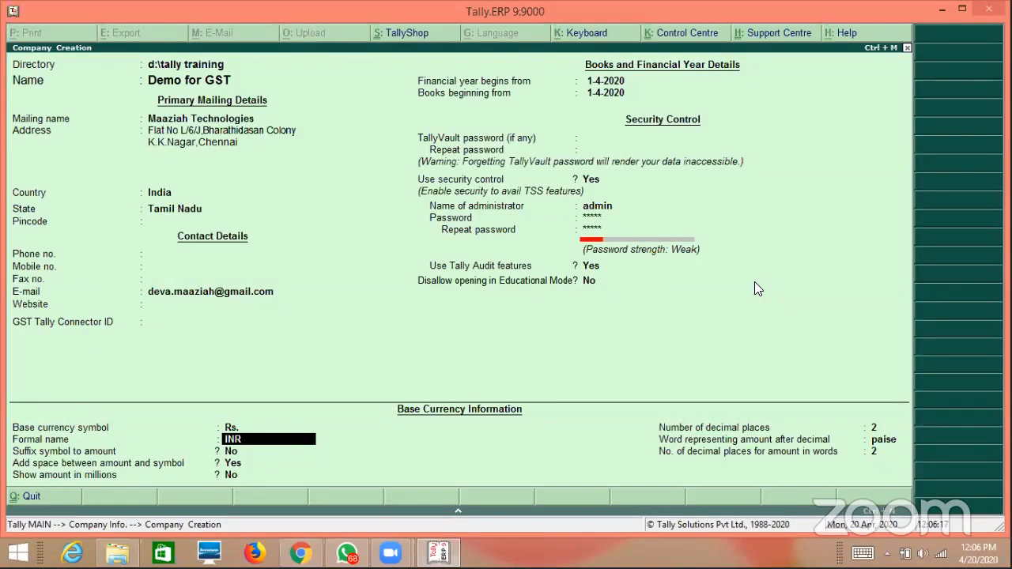
pyautogui.press('Return')
pyautogui.press('Return')
pyautogui.press('Return')
pyautogui.press('Return')
pyautogui.press('Return')
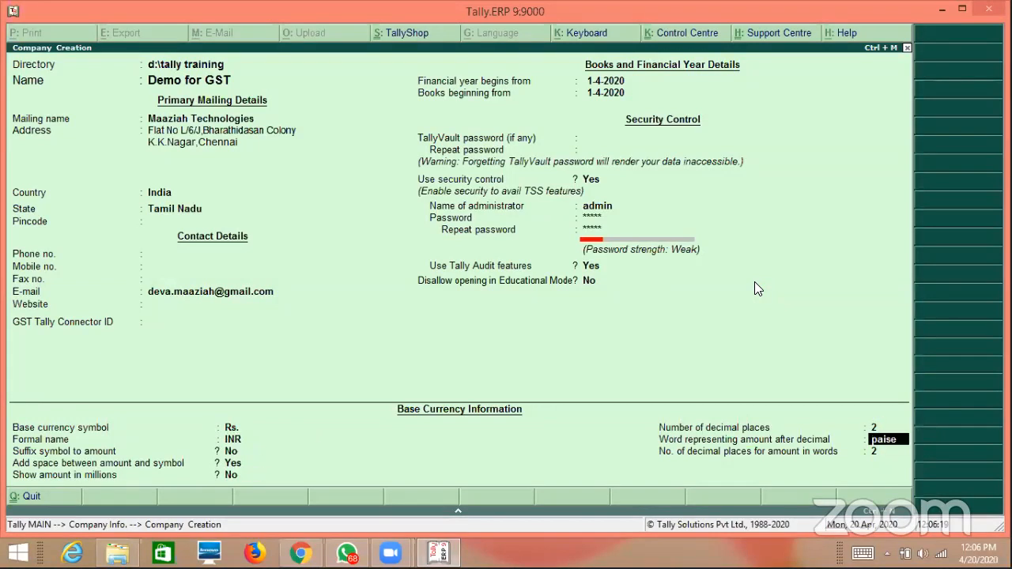
pyautogui.press('Return')
pyautogui.press('Return')
pyautogui.press('Return')
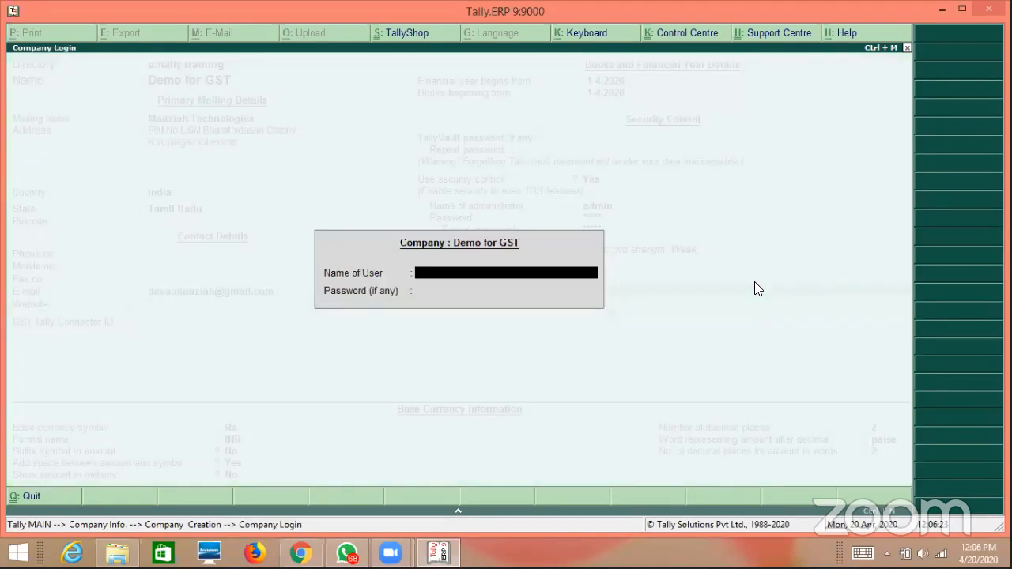
# Log in to Demo for GST with the administrator user name and password.
pyautogui.write('admin')
pyautogui.press('Return')
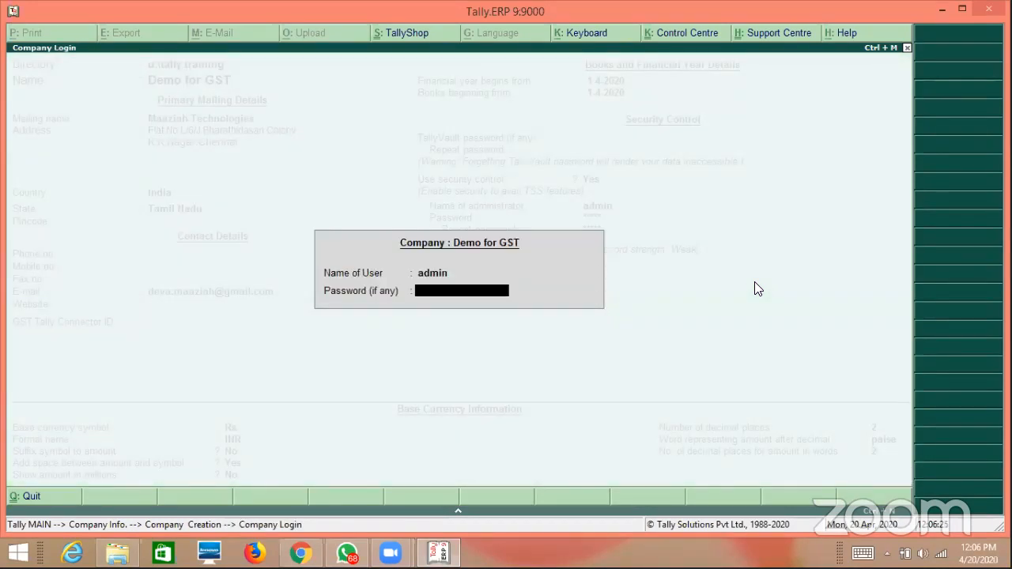
pyautogui.write('***')
pyautogui.press('Return')
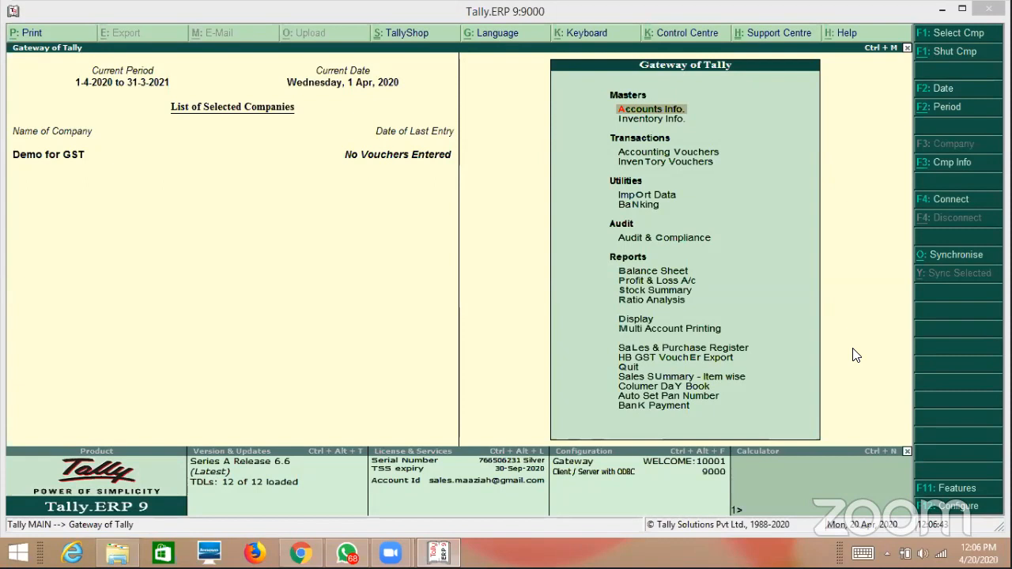
# In Statutory & Taxation features, set Enable GST and Set/alter GST details to Yes.
pyautogui.click(957, 488)
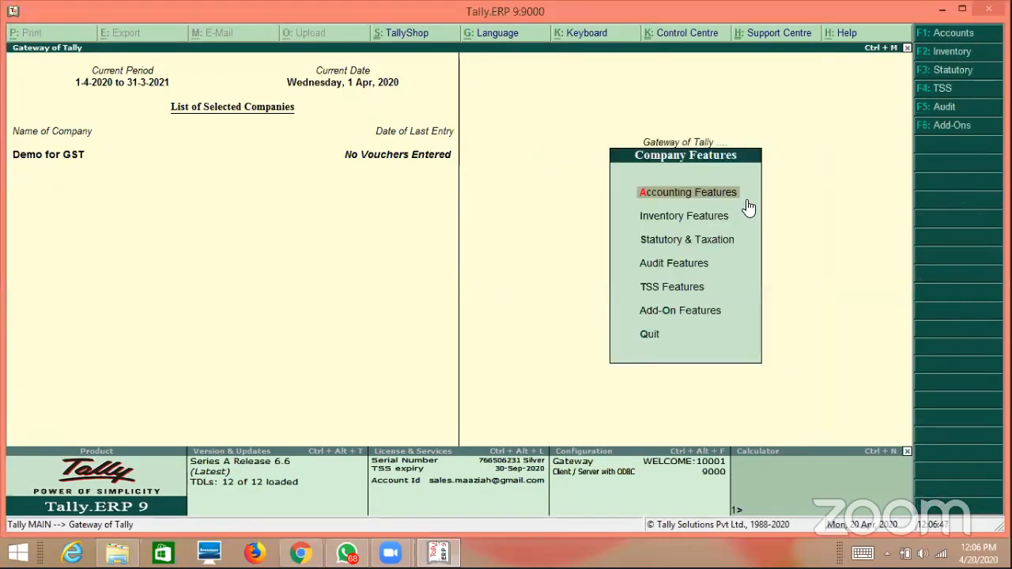
pyautogui.press('Down')
pyautogui.press('Down')
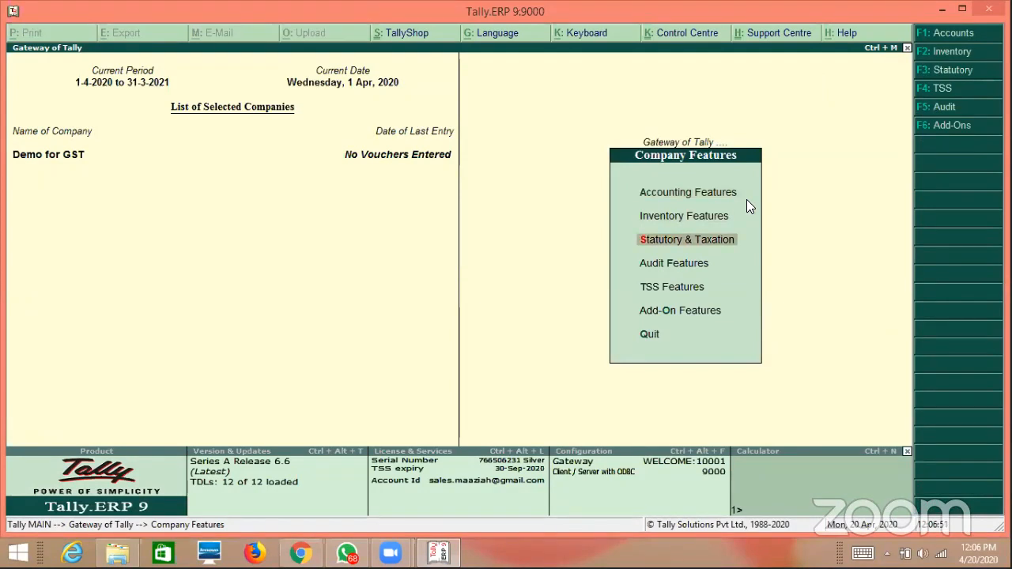
pyautogui.press('Return')
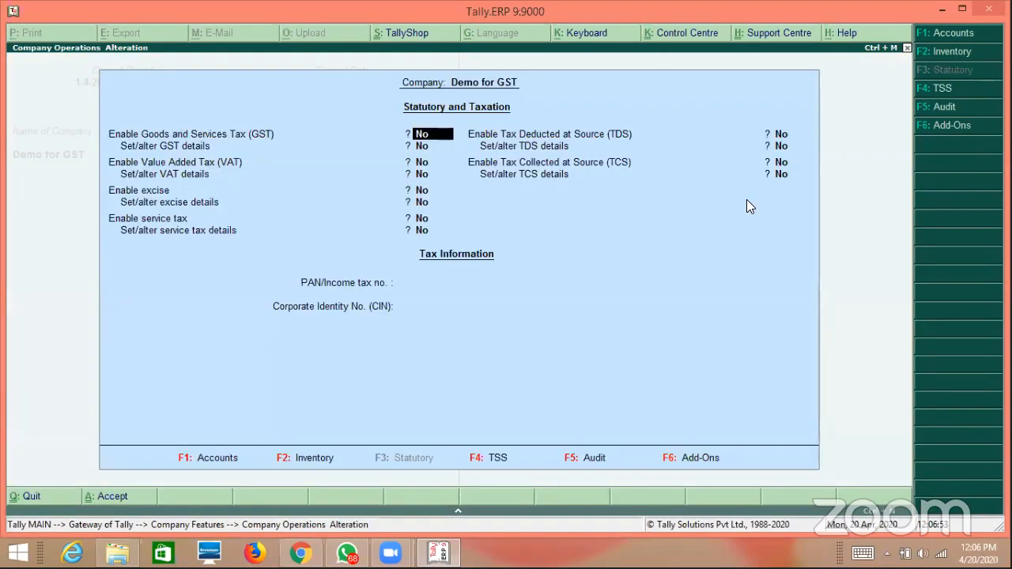
pyautogui.press('y')
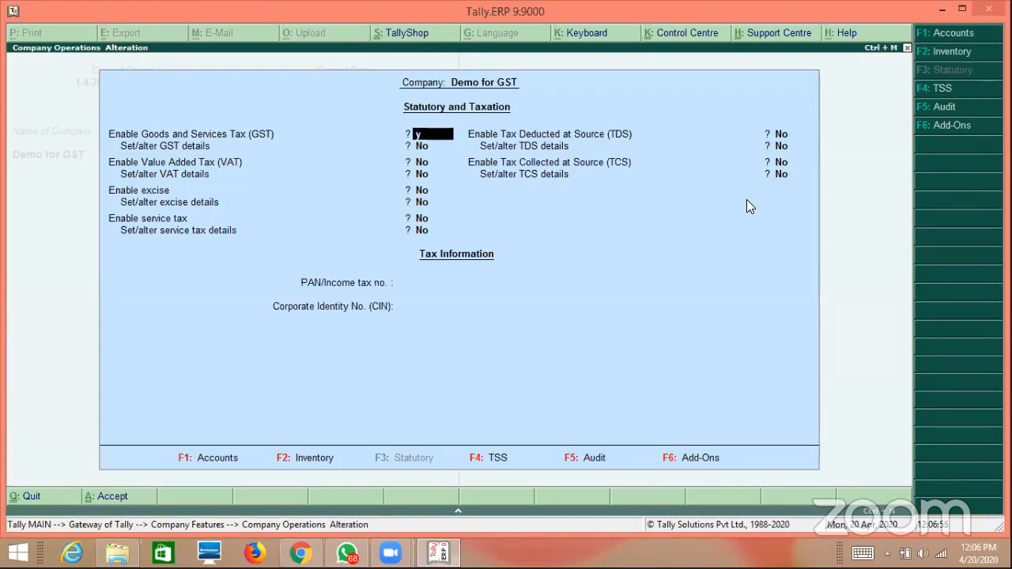
pyautogui.press('Return')
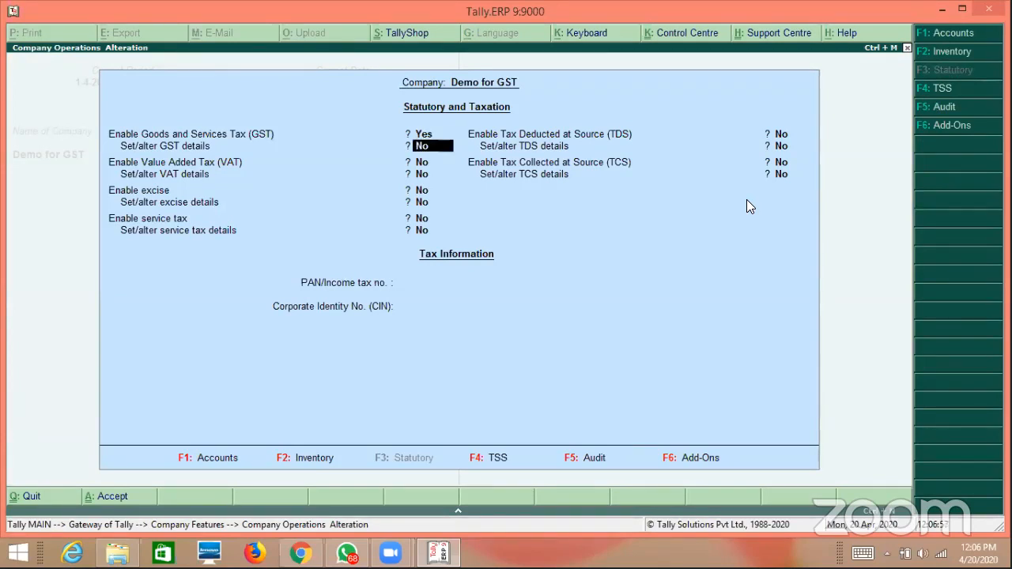
pyautogui.write('y')
pyautogui.press('Return')
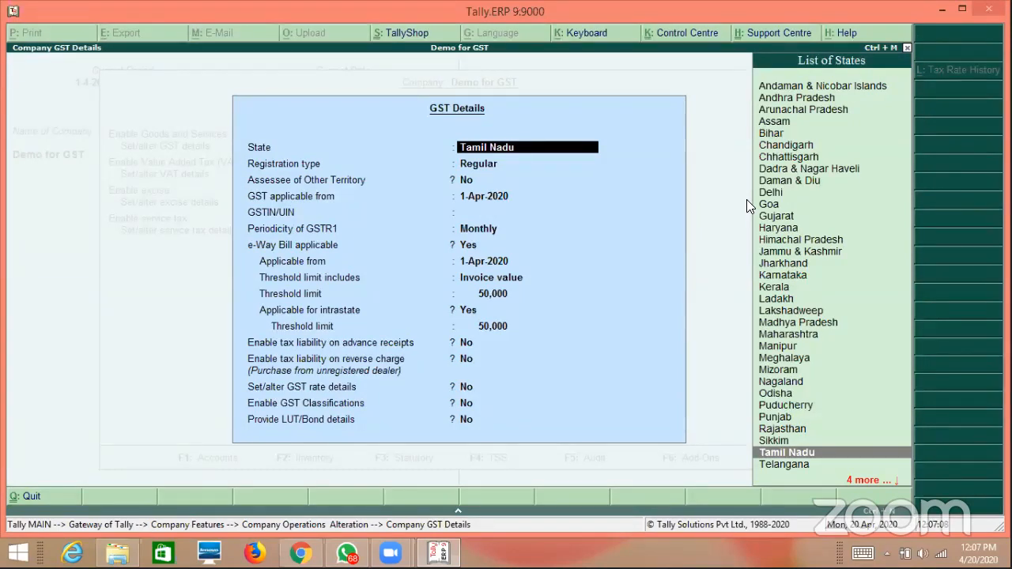
# Keep Tamil Nadu, Regular registration and other-territory assessee No in the GST details.
pyautogui.press('Return')
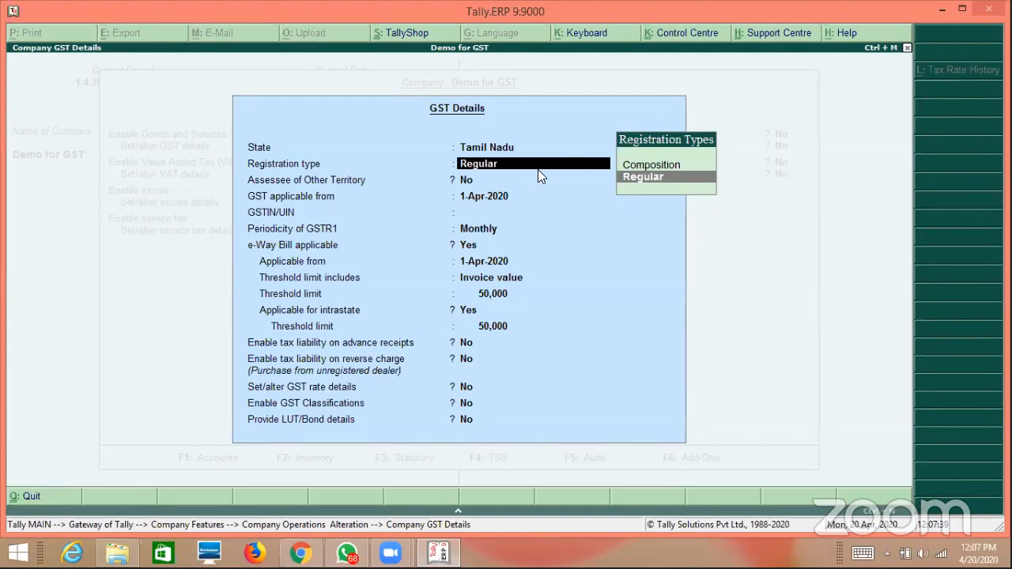
pyautogui.press('Return')
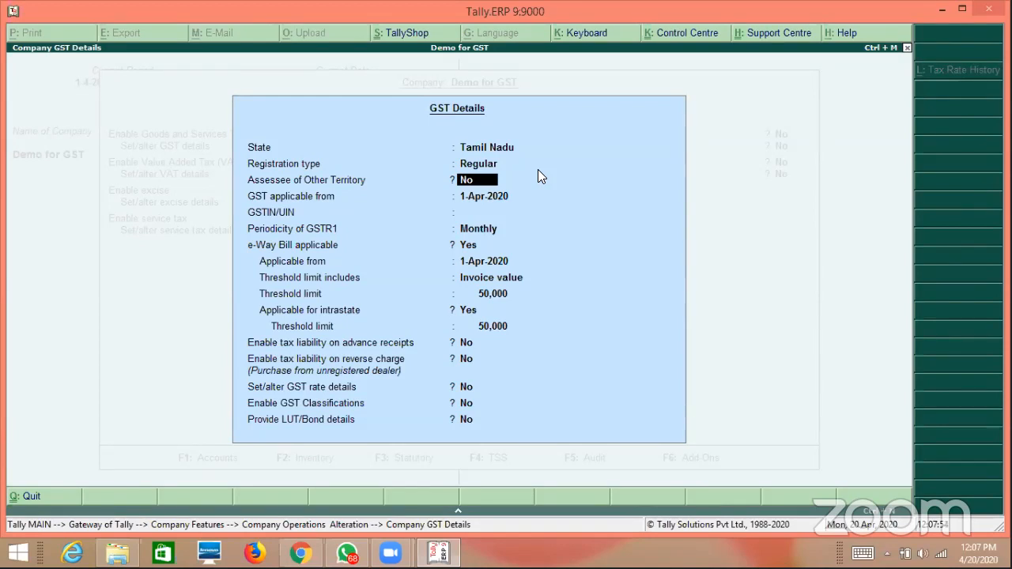
pyautogui.press('Return')
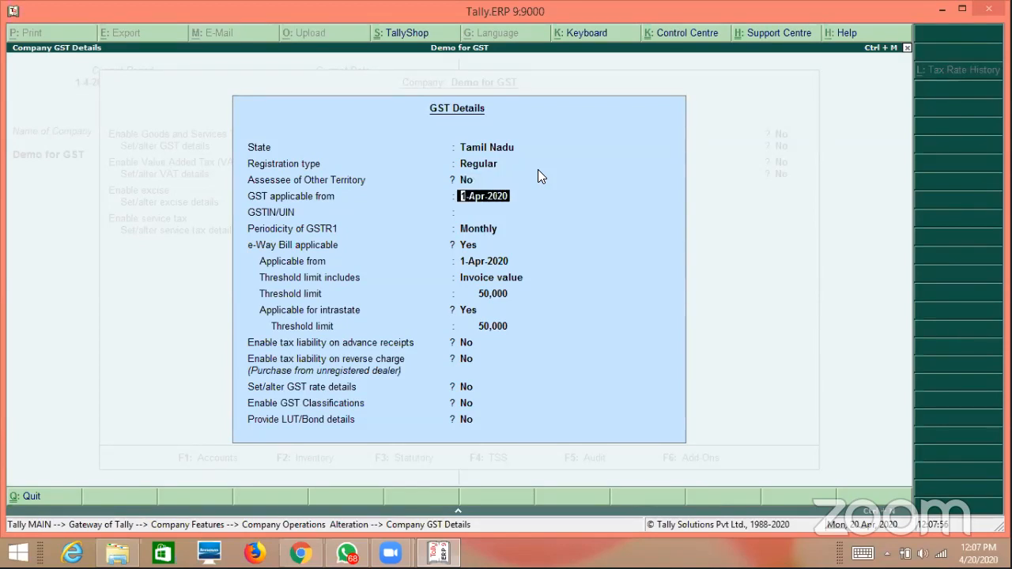
pyautogui.press('Return')
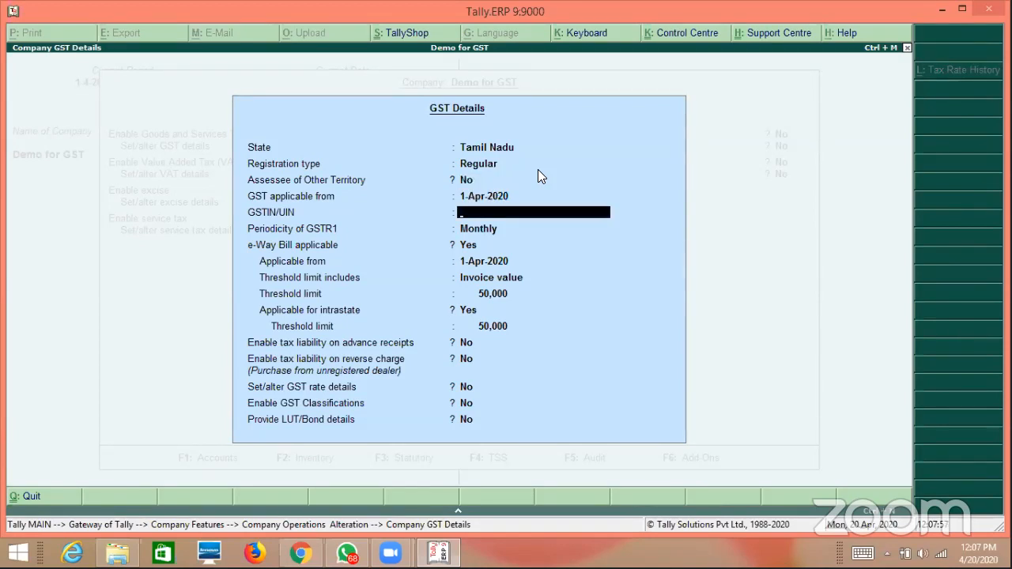
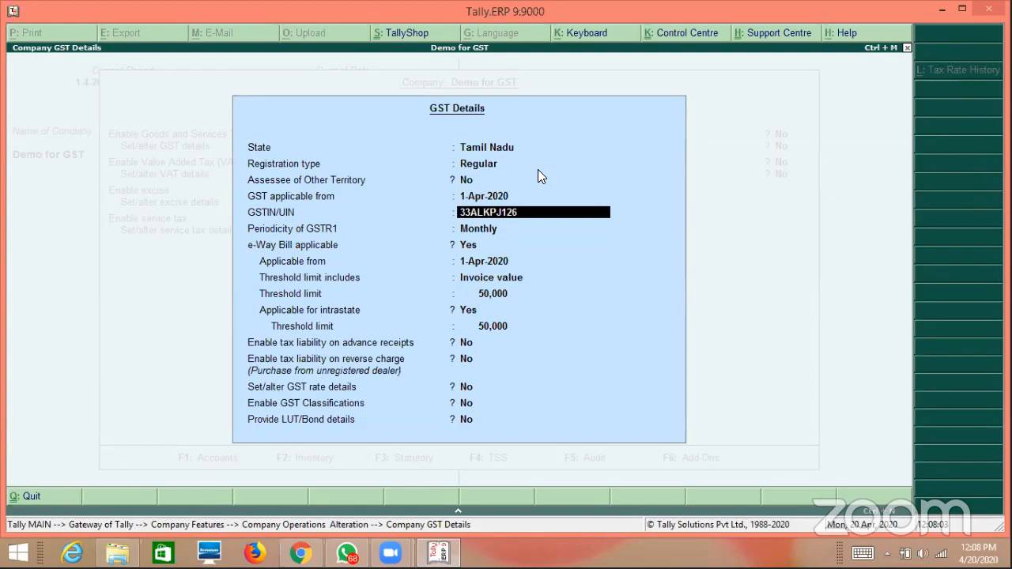
# Enter the company's GSTIN, then go back to fix its final characters after the verification warning.
pyautogui.write('E')
pyautogui.press('Return')
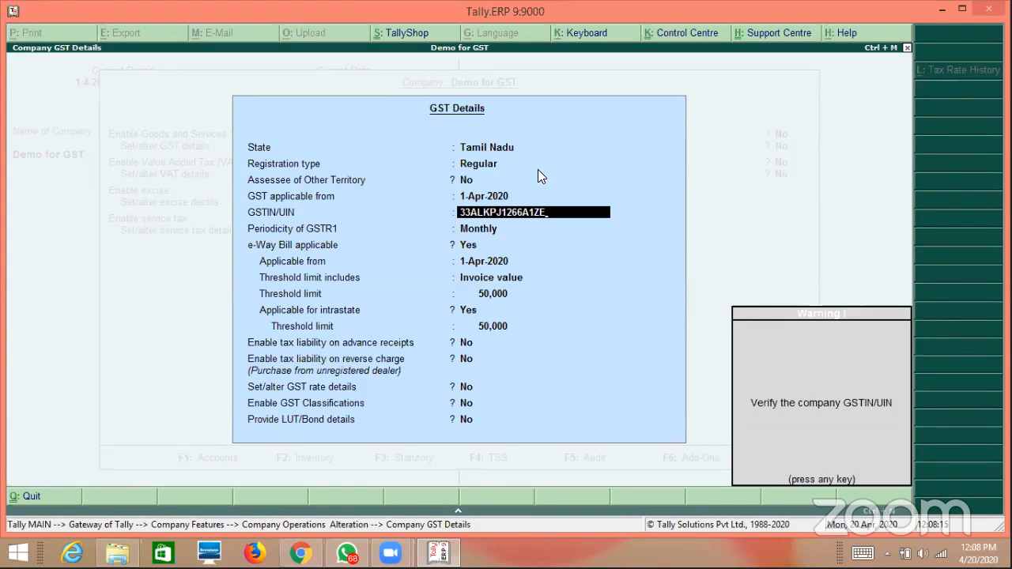
pyautogui.press('Return')
pyautogui.press('BackSpace')
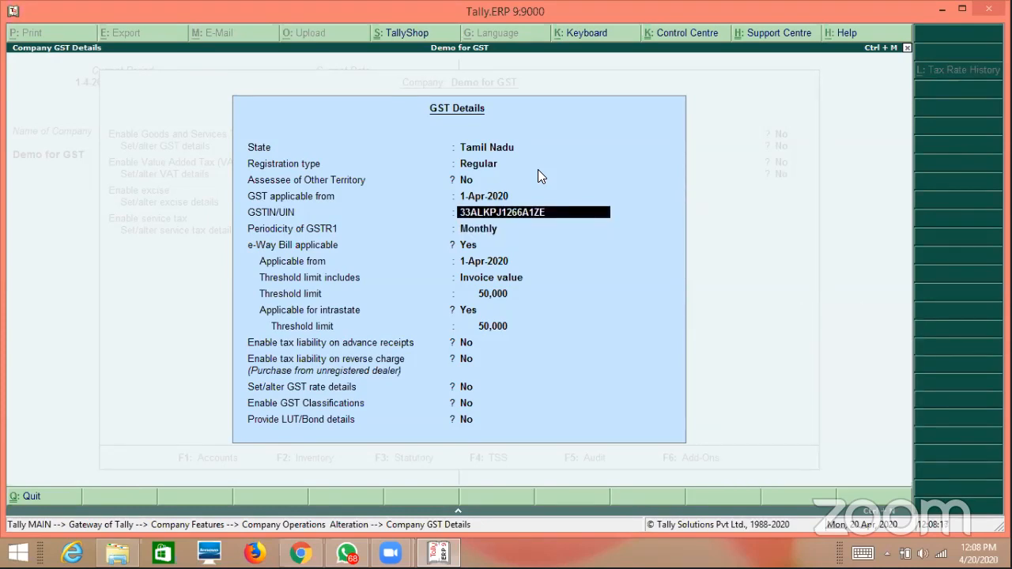
pyautogui.press('BackSpace')
# Accept the corrected GSTIN, keep Monthly GSTR1 and e-Way Bill, and set intrastate threshold 1,00,000.
pyautogui.write('M')
pyautogui.press('Return')
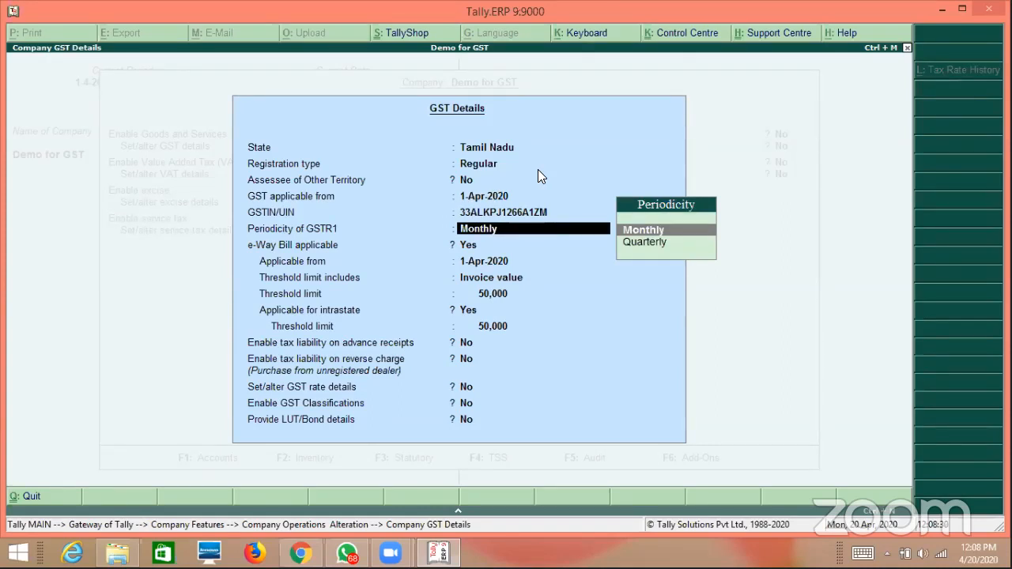
pyautogui.press('Return')
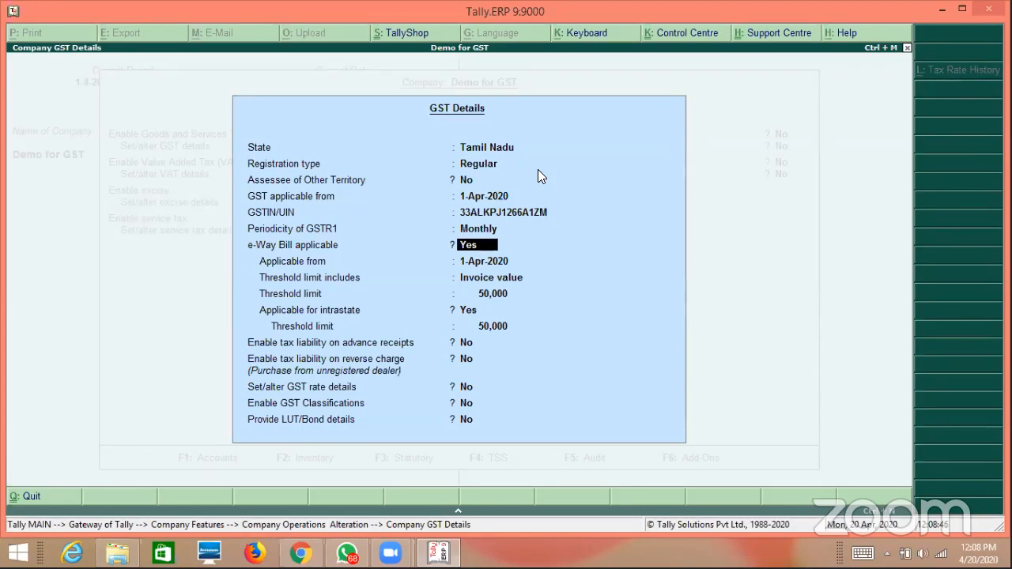
pyautogui.press('Return')
pyautogui.press('Return')
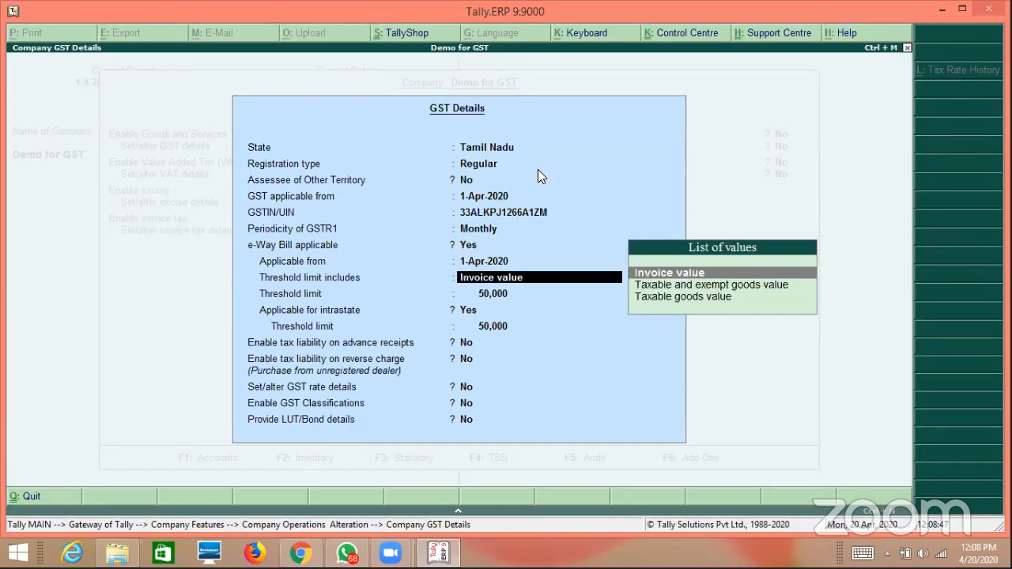
pyautogui.press('Return')
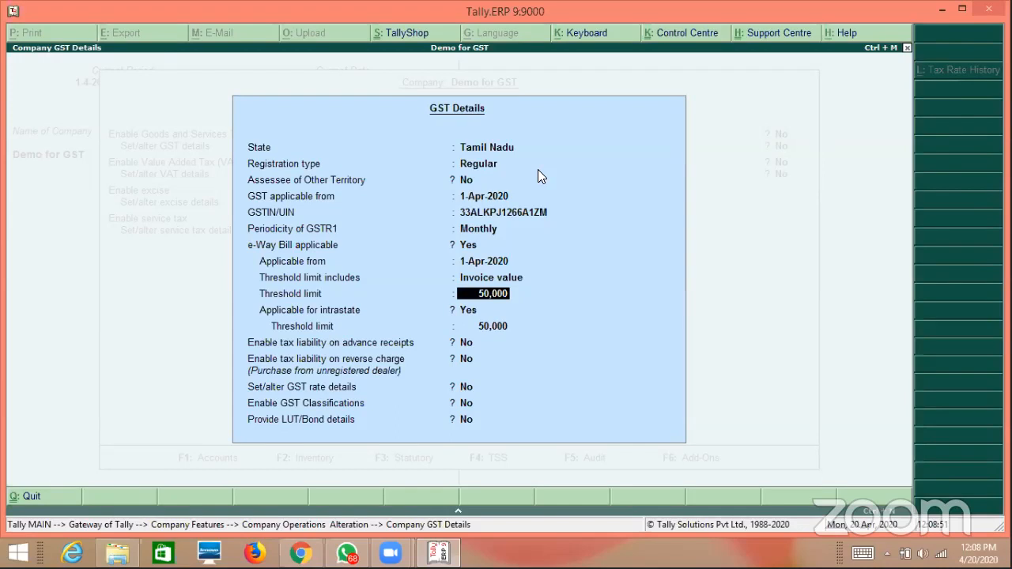
pyautogui.press('Return')
pyautogui.press('Return')
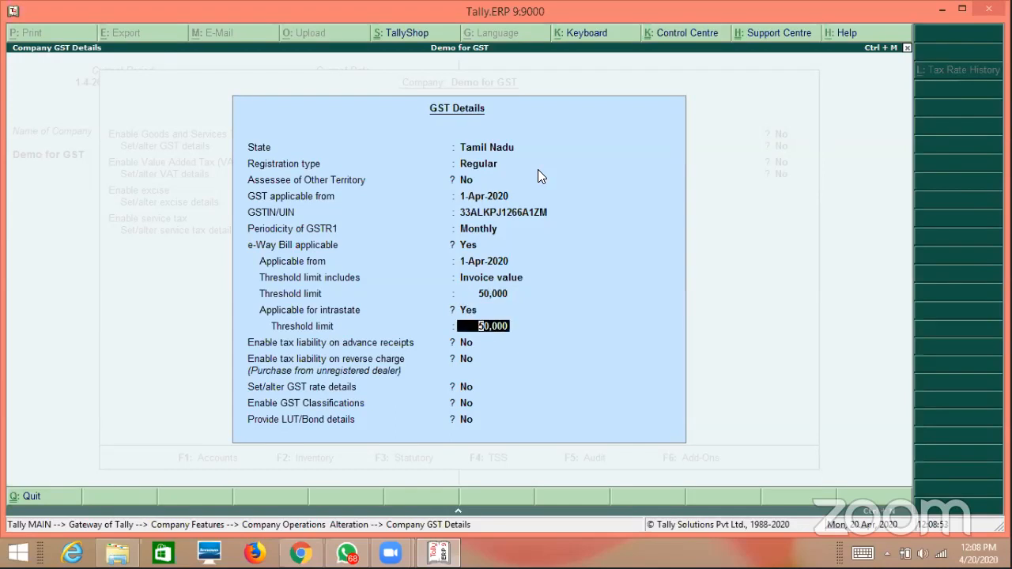
pyautogui.write('1,00,00')
pyautogui.write('00')
pyautogui.press('Return')
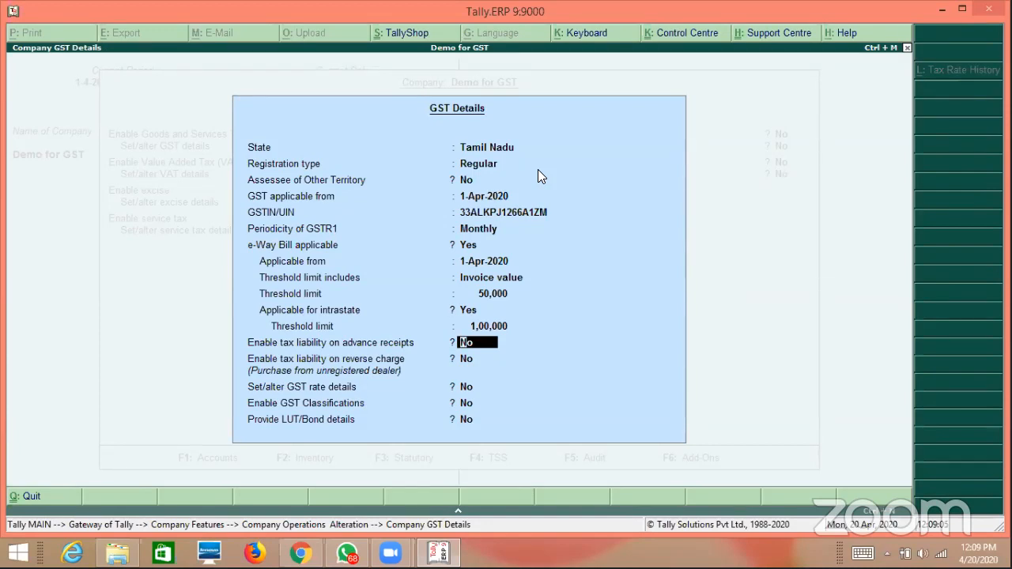
# Enable tax liability on advance receipts and reverse charge, skip GST rate details, and enable GST Classifications.
pyautogui.write('y')
pyautogui.press('Return')
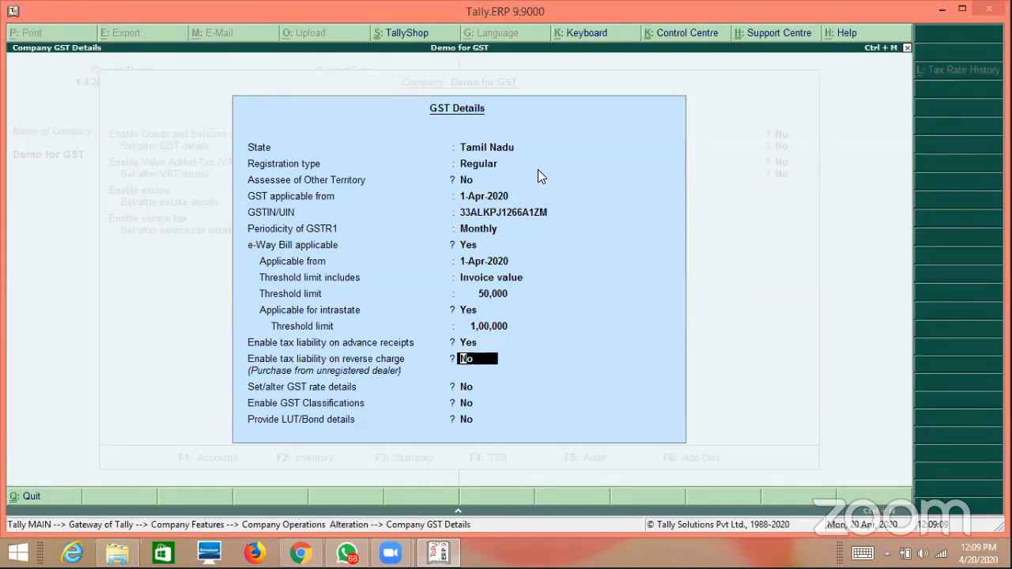
pyautogui.write('y')
pyautogui.press('Return')
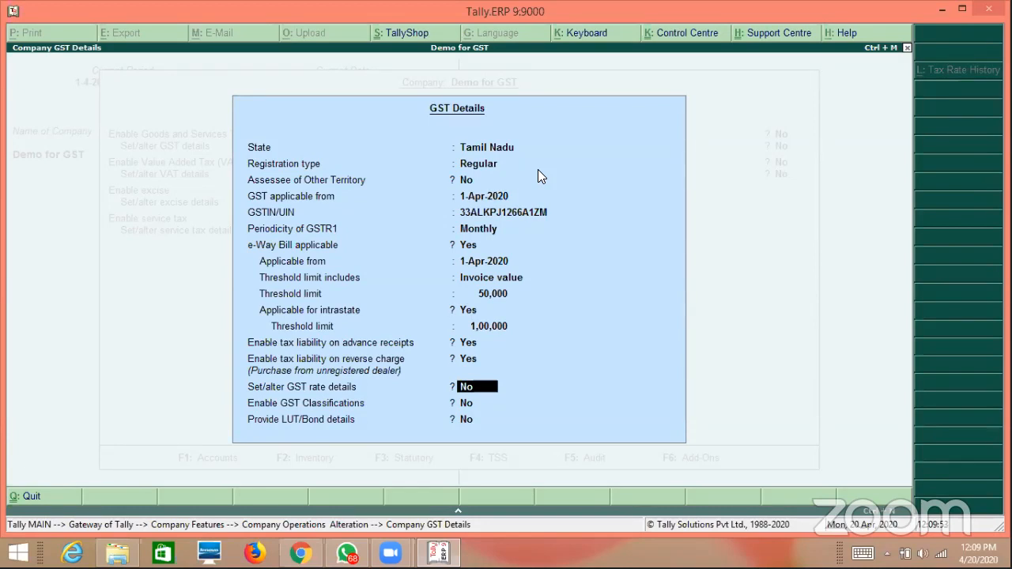
pyautogui.press('Return')
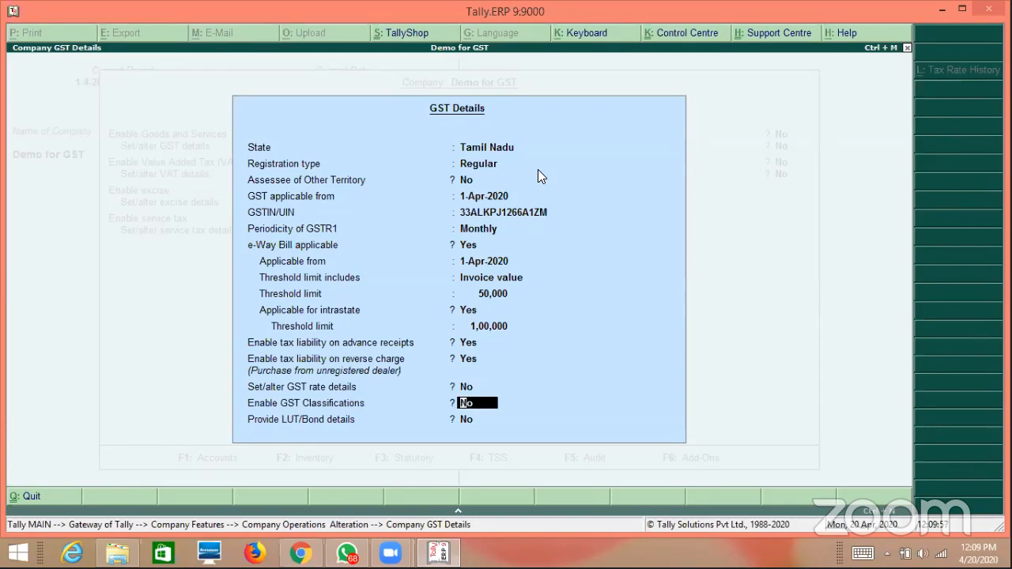
pyautogui.write('y')
pyautogui.press('Return')
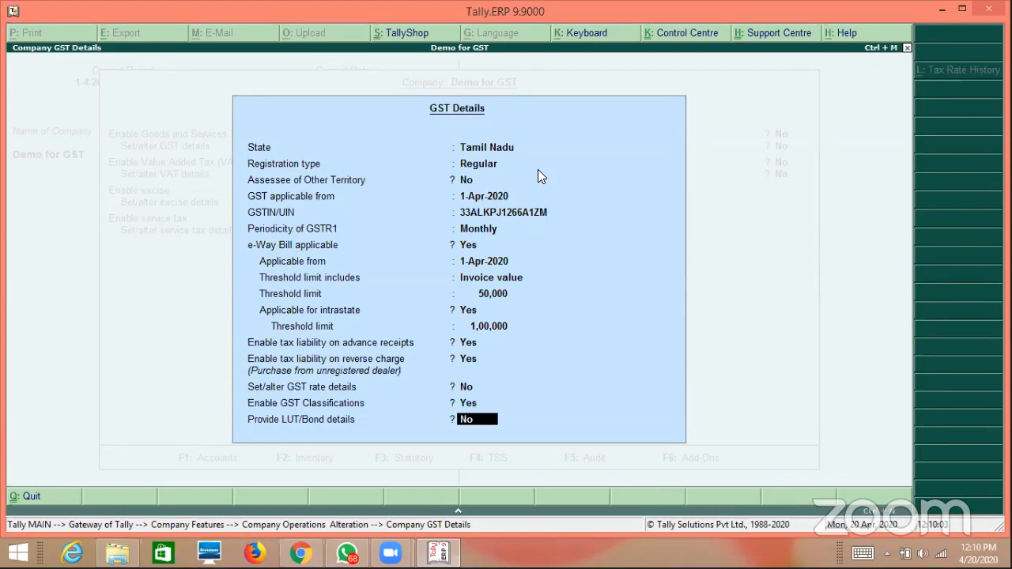
# Provide LUT/Bond details with the bond number, valid from 1-Apr-2020 to March 2021.
pyautogui.write('y')
pyautogui.press('Return')
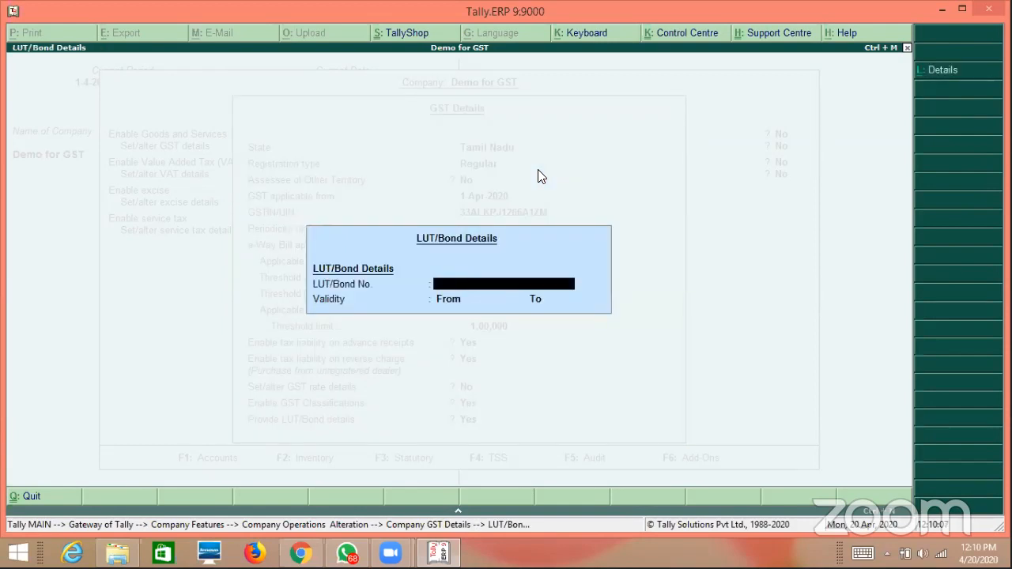
pyautogui.write('AN')
pyautogui.press('BackSpace')
pyautogui.press('Return')
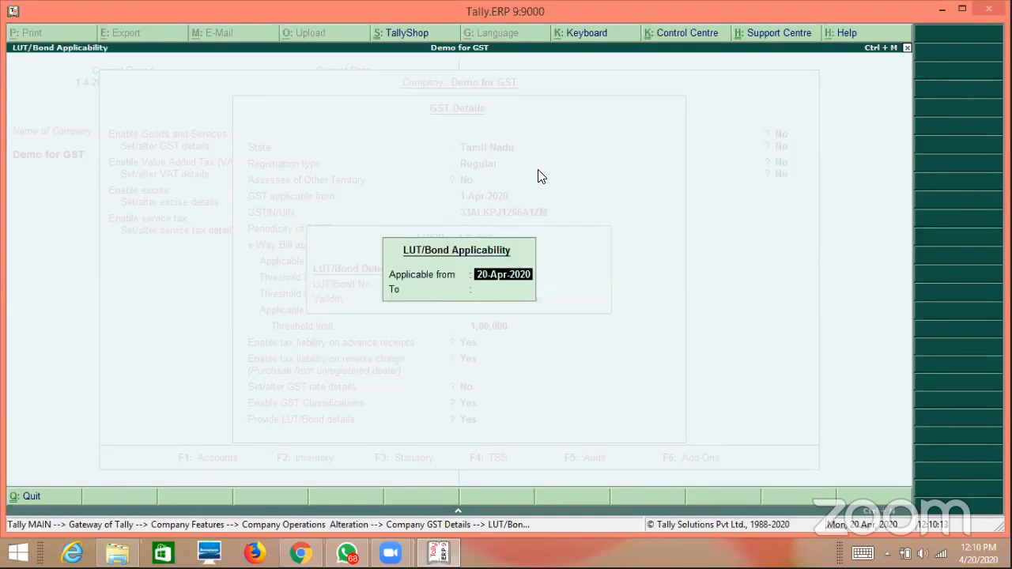
pyautogui.write('apr20')
pyautogui.press('Return')
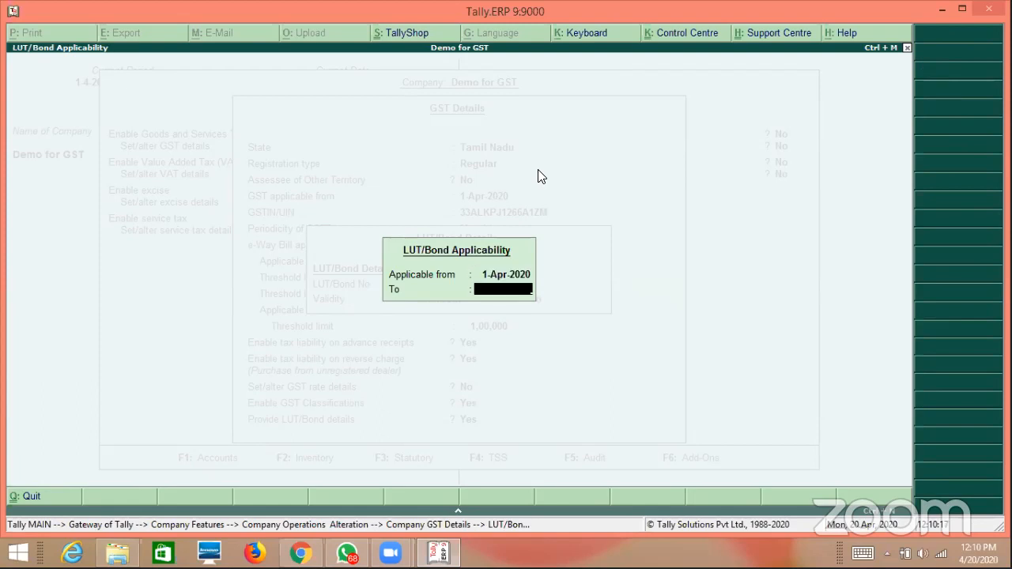
pyautogui.write('mar21')
pyautogui.press('Return')
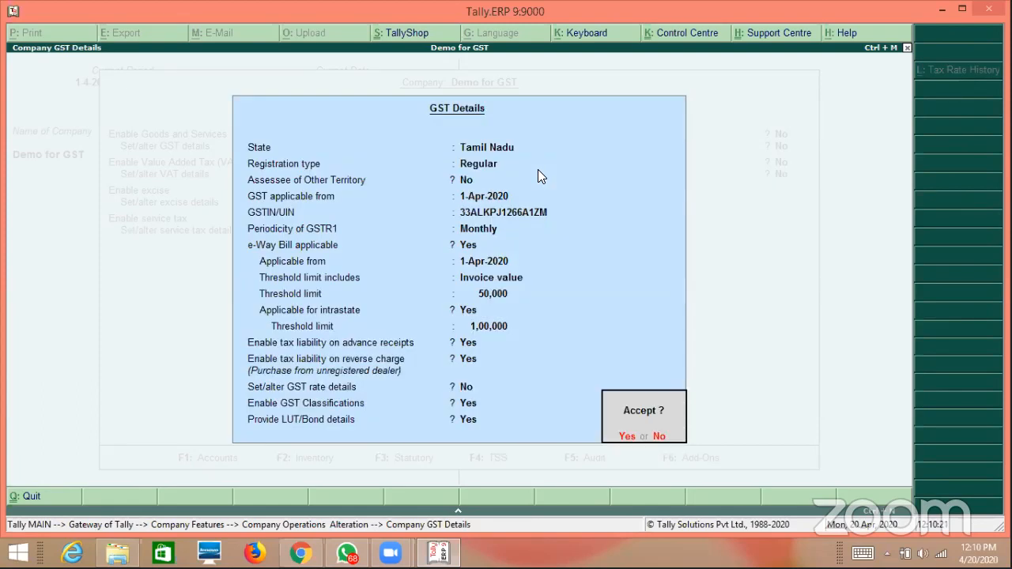
# Save the GST details, set Enable TDS to Yes, enter the company's PAN and accept the statutory screen.
pyautogui.press('Return')
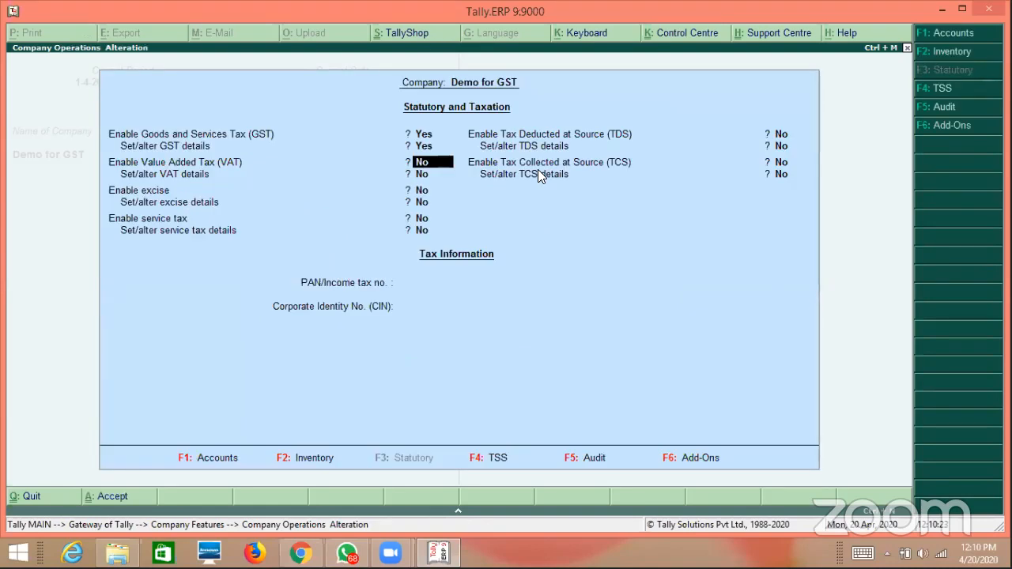
pyautogui.press('Return')
pyautogui.press('Return')
pyautogui.press('Return')
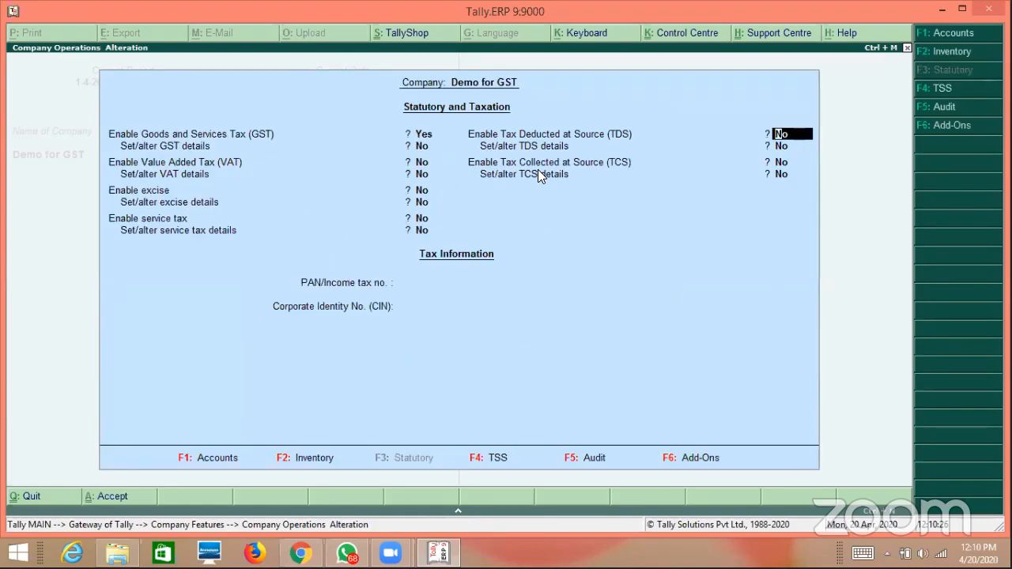
pyautogui.write('y')
pyautogui.press('Return')
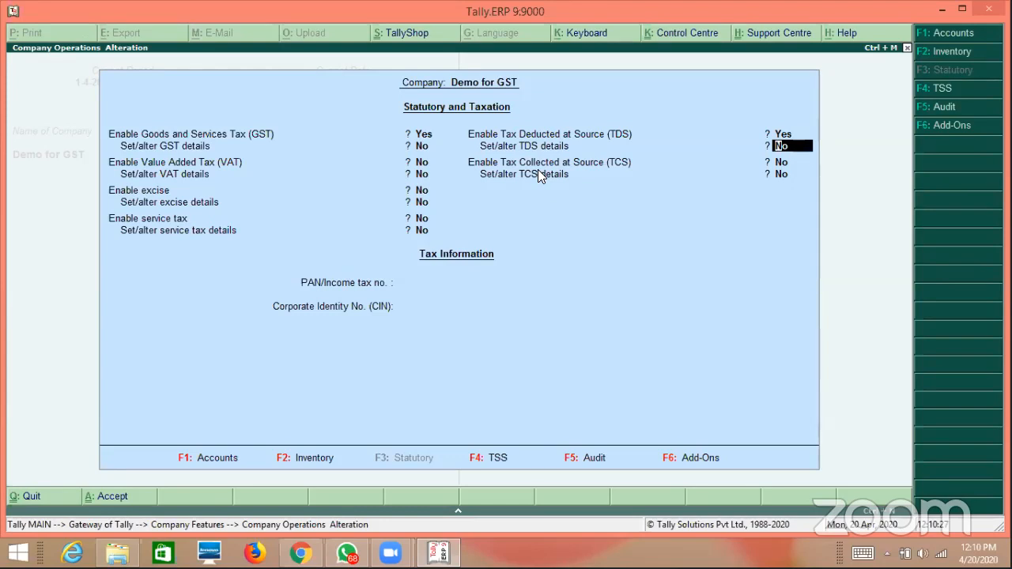
pyautogui.press('Return')
pyautogui.press('Return')
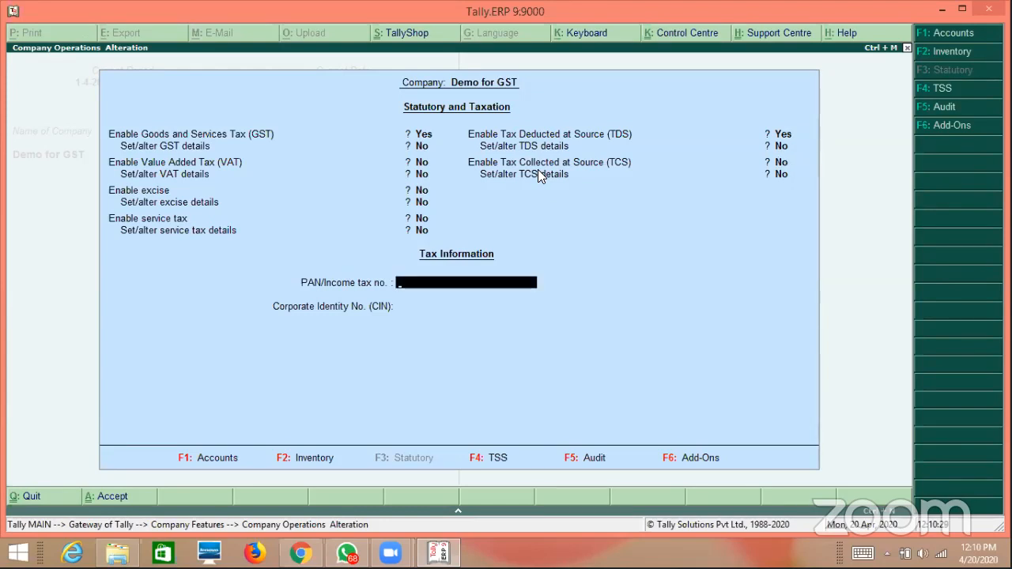
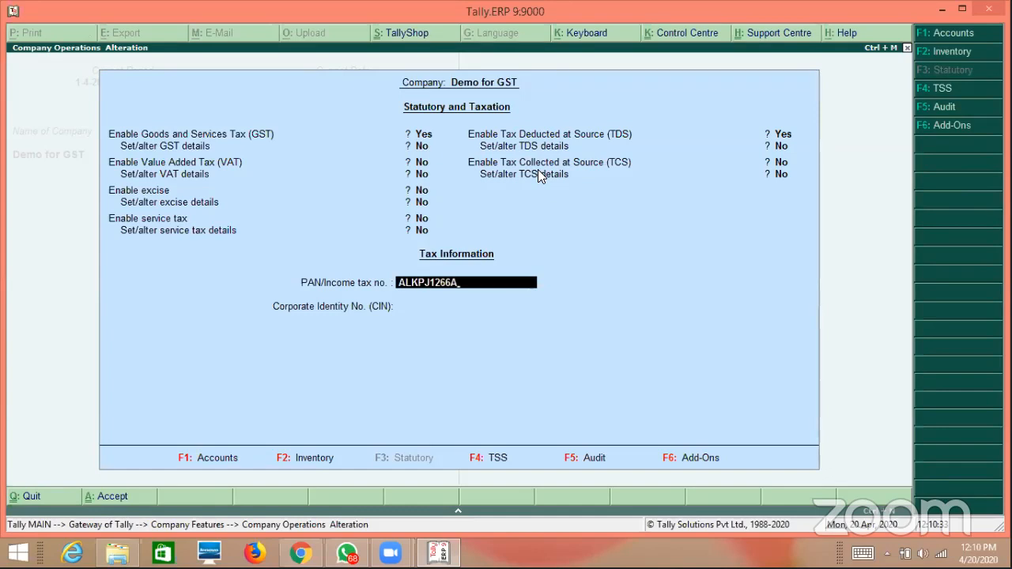
pyautogui.press('Return')
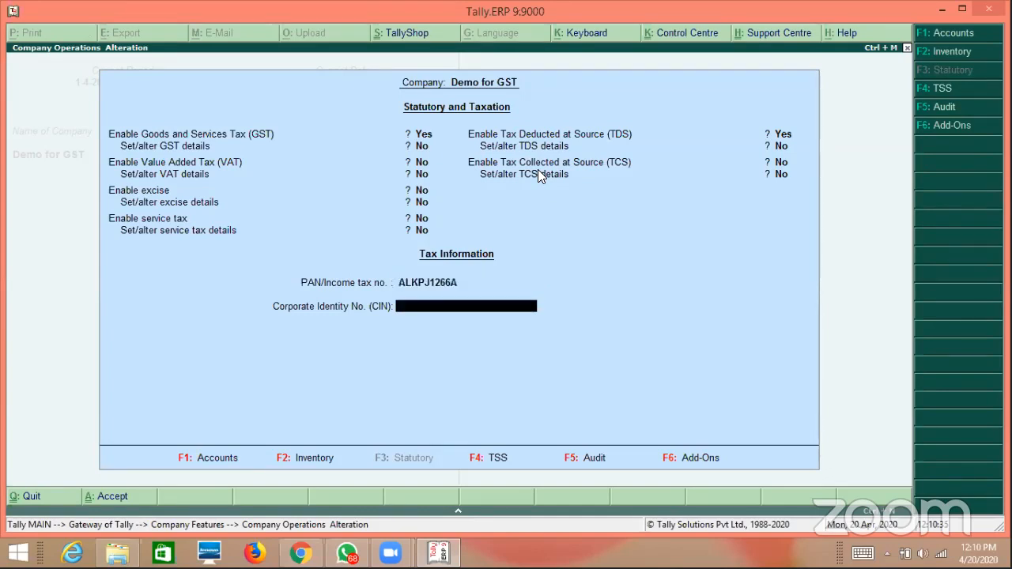
pyautogui.press('Return')
pyautogui.press('Return')
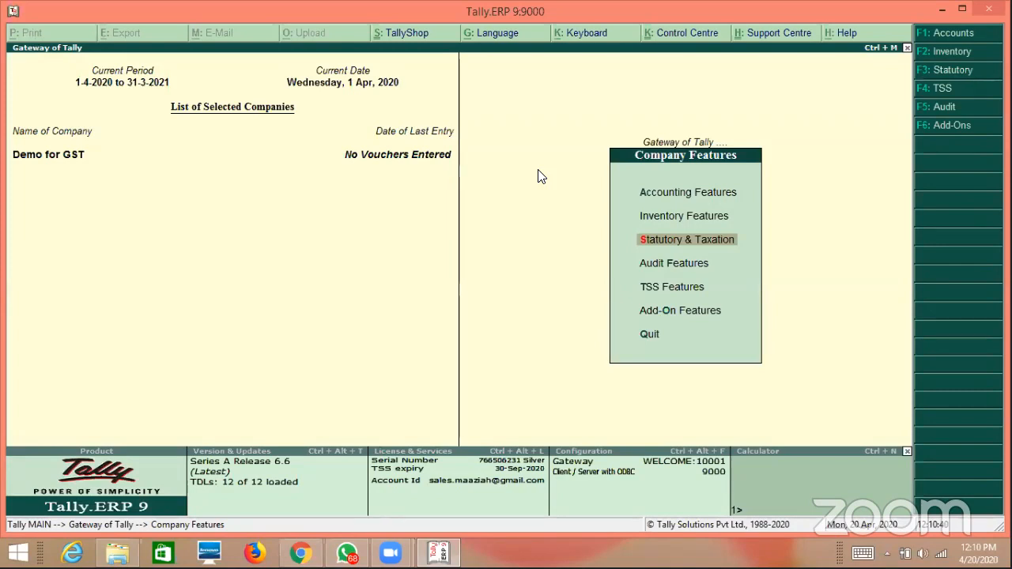
# Go back to the Gateway of Tally and open Accounting Features via F11 Company Features.
pyautogui.press('Escape')
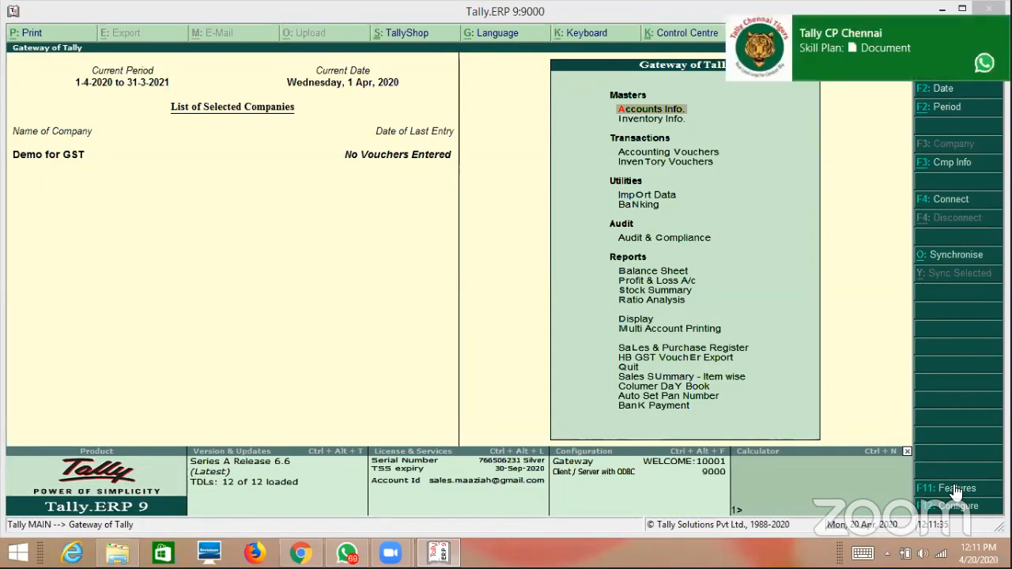
pyautogui.press('F11')
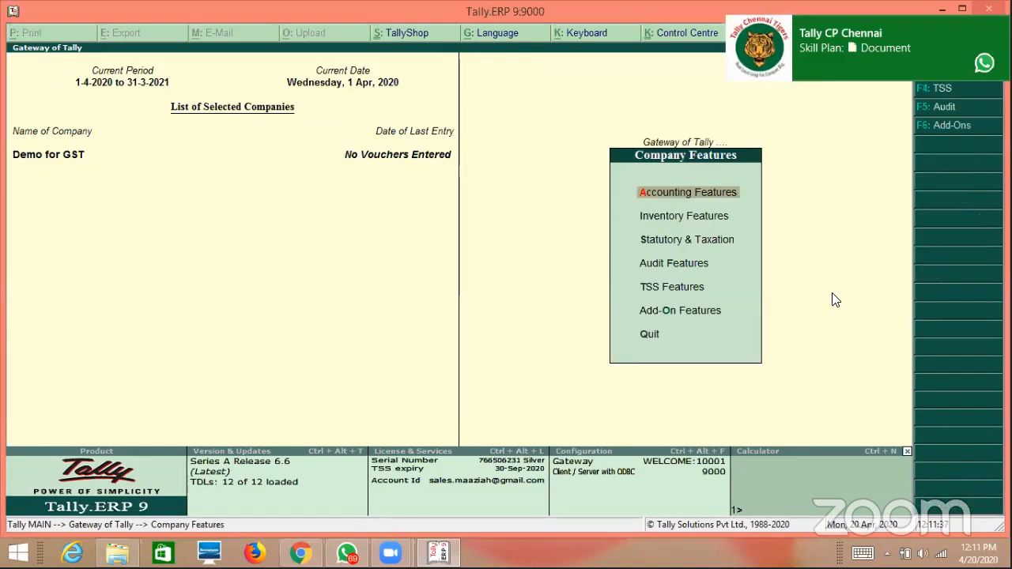
pyautogui.press('Return')
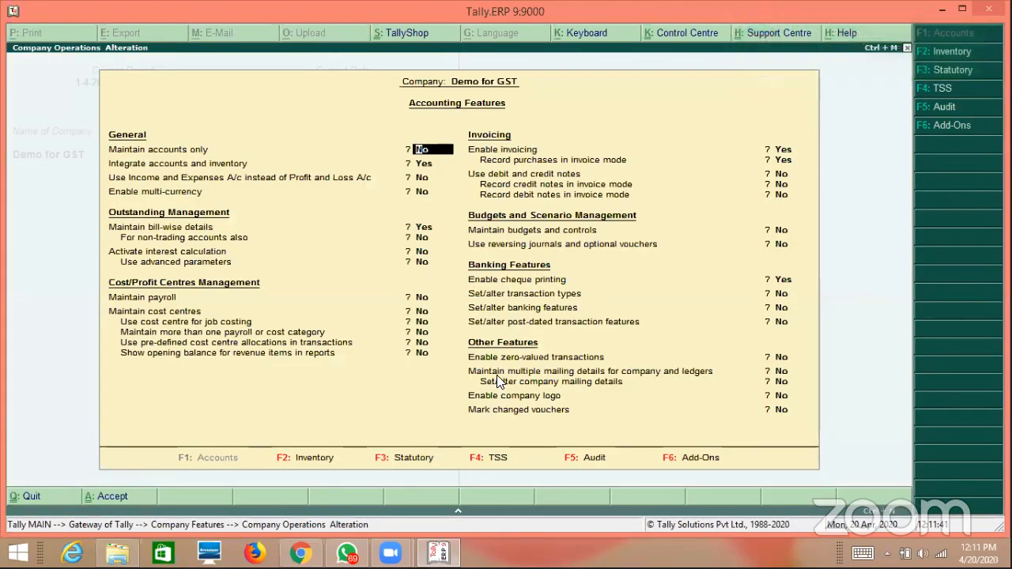
# Turn on multiple mailing details for company and ledgers, review the Primary address, and accept Accounting Features.
pyautogui.click(784, 371)
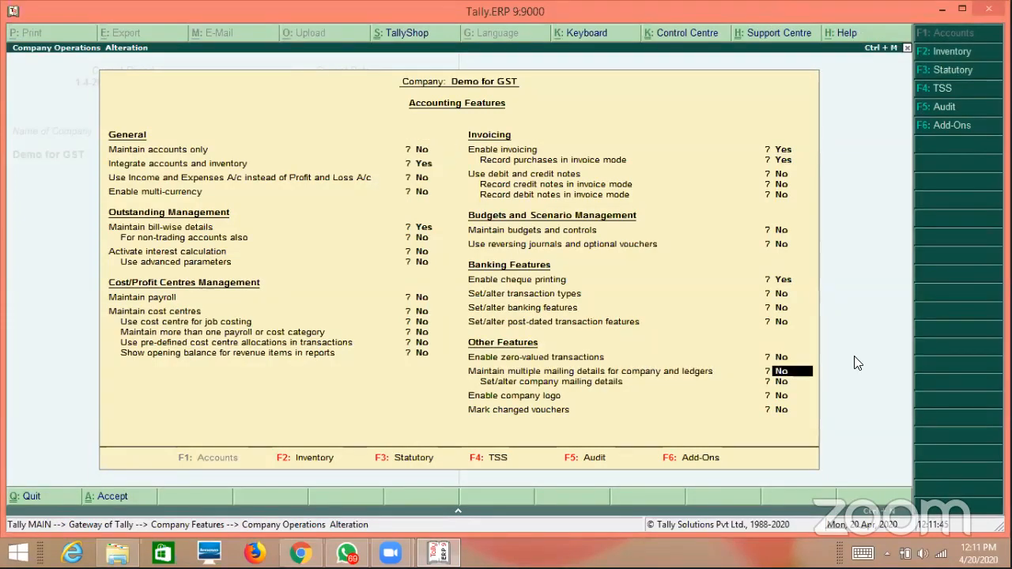
pyautogui.press('y')
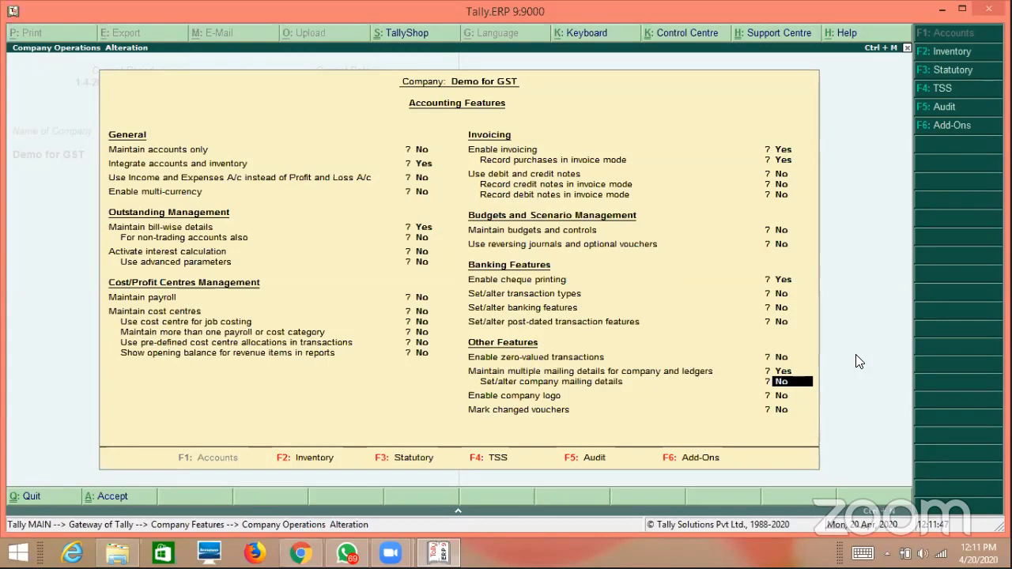
pyautogui.write('y')
pyautogui.press('Return')
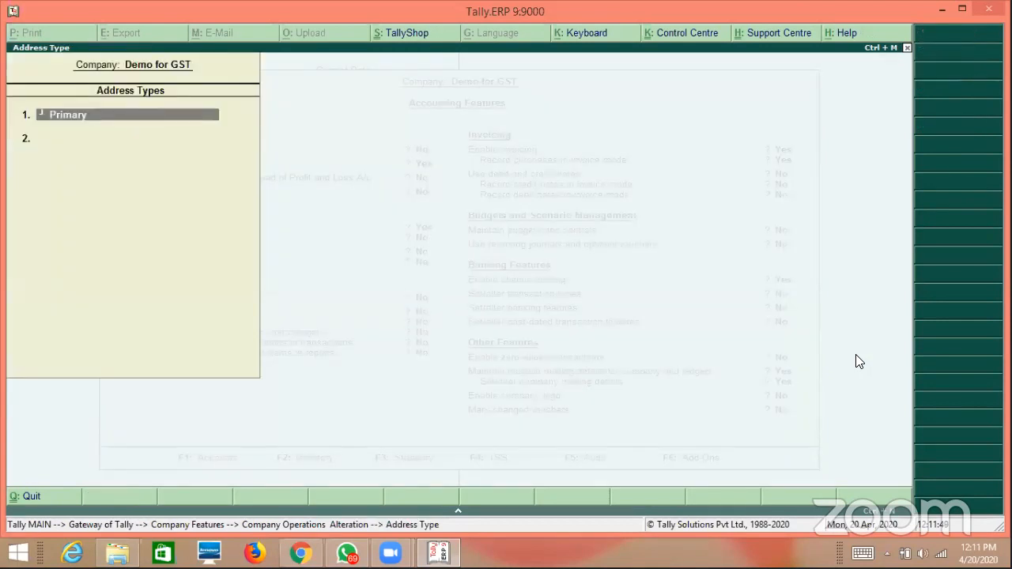
pyautogui.press('Return')
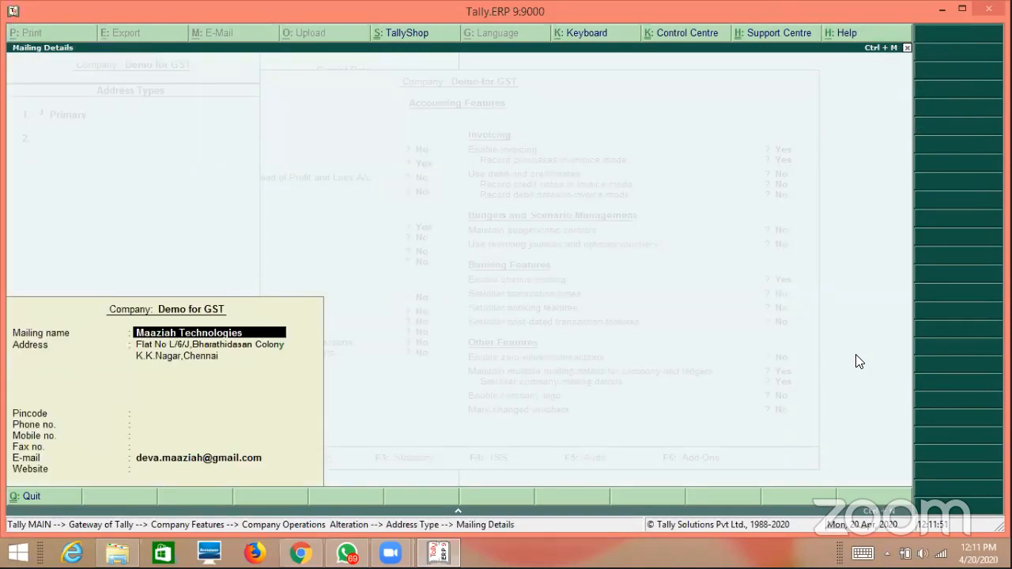
pyautogui.hotkey('ctrl', 'a')
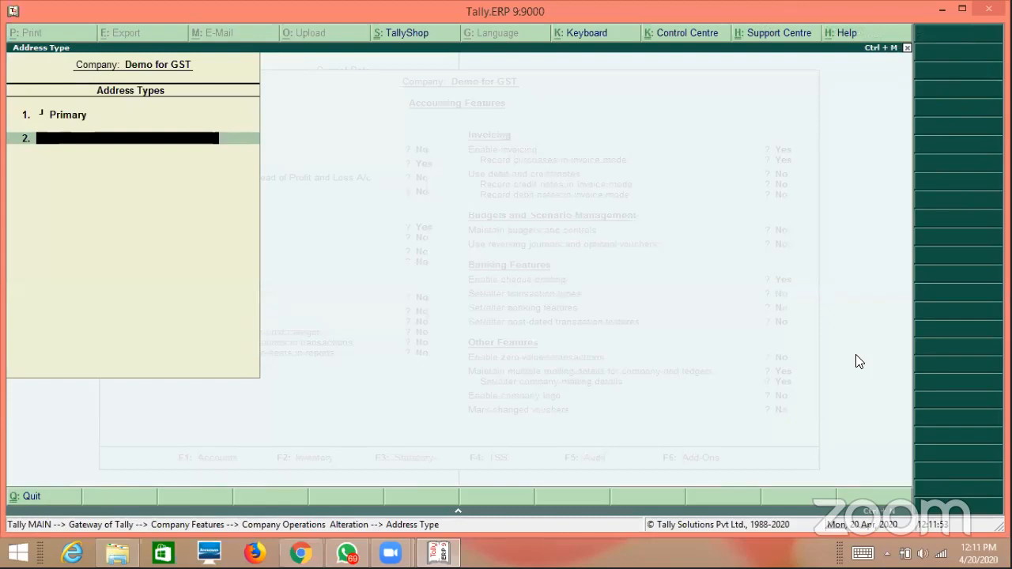
pyautogui.press('Return')
pyautogui.hotkey('ctrl', 'a')
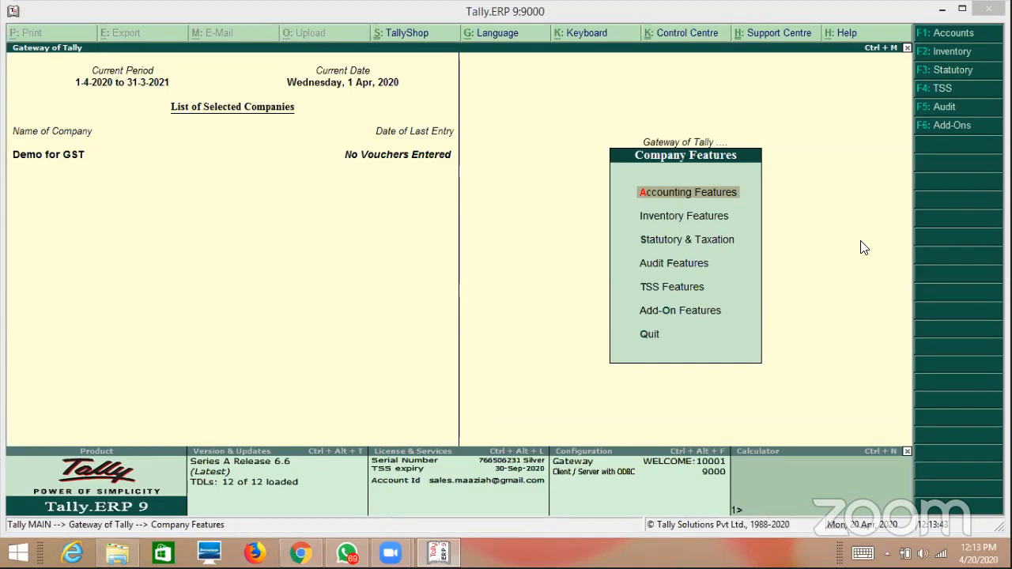
# Escape from Company Features back to the Demo for GST Gateway of Tally.
pyautogui.press('Escape')
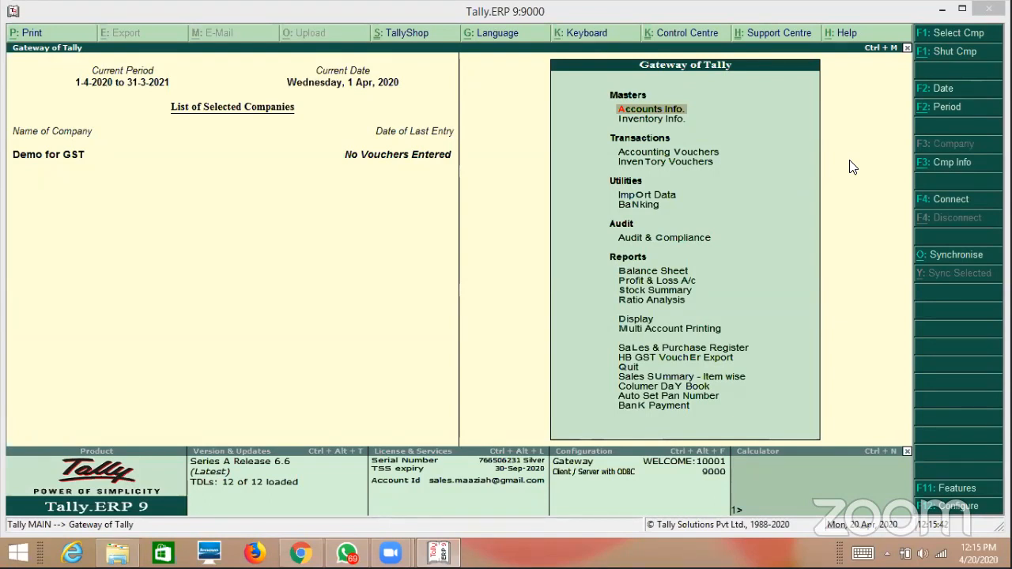
# Open Stock Item Creation from Inventory Info > Stock Items.
pyautogui.click(800, 16)
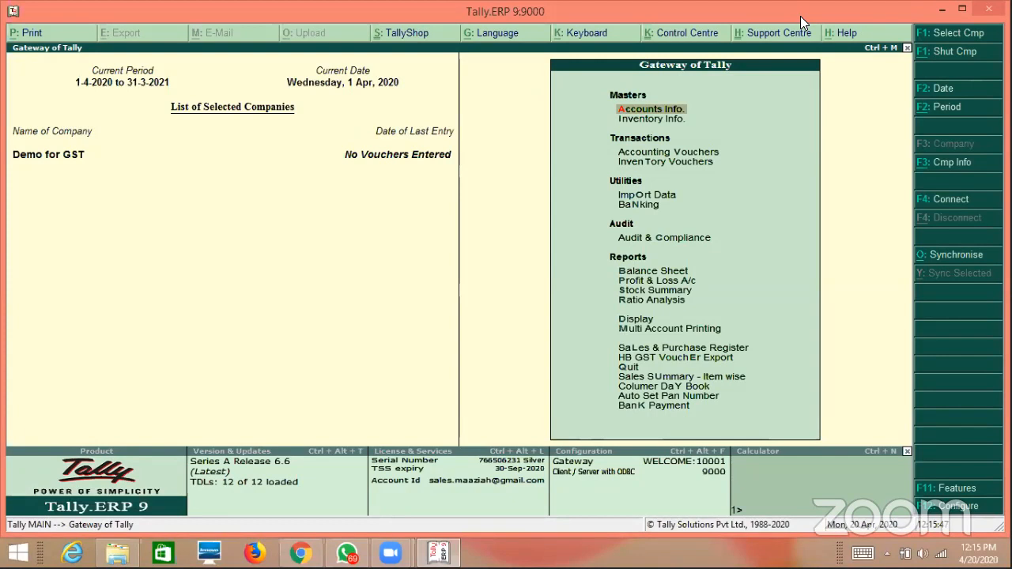
pyautogui.press('Down')
pyautogui.press('Return')
pyautogui.press('Down')
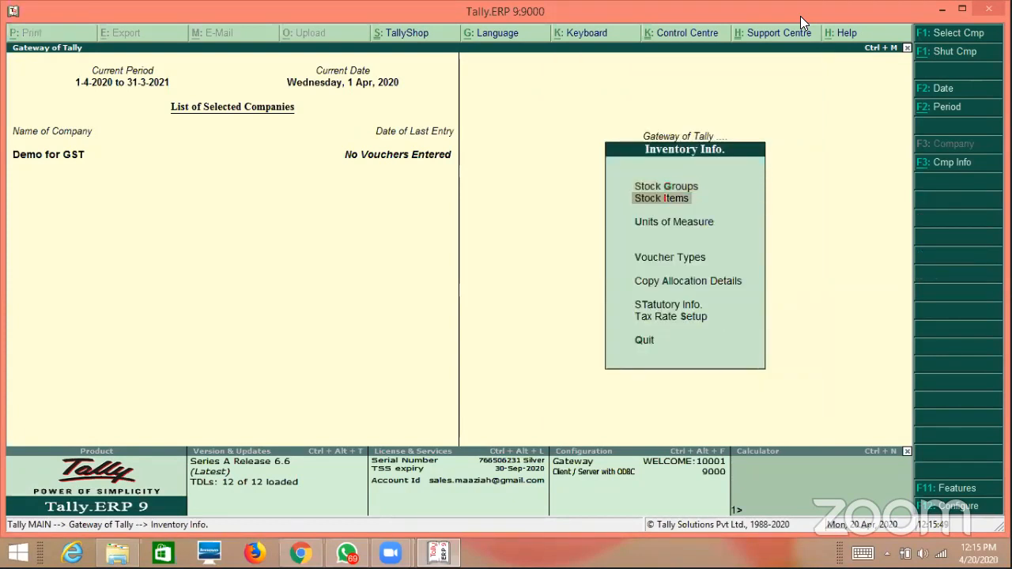
pyautogui.press('Return')
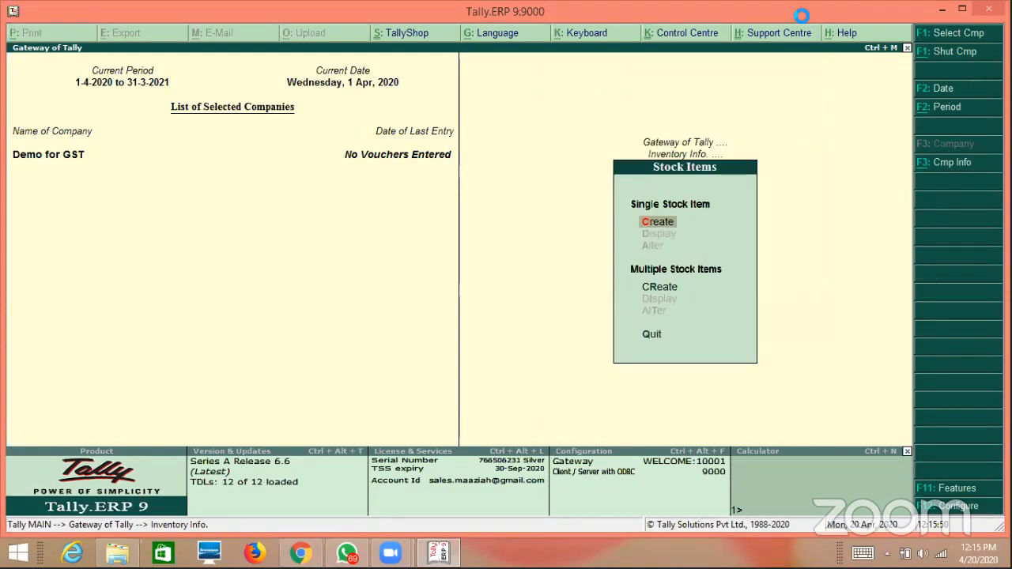
pyautogui.press('Return')
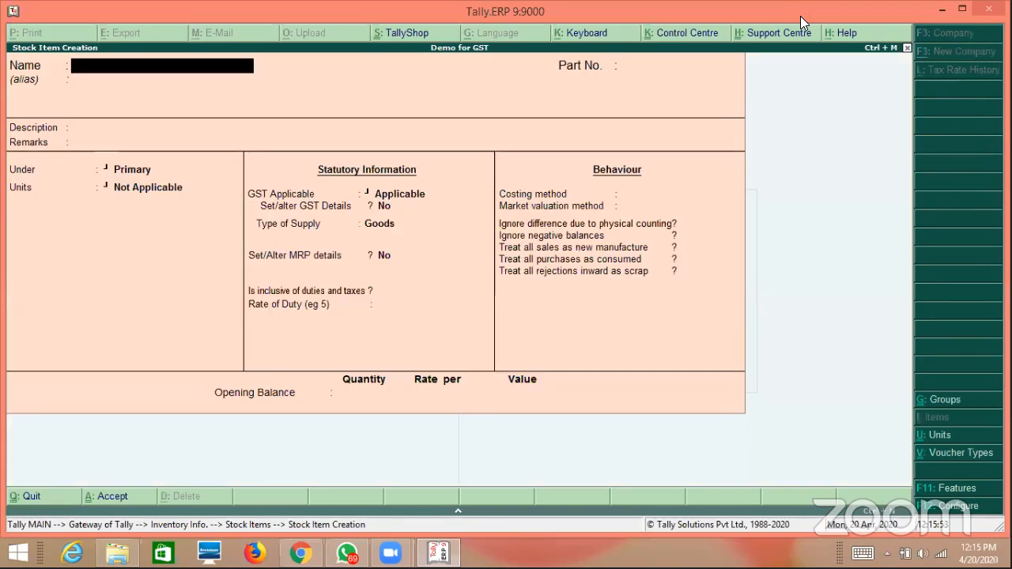
# Enter MS Printer as the stock item name and move to the Under field.
pyautogui.write('MS Printn')
pyautogui.press('BackSpace')
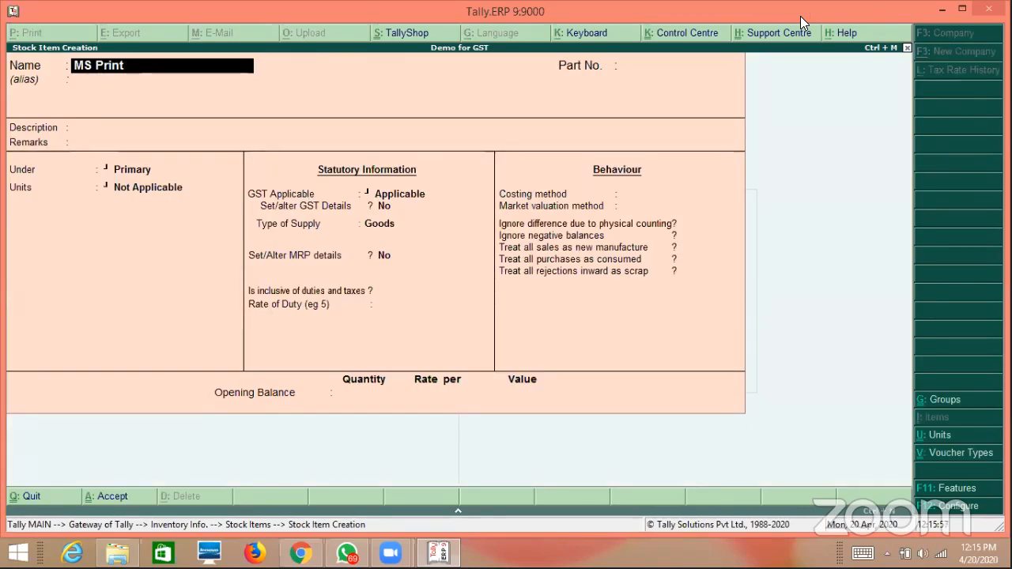
pyautogui.write('er')
pyautogui.press('Return')
pyautogui.press('Return')
pyautogui.press('Return')
pyautogui.press('Return')
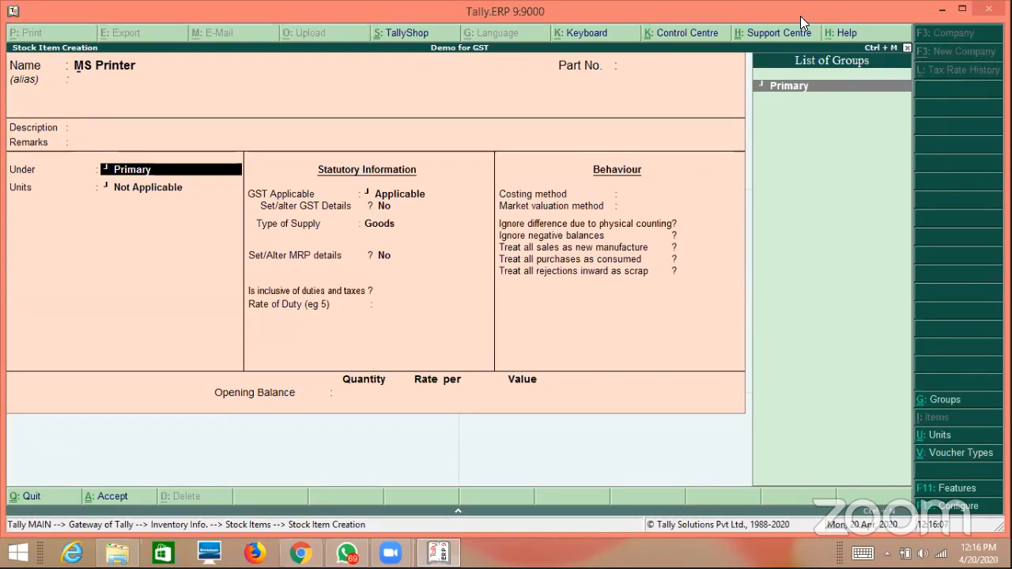
# Create a new stock group named Printer with GST details set to Yes.
pyautogui.hotkey('alt', 'c')
pyautogui.write('Rp')
pyautogui.press('BackSpace')
pyautogui.press('BackSpace')
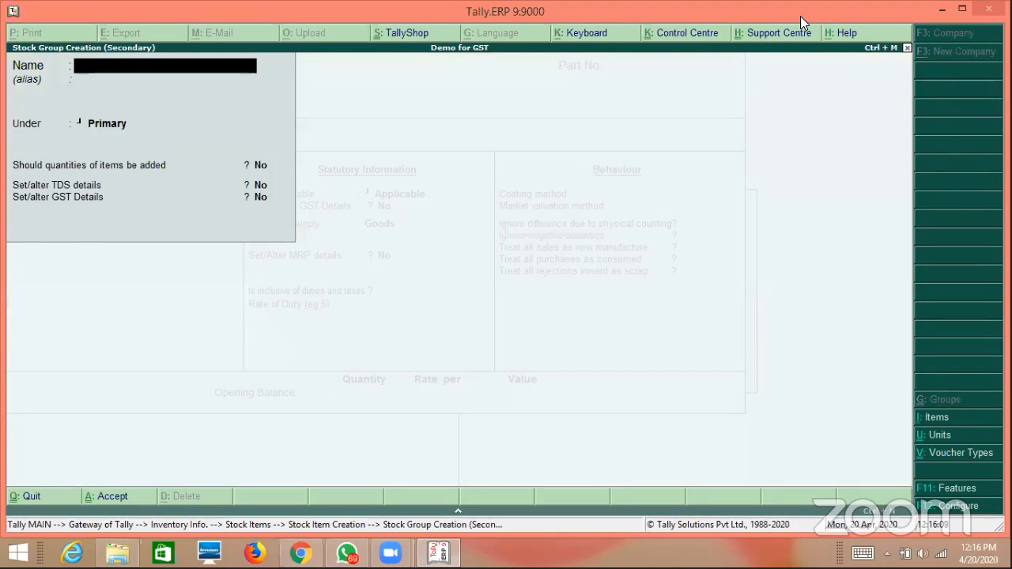
pyautogui.write('Printer')
pyautogui.press('Return')
pyautogui.press('Return')
pyautogui.press('Return')
pyautogui.press('Return')
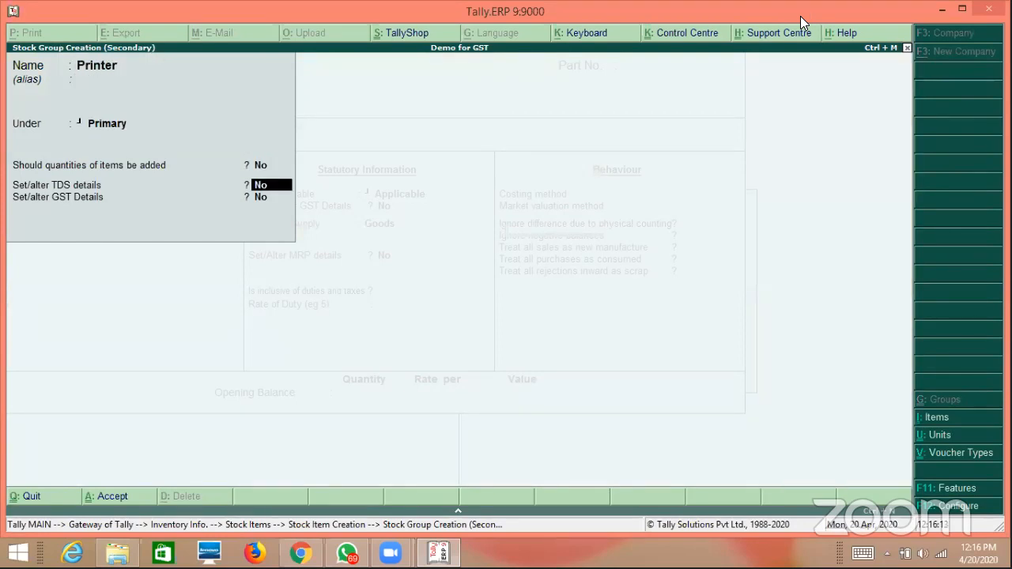
pyautogui.press('Return')
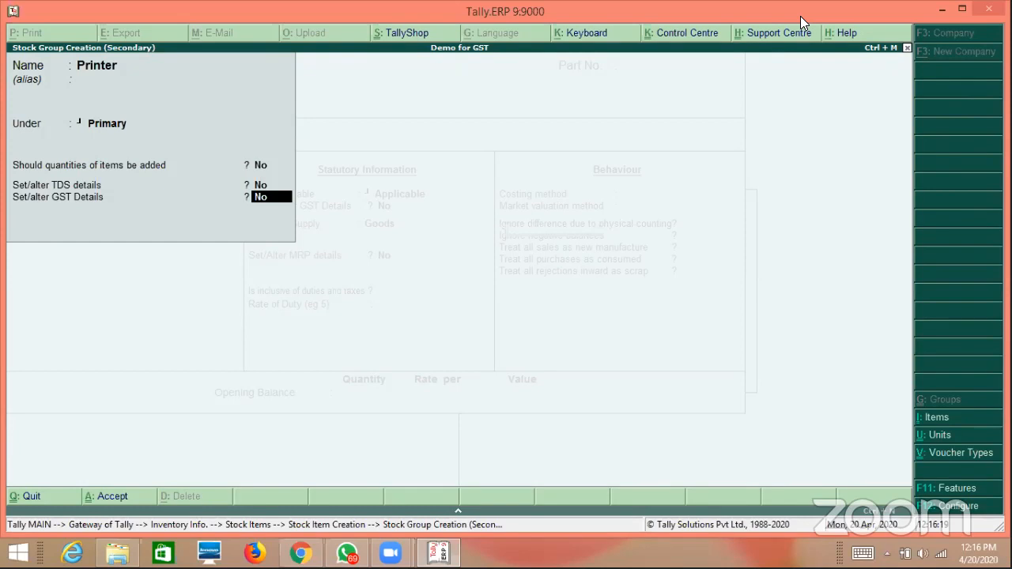
pyautogui.press('y')
# Give the Printer group HSN 8999, description Printer, Taxable at 18% IGST, and save it.
pyautogui.press('Return')
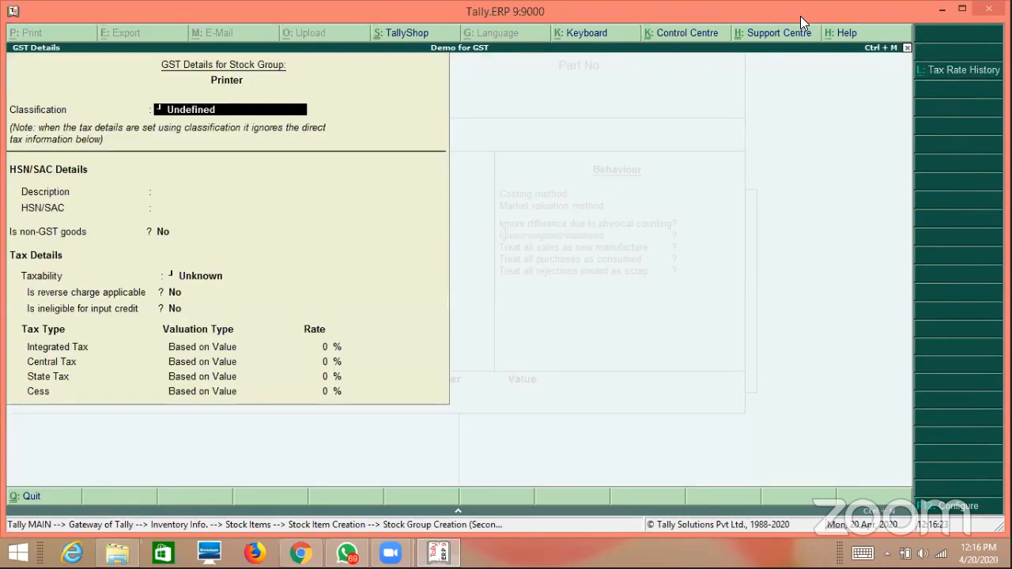
pyautogui.press('Return')
pyautogui.press('Return')
pyautogui.write('8')
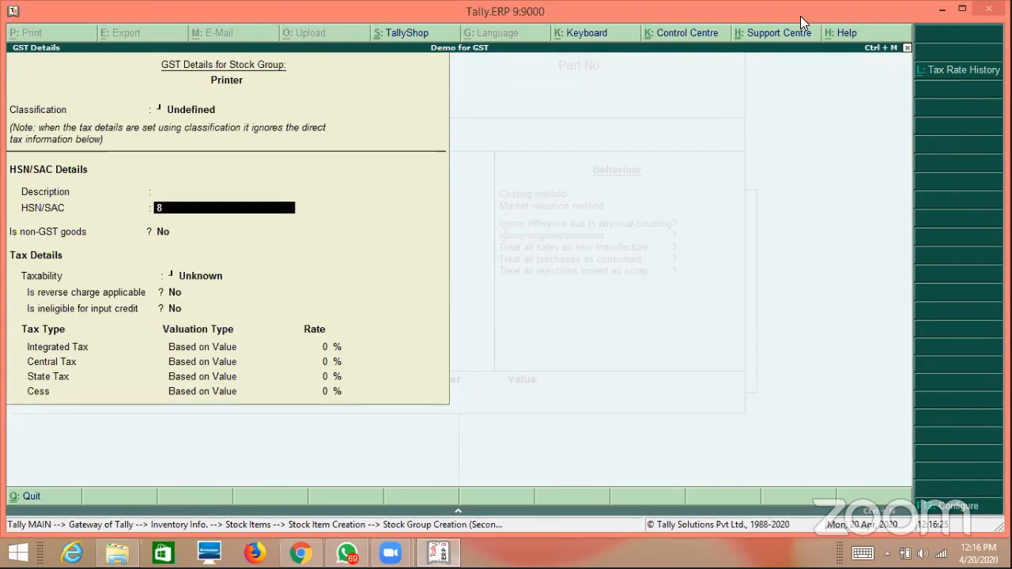
pyautogui.write('999')
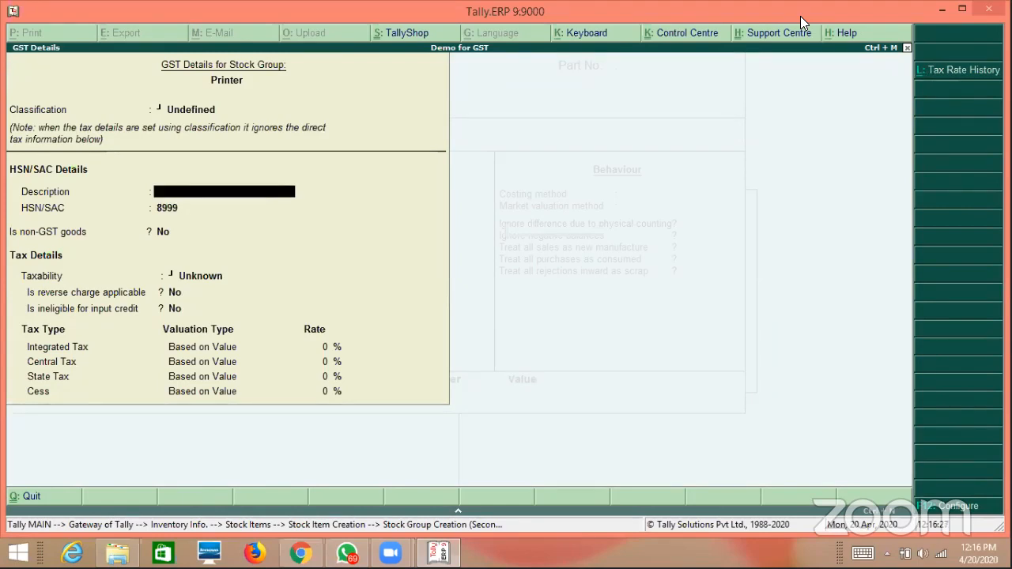
pyautogui.write('Printer')
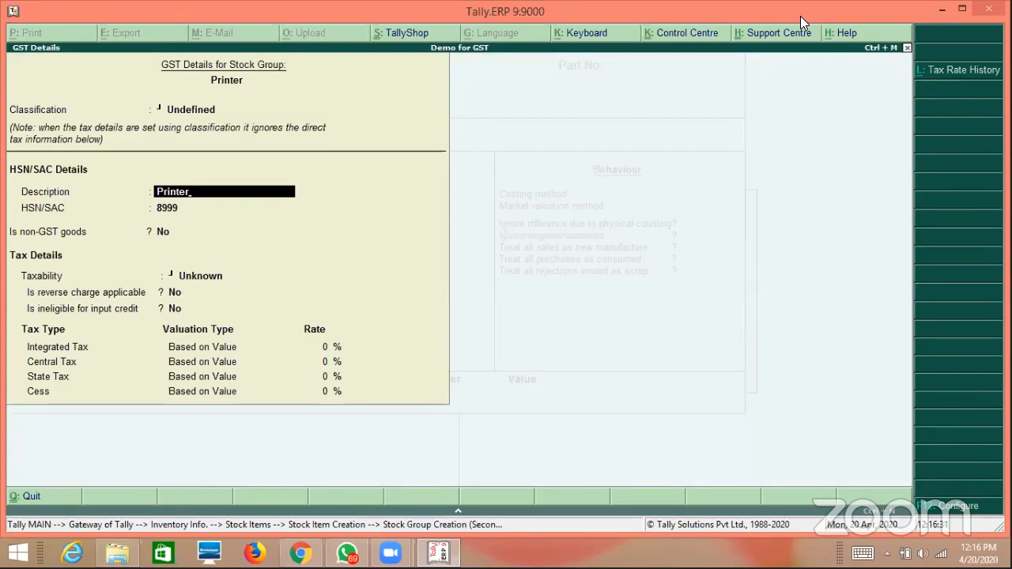
pyautogui.press('Return')
pyautogui.press('Return')
pyautogui.press('Return')
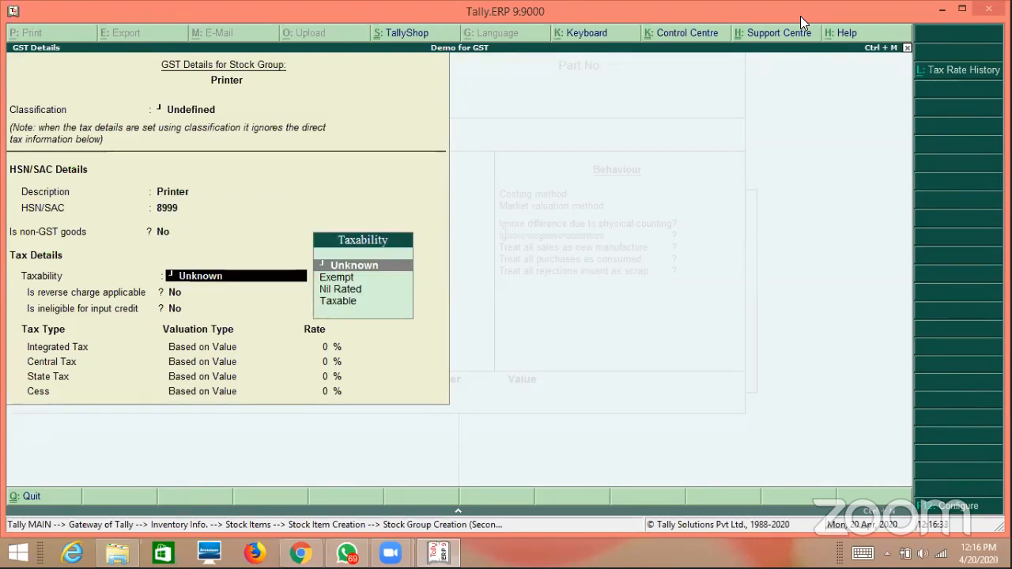
pyautogui.press('Down')
pyautogui.press('Down')
pyautogui.press('Down')
pyautogui.press('Return')
pyautogui.press('Return')
pyautogui.press('Return')
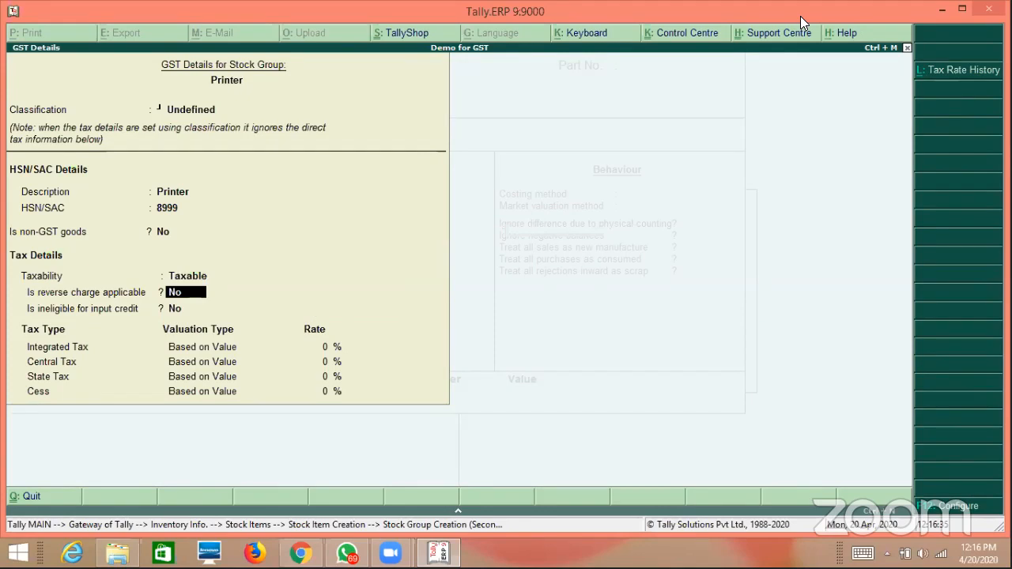
pyautogui.write('18')
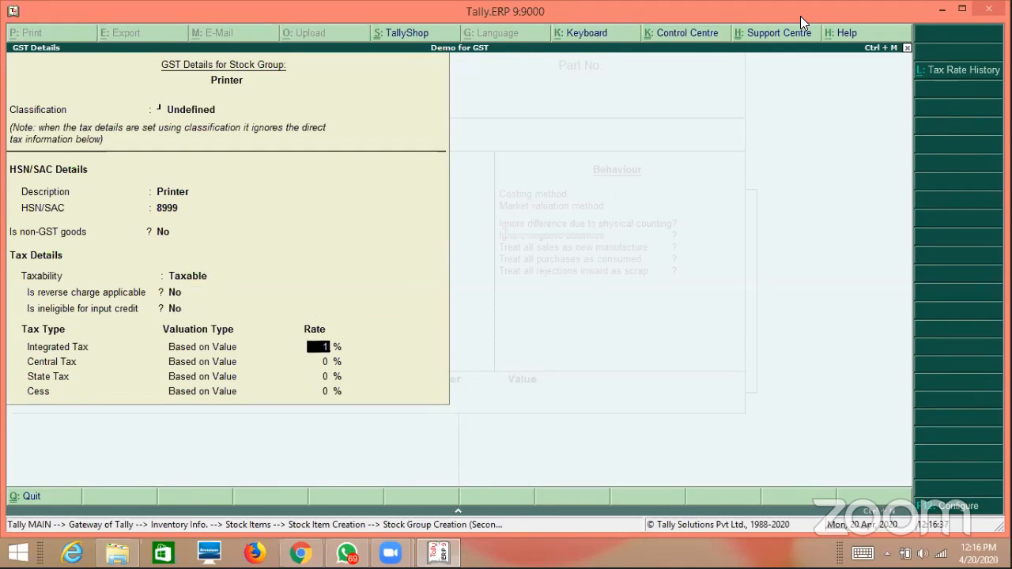
pyautogui.press('Return')
pyautogui.press('Return')
pyautogui.press('Return')
pyautogui.press('Return')
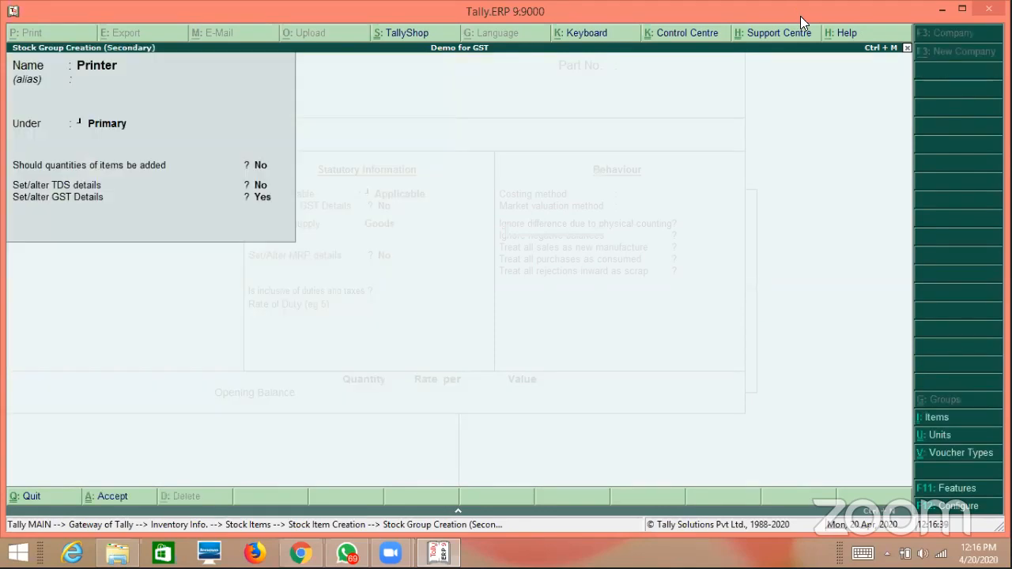
pyautogui.press('Return')
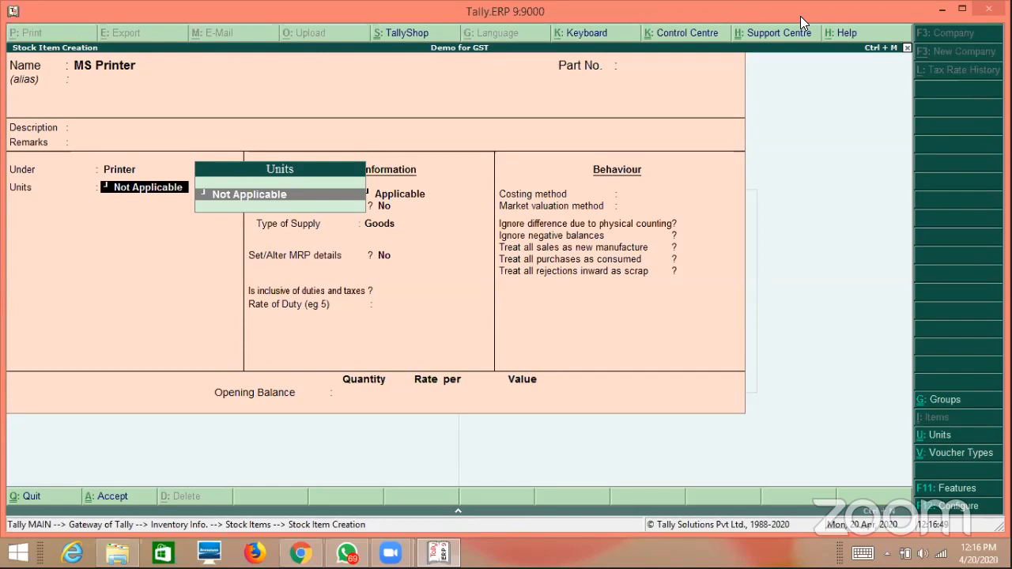
# Define unit Nos with formal name Numbers, UQC NOS-NUMBERS, 0 decimals, and apply it to MS Printer.
pyautogui.hotkey('alt', 'c')
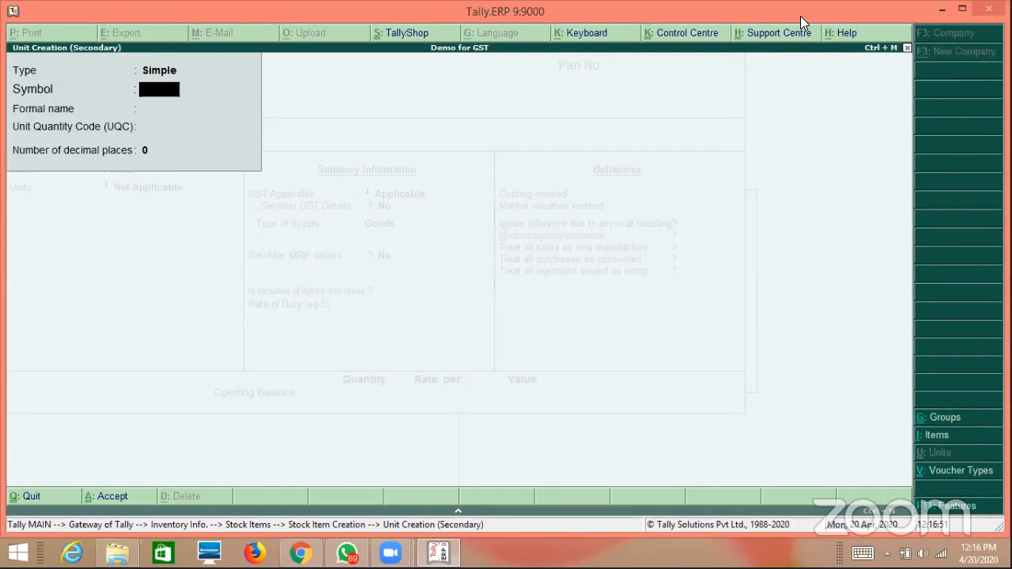
pyautogui.write('Nos')
pyautogui.press('Return')
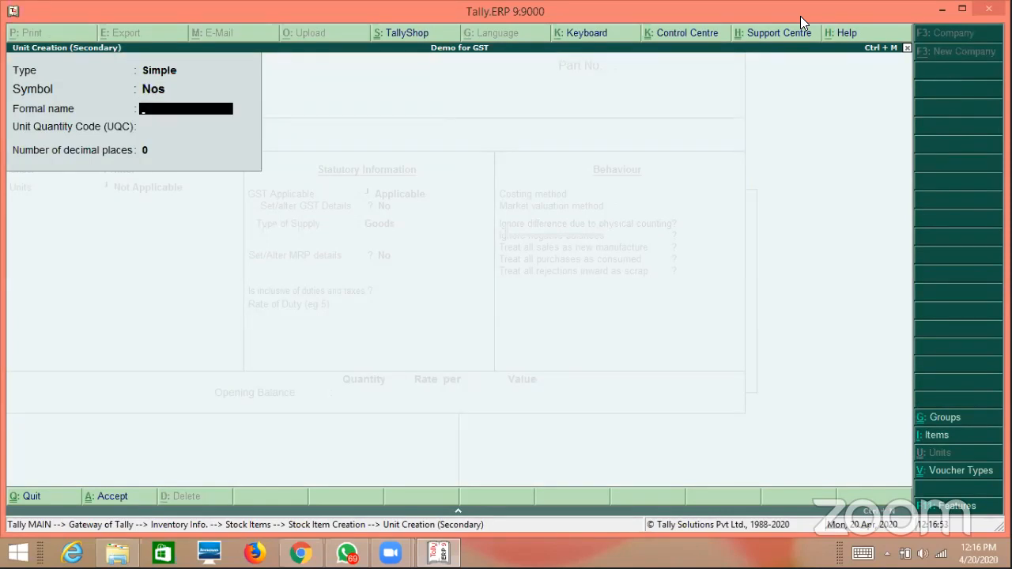
pyautogui.write('Numbers')
pyautogui.press('Return')
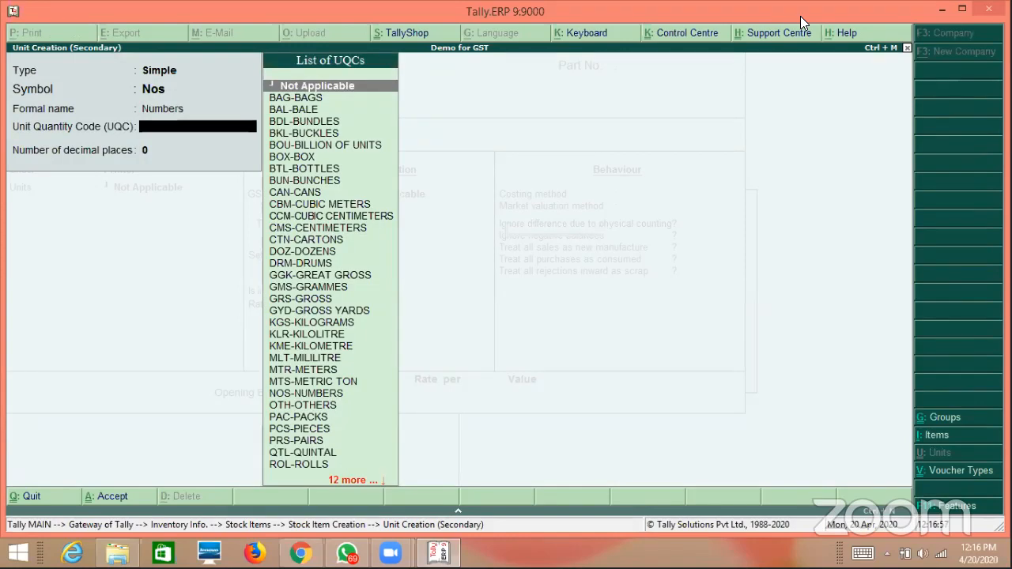
pyautogui.write('nu')
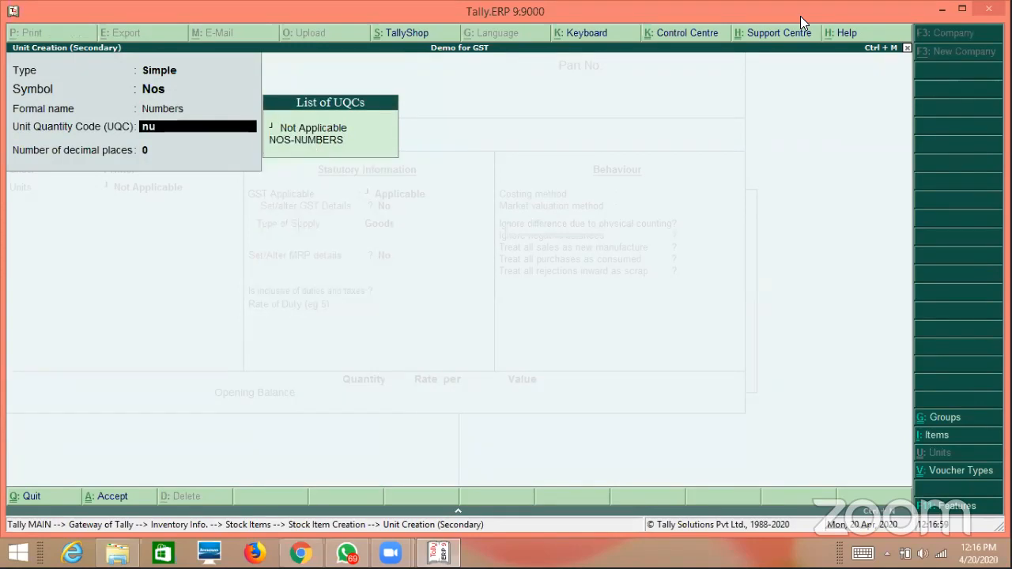
pyautogui.write('m')
pyautogui.press('Down')
pyautogui.press('Return')
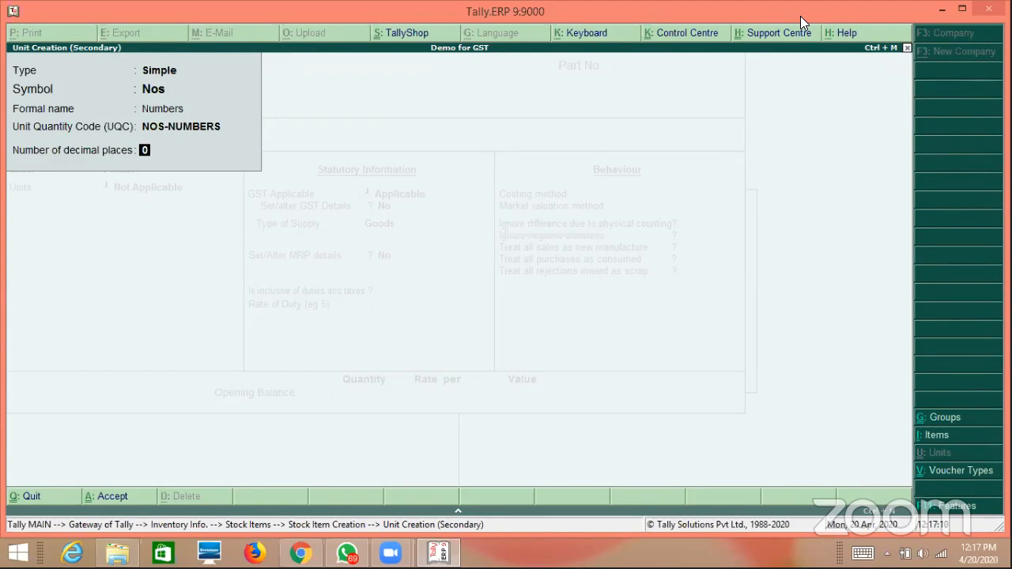
pyautogui.press('Return')
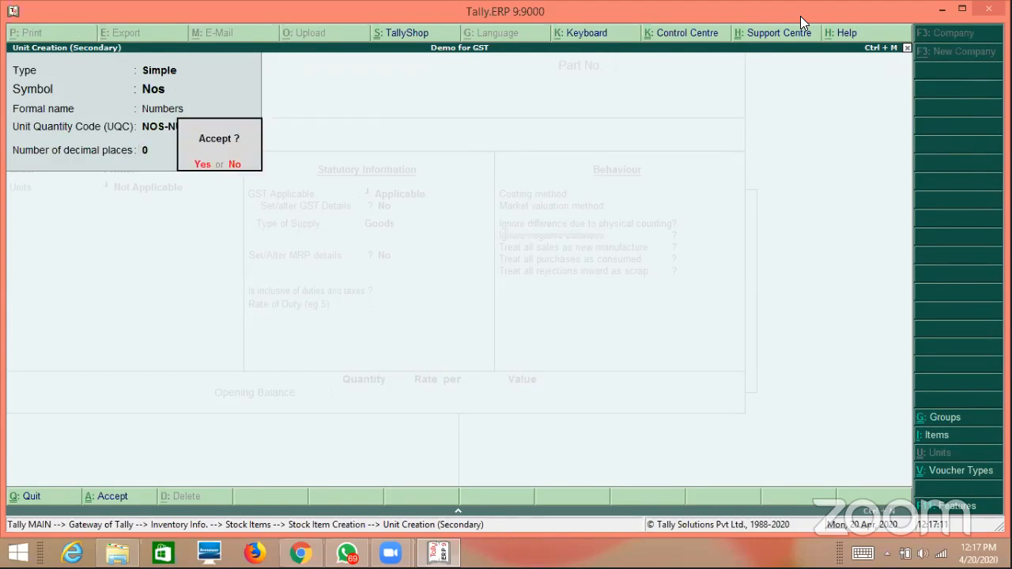
pyautogui.press('Return')
pyautogui.press('Return')
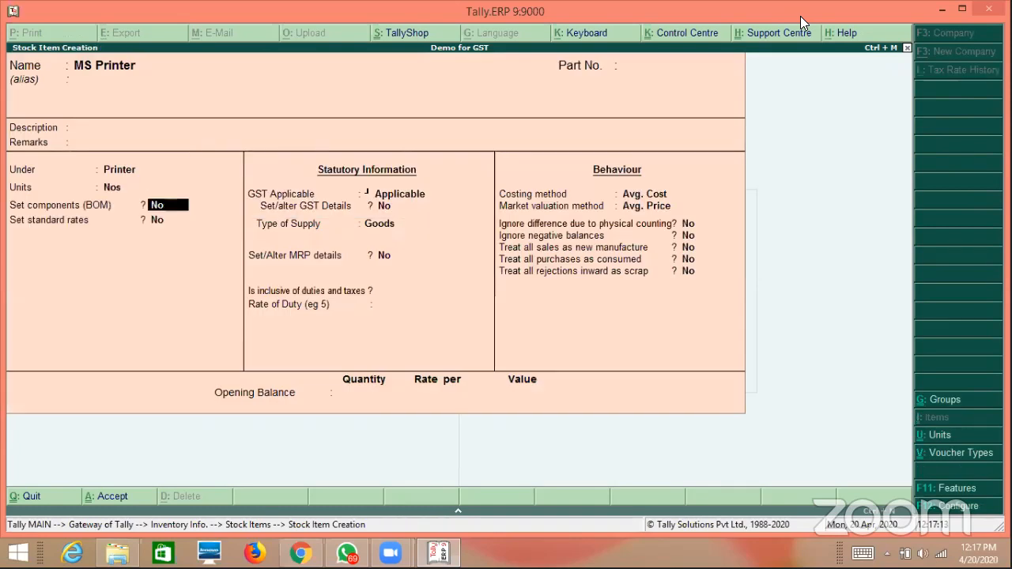
# Keep MS Printer GST Applicable as Goods with item-level GST details set to No, back at Under.
pyautogui.press('Return')
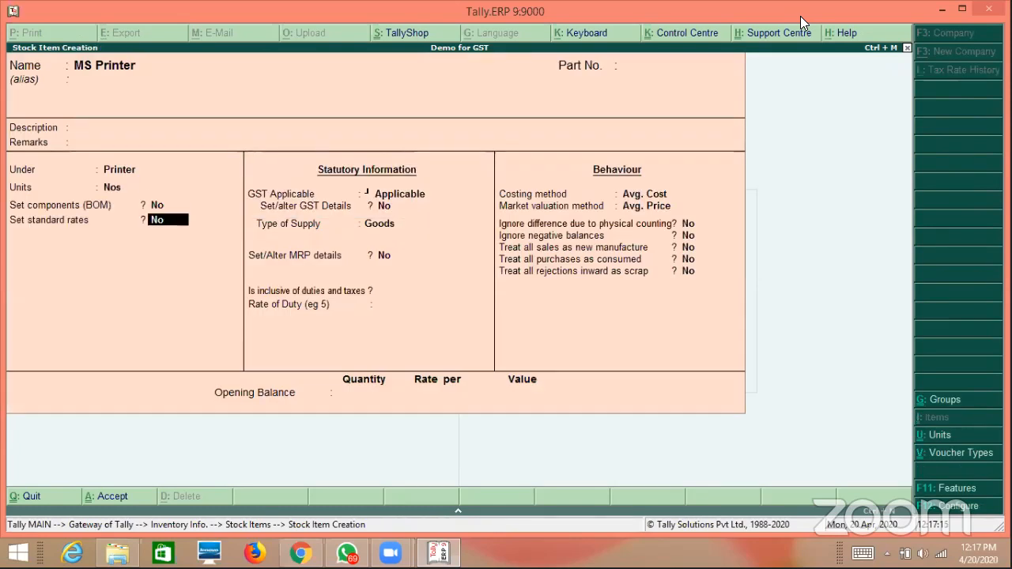
pyautogui.press('Return')
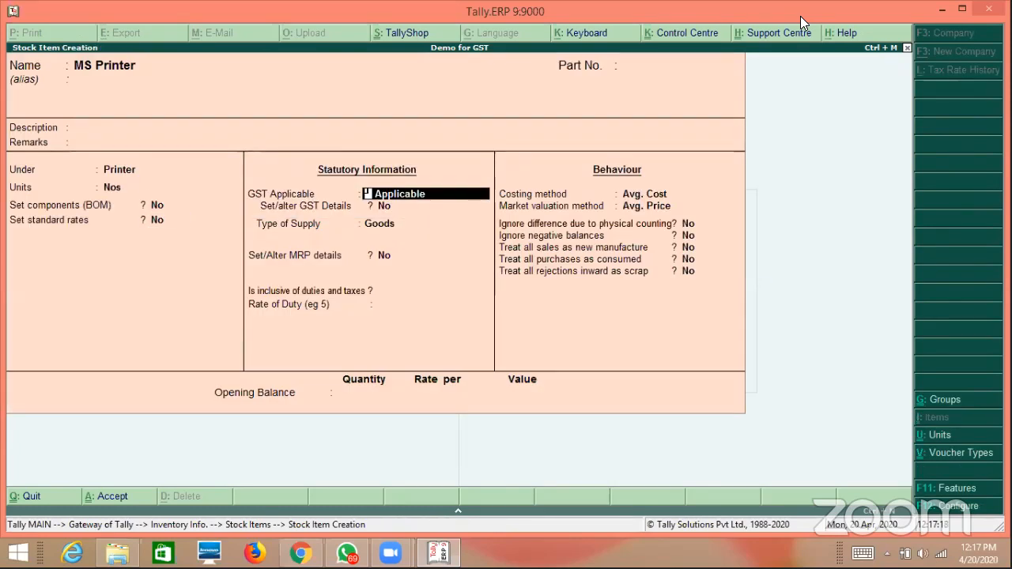
pyautogui.press('Return')
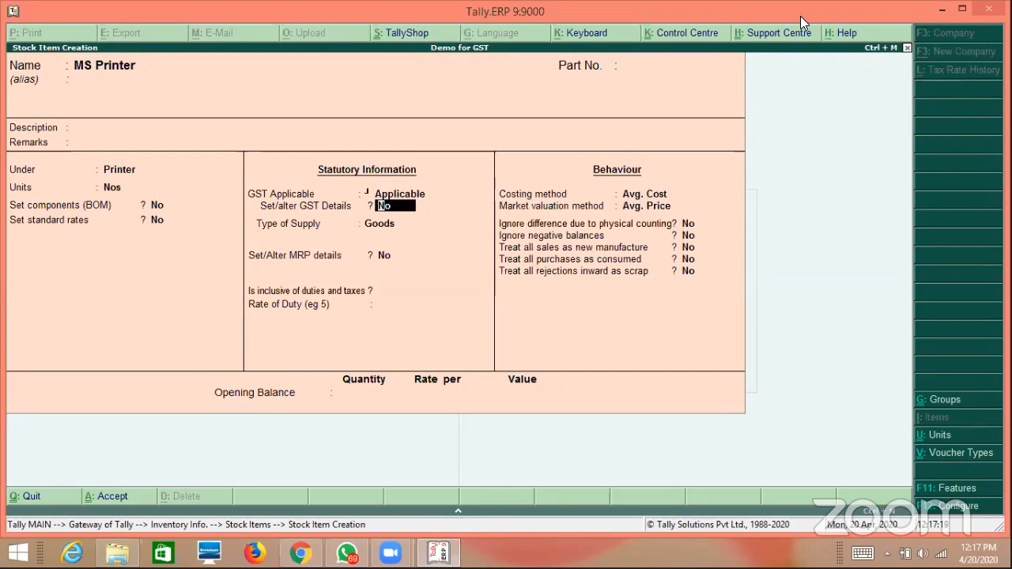
pyautogui.press('y')
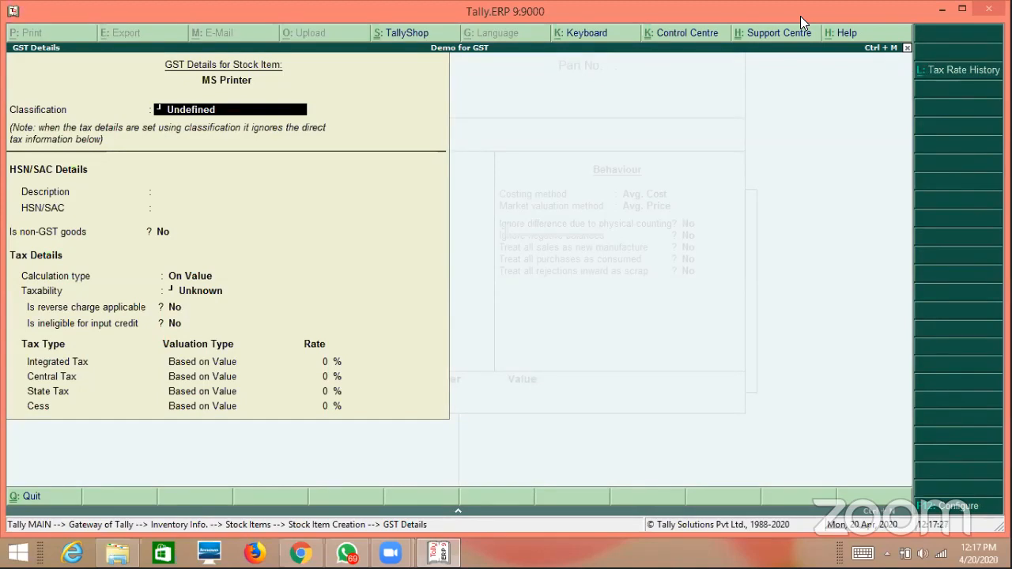
pyautogui.press('Escape')
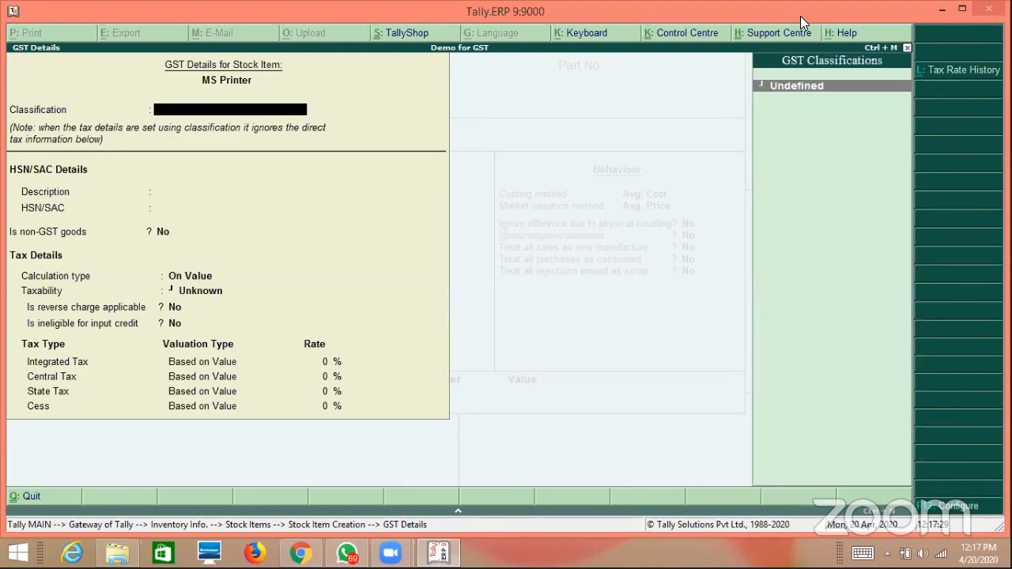
pyautogui.press('Escape')
pyautogui.press('y')
pyautogui.press('n')
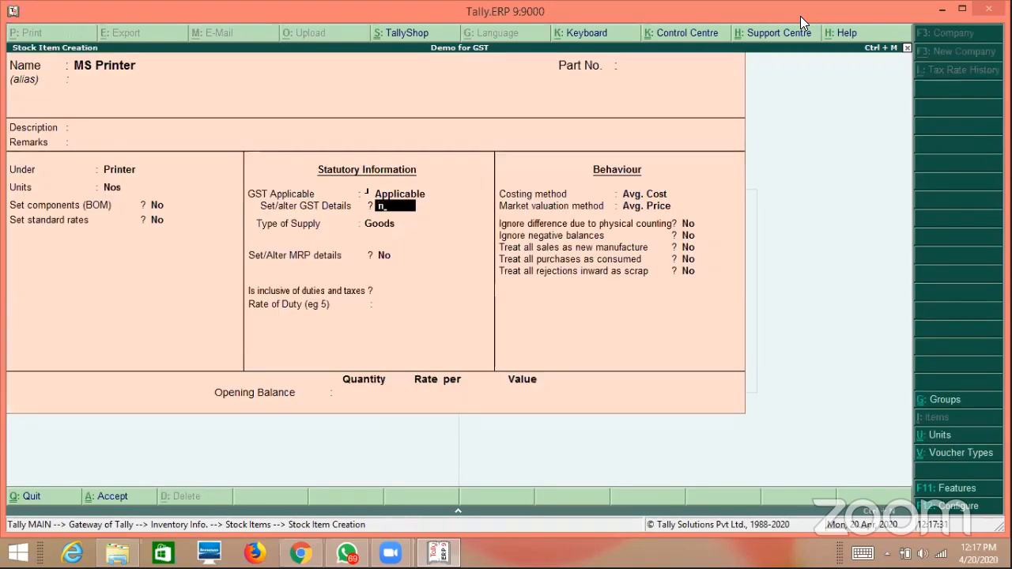
pyautogui.press('Return')
pyautogui.press('Return')
pyautogui.press('Return')
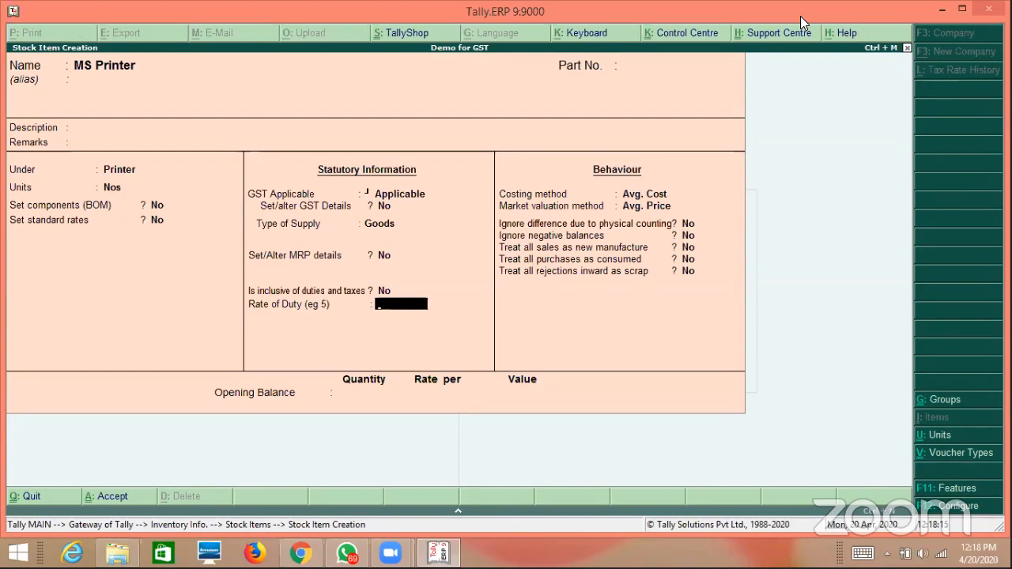
pyautogui.click(117, 169)
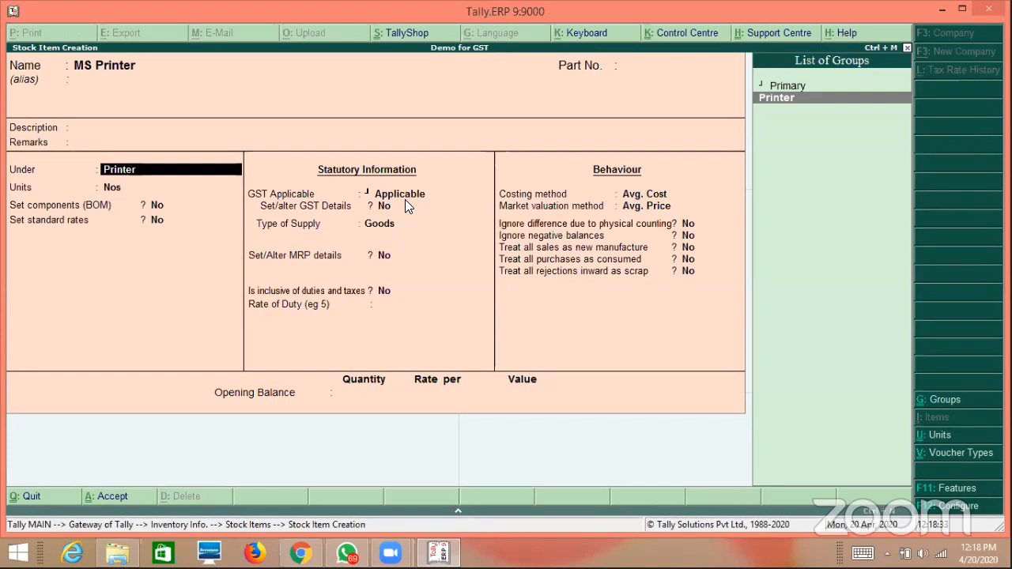
# Review the Printer group's GST details, confirming HSN 8999 at 18% integrated tax.
pyautogui.hotkey('ctrl', 'Return')
pyautogui.press('Return')
pyautogui.press('Return')
pyautogui.press('Return')
pyautogui.press('Return')
pyautogui.press('Return')
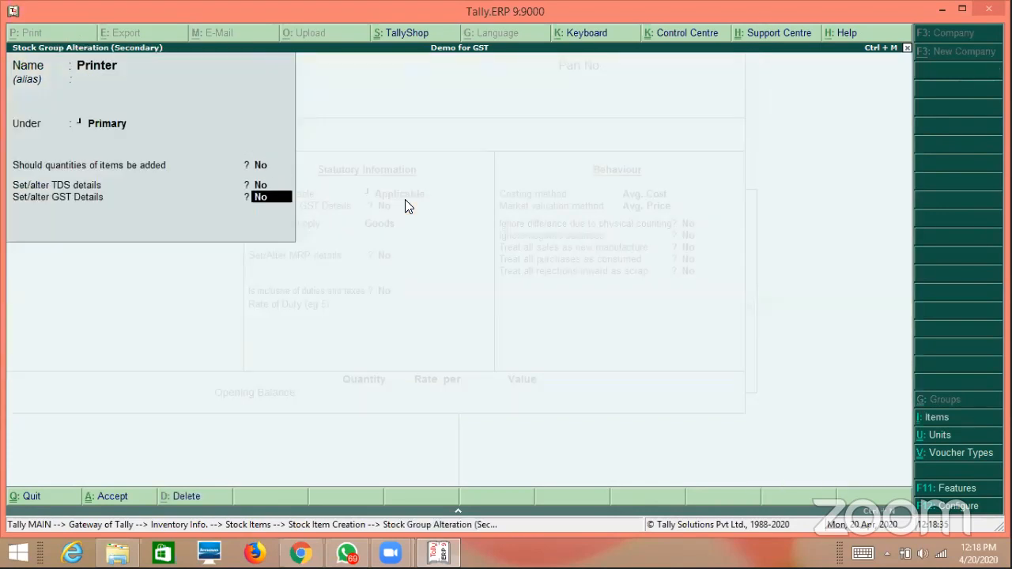
pyautogui.press('y')
pyautogui.press('Return')
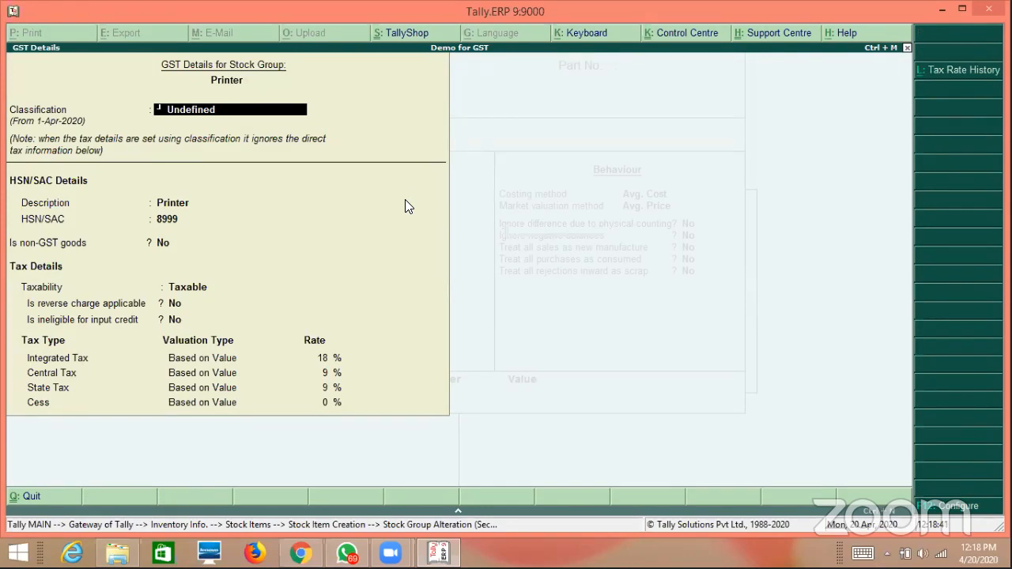
pyautogui.press('Escape')
# Close the Printer group alteration and return to MS Printer with GST kept Applicable.
pyautogui.press('Return')
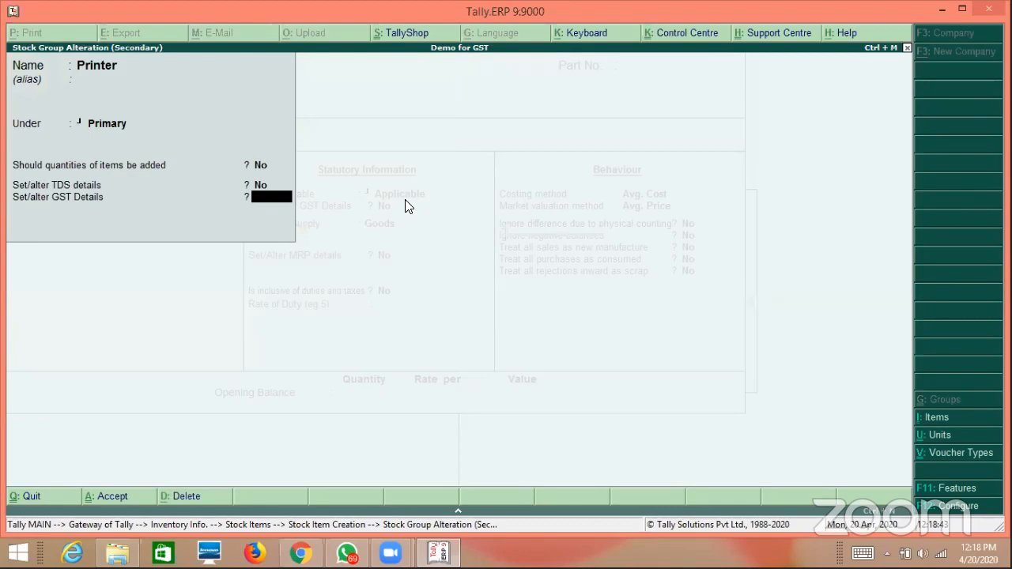
pyautogui.press('Escape')
pyautogui.press('Return')
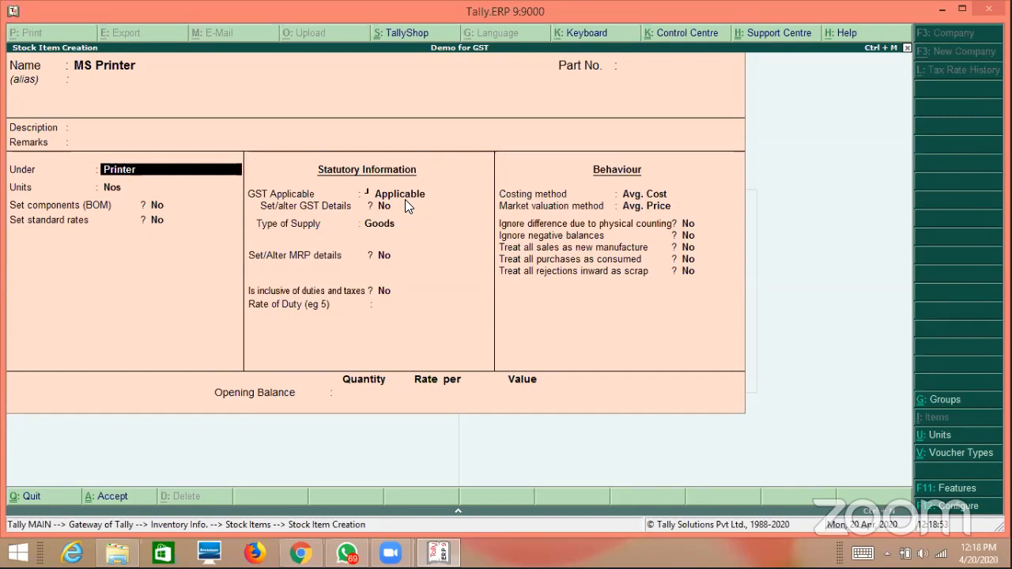
pyautogui.press('Return')
pyautogui.press('Return')
pyautogui.press('Return')
pyautogui.press('Return')
pyautogui.press('Return')
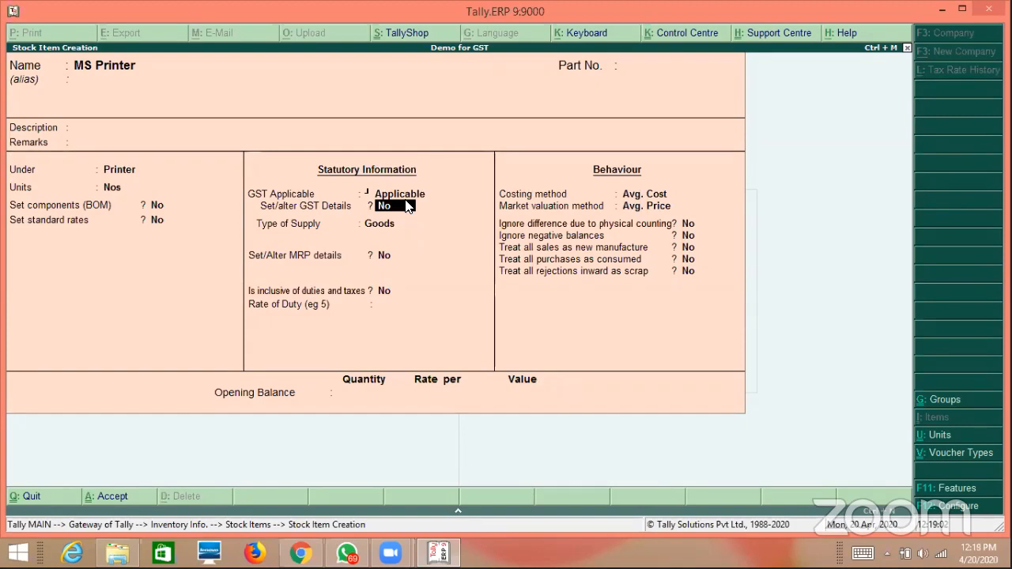
pyautogui.press('BackSpace')
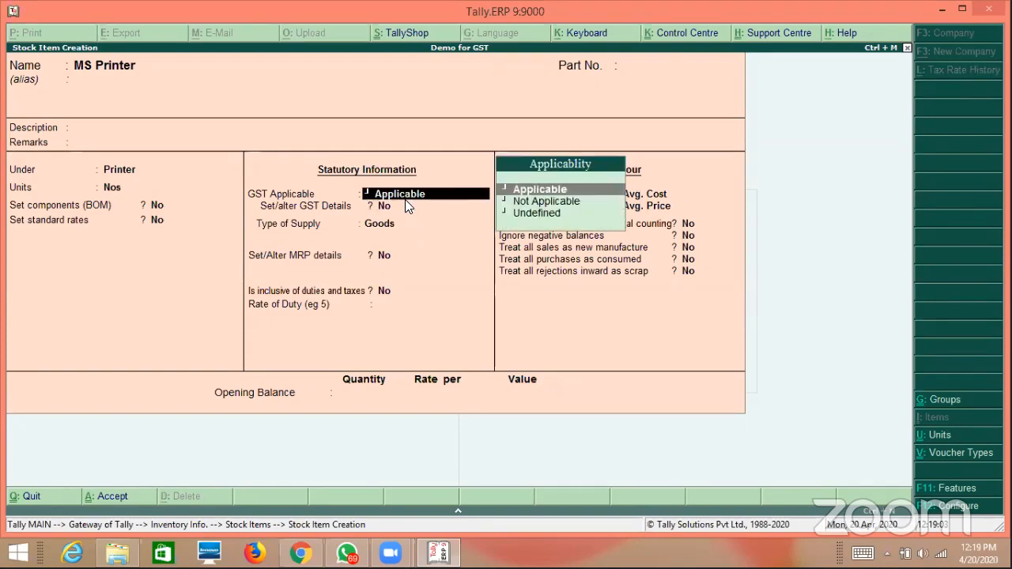
pyautogui.press('Return')
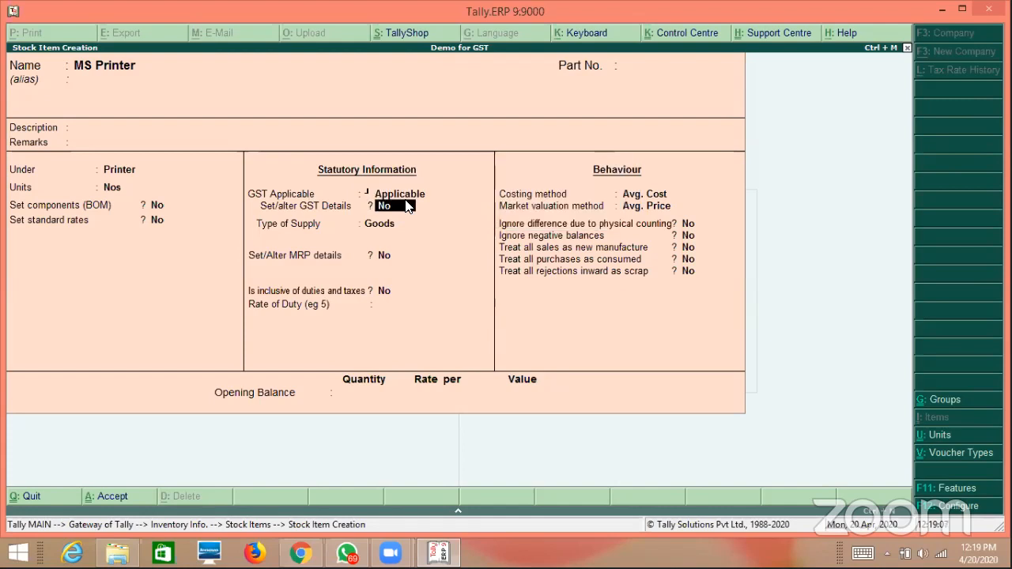
# Leave MS Printer's item-level GST details at No with Goods supply and accept the item.
pyautogui.press('y')
pyautogui.press('Return')
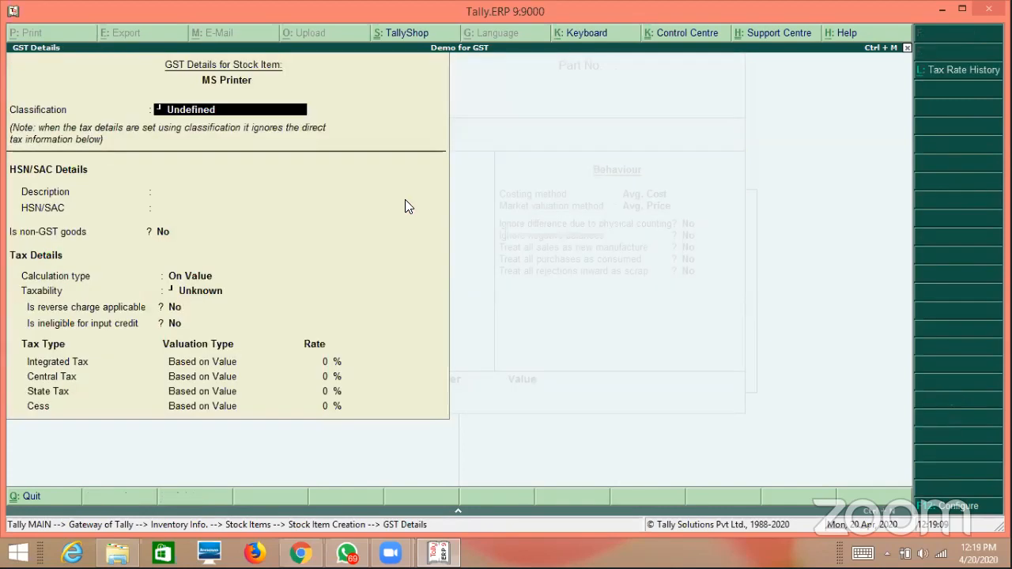
pyautogui.press('Escape')
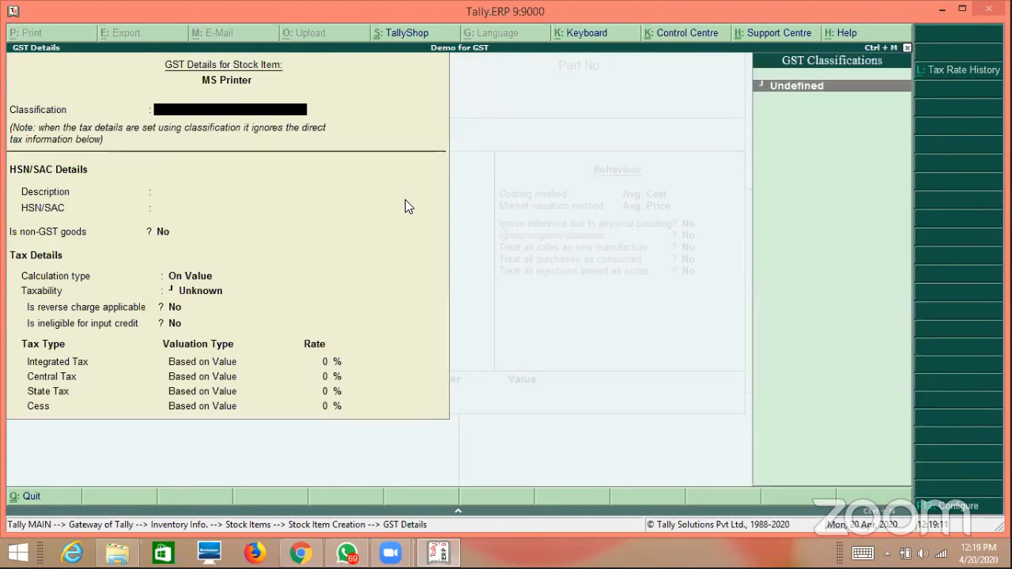
pyautogui.press('Escape')
pyautogui.press('Return')
pyautogui.press('n')
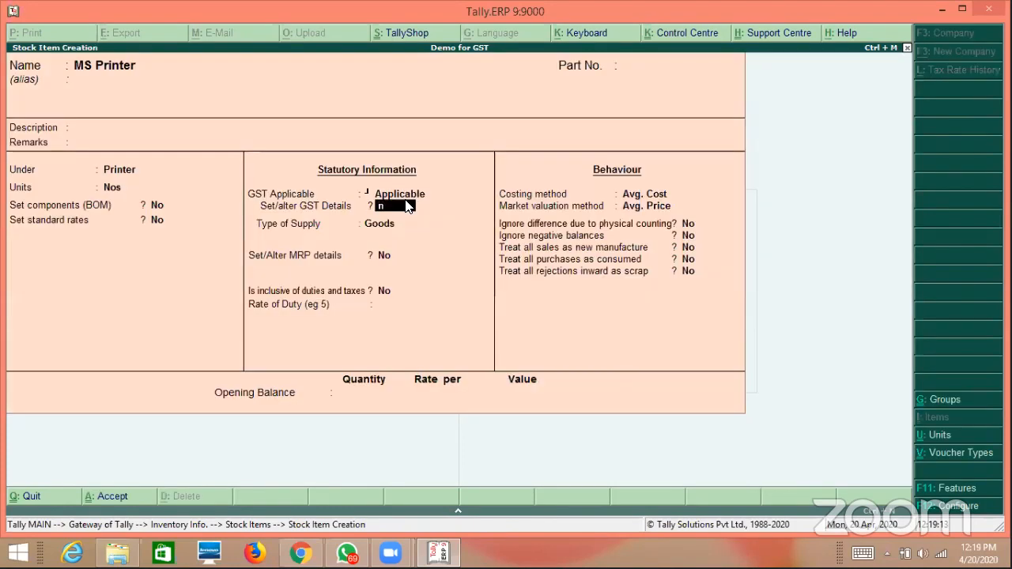
pyautogui.press('Return')
pyautogui.press('Return')
pyautogui.press('Return')
pyautogui.press('Return')
pyautogui.press('Return')
pyautogui.press('Return')
pyautogui.press('Return')
pyautogui.press('Return')
pyautogui.press('Return')
pyautogui.press('Return')
pyautogui.press('Return')
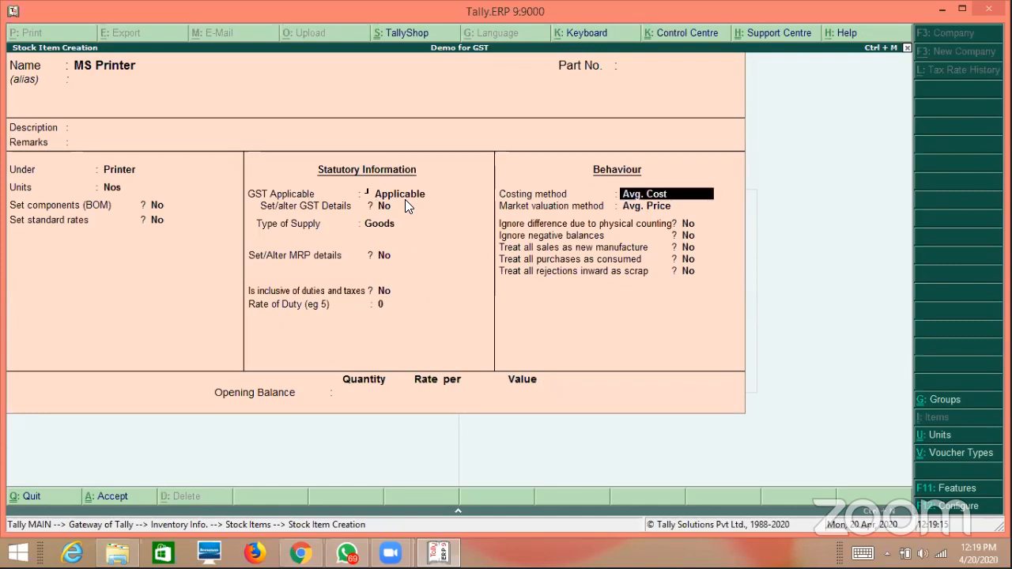
pyautogui.press('Return')
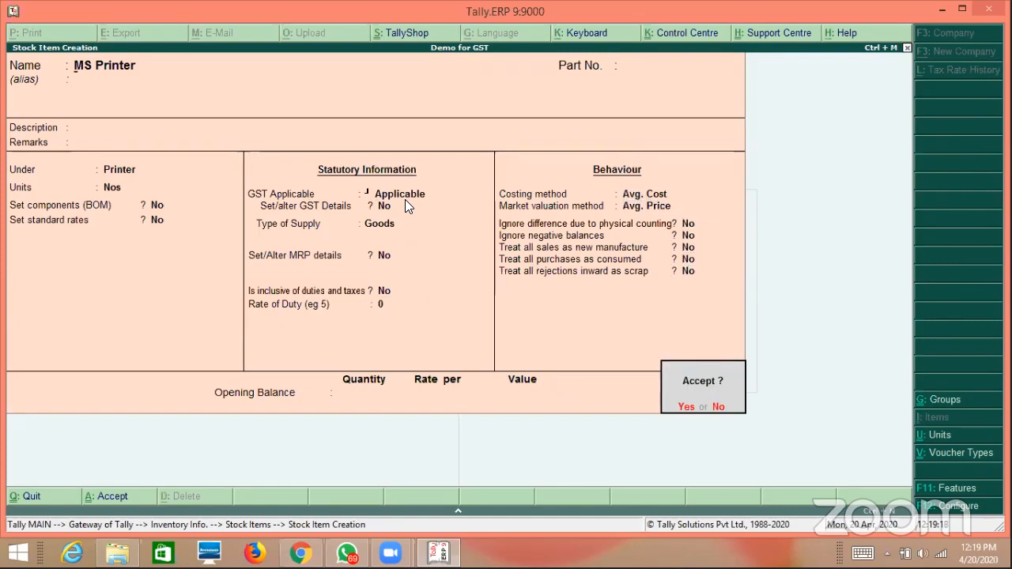
pyautogui.press('Return')
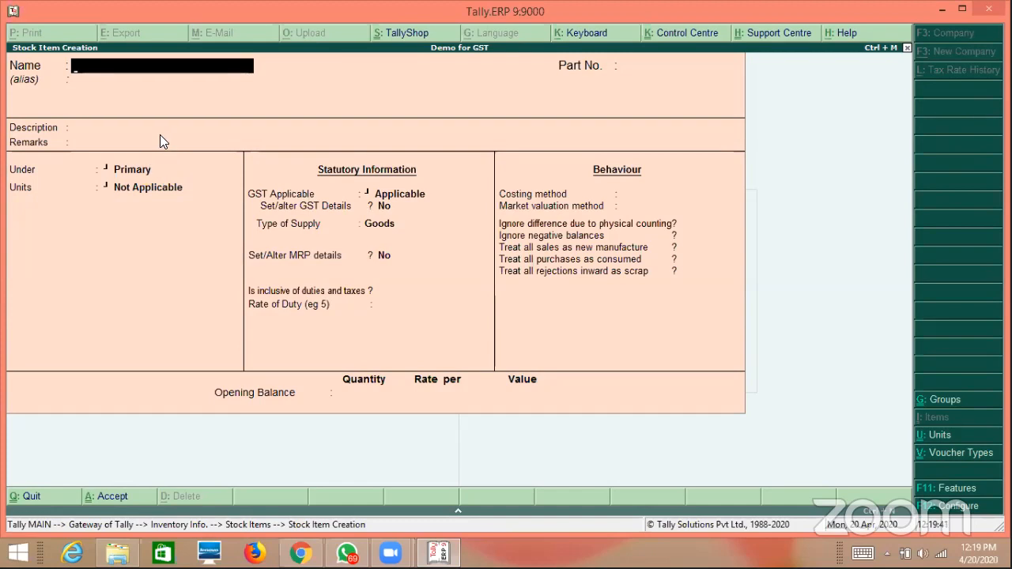
# Quit the blank creation form and open MS Printer for alteration.
pyautogui.press('Escape')
pyautogui.press('y')
pyautogui.press('Down')
pyautogui.press('Down')
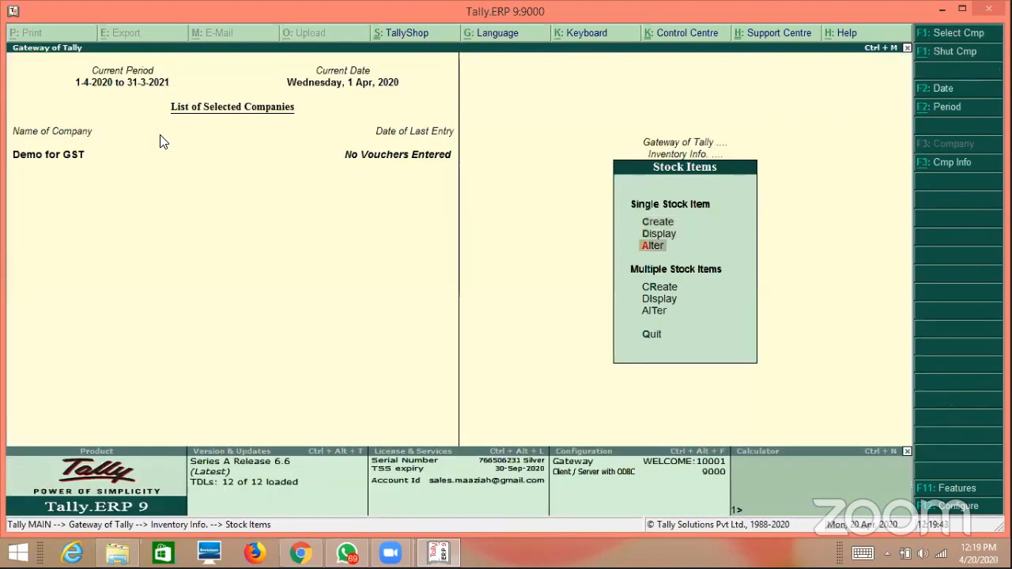
pyautogui.press('Return')
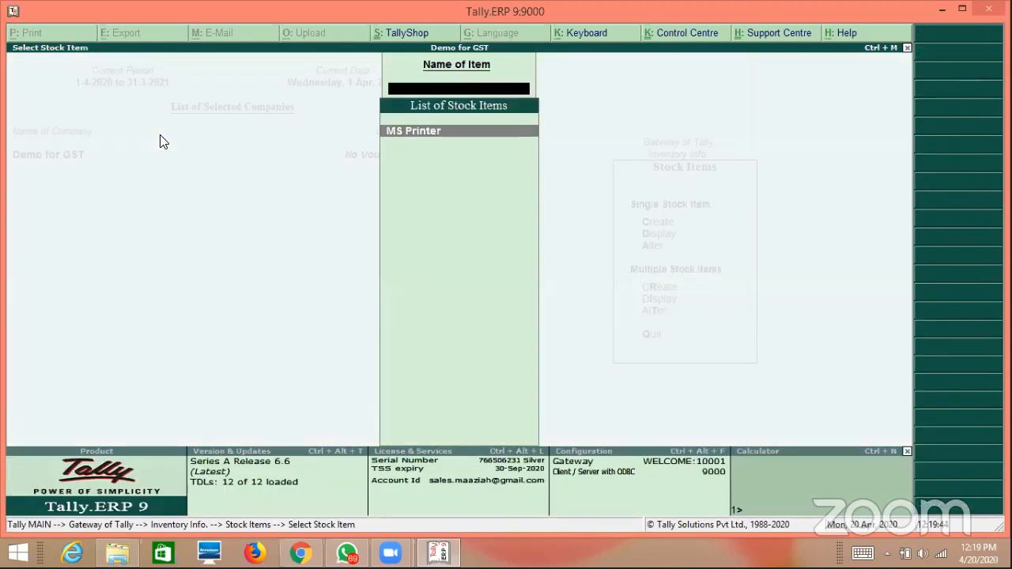
pyautogui.press('Return')
pyautogui.press('Return')
pyautogui.press('Return')
pyautogui.press('Return')
pyautogui.press('Return')
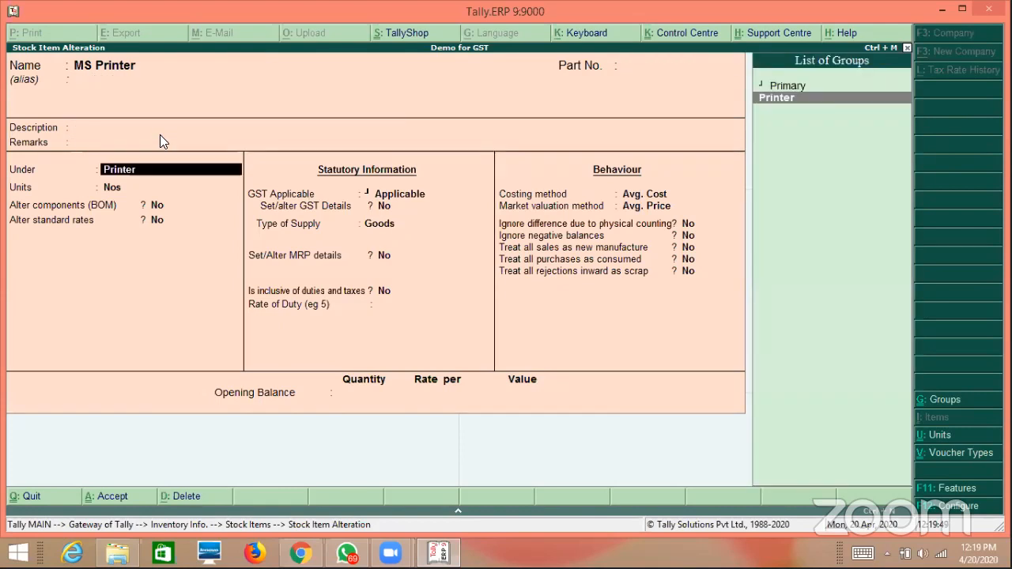
# View the Printer group's GST details at 18%, 9% and 9%, and accept it unchanged.
pyautogui.hotkey('ctrl', 'Return')
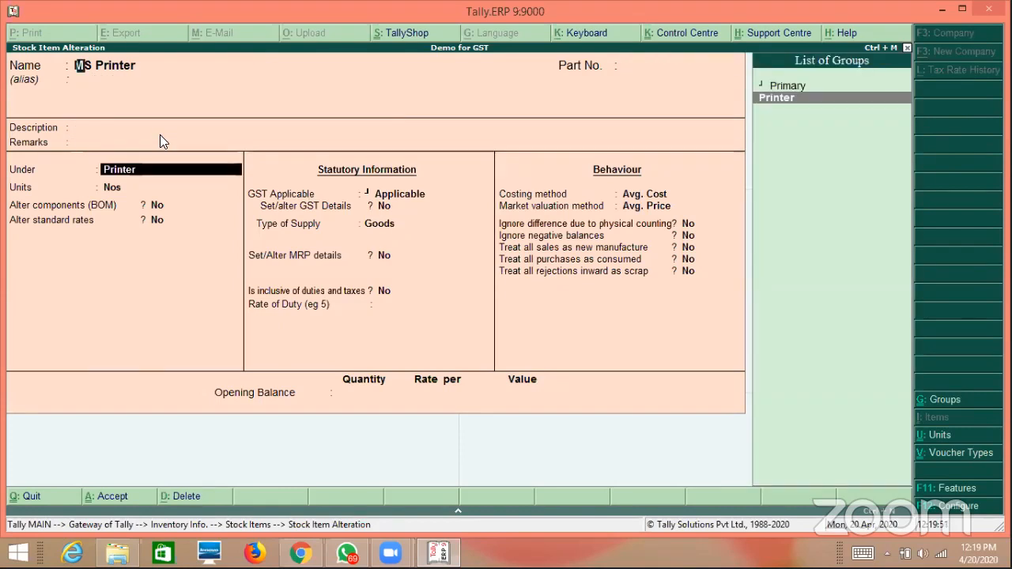
pyautogui.press('Return')
pyautogui.press('Return')
pyautogui.press('Return')
pyautogui.press('Return')
pyautogui.press('Return')
pyautogui.press('y')
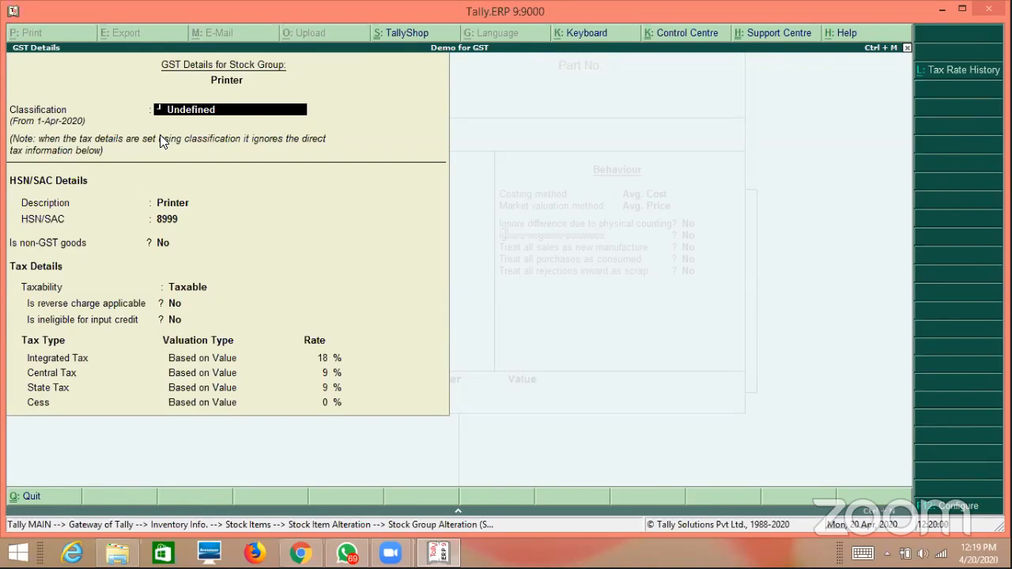
pyautogui.press('BackSpace')
pyautogui.press('Escape')
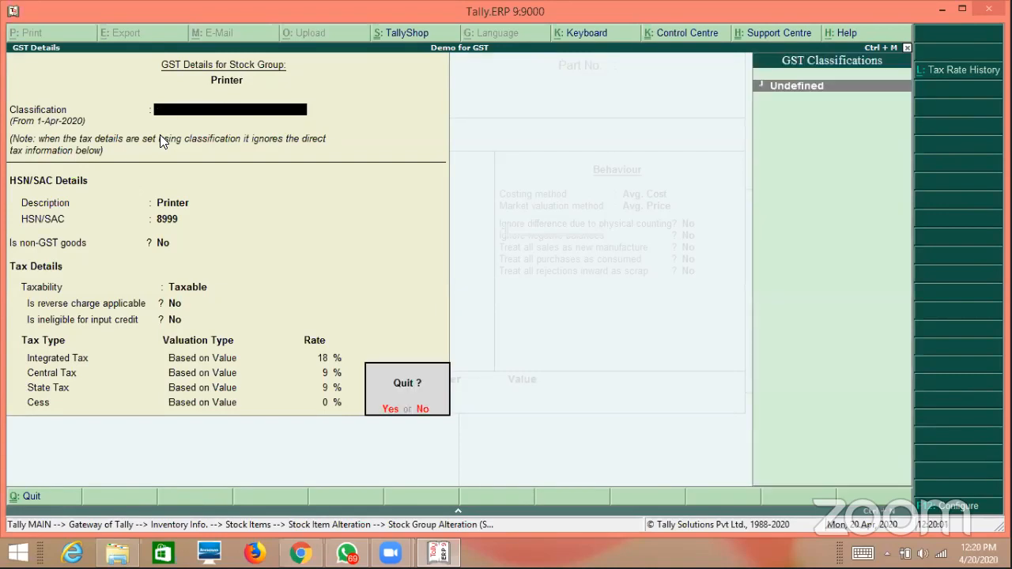
pyautogui.write('yn')
pyautogui.press('Return')
# Check MS Printer's own GST details, set them back to No, and quit without saving.
pyautogui.press('Return')
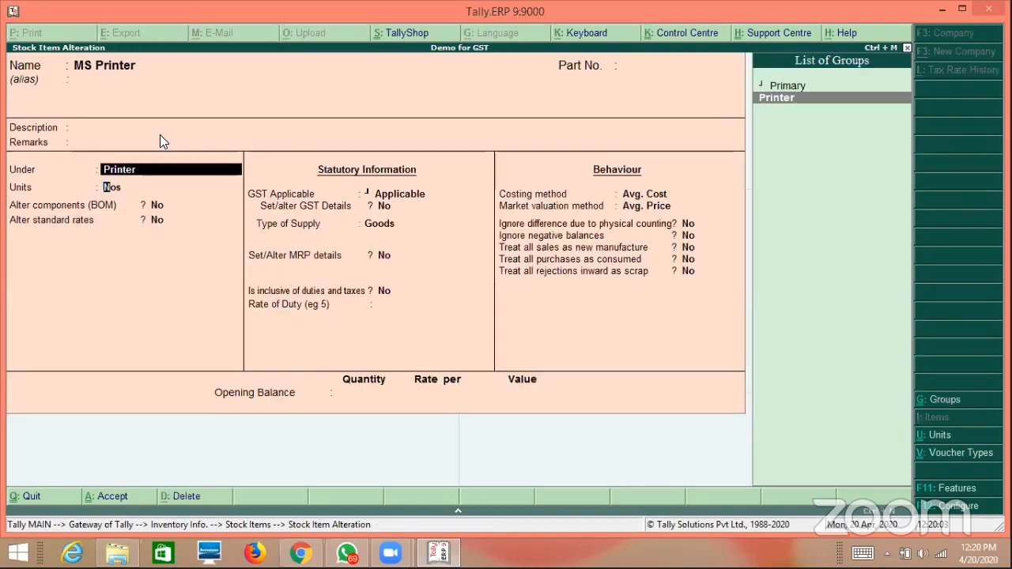
pyautogui.press('Return')
pyautogui.press('Return')
pyautogui.press('Return')
pyautogui.press('Return')
pyautogui.press('Return')
pyautogui.press('y')
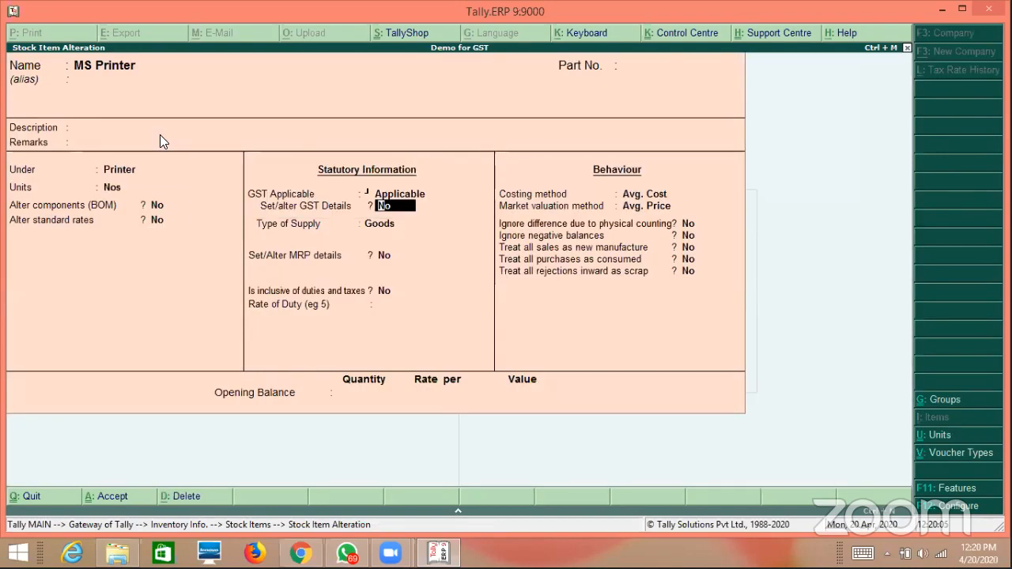
pyautogui.press('Return')
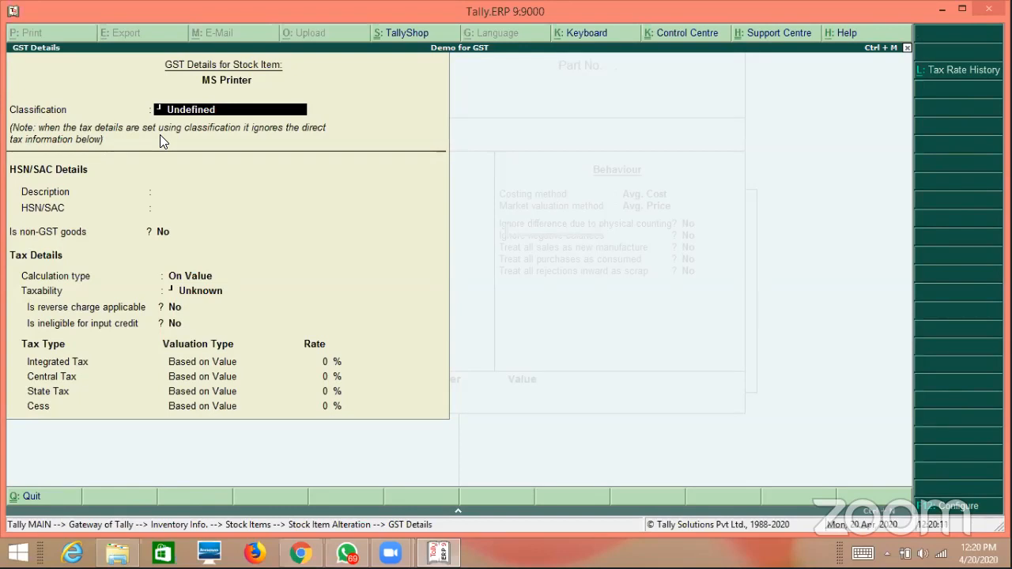
pyautogui.press('Escape')
pyautogui.press('Escape')
pyautogui.press('Return')
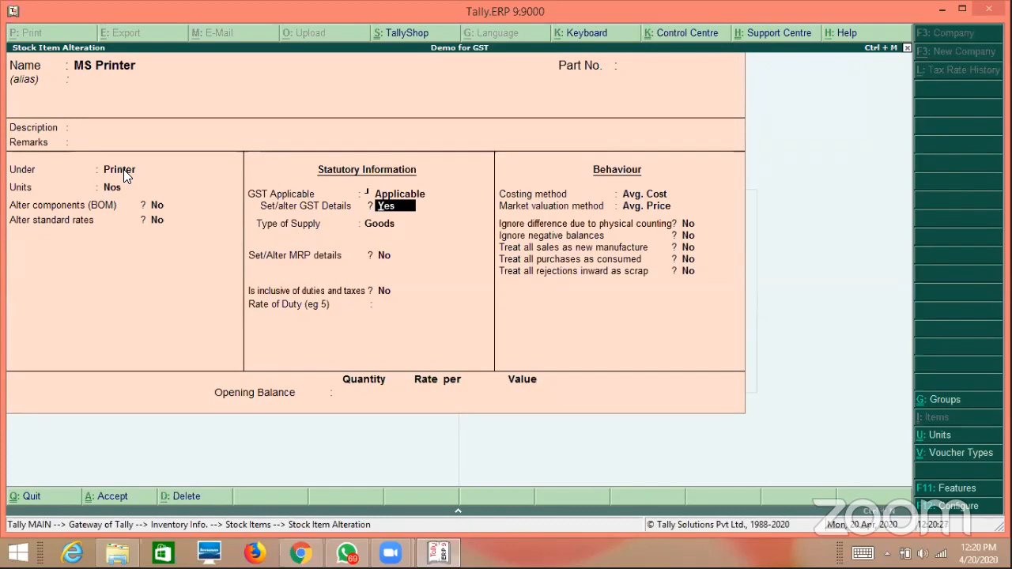
pyautogui.press('n')
pyautogui.press('Return')
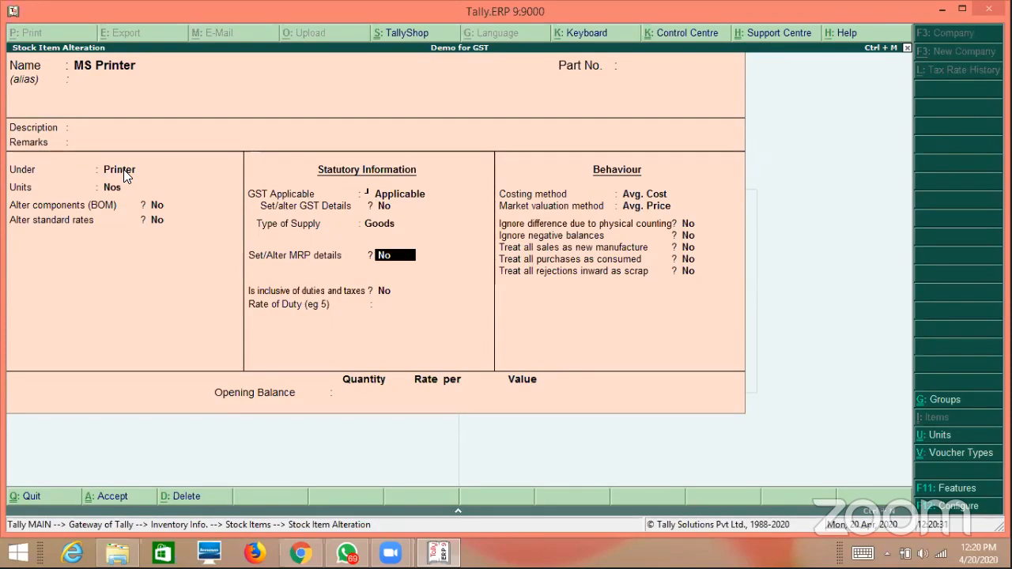
pyautogui.press('BackSpace')
pyautogui.press('Escape')
pyautogui.press('y')
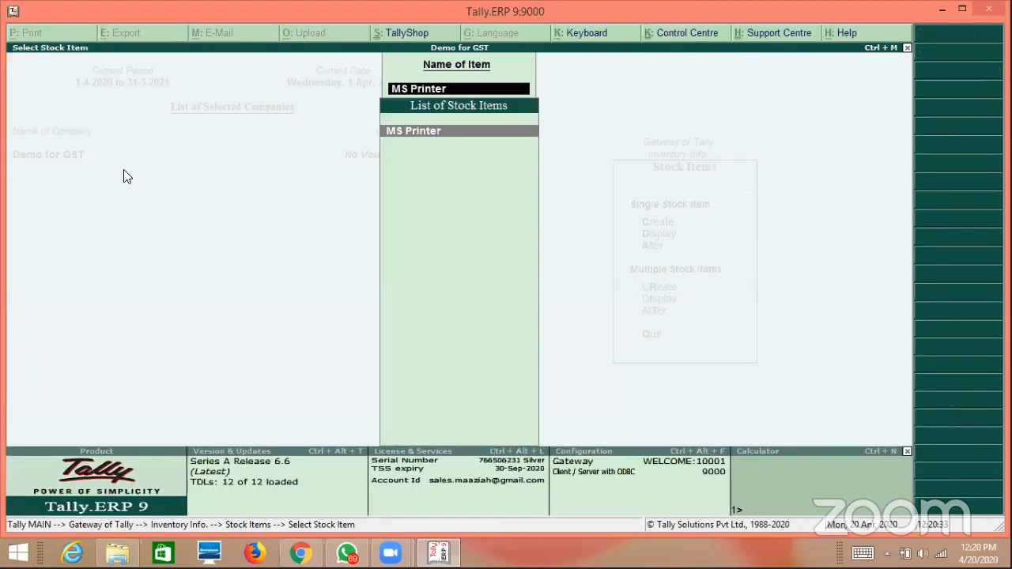
pyautogui.press('Escape')
# Create stock item TVSE RP45 under the Printer group with unit Nos.
pyautogui.press('Up')
pyautogui.press('Up')
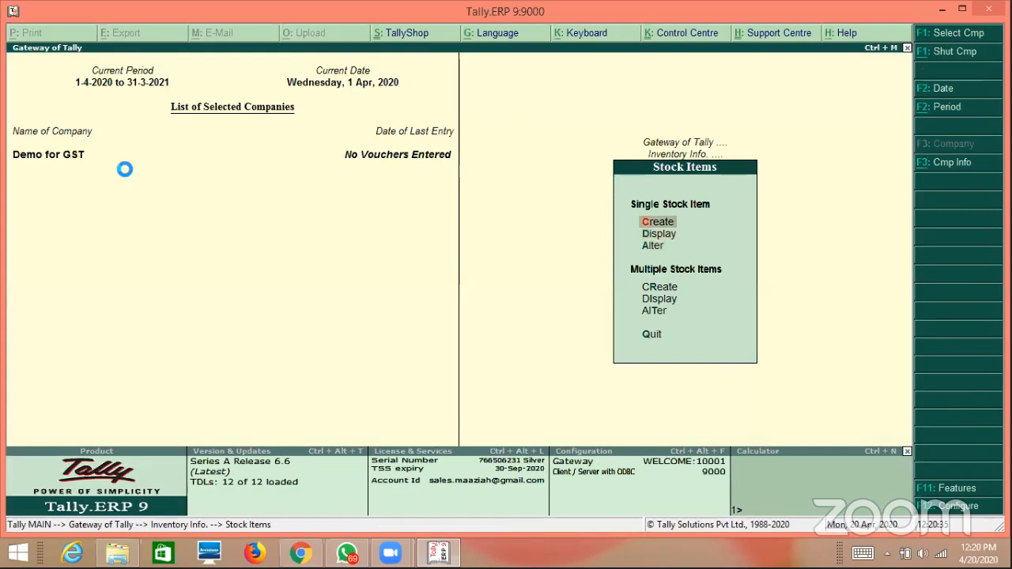
pyautogui.press('Return')
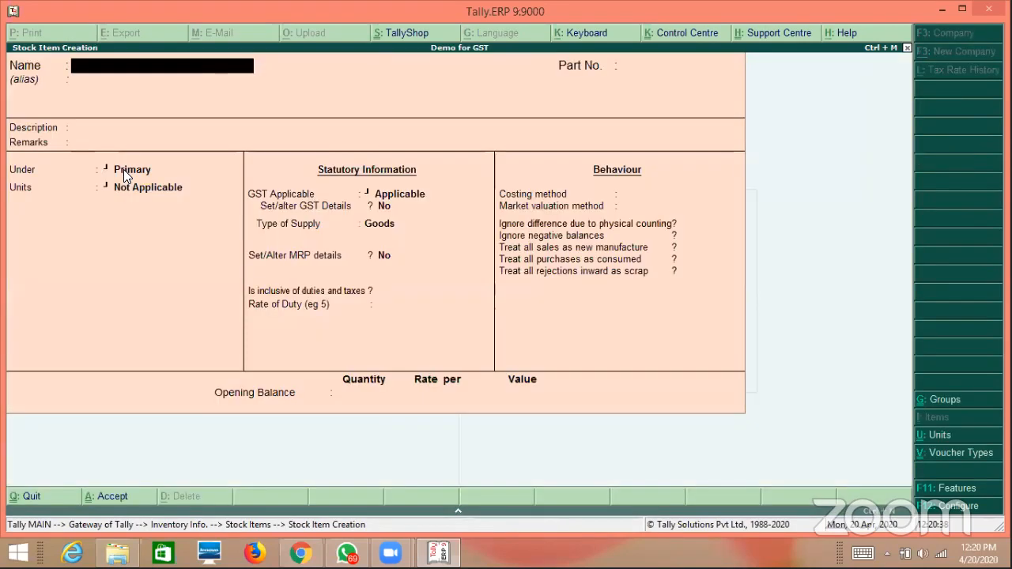
pyautogui.write('TVSE RP45')
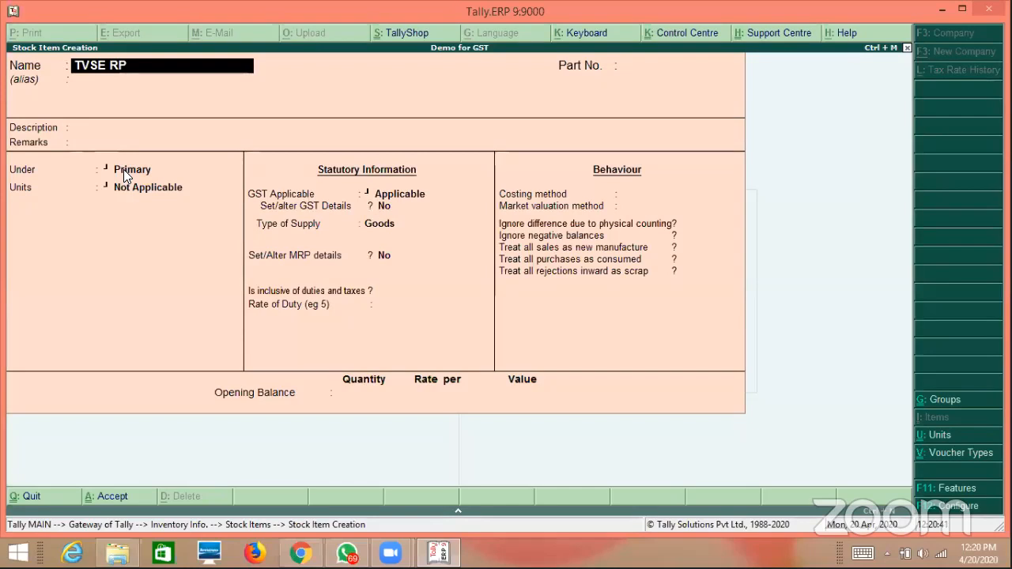
pyautogui.press('Return')
pyautogui.press('Return')
pyautogui.press('Return')
pyautogui.press('Return')
pyautogui.press('Return')
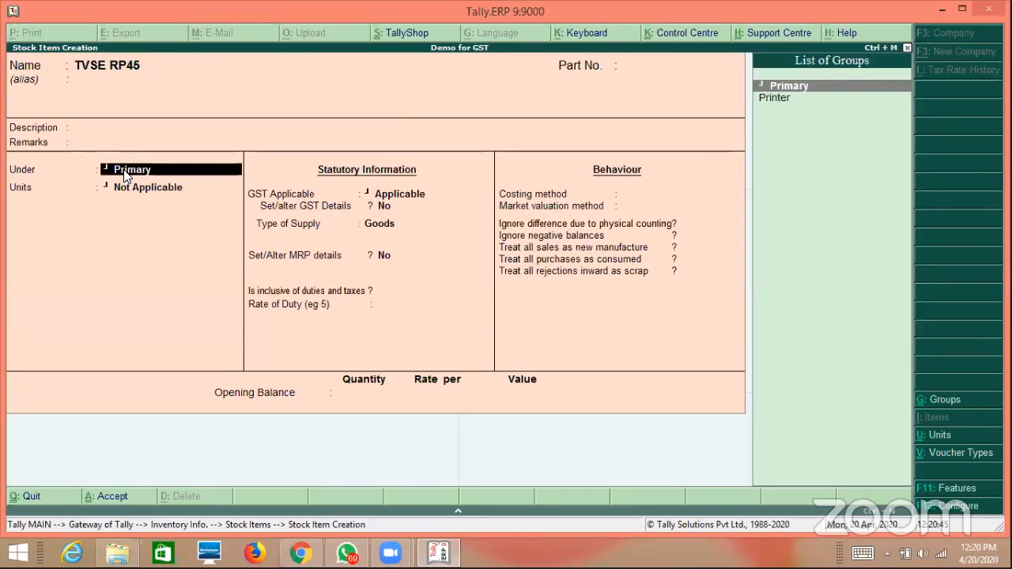
pyautogui.press('Down')
pyautogui.press('Return')
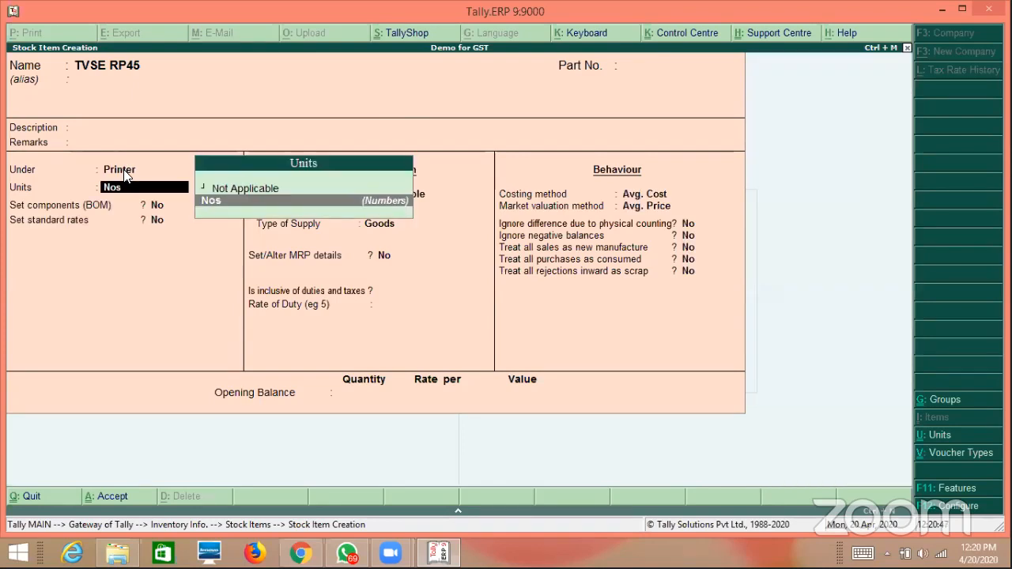
pyautogui.press('Return')
pyautogui.press('Return')
pyautogui.press('Return')
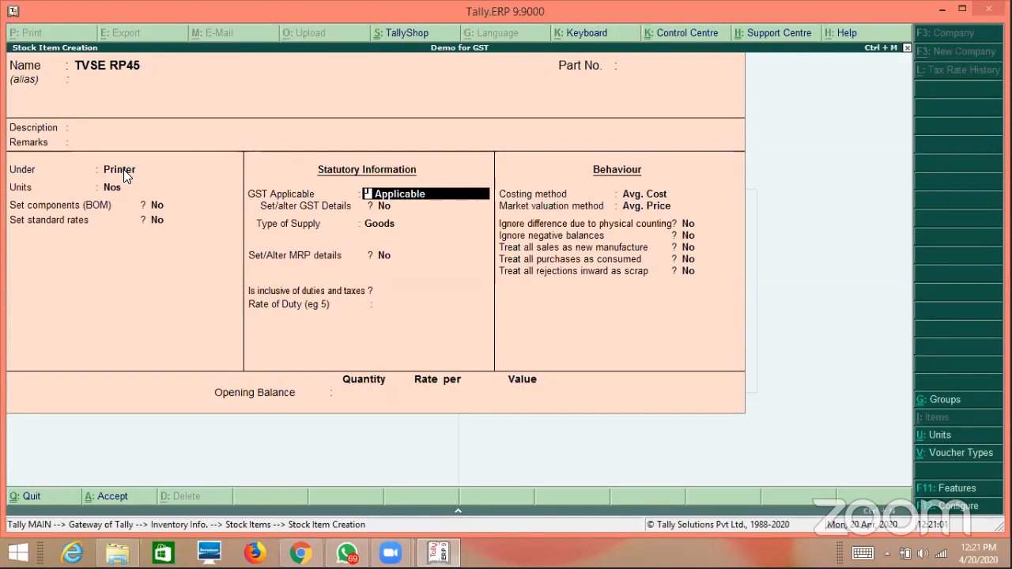
# Turn on TVSE RP45's GST details with HSN 8554 and description DOS Printer.
pyautogui.press('Return')
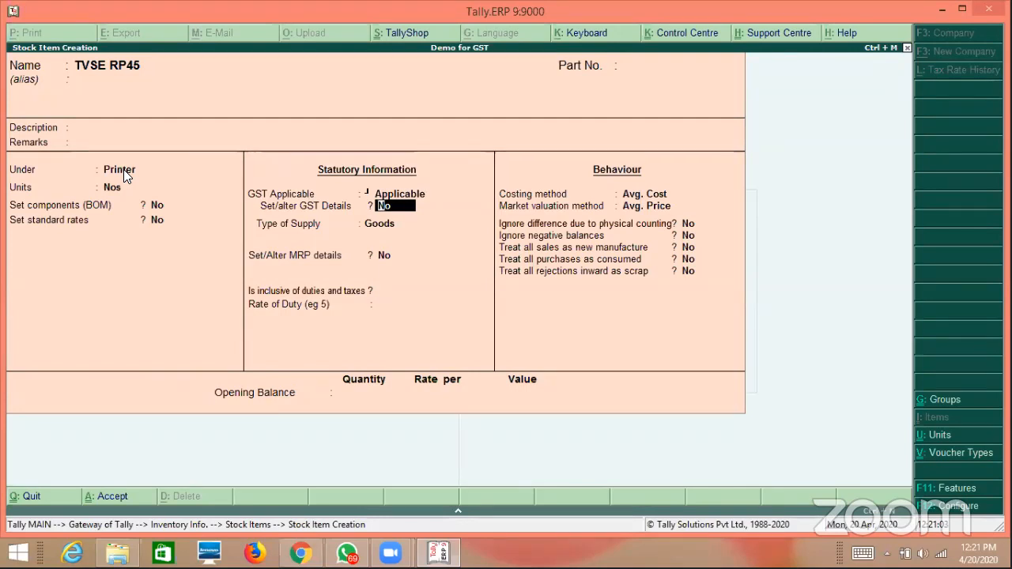
pyautogui.write('y')
pyautogui.press('Return')
pyautogui.press('Return')
pyautogui.press('Return')
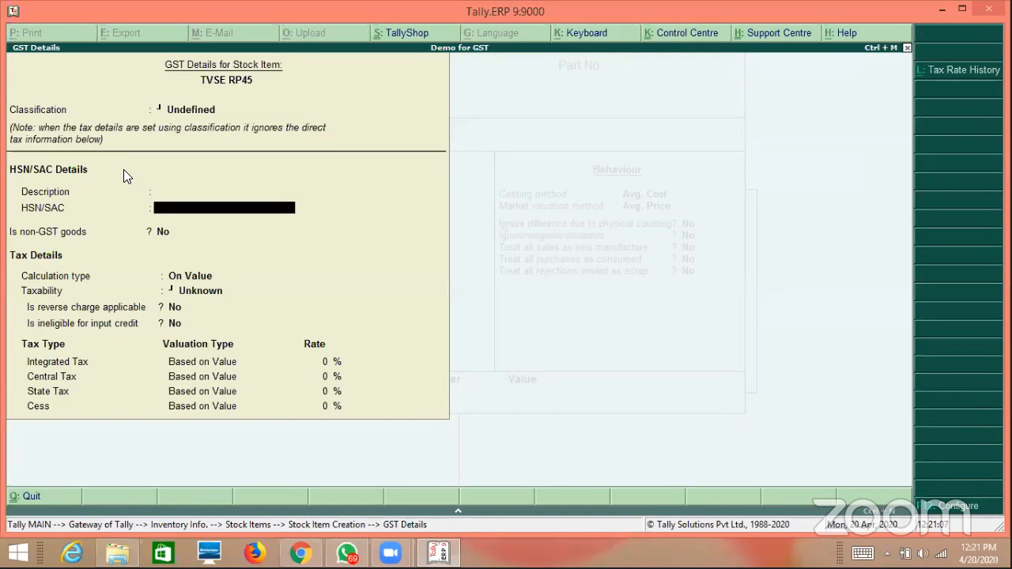
pyautogui.write('85554')
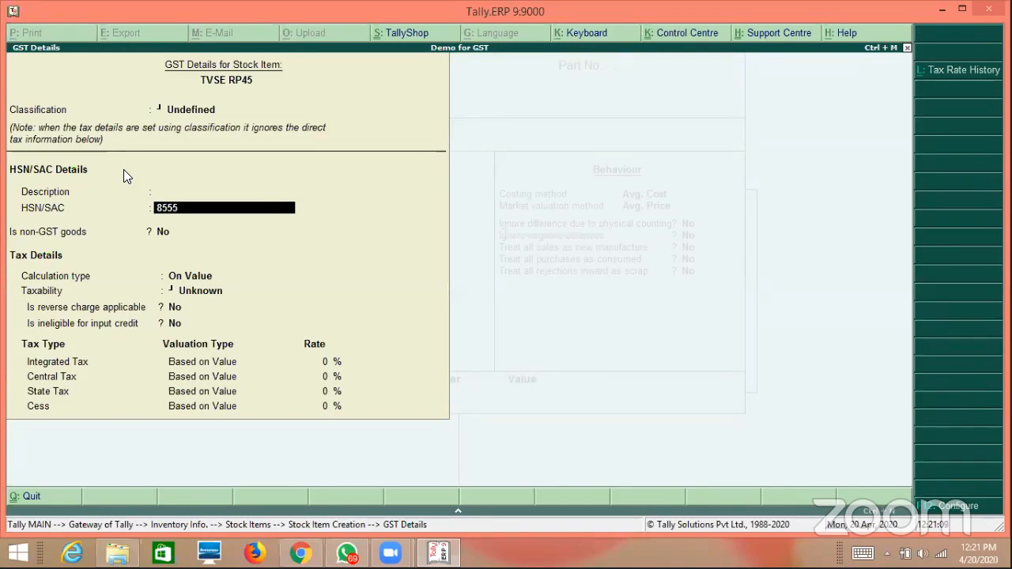
pyautogui.press('BackSpace')
pyautogui.press('BackSpace')
pyautogui.write('4')
pyautogui.press('Up')
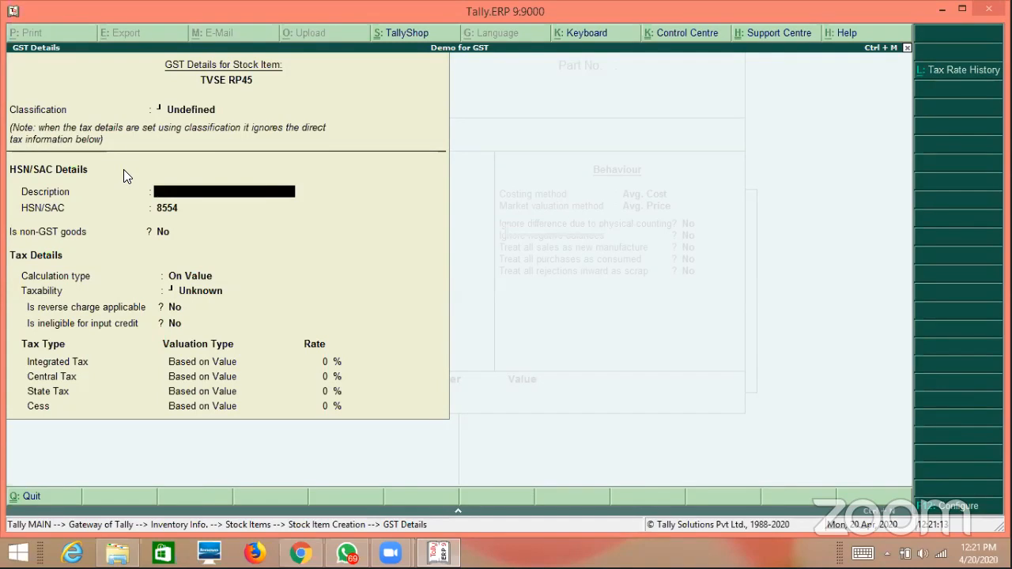
pyautogui.write('DOS Printer')
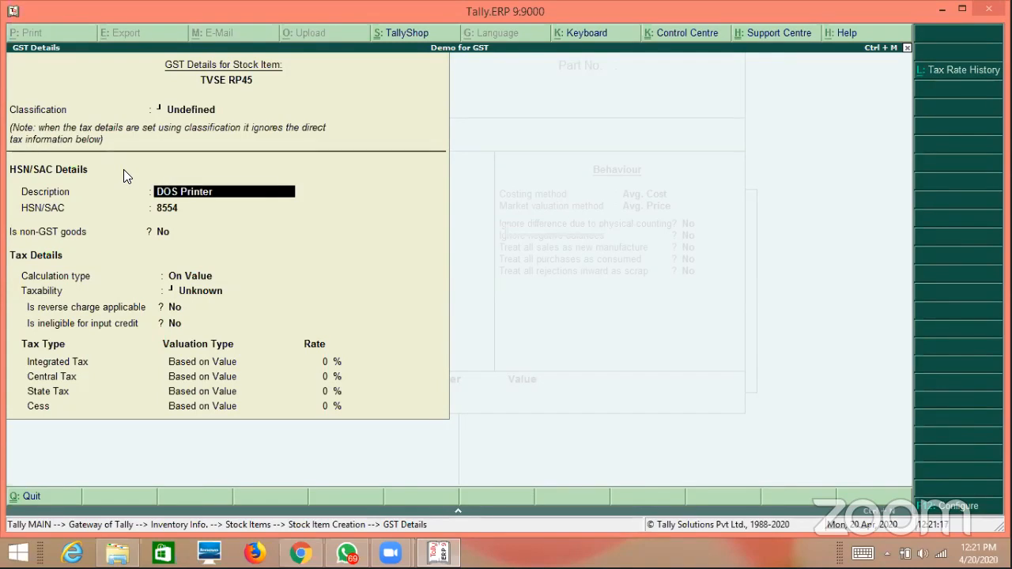
pyautogui.press('Return')
pyautogui.press('Return')
# Set TVSE RP45 as Taxable at 12% integrated tax, Goods supply, and reach the Accept prompt.
pyautogui.press('Return')
pyautogui.press('Down')
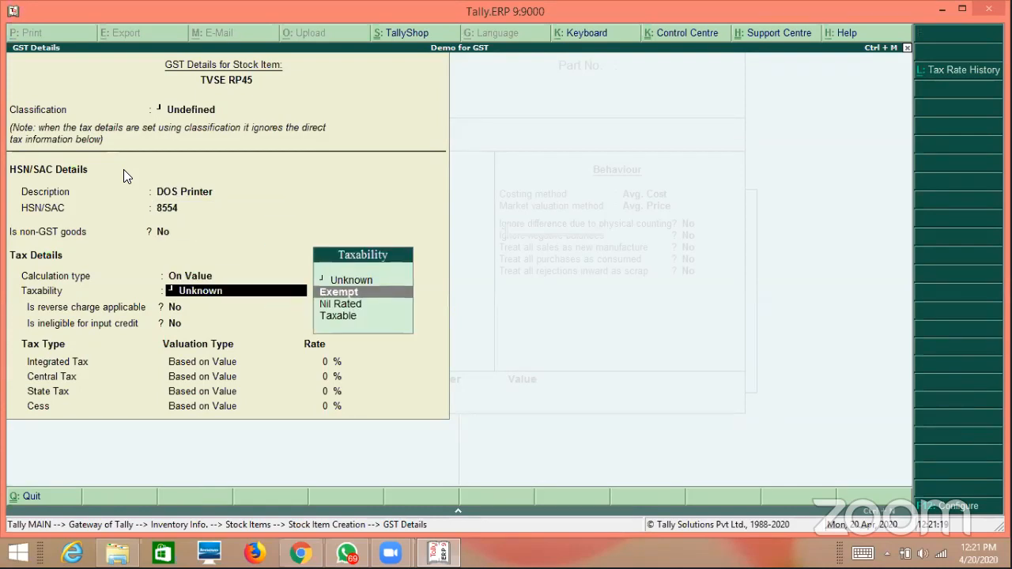
pyautogui.press('Down')
pyautogui.press('Down')
pyautogui.press('Return')
pyautogui.press('Return')
pyautogui.press('Return')
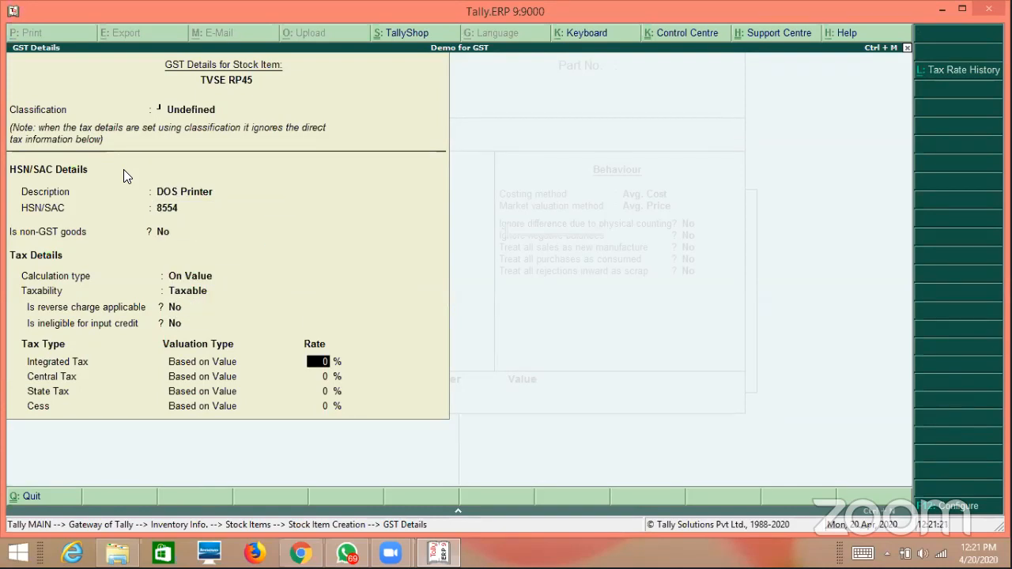
pyautogui.write('12')
pyautogui.press('Return')
pyautogui.press('Return')
pyautogui.press('Return')
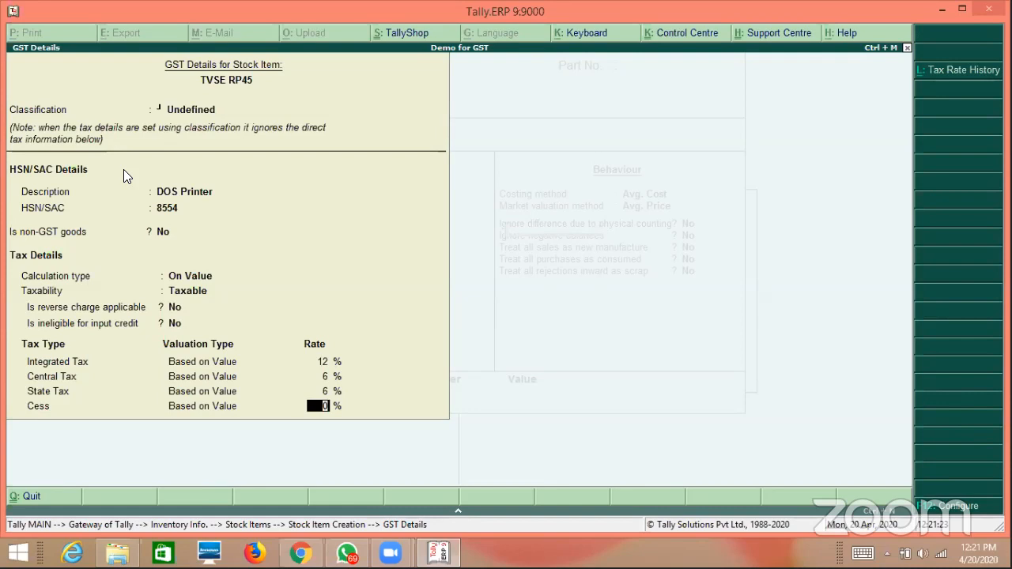
pyautogui.press('Return')
pyautogui.press('Return')
pyautogui.press('Return')
pyautogui.press('Return')
pyautogui.press('Return')
pyautogui.press('Return')
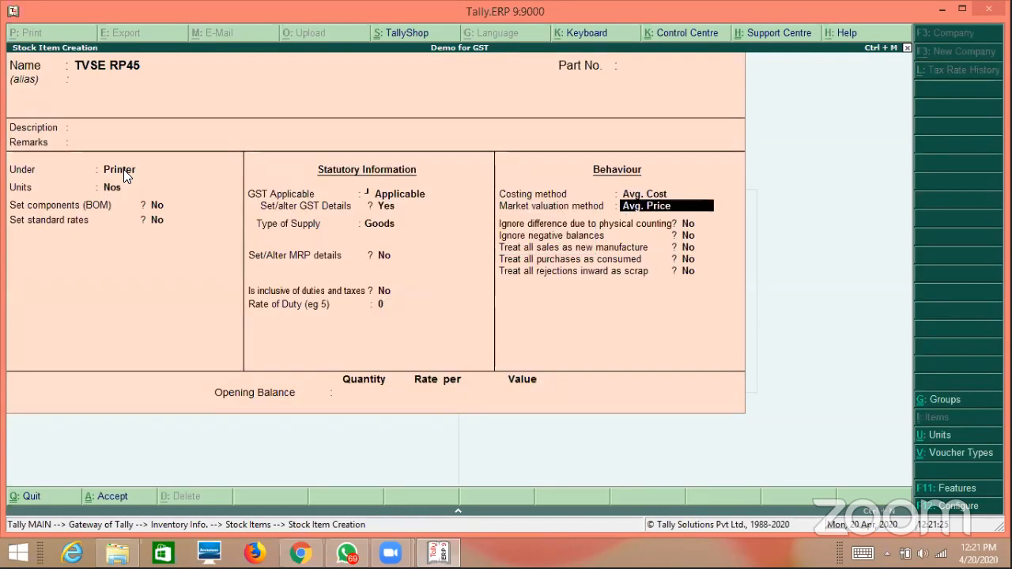
pyautogui.press('Return')
pyautogui.press('Return')
pyautogui.press('Return')
pyautogui.press('Return')
pyautogui.press('Return')
pyautogui.press('Return')
pyautogui.press('Return')
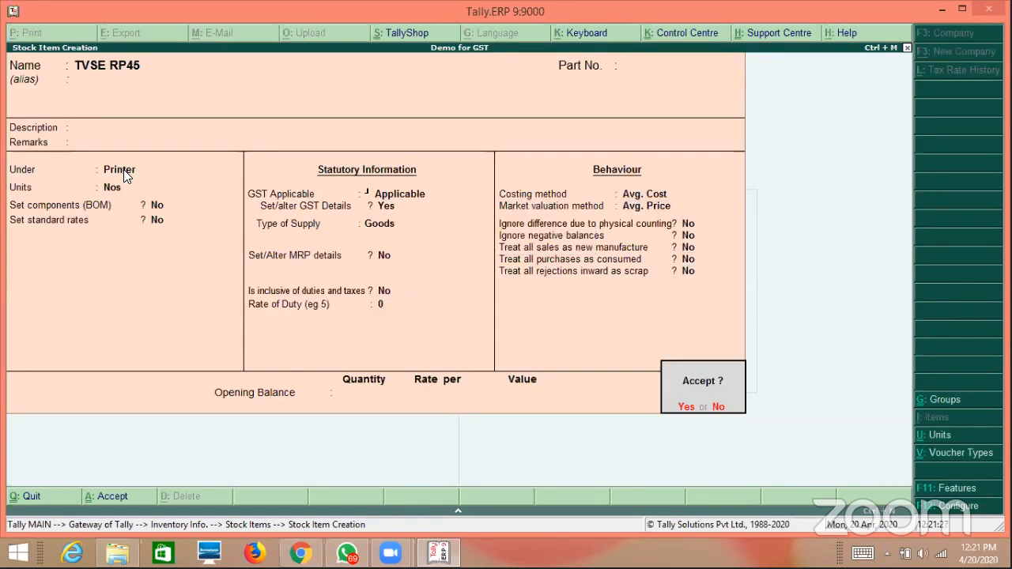
pyautogui.click(124, 170)
pyautogui.press('Return')
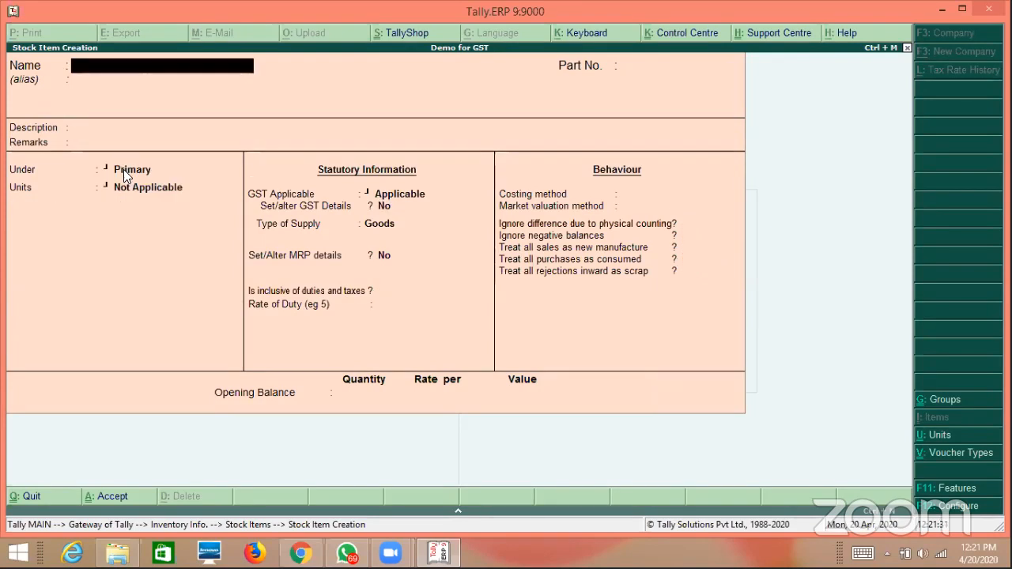
# Leave the creation form, open MS Printer in Alter, and quit it unchanged.
pyautogui.press('Escape')
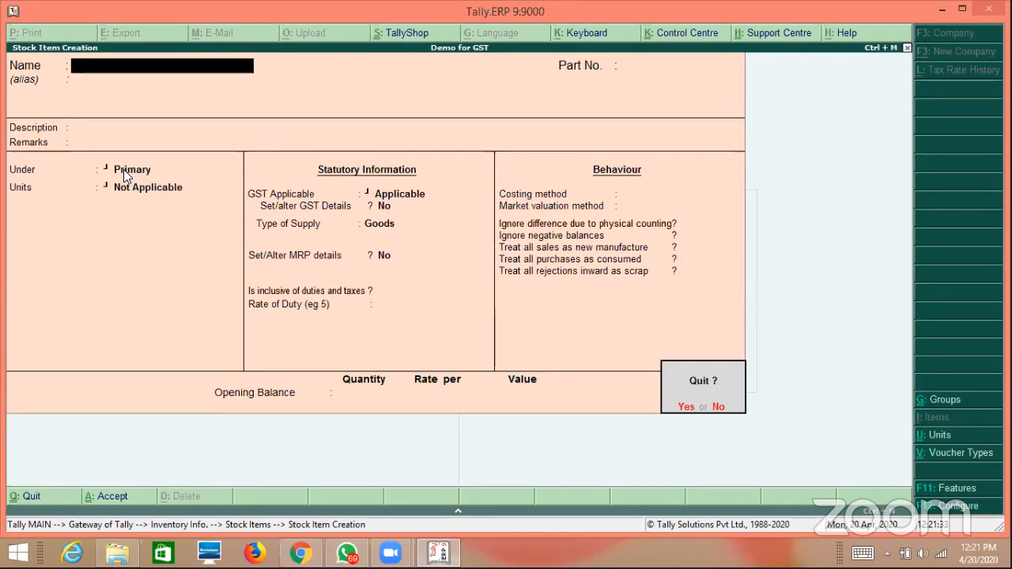
pyautogui.press('Return')
pyautogui.press('a')
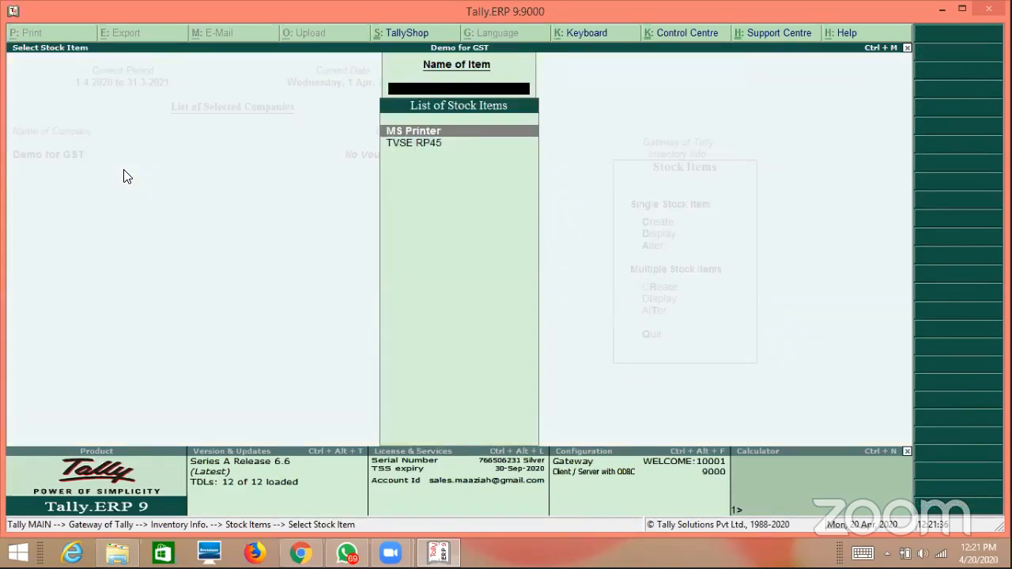
pyautogui.press('Return')
pyautogui.press('Return')
pyautogui.press('Return')
pyautogui.press('Return')
pyautogui.press('Return')
pyautogui.press('Return')
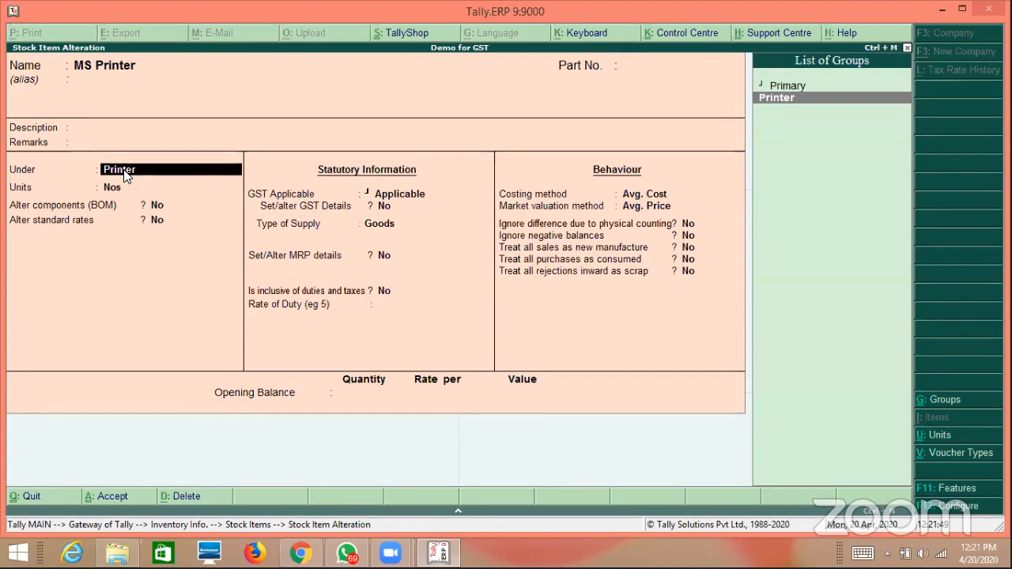
pyautogui.press('BackSpace')
pyautogui.press('Escape')
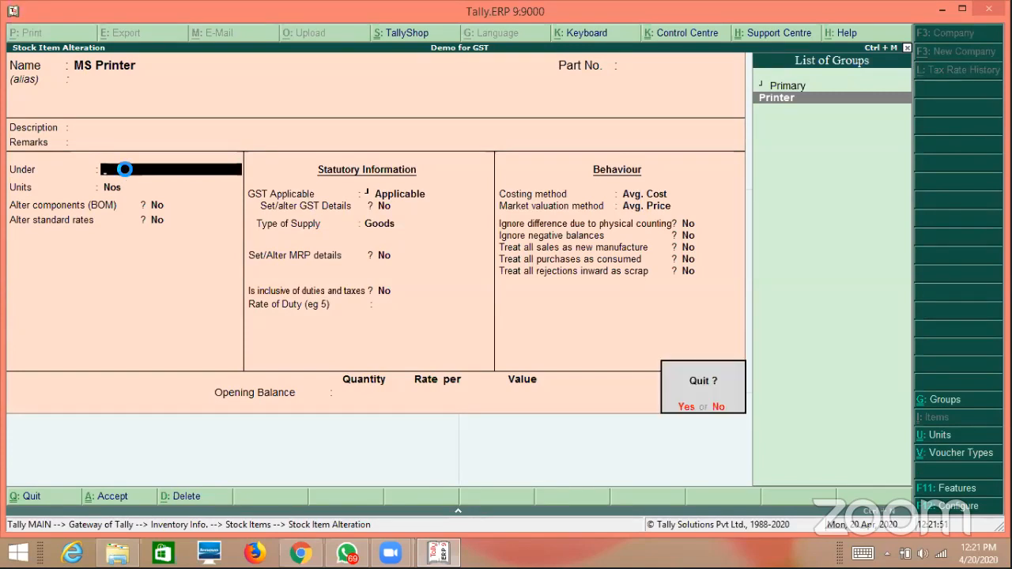
pyautogui.press('Return')
# Open TVSE RP45, view its 12% GST details, and quit without saving.
pyautogui.press('Down')
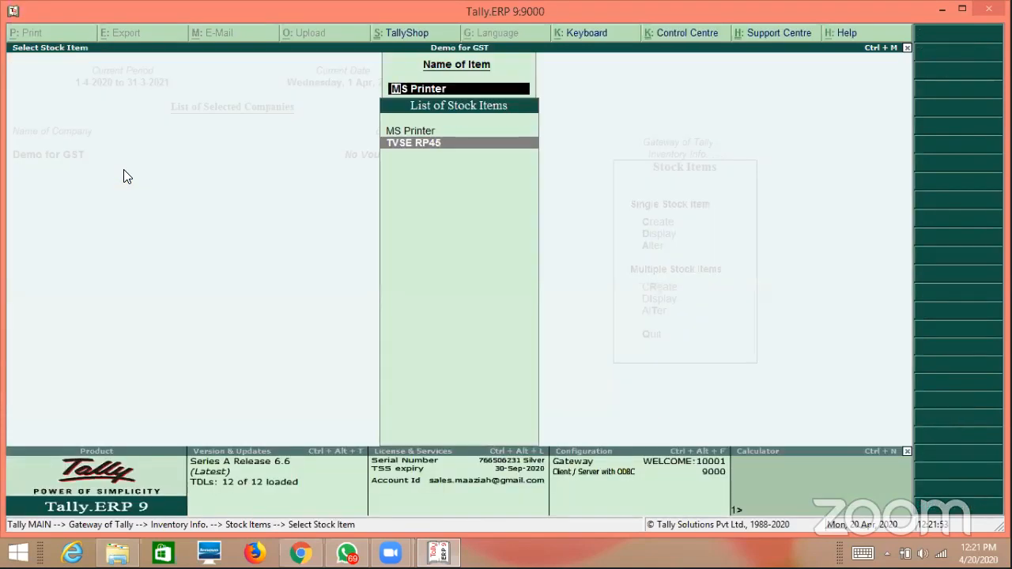
pyautogui.press('Return')
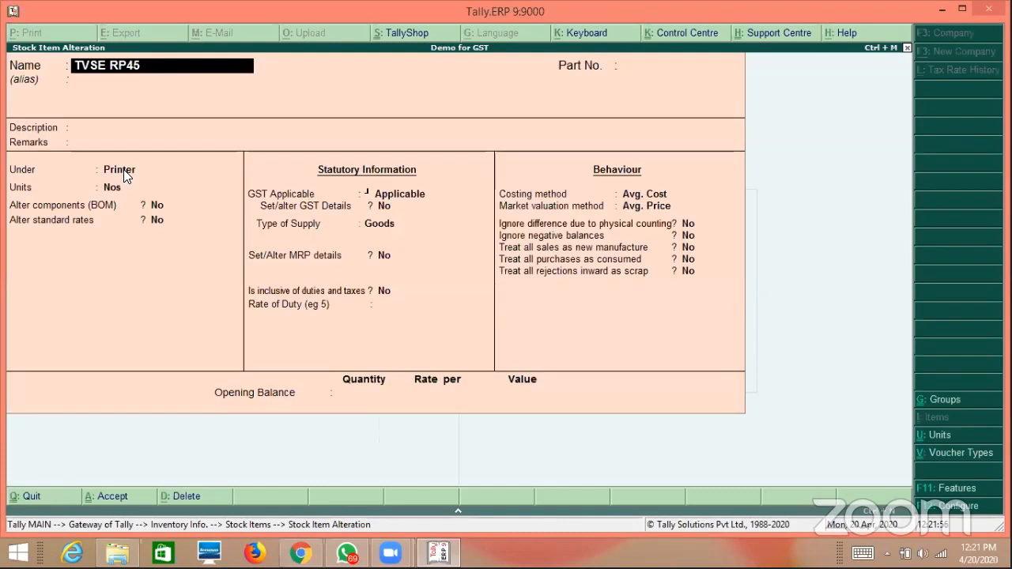
pyautogui.press('Return')
pyautogui.press('Return')
pyautogui.press('Return')
pyautogui.press('Return')
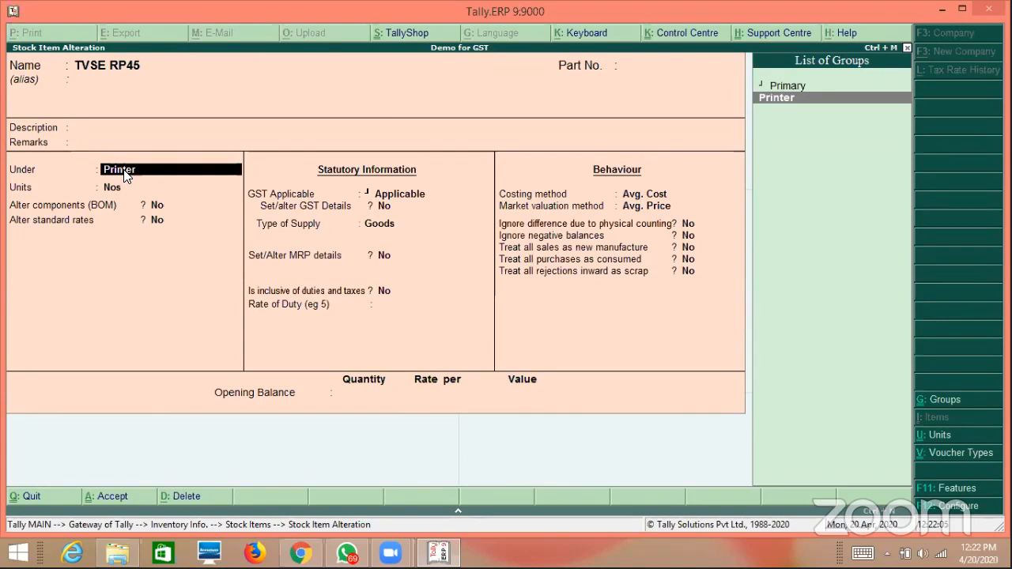
pyautogui.press('Return')
pyautogui.press('Return')
pyautogui.press('Return')
pyautogui.press('Return')
pyautogui.press('Return')
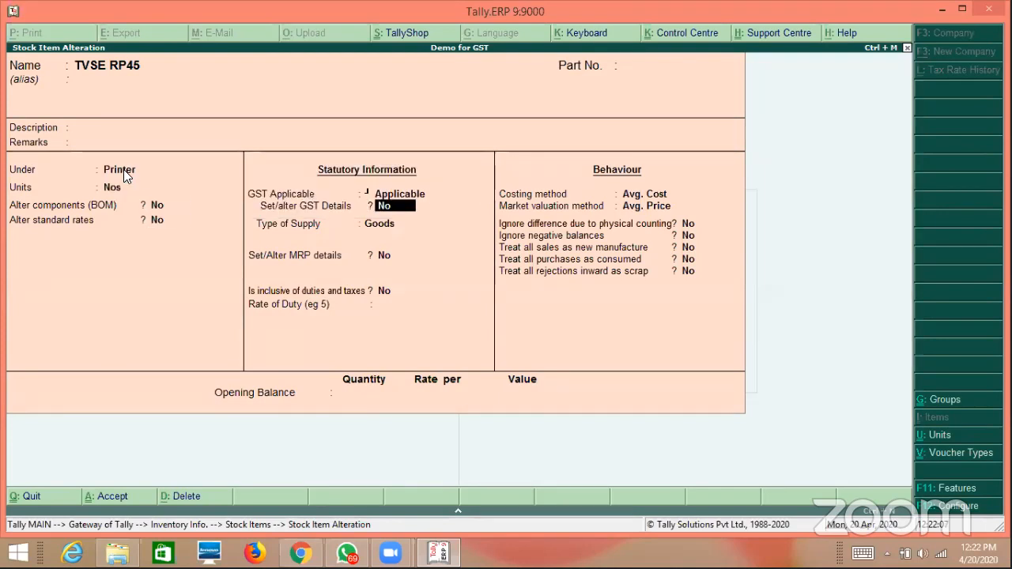
pyautogui.press('y')
pyautogui.press('Return')
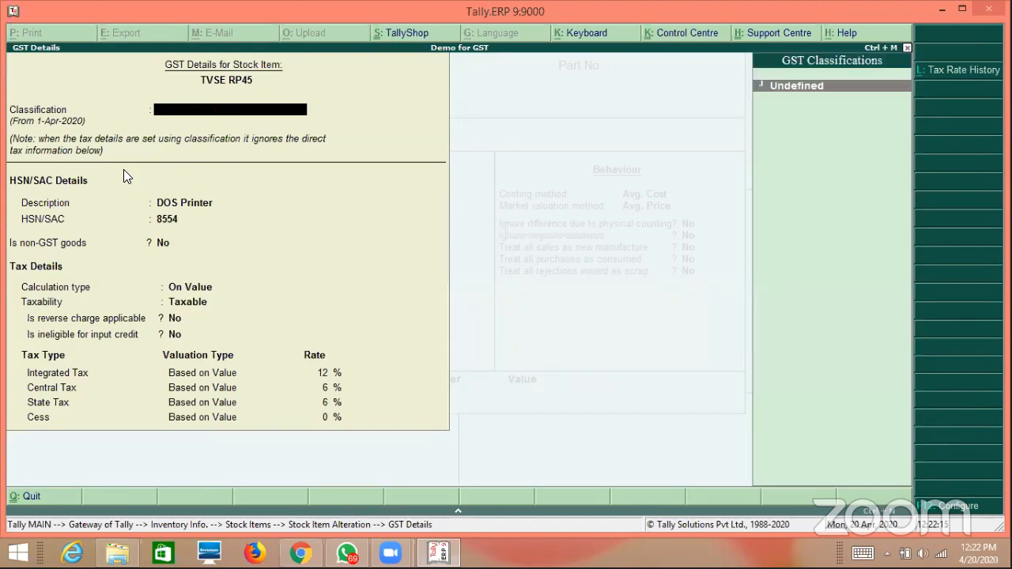
pyautogui.press('Escape')
pyautogui.press('y')
pyautogui.press('Escape')
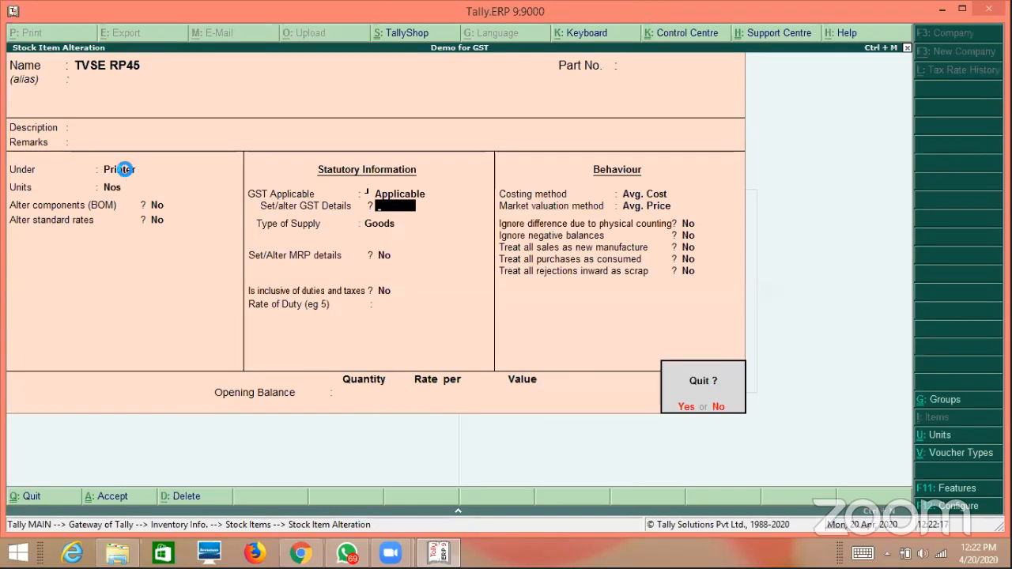
pyautogui.press('y')
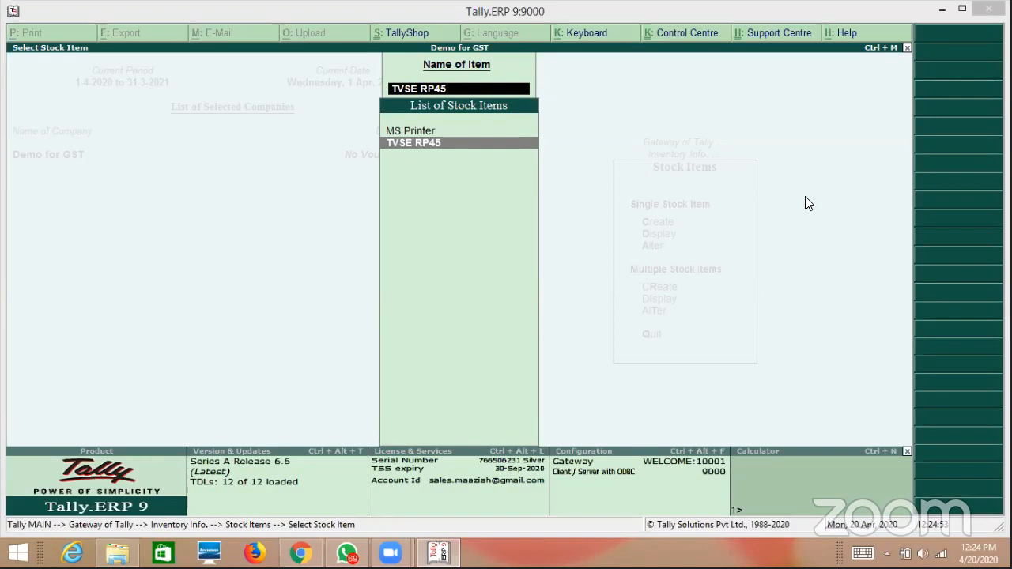
# Start creating a new ledger from Accounts Info > Ledgers.
pyautogui.press('Escape')
pyautogui.press('Escape')
pyautogui.press('Escape')
pyautogui.press('Escape')
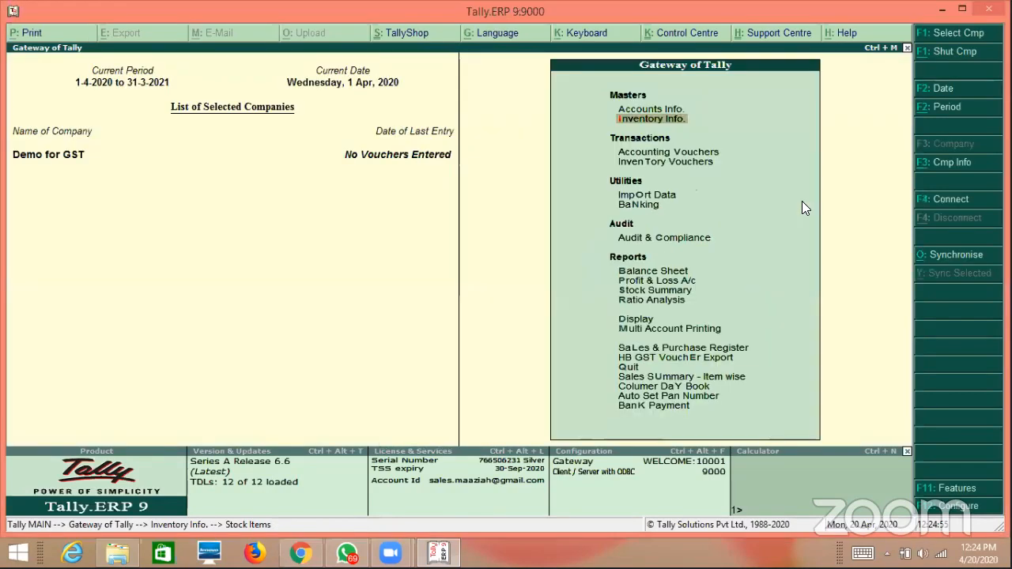
pyautogui.press('Up')
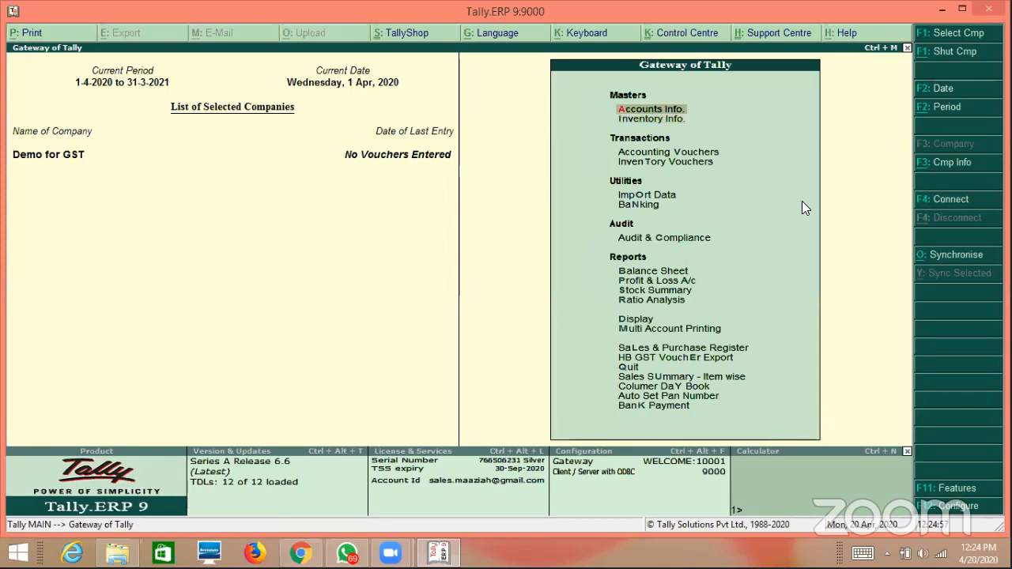
pyautogui.press('Return')
pyautogui.press('Down')
pyautogui.press('Return')
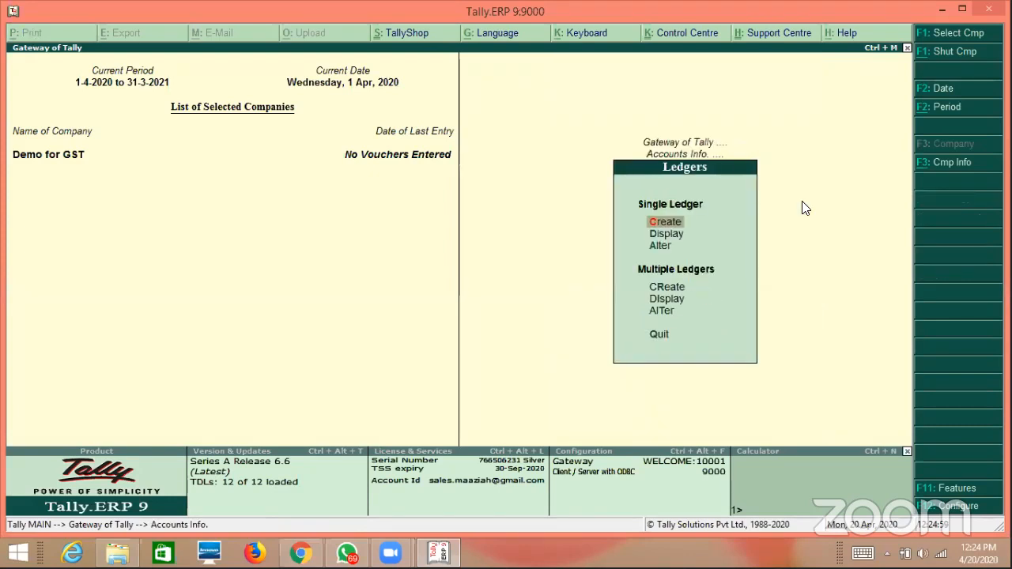
pyautogui.press('Return')
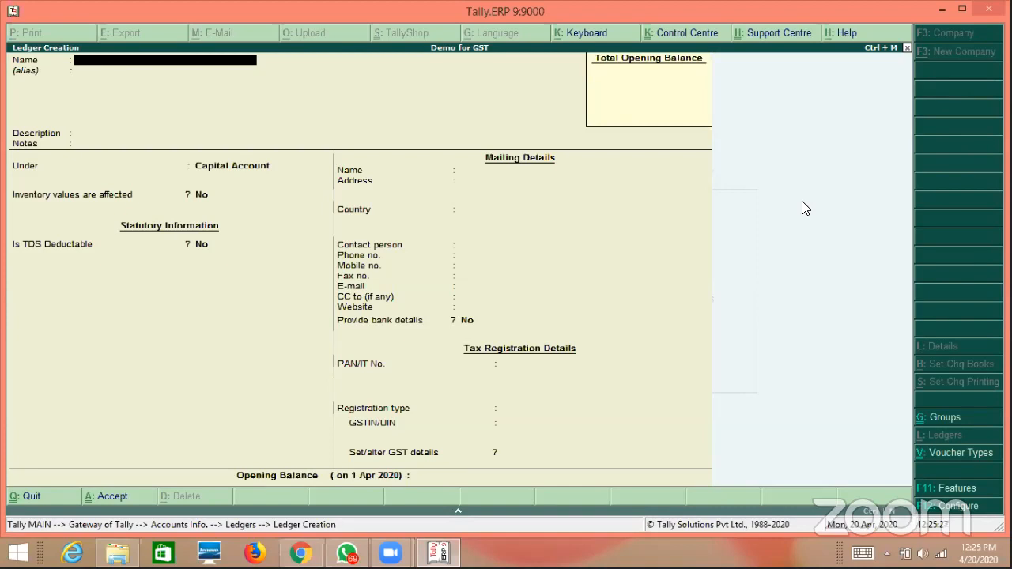
# Name the ledger GST Sales under Sales Accounts and bring up its GST details.
pyautogui.write('GST Sales')
pyautogui.press('Return')
pyautogui.press('Return')
pyautogui.press('Return')
pyautogui.press('Return')
pyautogui.write('Sa')
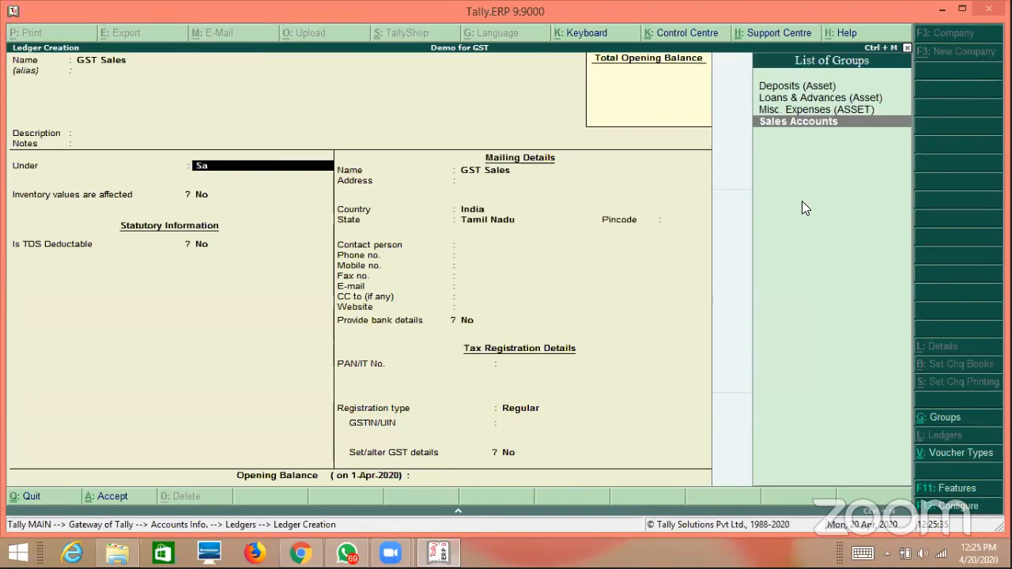
pyautogui.press('Return')
pyautogui.press('Return')
pyautogui.press('Return')
pyautogui.press('Return')
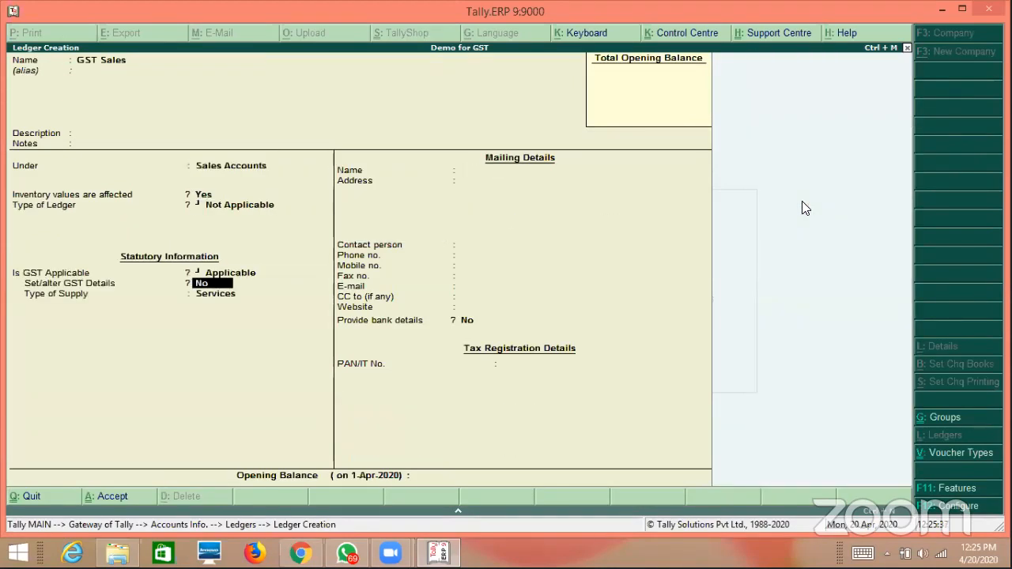
pyautogui.write('y')
pyautogui.press('Return')
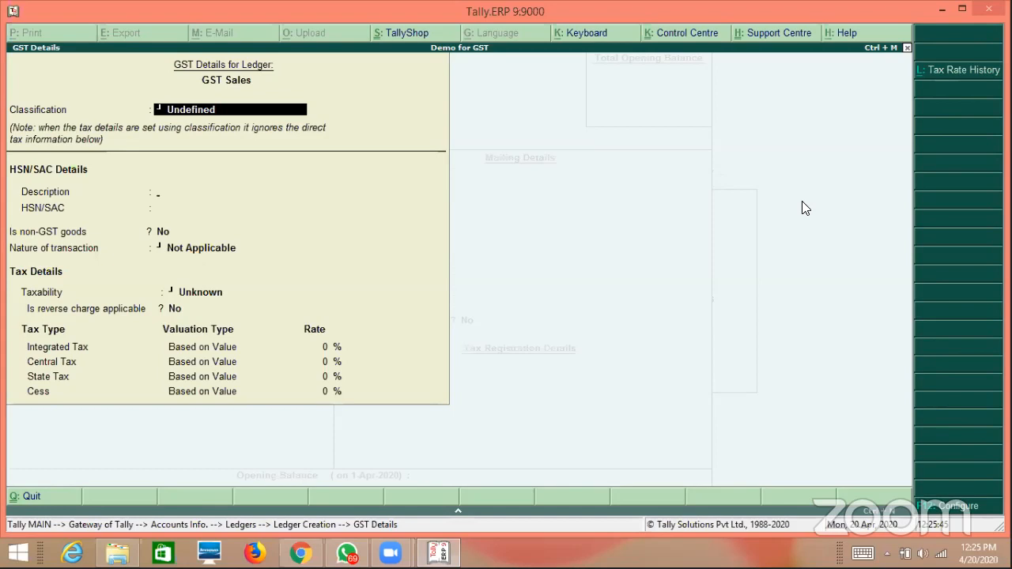
# Leave the GST details unset, switch Set/alter GST Details to No and choose Goods supply.
pyautogui.press('Return')
pyautogui.press('Return')
pyautogui.press('Return')
pyautogui.press('Return')
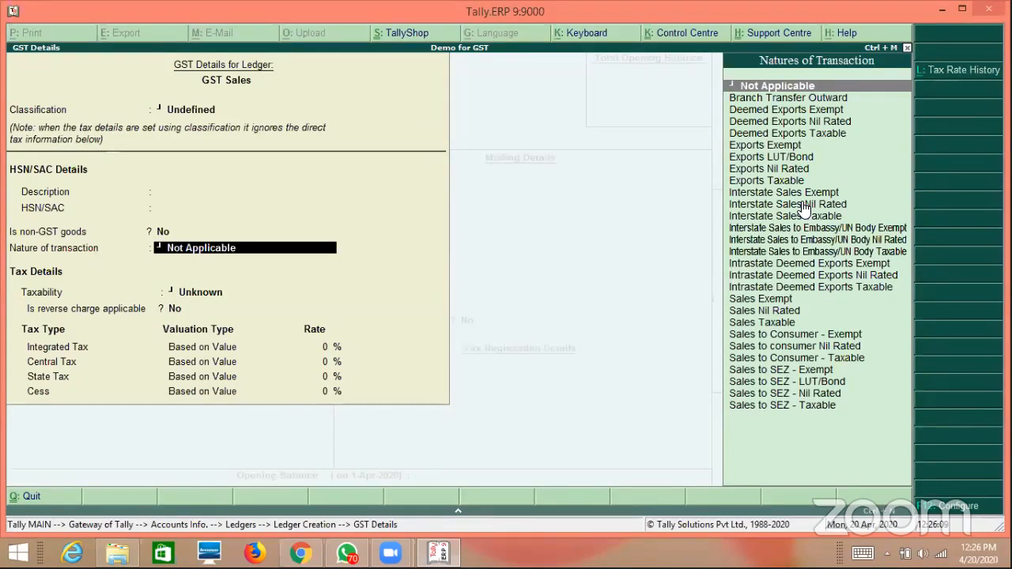
pyautogui.press('Return')
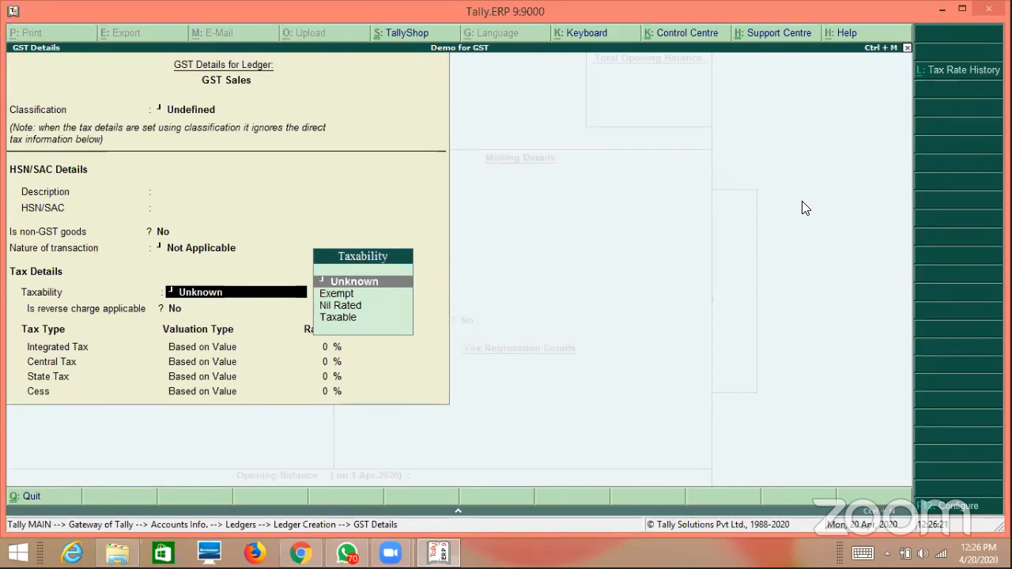
pyautogui.press('Escape')
pyautogui.press('Return')
pyautogui.write('n')
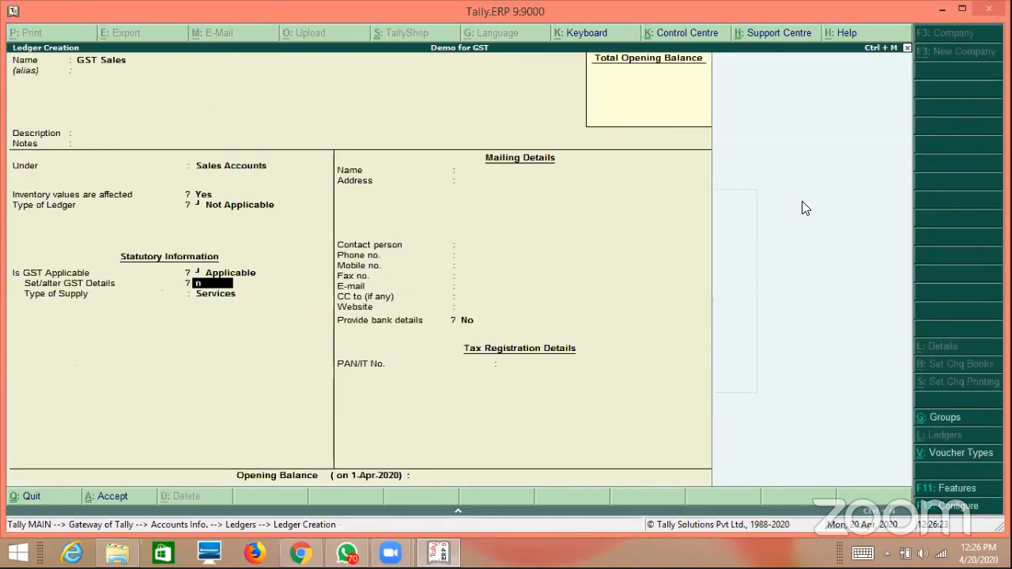
pyautogui.press('Return')
pyautogui.press('Up')
pyautogui.press('Return')
pyautogui.press('Return')
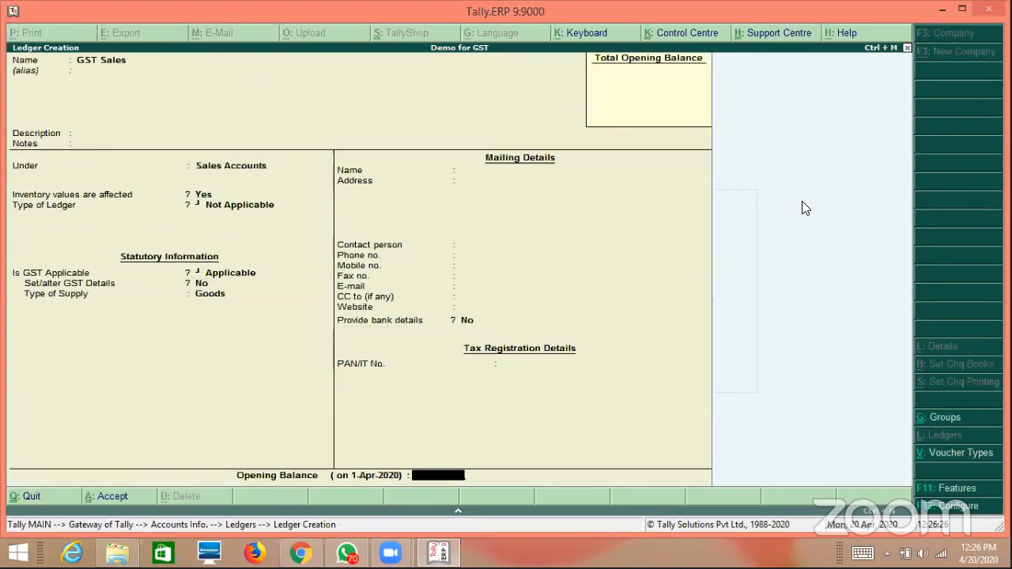
pyautogui.press('Return')
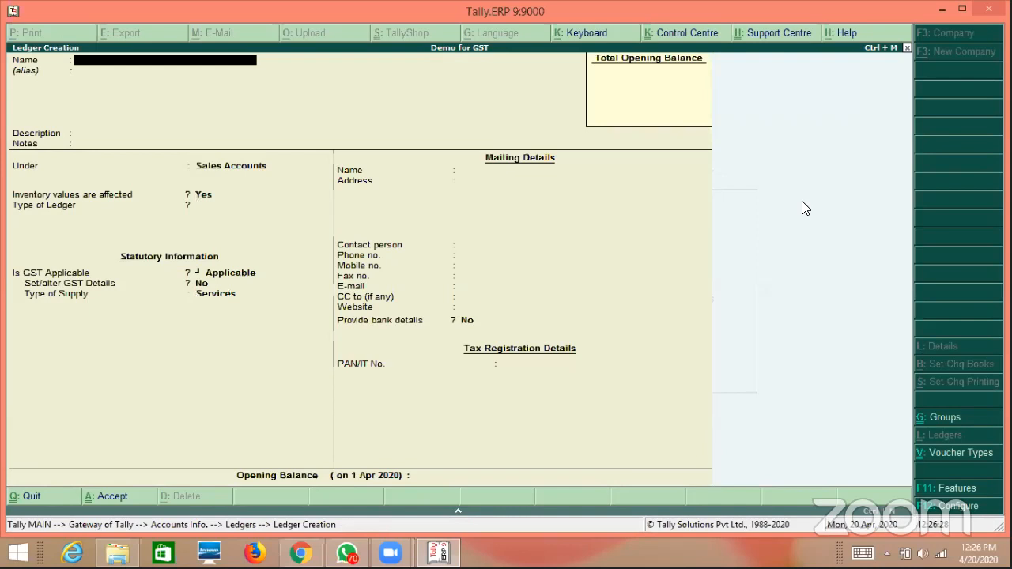
# Name the new ledger GST Purchases and place it under Purchase Accounts.
pyautogui.write('GST Purchases')
pyautogui.press('Return')
pyautogui.press('Return')
pyautogui.press('Return')
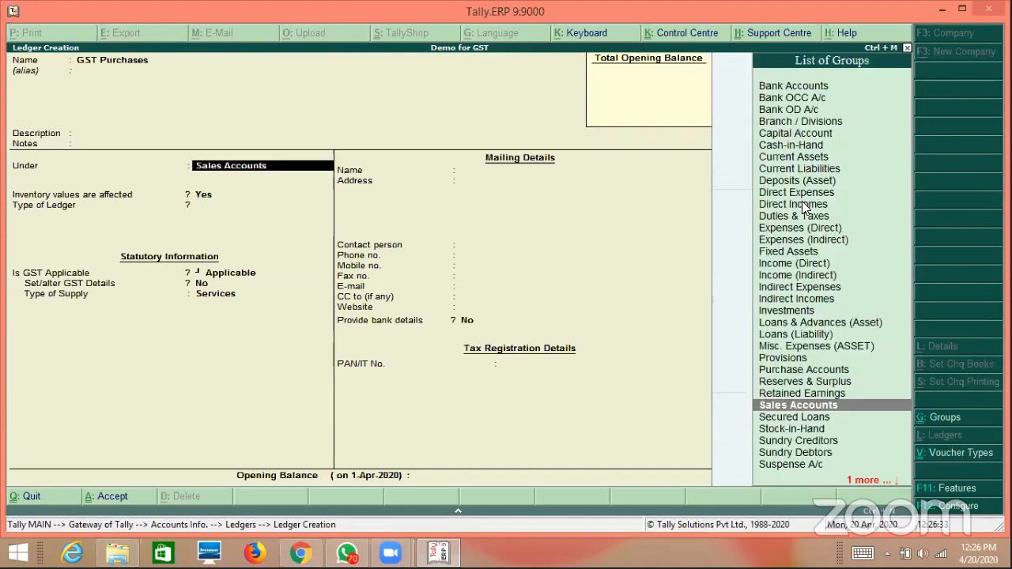
pyautogui.write('Pu')
pyautogui.press('Return')
pyautogui.press('Return')
pyautogui.press('Return')
pyautogui.press('Return')
pyautogui.press('Return')
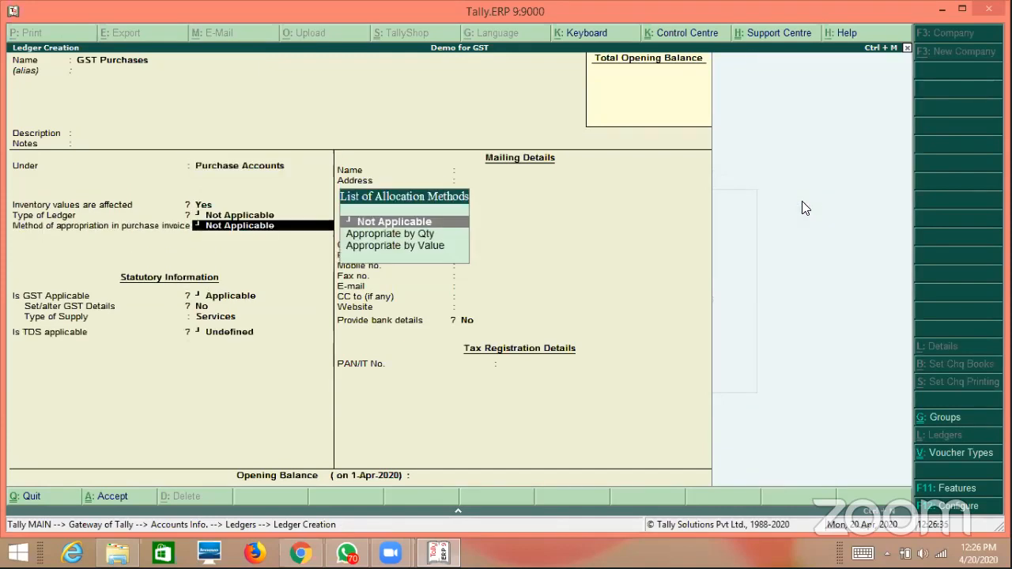
# Set GST details No, supply type Goods and TDS Not Applicable, then save.
pyautogui.press('Return')
pyautogui.press('Up')
pyautogui.press('Return')
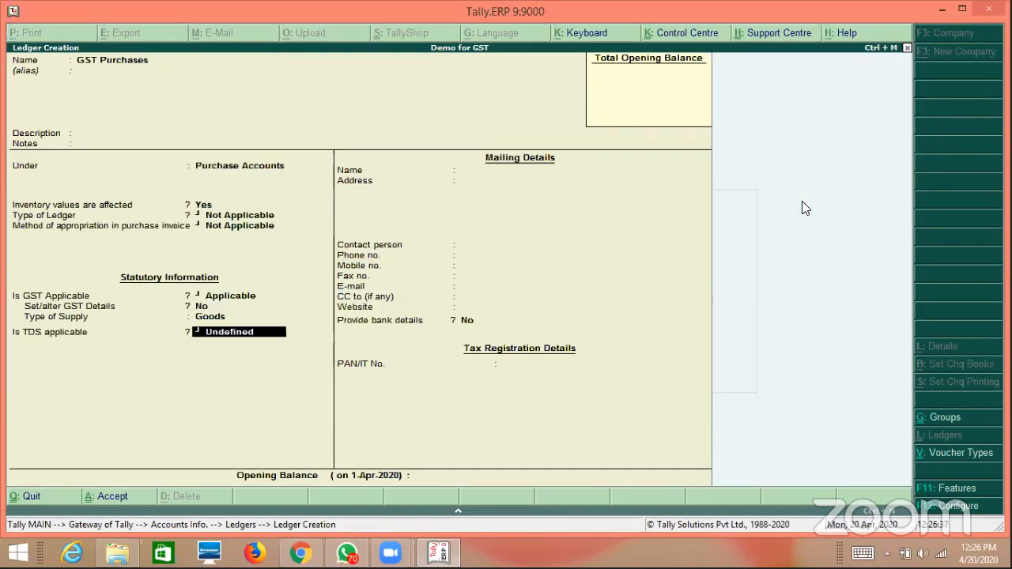
pyautogui.press('Up')
pyautogui.press('Up')
pyautogui.press('Down')
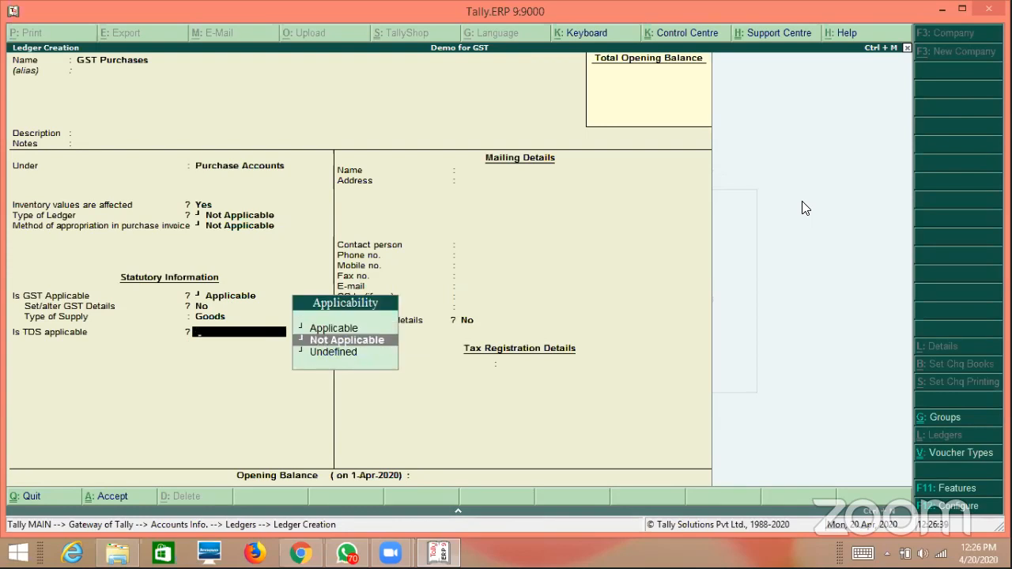
pyautogui.press('Return')
pyautogui.hotkey('ctrl', 'a')
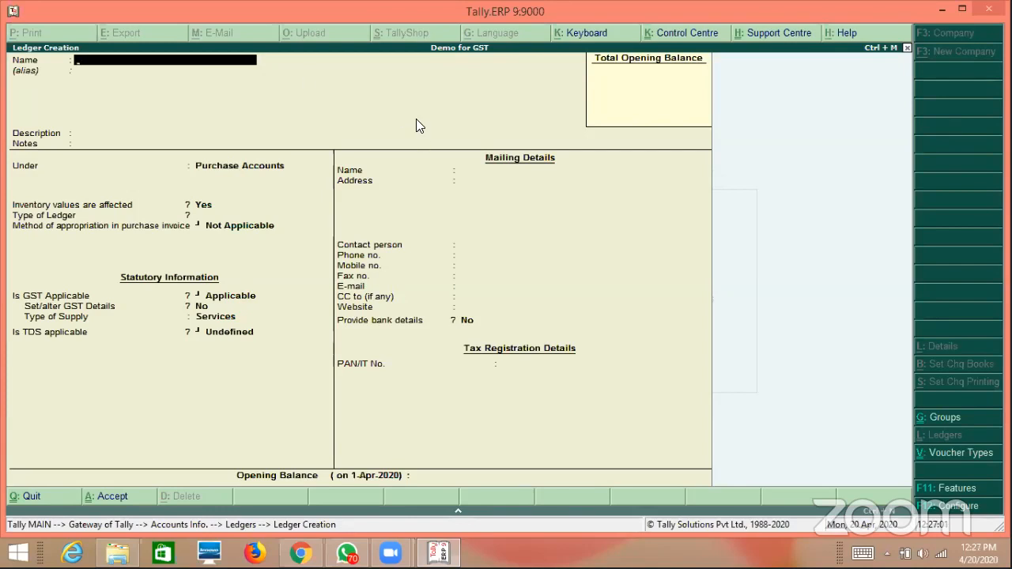
# Name the new ledger Input CGST and place it under Current Assets.
pyautogui.write('Input CGST')
pyautogui.press('Return')
pyautogui.press('Return')
pyautogui.press('Return')
pyautogui.press('Return')
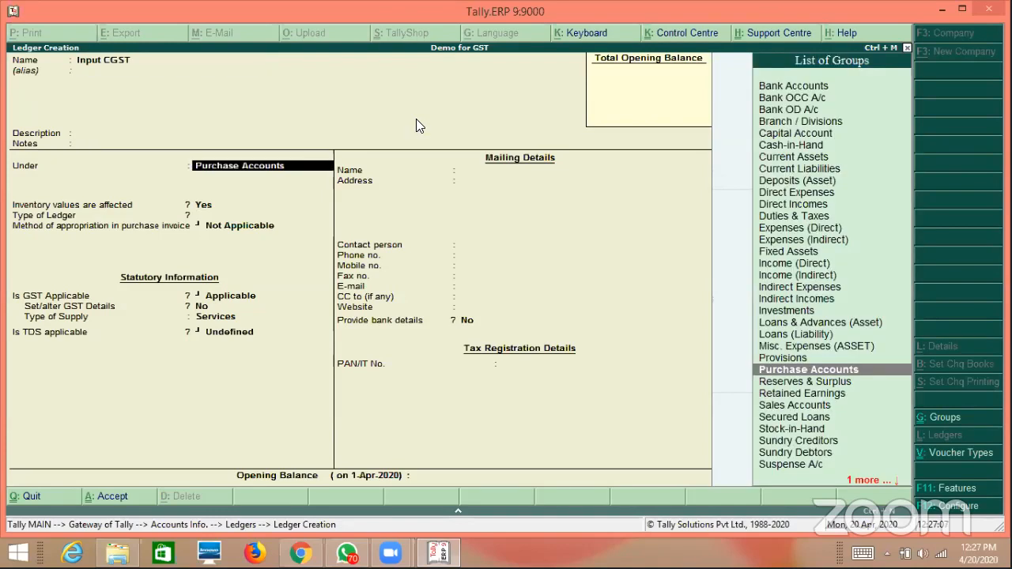
pyautogui.write('Cu')
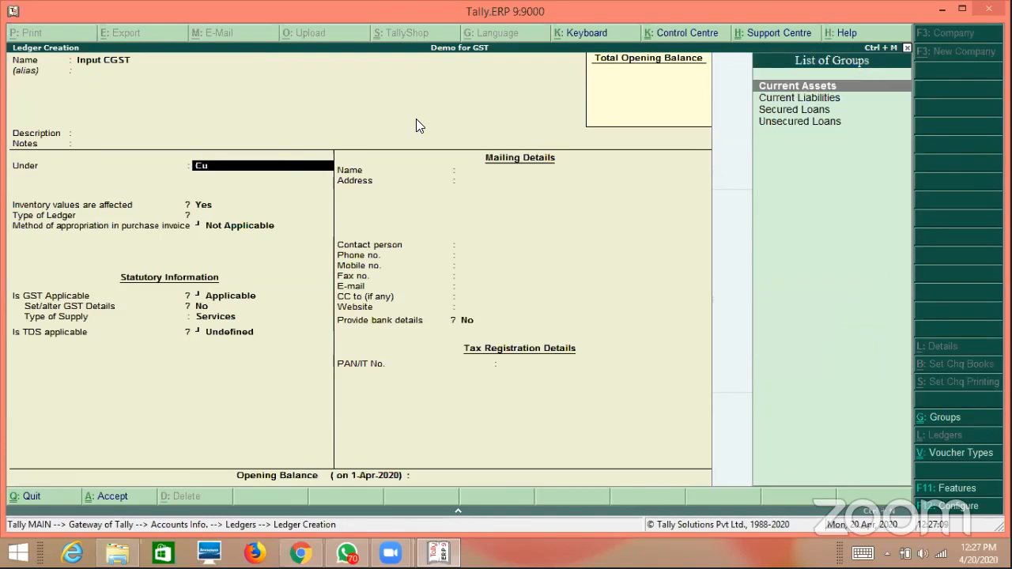
pyautogui.press('Return')
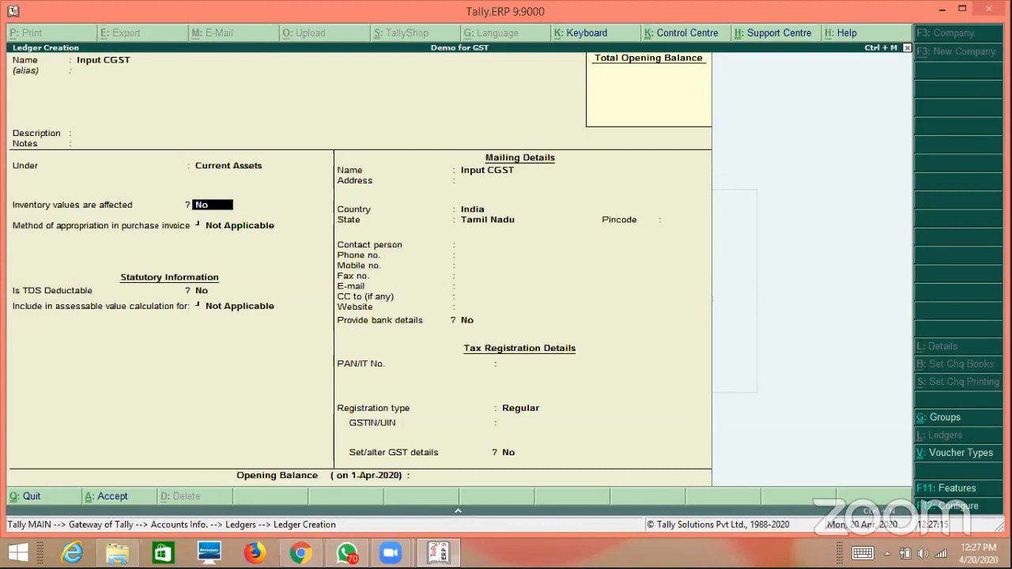
# Enable tax ledgers under other groups in the ledger configuration (F12).
pyautogui.click(957, 506)
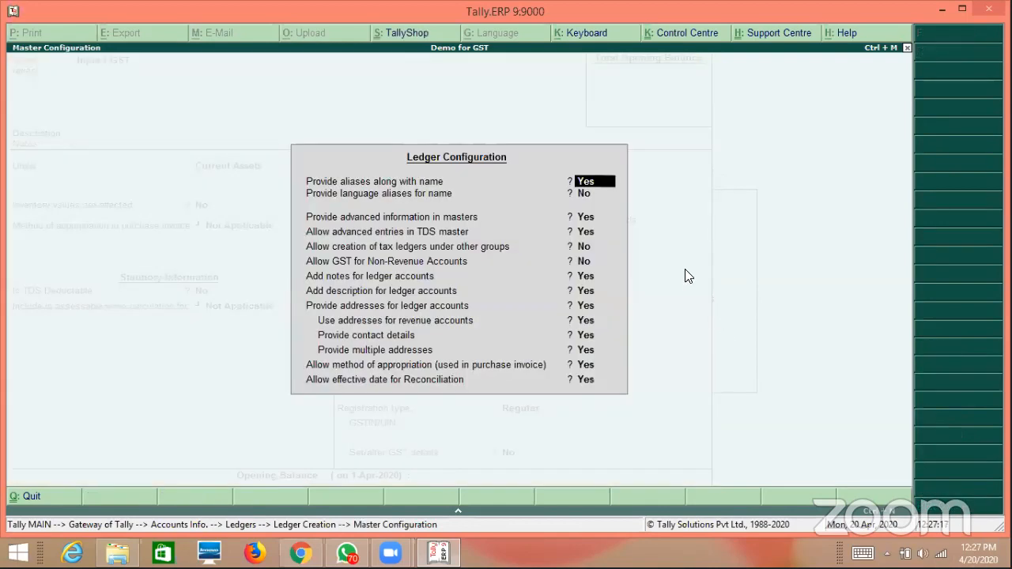
pyautogui.press('Down')
pyautogui.press('Down')
pyautogui.press('Down')
pyautogui.press('Down')
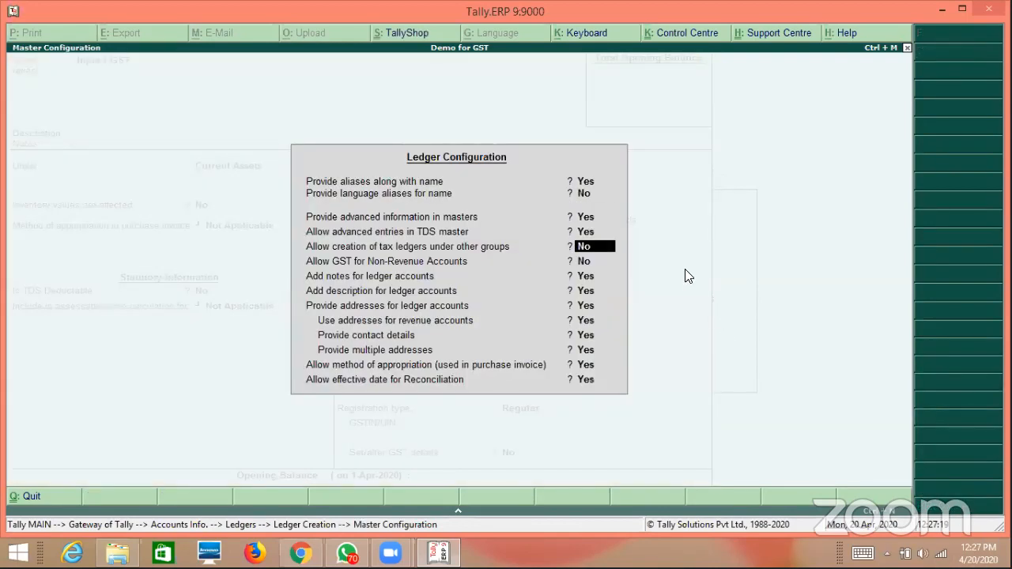
pyautogui.write('y')
pyautogui.press('Return')
pyautogui.hotkey('ctrl', 'a')
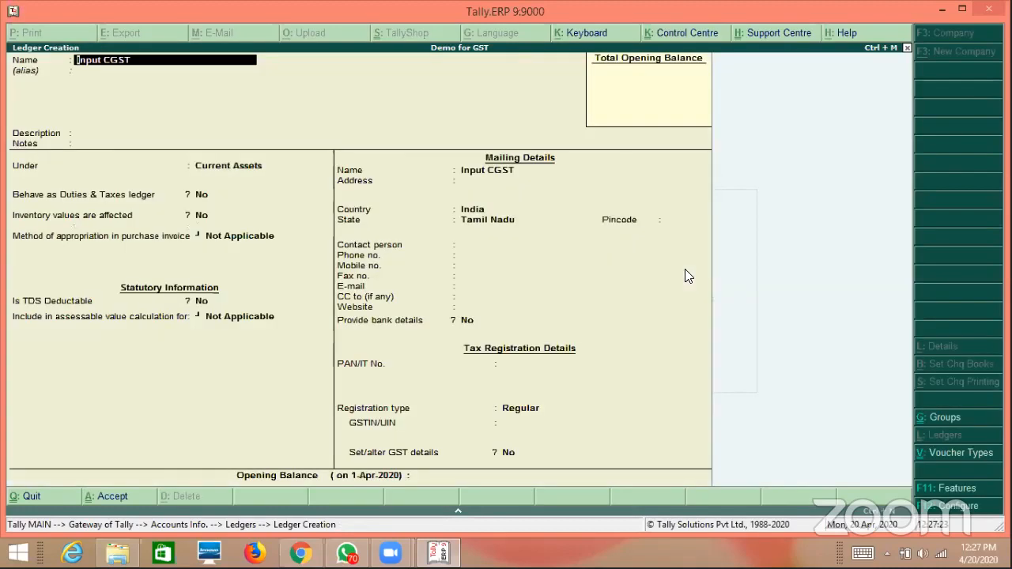
# Make Input CGST a GST duties ledger with Central Tax type and save it.
pyautogui.press('Return')
pyautogui.press('Return')
pyautogui.press('Return')
pyautogui.press('Return')
pyautogui.write('y')
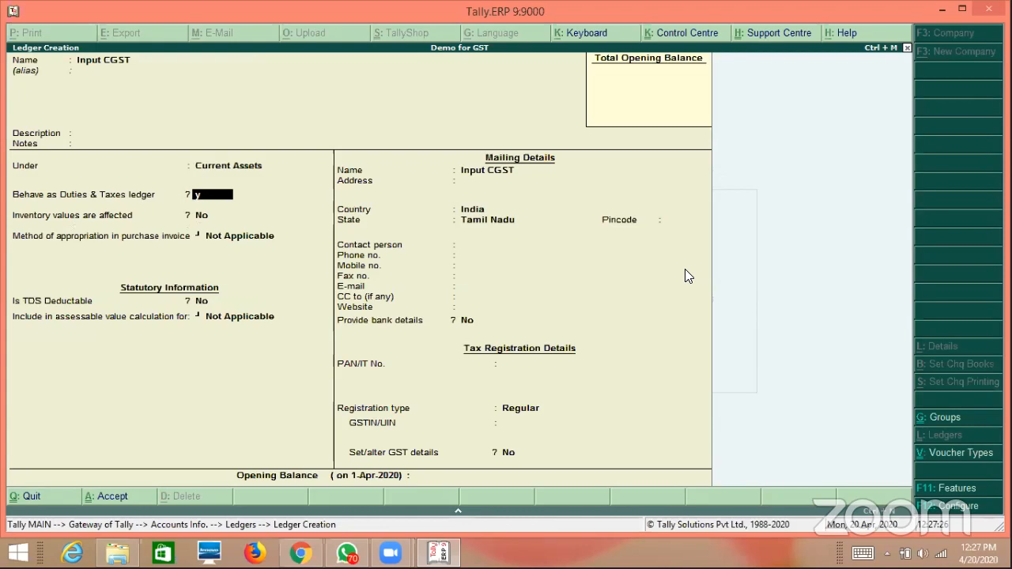
pyautogui.press('Return')
pyautogui.press('Up')
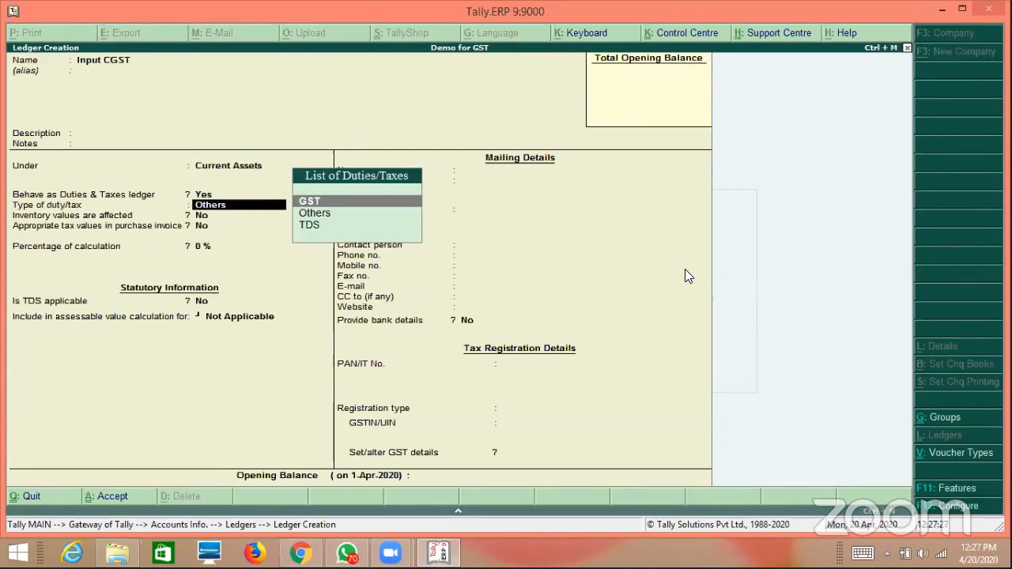
pyautogui.press('Return')
pyautogui.press('Return')
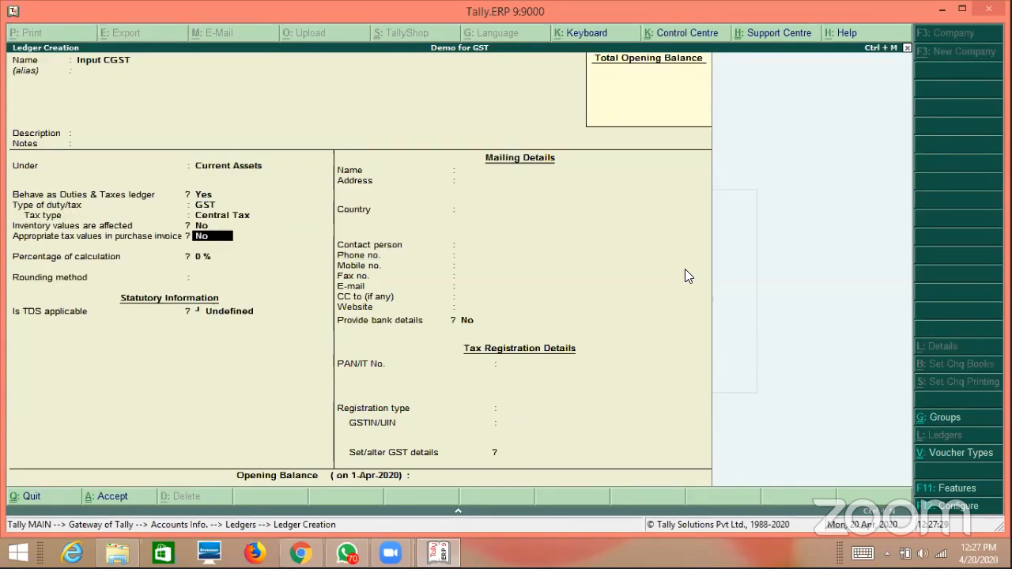
pyautogui.press('Return')
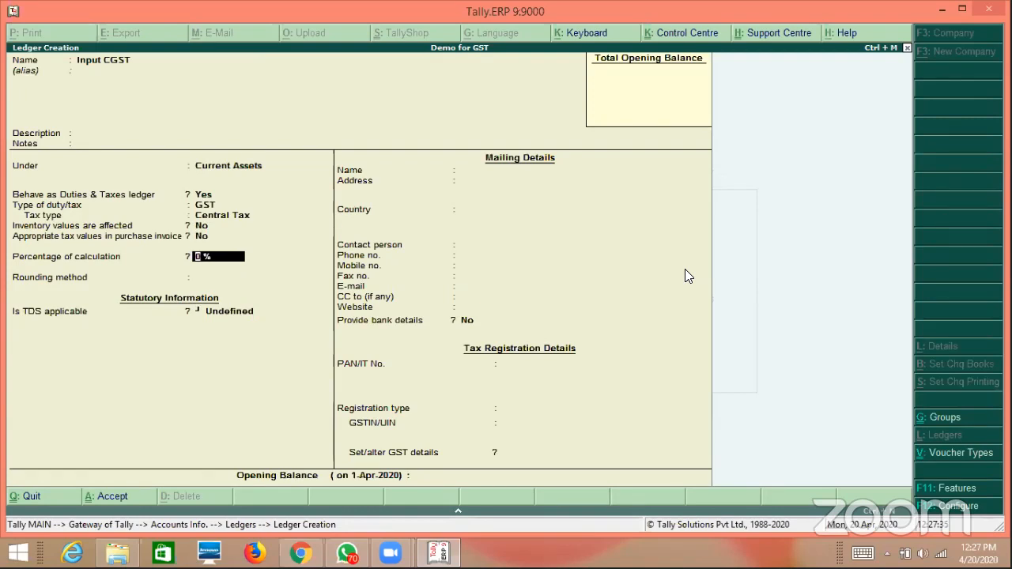
pyautogui.hotkey('ctrl', 'a')
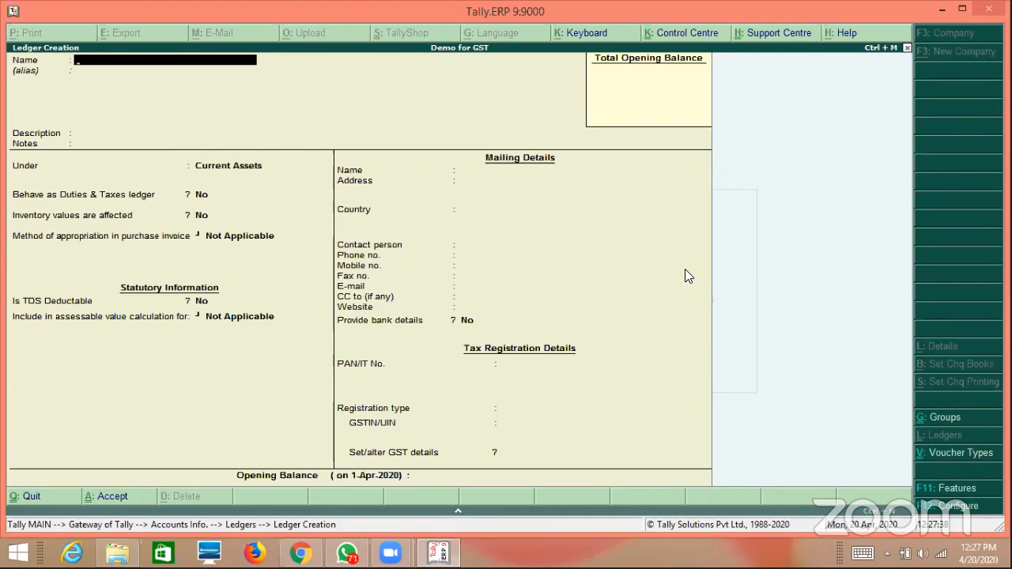
# Name the new ledger Input SGST, correcting a typo, and keep Current Assets.
pyautogui.write('Input')
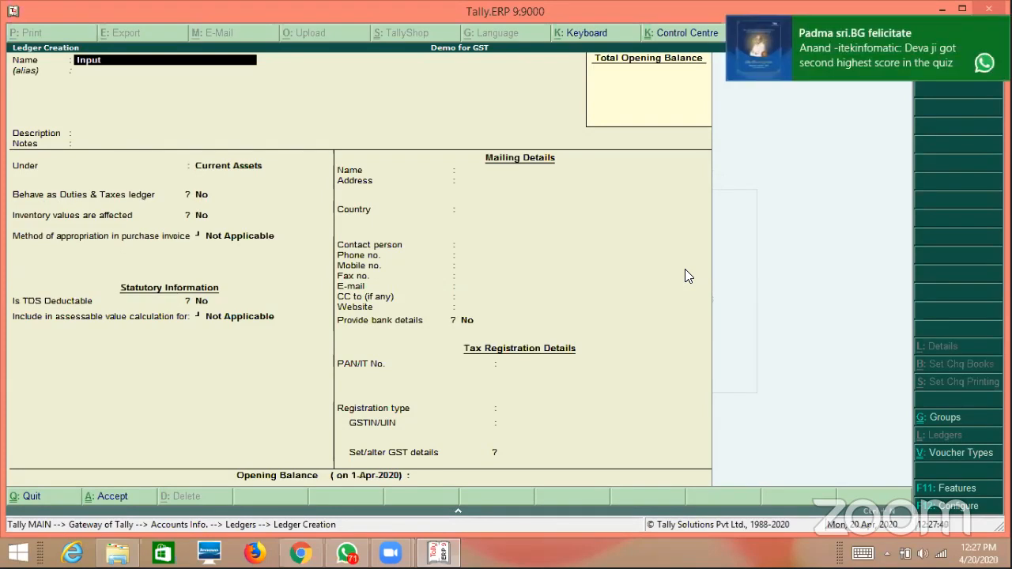
pyautogui.write('SGST')
pyautogui.press('BackSpace')
pyautogui.press('BackSpace')
pyautogui.press('BackSpace')
pyautogui.press('BackSpace')
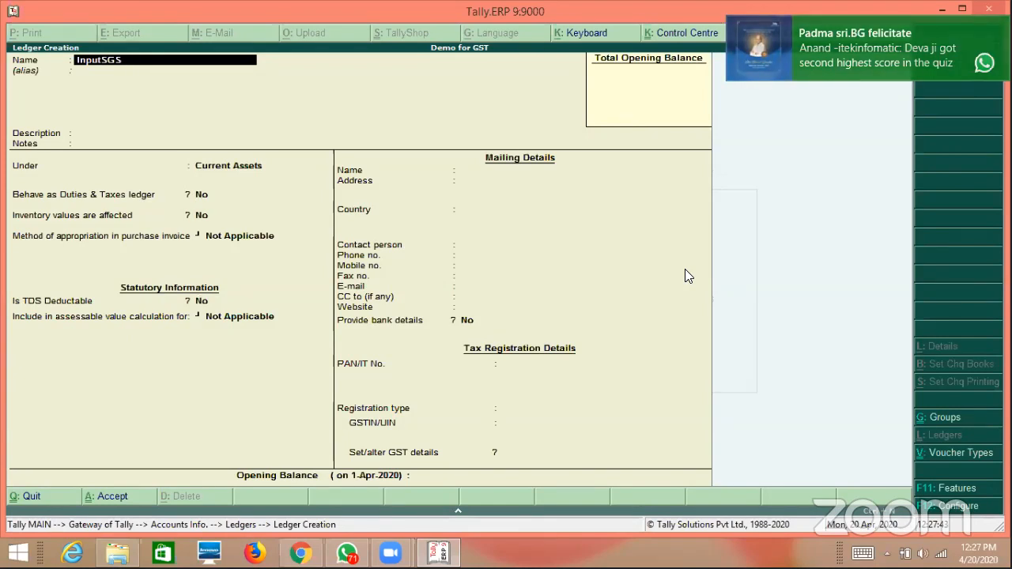
pyautogui.write('SGST')
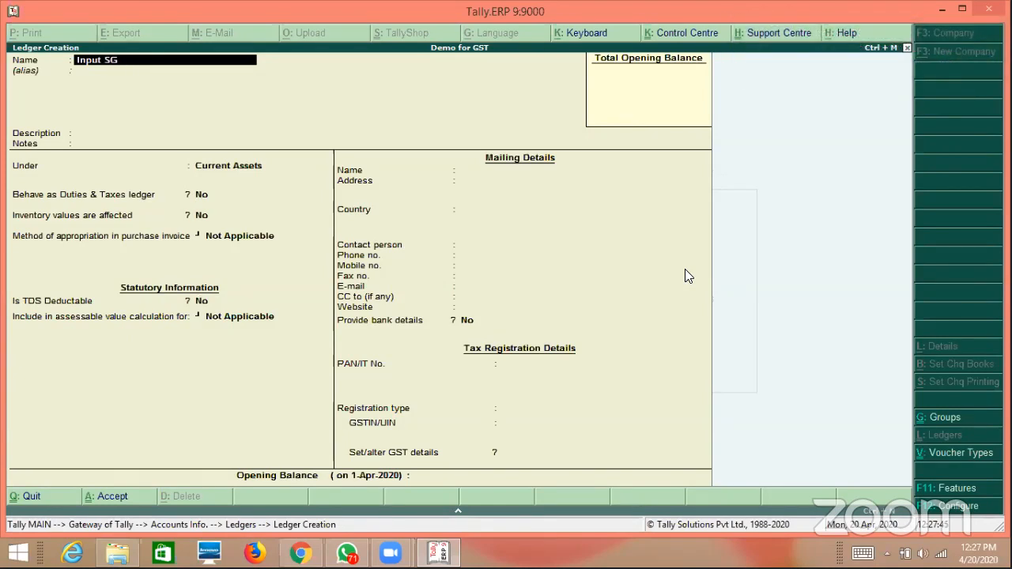
pyautogui.press('Return')
pyautogui.press('Return')
pyautogui.press('Return')
# Set it to behave as a GST duties ledger with State Tax type.
pyautogui.press('Return')
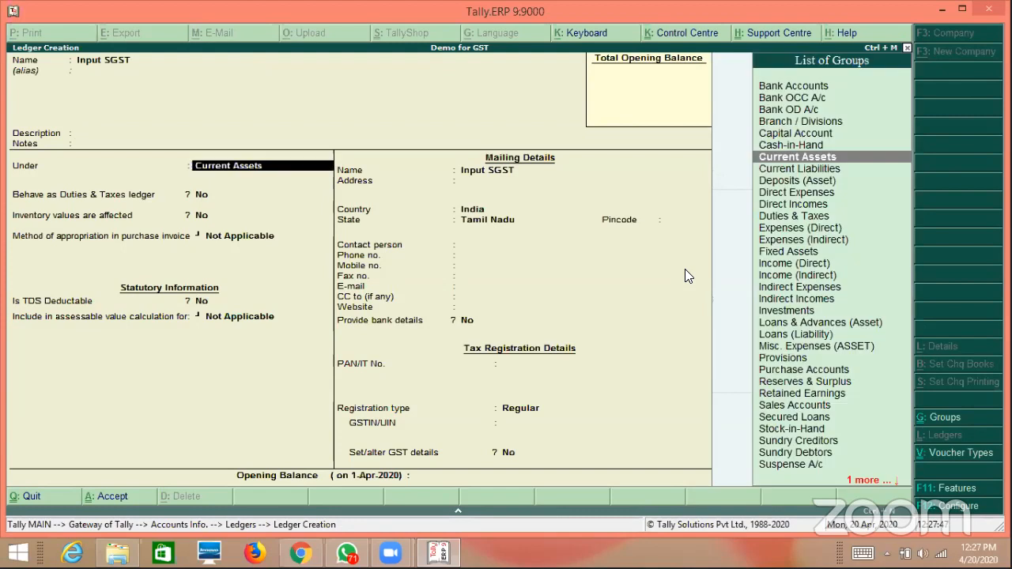
pyautogui.press('Return')
pyautogui.write('y')
pyautogui.press('Return')
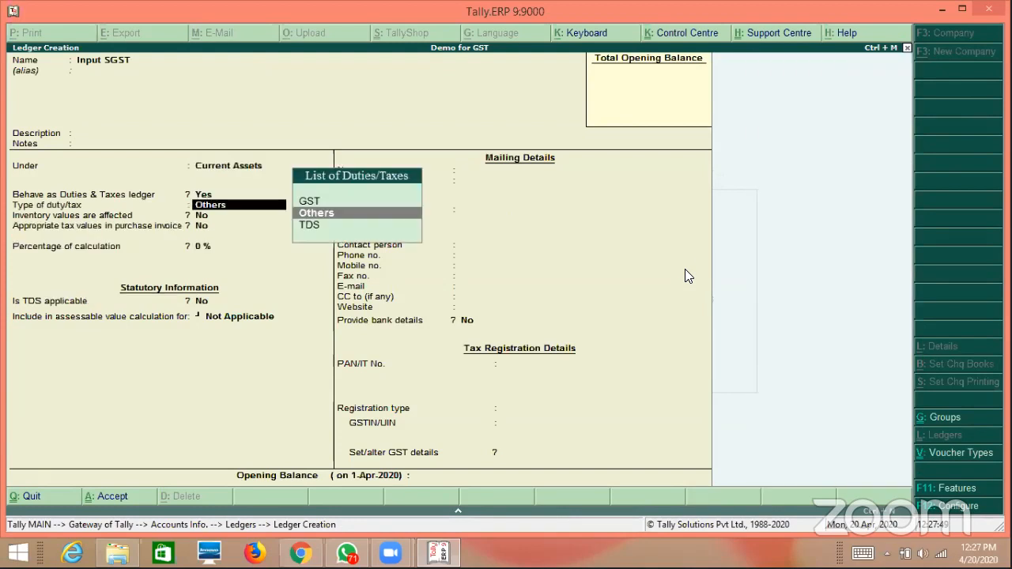
pyautogui.press('Up')
pyautogui.press('Return')
pyautogui.press('Down')
pyautogui.press('Down')
pyautogui.press('Down')
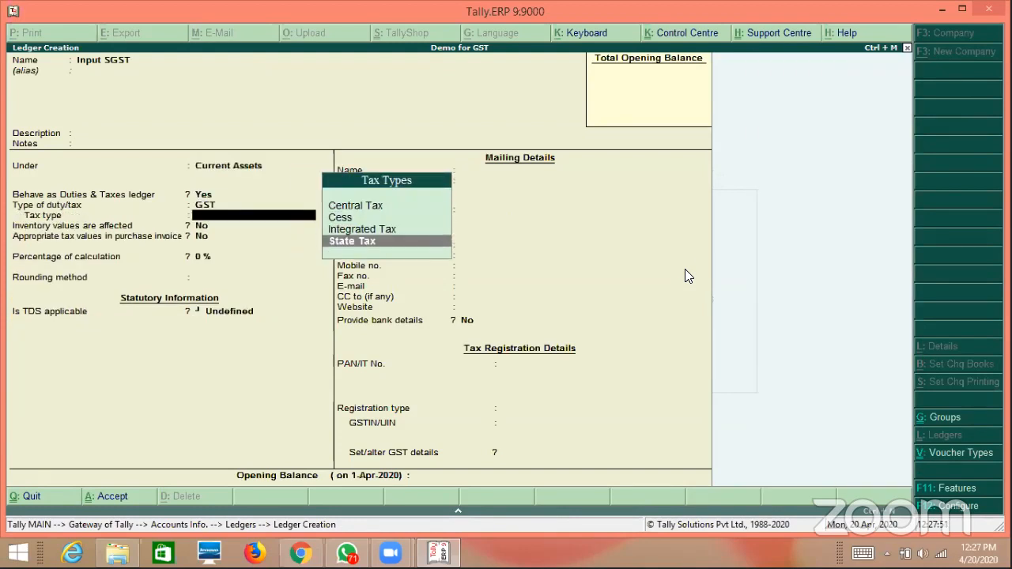
pyautogui.press('Return')
pyautogui.press('Return')
pyautogui.press('Return')
pyautogui.press('Return')
pyautogui.press('Return')
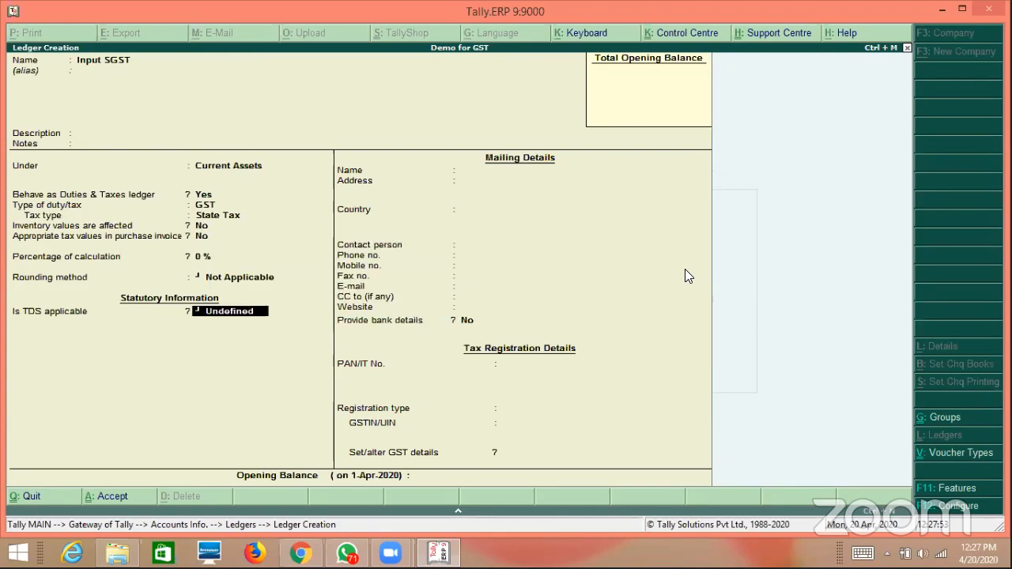
# Save Input SGST, then create and save Input IGST as a GST Integrated Tax duties ledger.
pyautogui.press('Return')
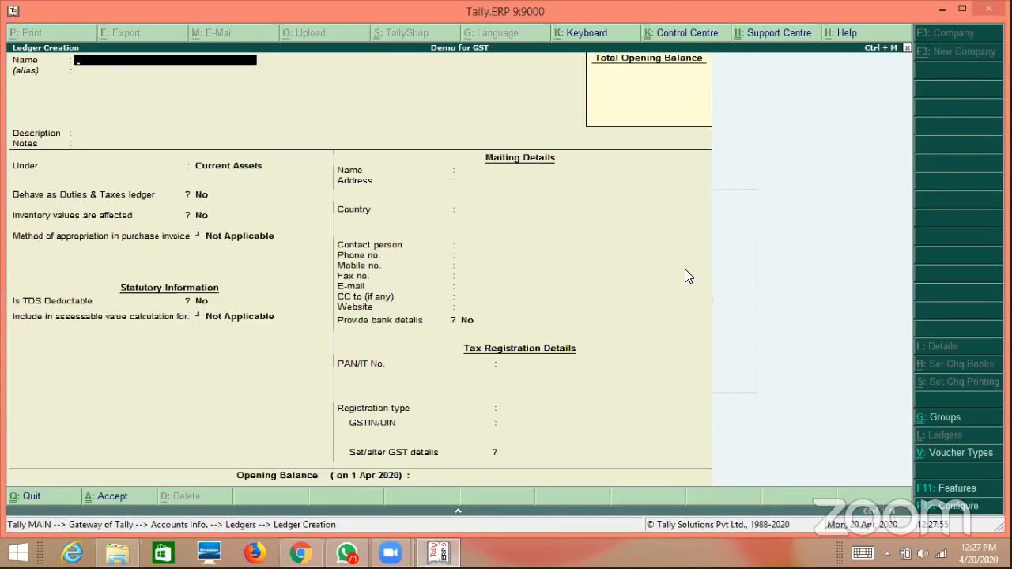
pyautogui.write('Input IGST')
pyautogui.press('Return')
pyautogui.press('Return')
pyautogui.press('Return')
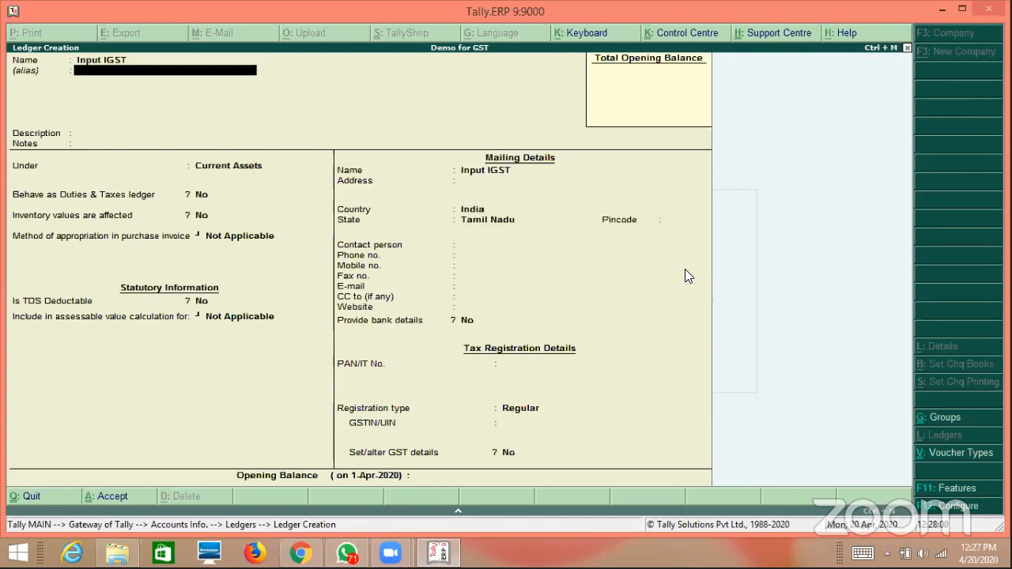
pyautogui.press('Return')
pyautogui.press('Return')
pyautogui.write('y')
pyautogui.press('Return')
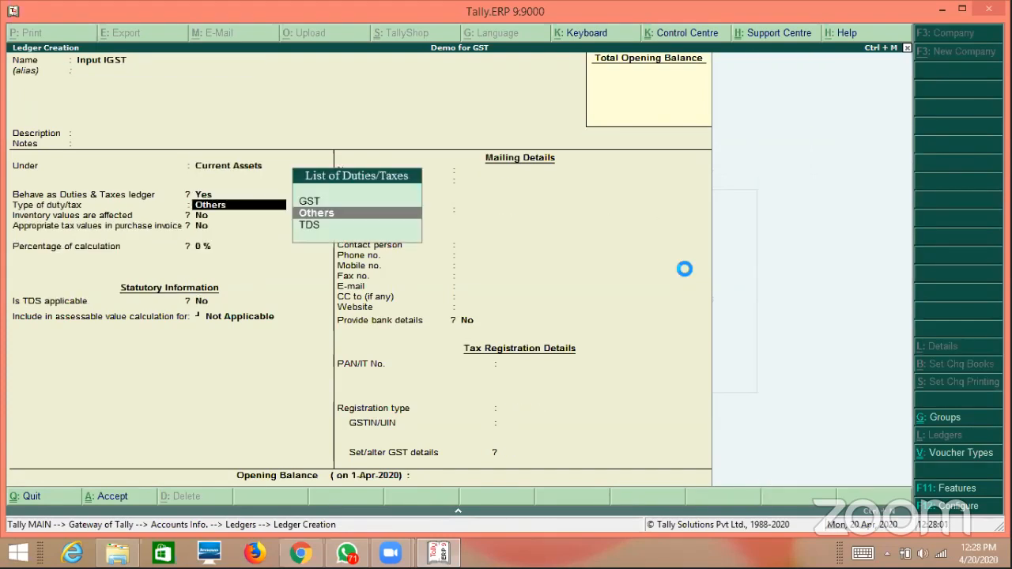
pyautogui.press('Up')
pyautogui.press('Return')
pyautogui.press('Down')
pyautogui.press('Down')
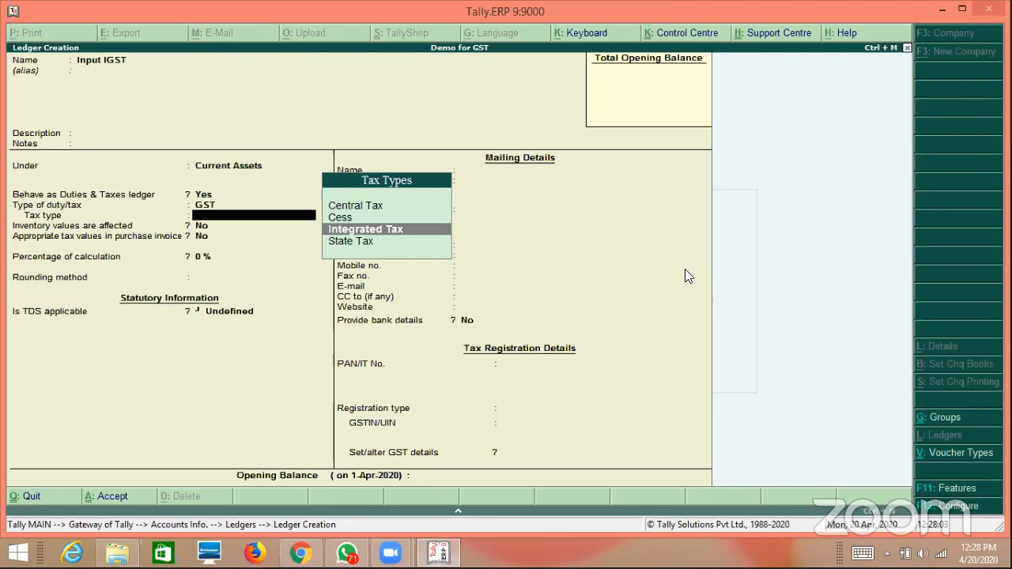
pyautogui.press('Return')
pyautogui.press('Return')
pyautogui.press('Return')
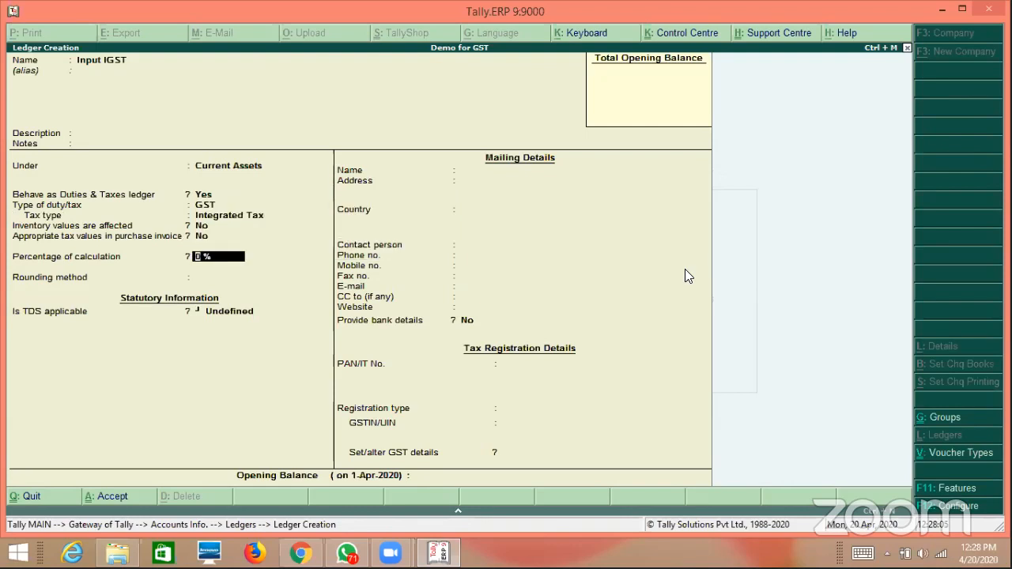
pyautogui.hotkey('ctrl', 'a')
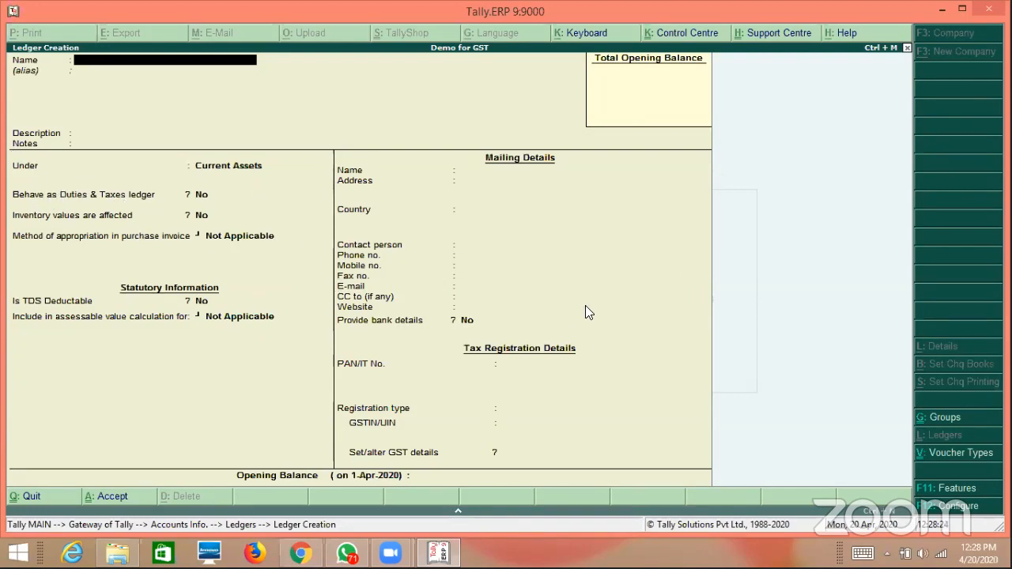
pyautogui.press('F12')
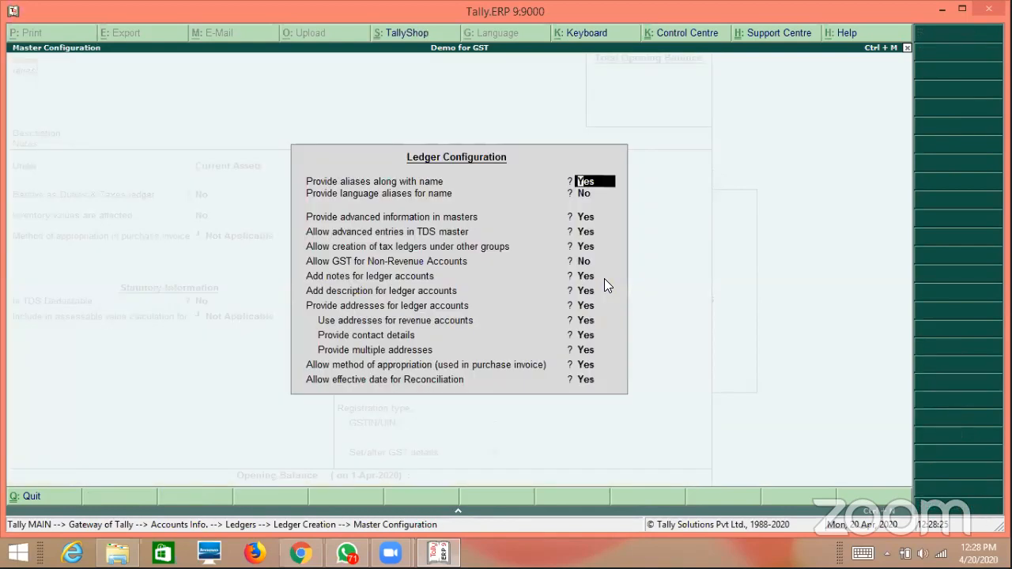
pyautogui.press('Return')
pyautogui.press('Return')
pyautogui.press('Return')
pyautogui.press('Return')
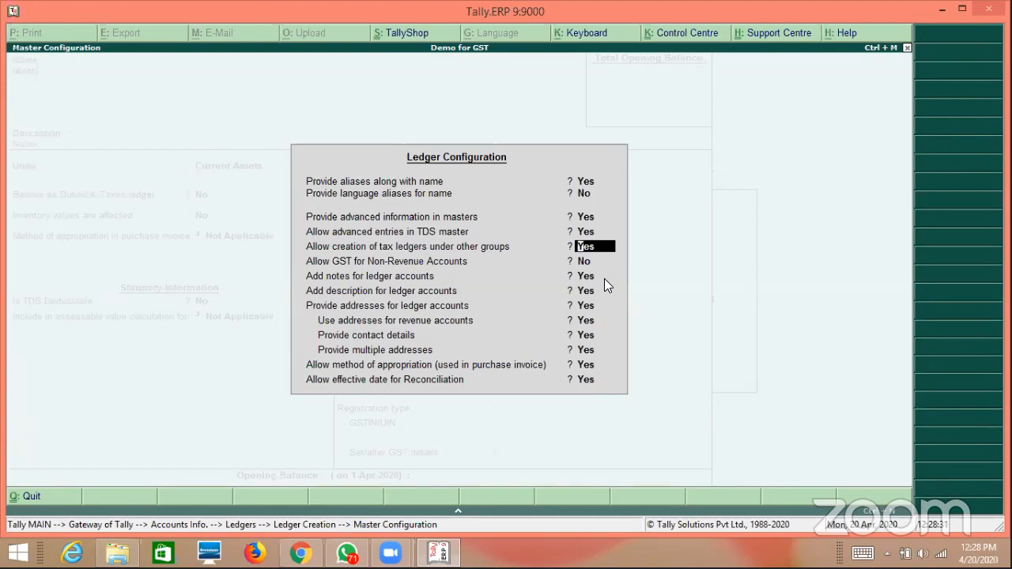
pyautogui.hotkey('ctrl', 'a')
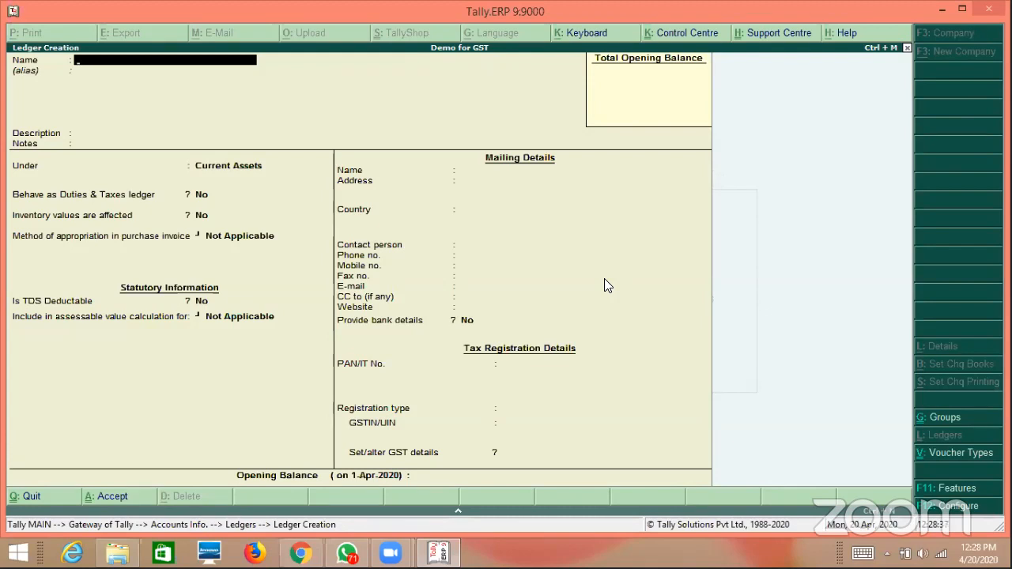
# Create and save Output CGST under Duties & Taxes as GST Central Tax.
pyautogui.write('Output CGST')
pyautogui.press('Return')
pyautogui.press('Return')
pyautogui.press('Return')
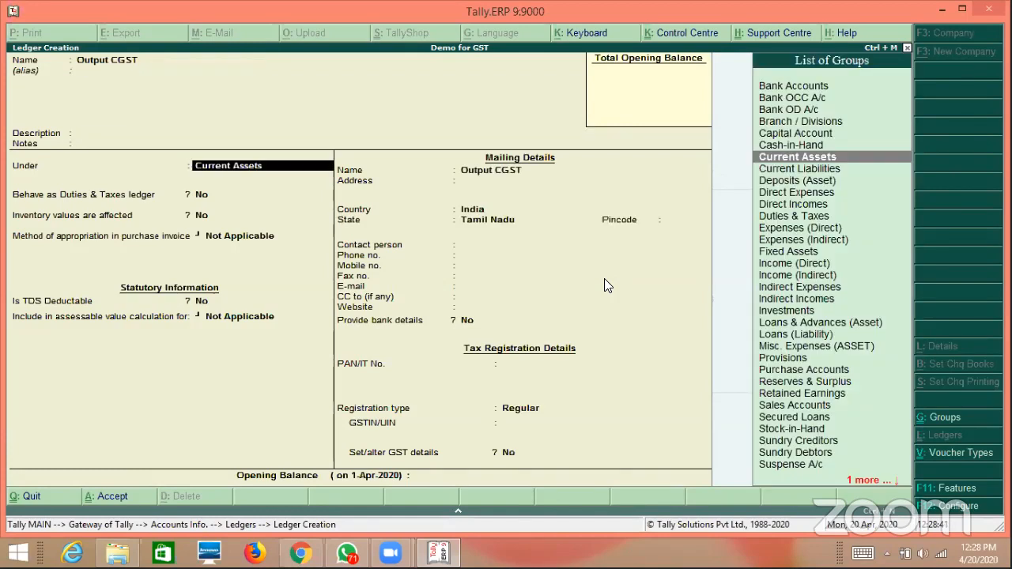
pyautogui.write('G')
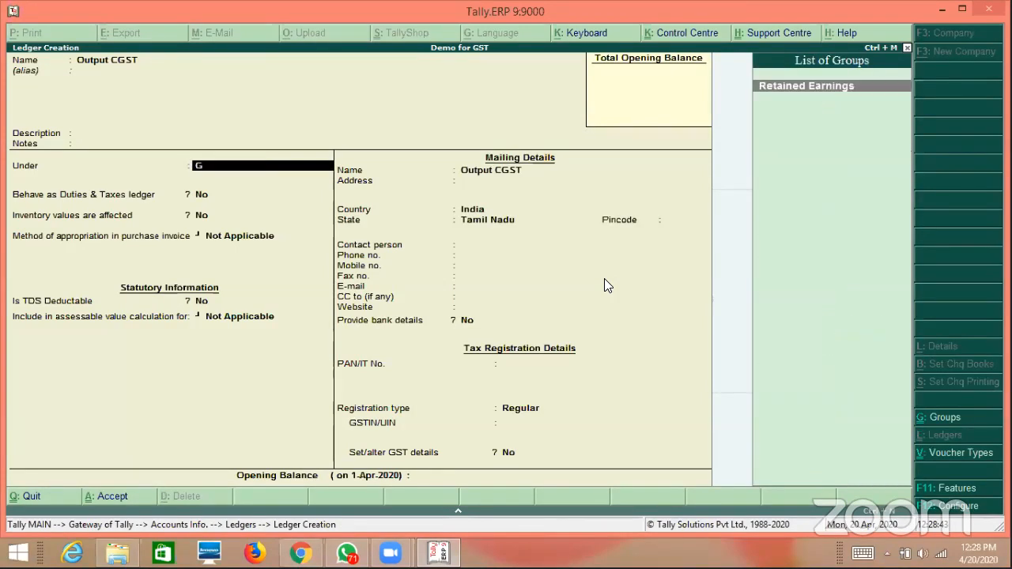
pyautogui.press('BackSpace')
pyautogui.press('BackSpace')
pyautogui.press('Return')
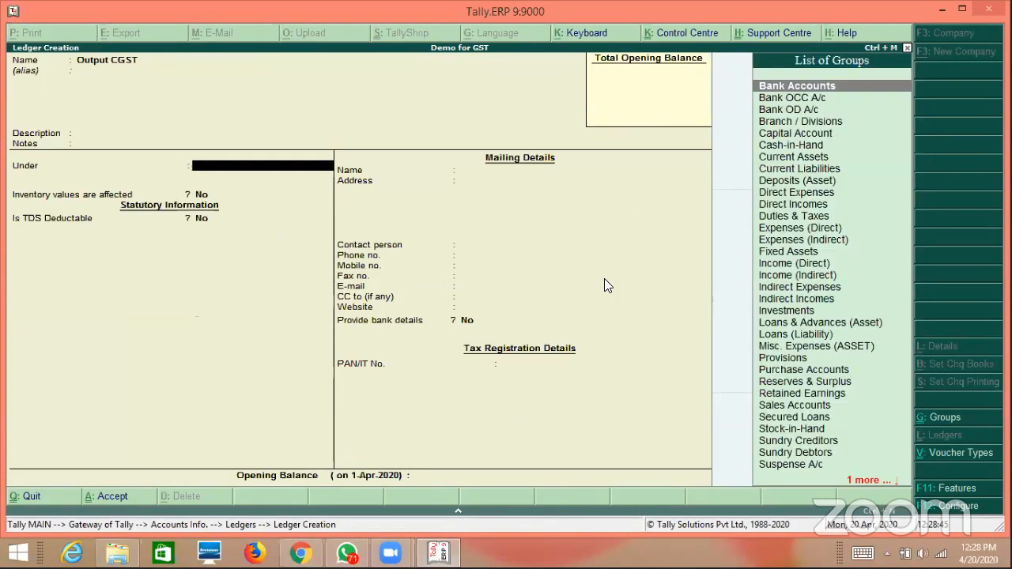
pyautogui.write('Du')
pyautogui.press('Return')
pyautogui.press('Return')
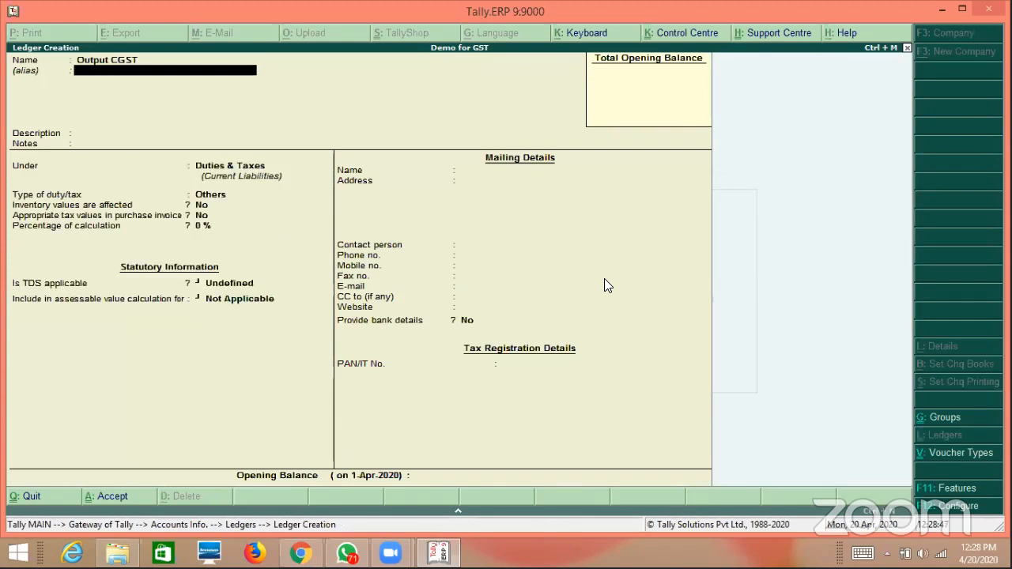
pyautogui.press('Return')
pyautogui.press('Return')
pyautogui.press('Return')
pyautogui.press('Return')
pyautogui.press('Up')
pyautogui.press('Return')
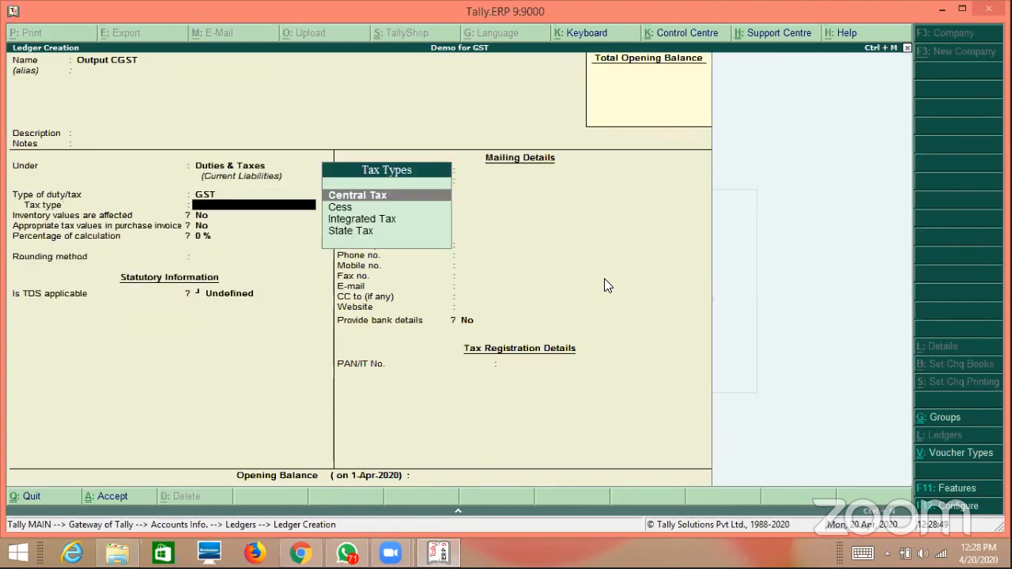
pyautogui.press('Return')
pyautogui.press('Return')
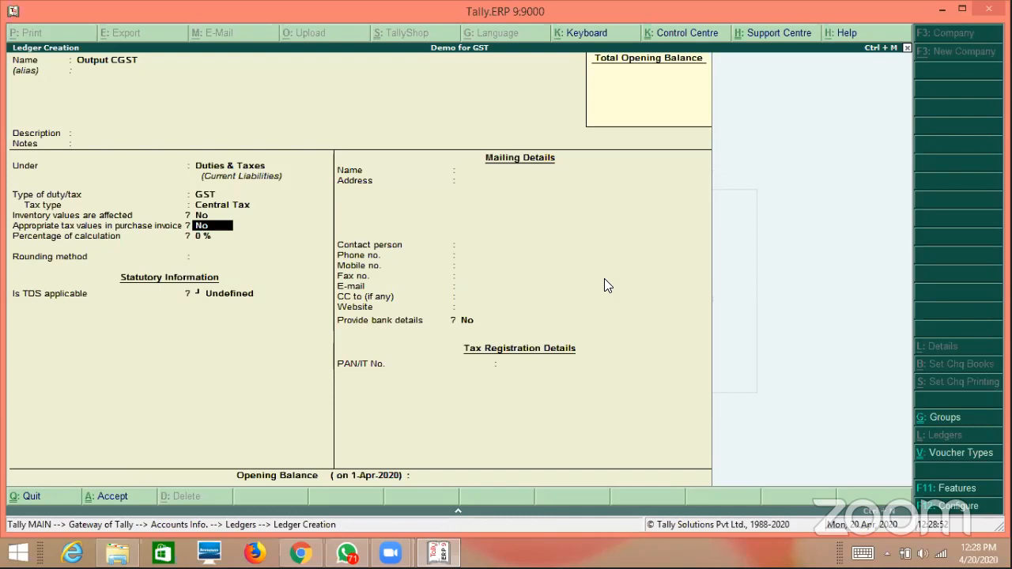
pyautogui.hotkey('ctrl', 'a')
# Create and save Output SGST under Duties & Taxes as GST State Tax.
pyautogui.write('Ou')
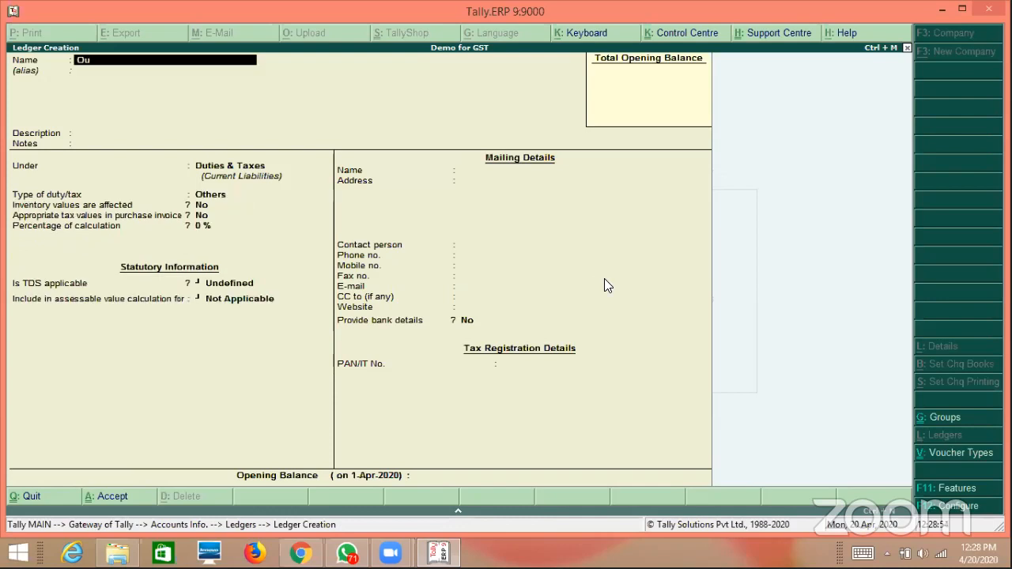
pyautogui.write('tput SGST')
pyautogui.press('Return')
pyautogui.press('Return')
pyautogui.press('Return')
pyautogui.press('Return')
pyautogui.press('Return')
pyautogui.press('Up')
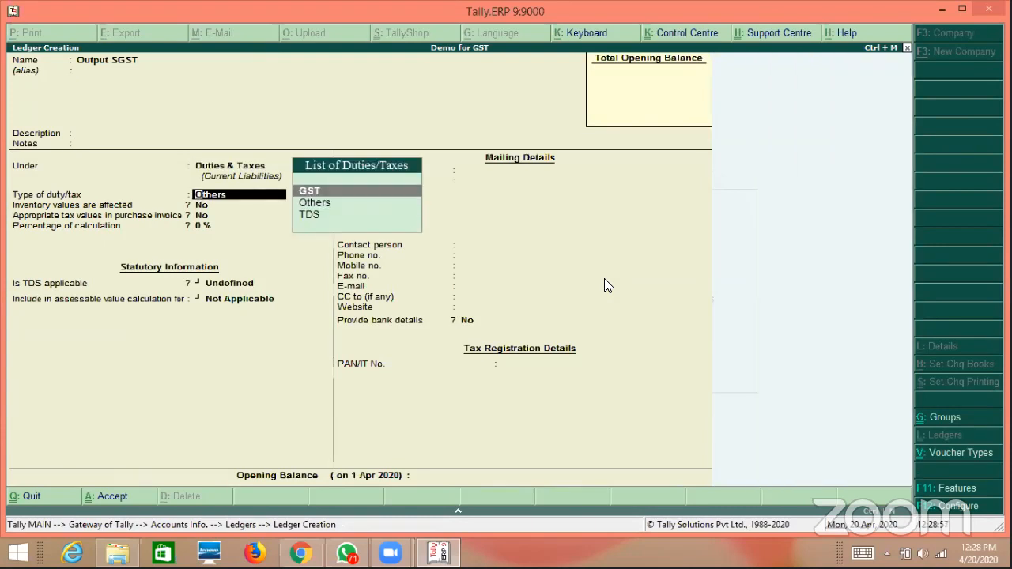
pyautogui.press('Return')
pyautogui.press('Down')
pyautogui.press('Down')
pyautogui.press('Down')
pyautogui.press('Return')
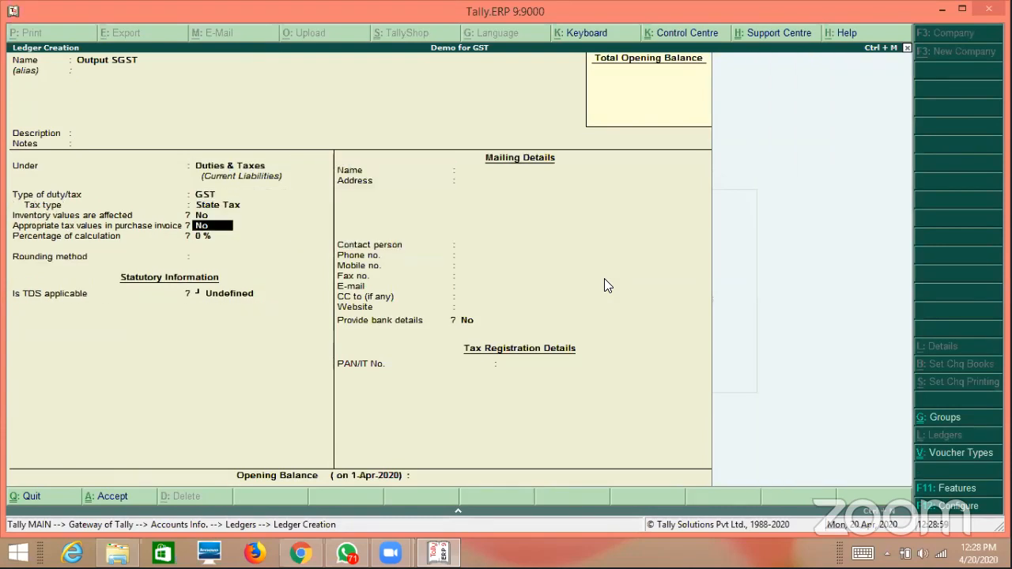
pyautogui.hotkey('ctrl', 'a')
# Create and save Output IGST as GST Integrated Tax, fixing a duplicate-name error.
pyautogui.write('Outp')
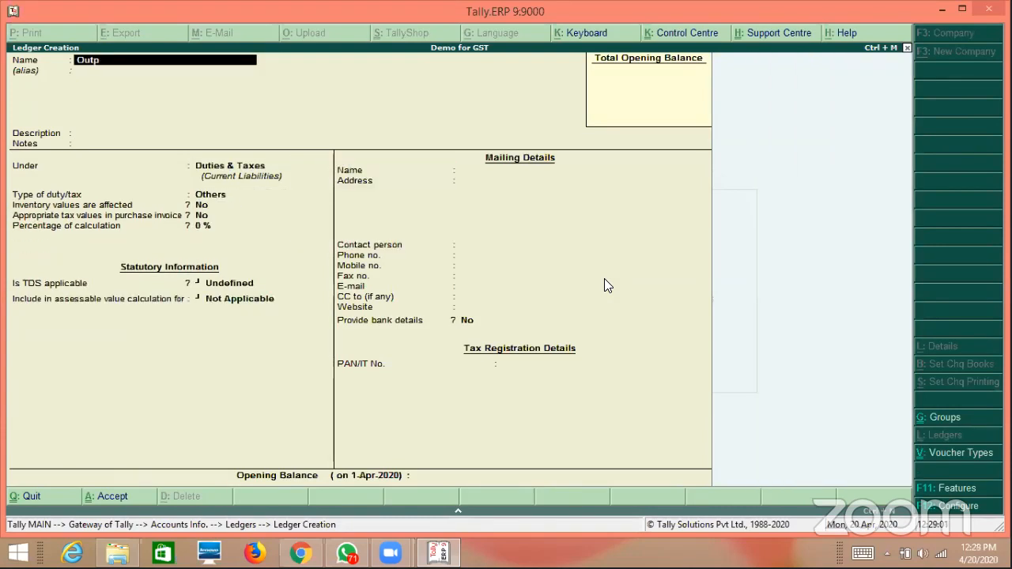
pyautogui.write('ut SGST')
pyautogui.press('Return')
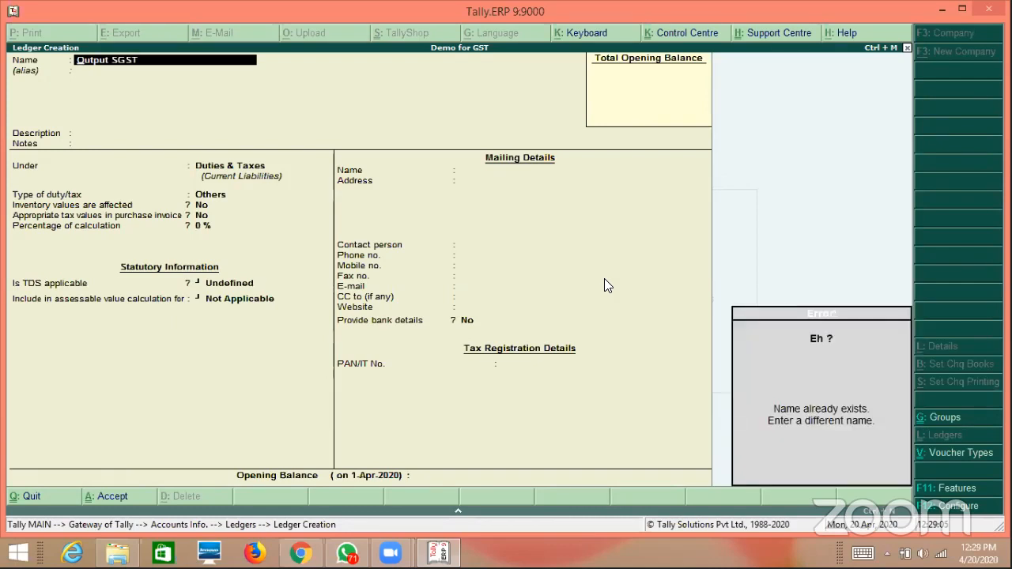
pyautogui.press('Escape')
pyautogui.press('BackSpace')
pyautogui.press('BackSpace')
pyautogui.press('BackSpace')
pyautogui.press('BackSpace')
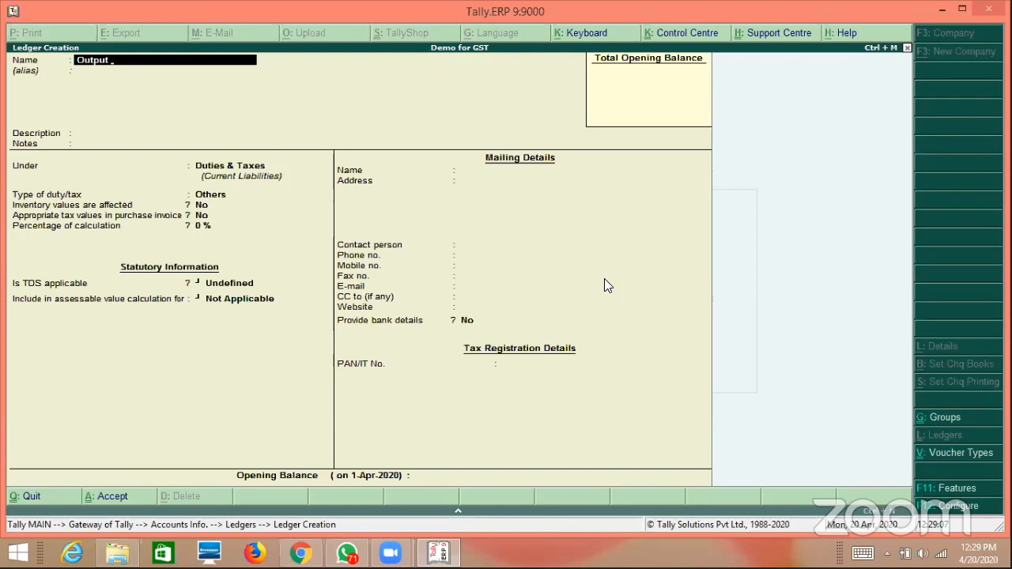
pyautogui.write('IGST')
pyautogui.press('Return')
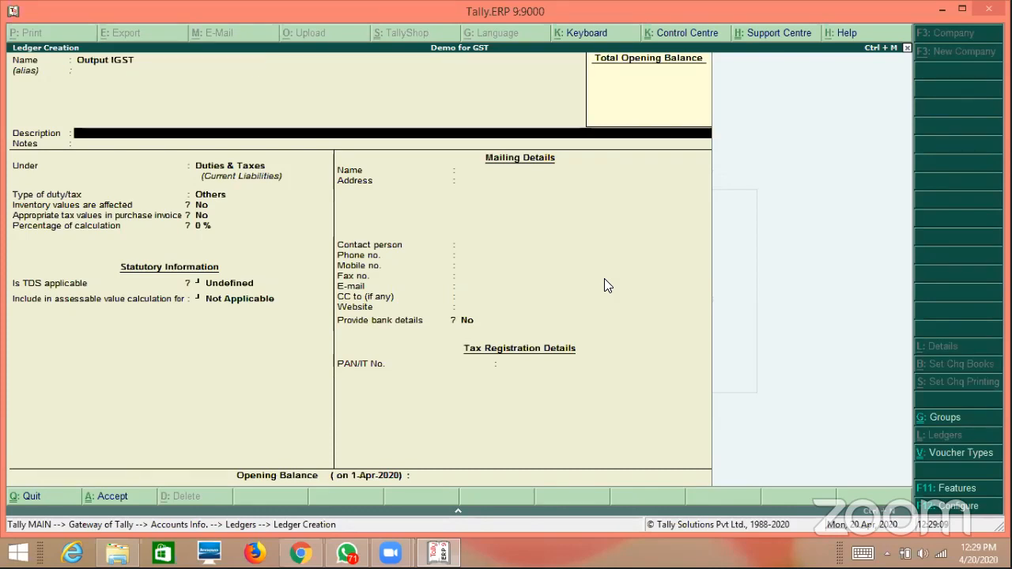
pyautogui.press('Return')
pyautogui.press('Return')
pyautogui.press('Return')
pyautogui.press('Up')
pyautogui.press('Return')
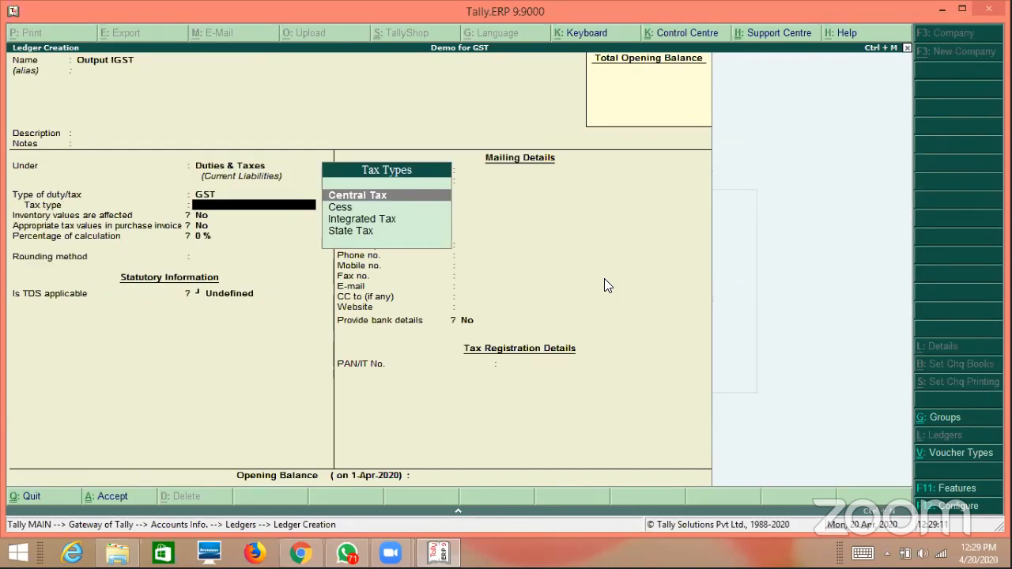
pyautogui.press('Down')
pyautogui.press('Down')
pyautogui.press('Return')
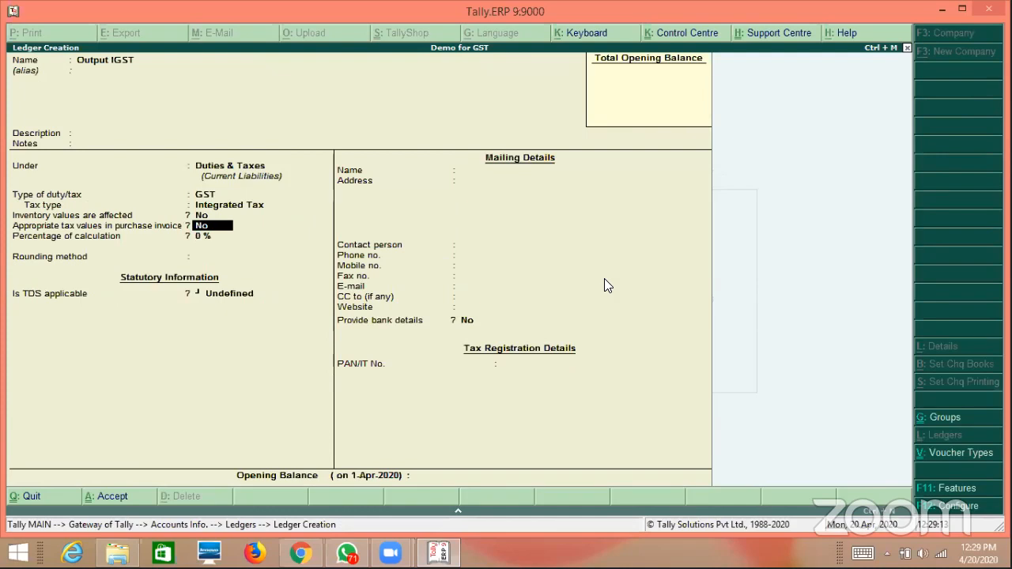
pyautogui.hotkey('ctrl', 'a')
# Quit ledger creation back to the Ledgers menu.
pyautogui.press('Escape')
pyautogui.press('Return')
pyautogui.press('Down')
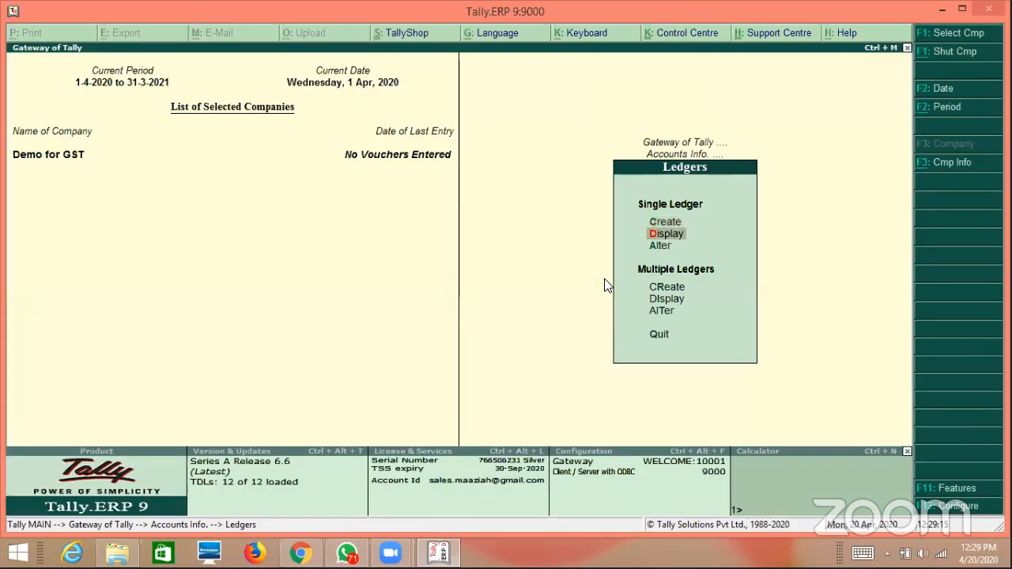
# Browse the ledger list to confirm GST Sales, GST Purchases and Input/Output tax ledgers.
pyautogui.press('Down')
pyautogui.press('Return')
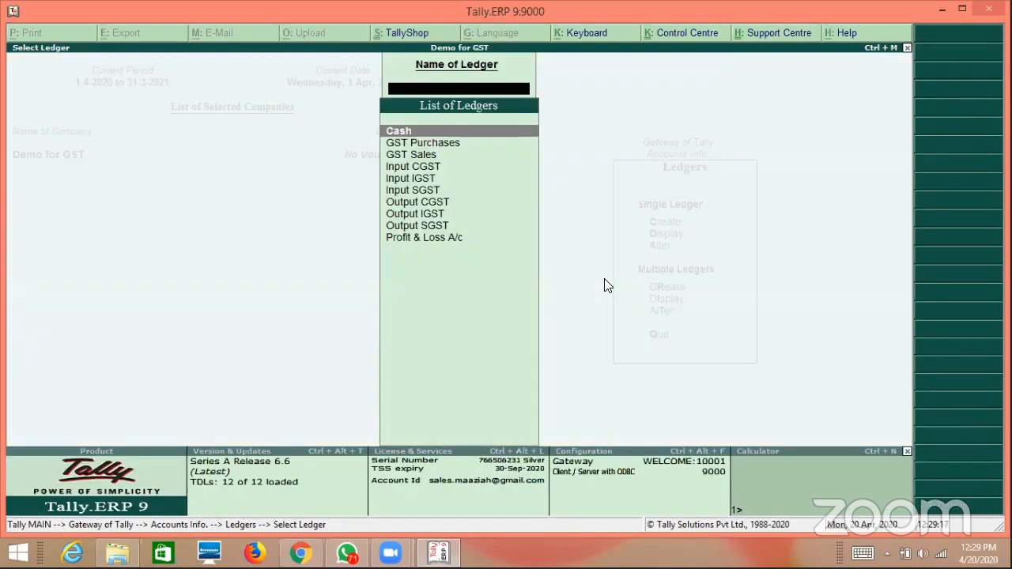
pyautogui.press('Down')
pyautogui.press('Down')
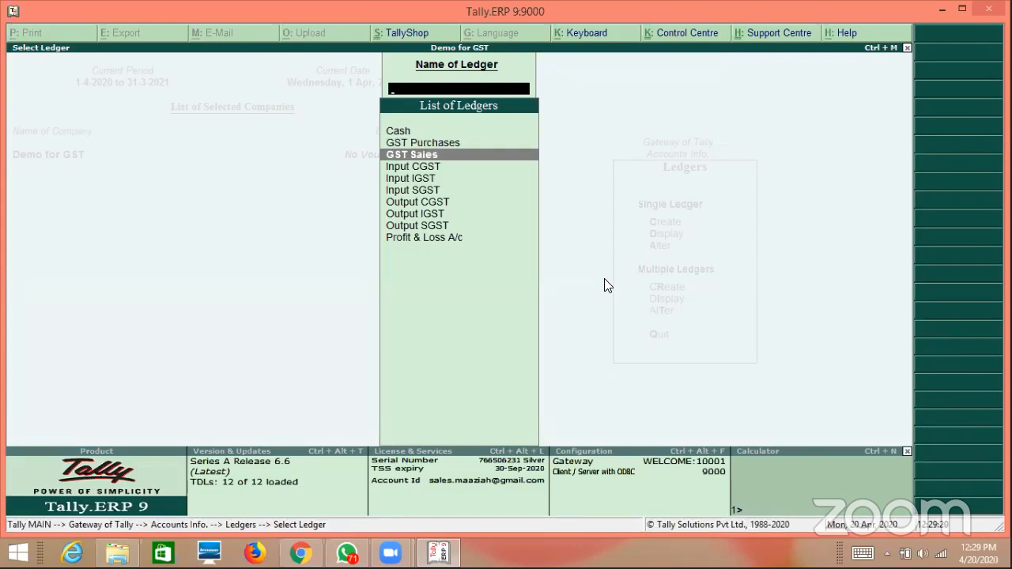
pyautogui.press('Up')
pyautogui.press('Down')
pyautogui.press('Down')
pyautogui.press('Down')
pyautogui.press('Down')
pyautogui.press('Down')
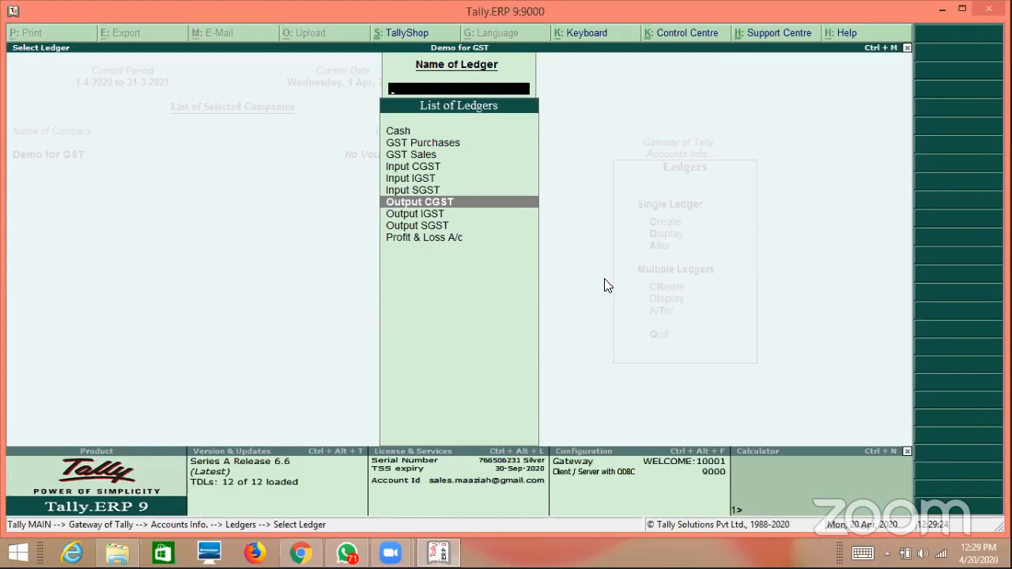
pyautogui.press('Down')
pyautogui.press('Down')
pyautogui.press('Escape')
pyautogui.press('Escape')
pyautogui.press('Escape')
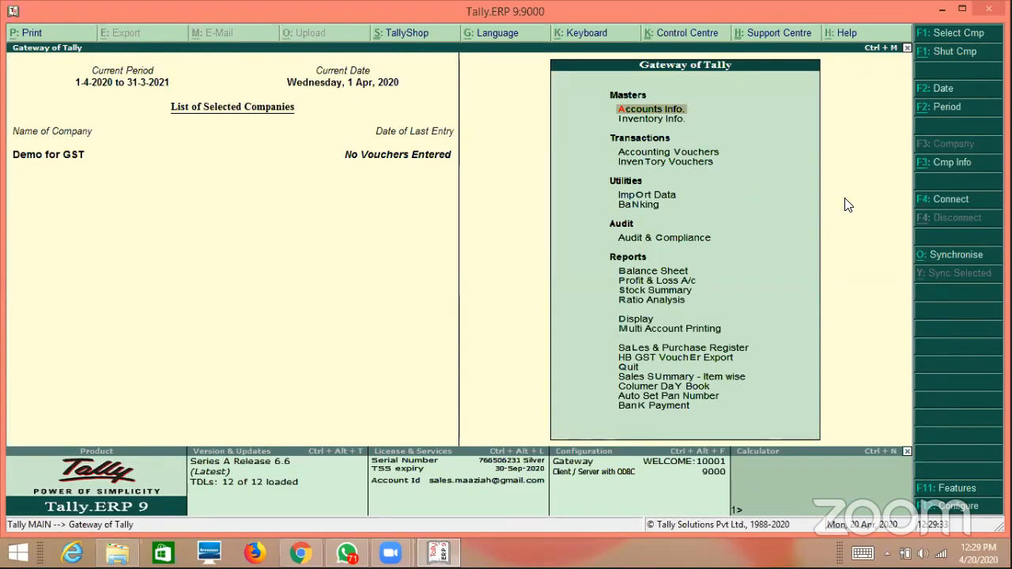
# Open a purchase voucher and enter supplier invoice 3535 dated 1-Apr-2020.
pyautogui.press('Down')
pyautogui.press('Down')
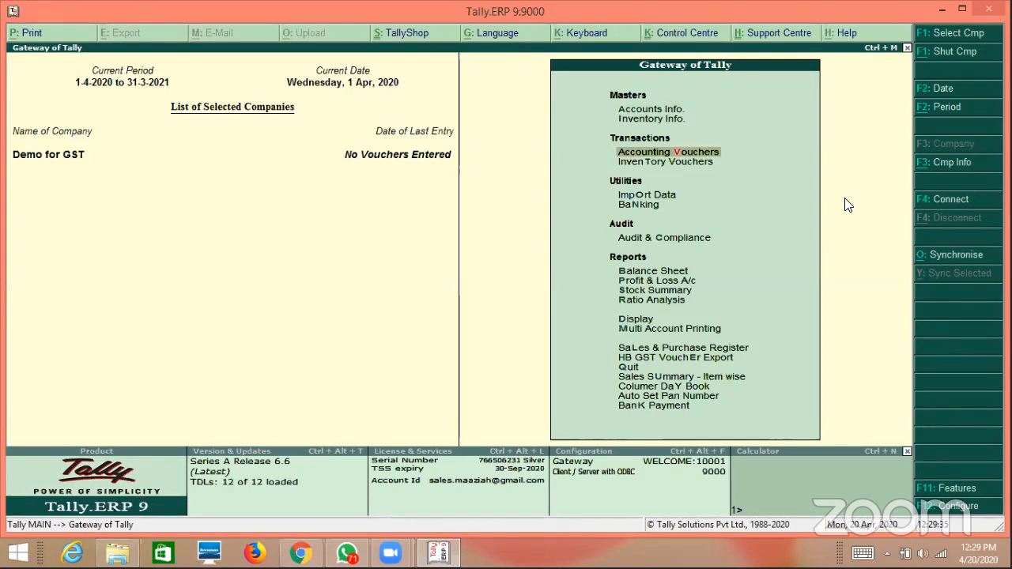
pyautogui.press('Return')
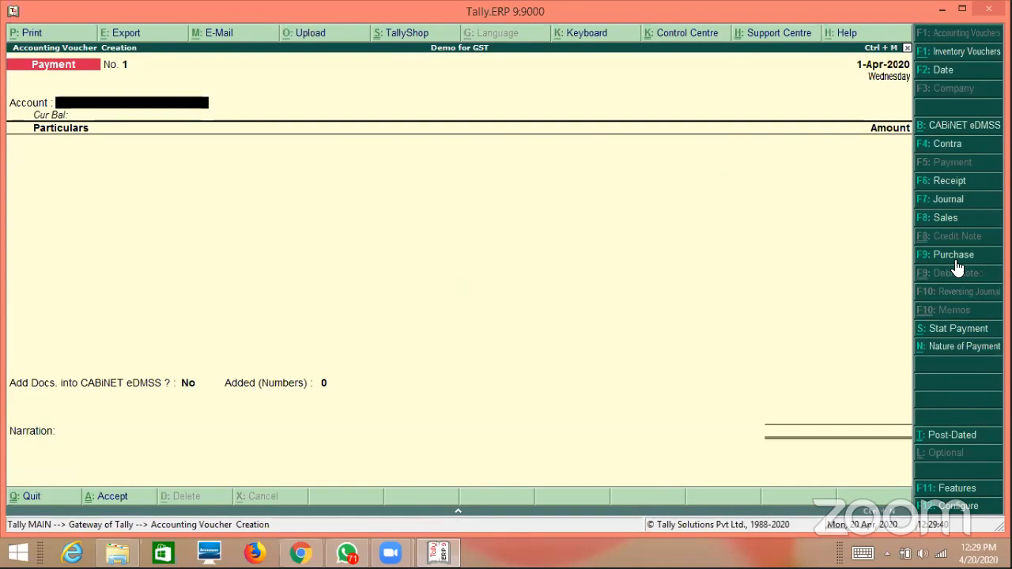
pyautogui.press('F9')
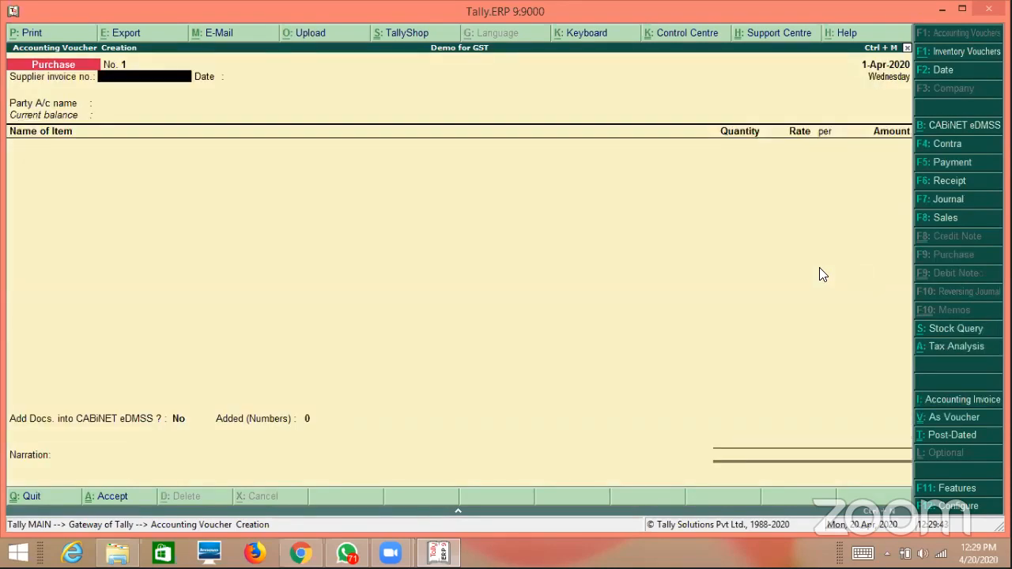
pyautogui.write('3535')
pyautogui.press('Return')
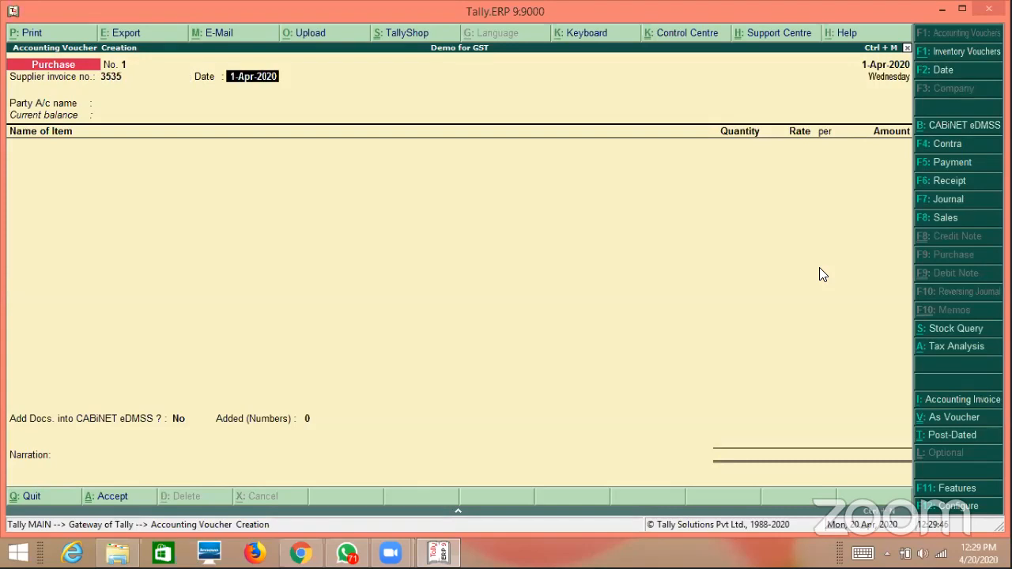
pyautogui.press('Return')
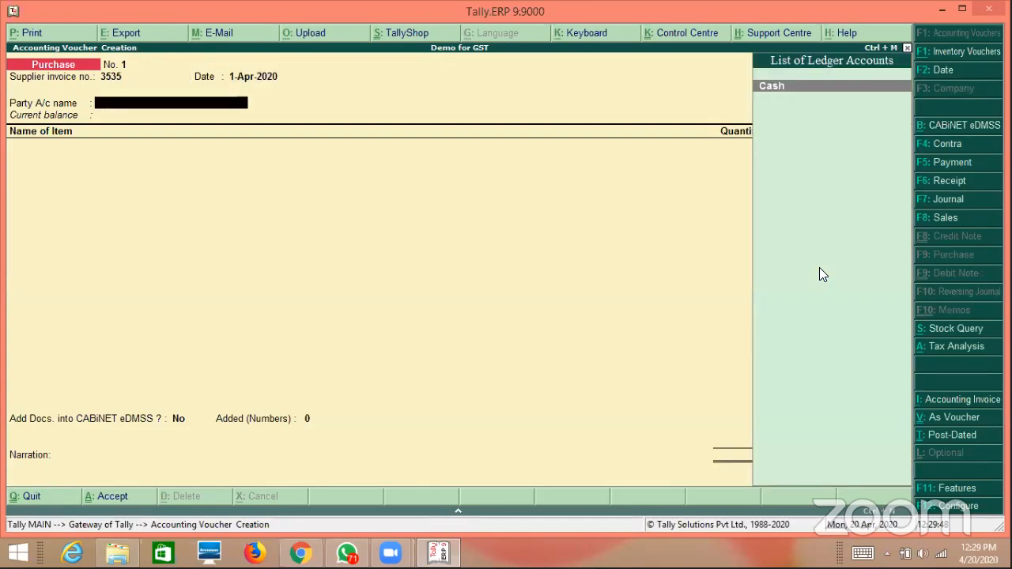
# Create a new party ledger named Local Supplier under Sundry Creditors.
pyautogui.hotkey('alt', 'c')
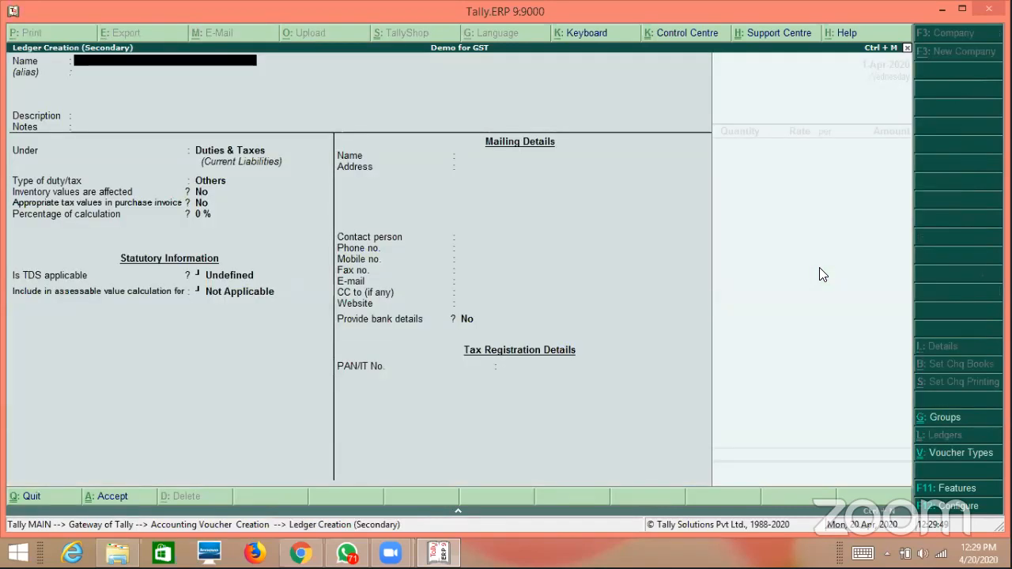
pyautogui.write('Loca')
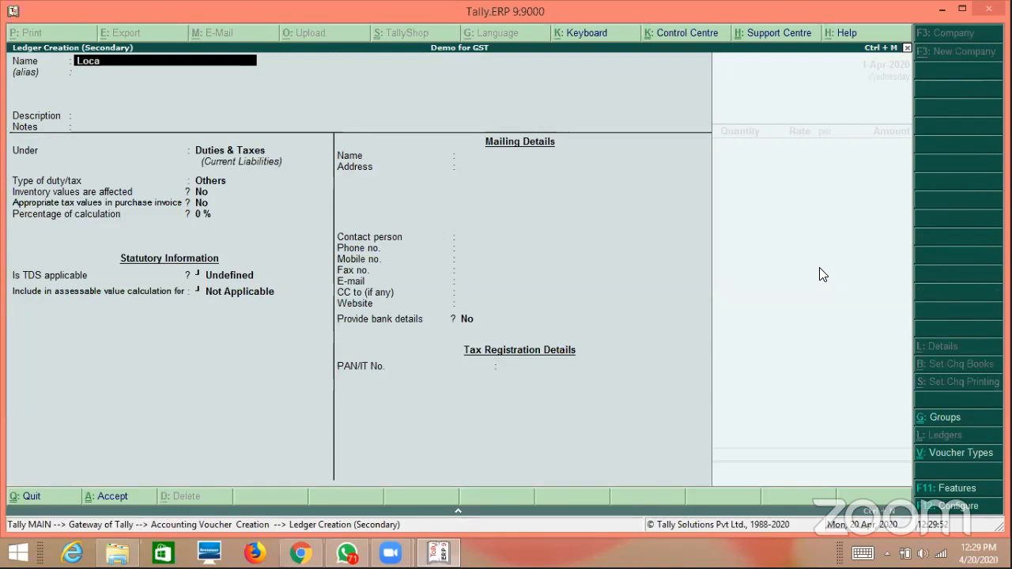
pyautogui.write('l Customer')
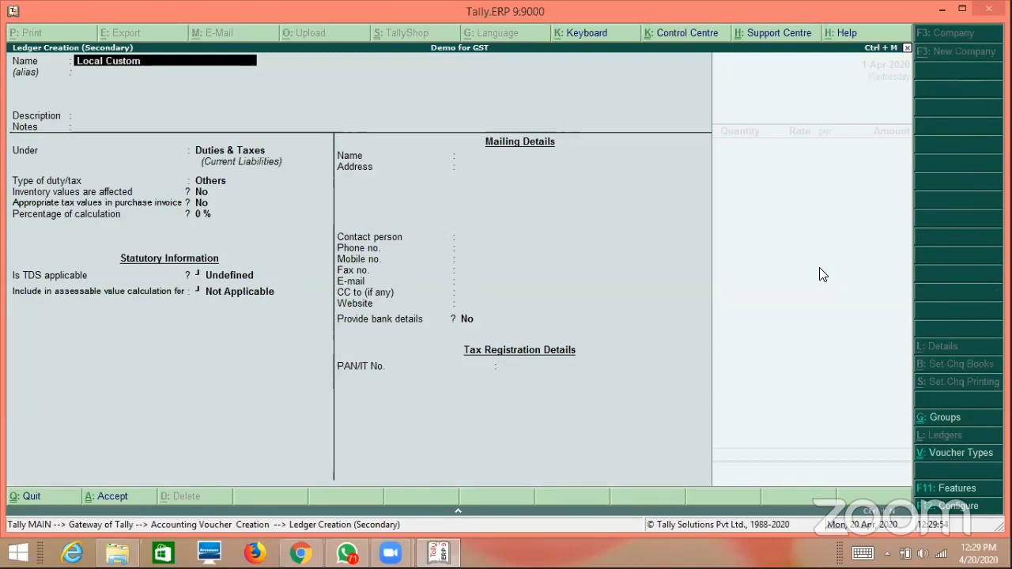
pyautogui.press('BackSpace')
pyautogui.press('BackSpace')
pyautogui.press('BackSpace')
pyautogui.press('BackSpace')
pyautogui.press('BackSpace')
pyautogui.press('BackSpace')
pyautogui.press('BackSpace')
pyautogui.press('BackSpace')
pyautogui.write('Supplier')
pyautogui.press('Return')
pyautogui.press('Return')
pyautogui.press('Return')
pyautogui.press('Return')
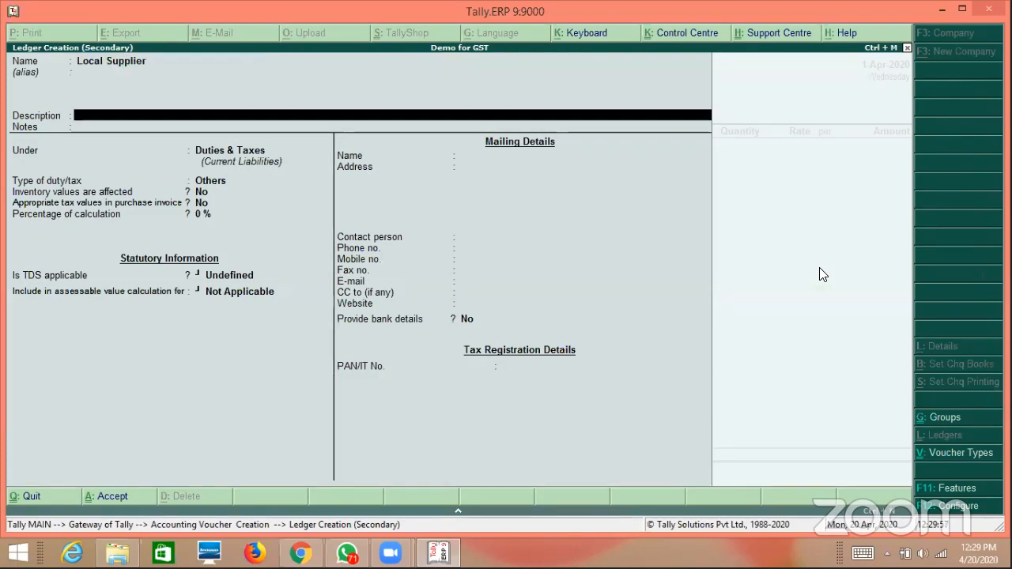
pyautogui.write('Sun')
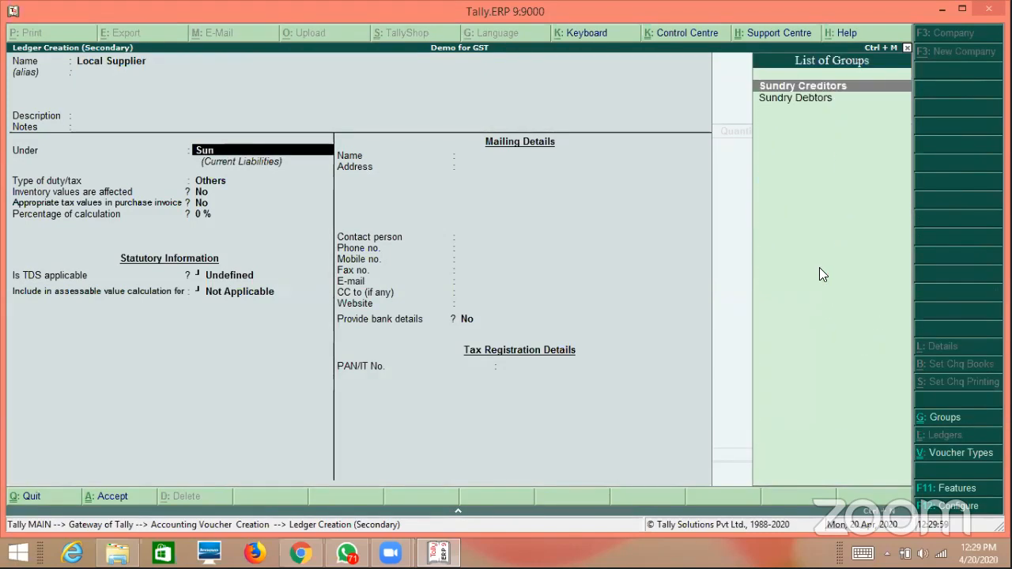
pyautogui.press('Return')
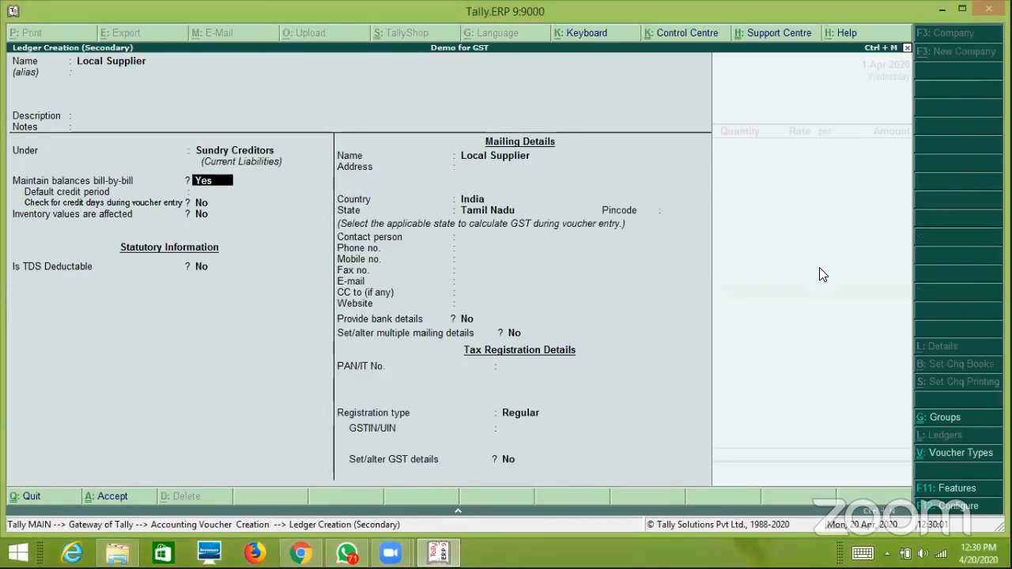
pyautogui.press('Return')
pyautogui.press('Return')
pyautogui.press('Return')
pyautogui.press('Return')
pyautogui.press('Return')
pyautogui.press('Return')
pyautogui.press('Return')
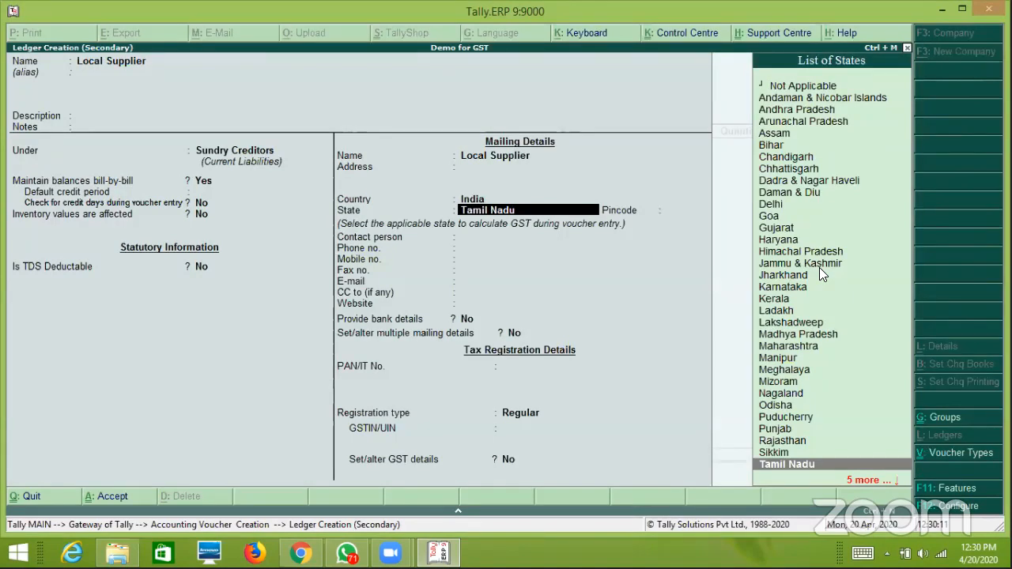
# Set state Tamil Nadu, Regular registration with the supplier's GSTIN, and save the ledger.
pyautogui.press('Return')
pyautogui.press('Return')
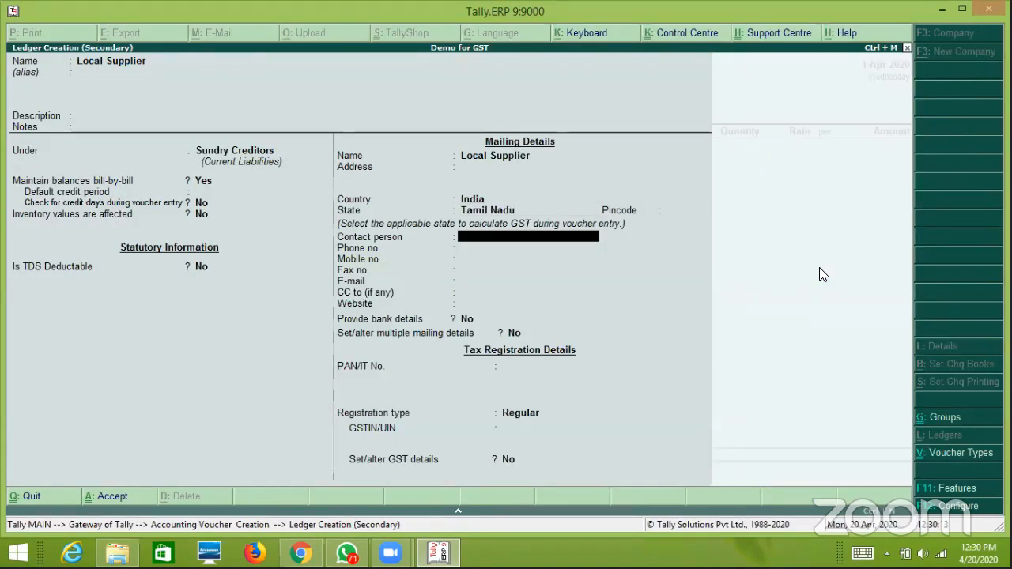
pyautogui.press('Return')
pyautogui.press('Return')
pyautogui.press('Return')
pyautogui.press('Return')
pyautogui.press('Return')
pyautogui.press('Return')
pyautogui.press('Return')
pyautogui.press('Return')
pyautogui.press('Return')
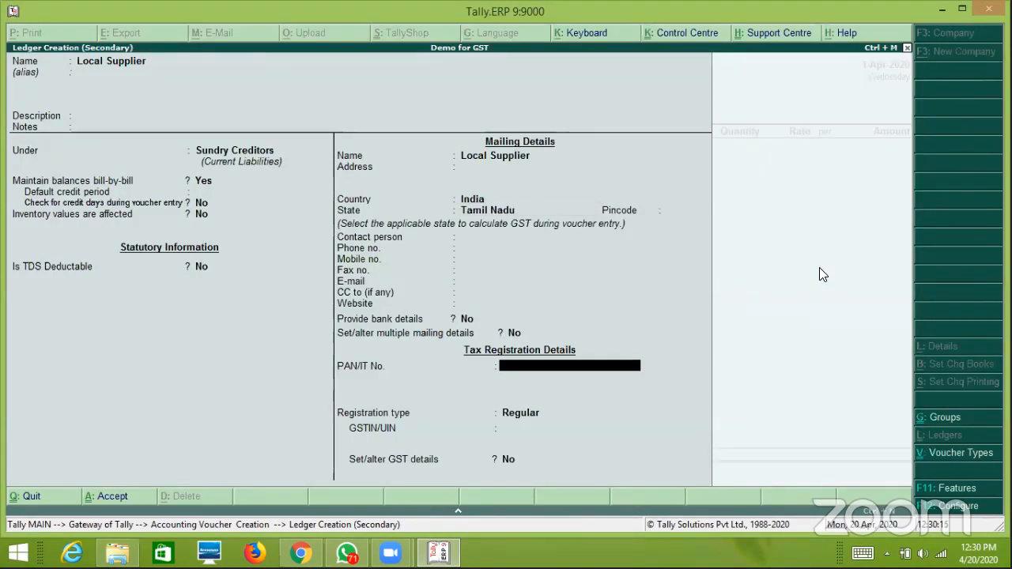
pyautogui.press('Return')
pyautogui.press('Return')
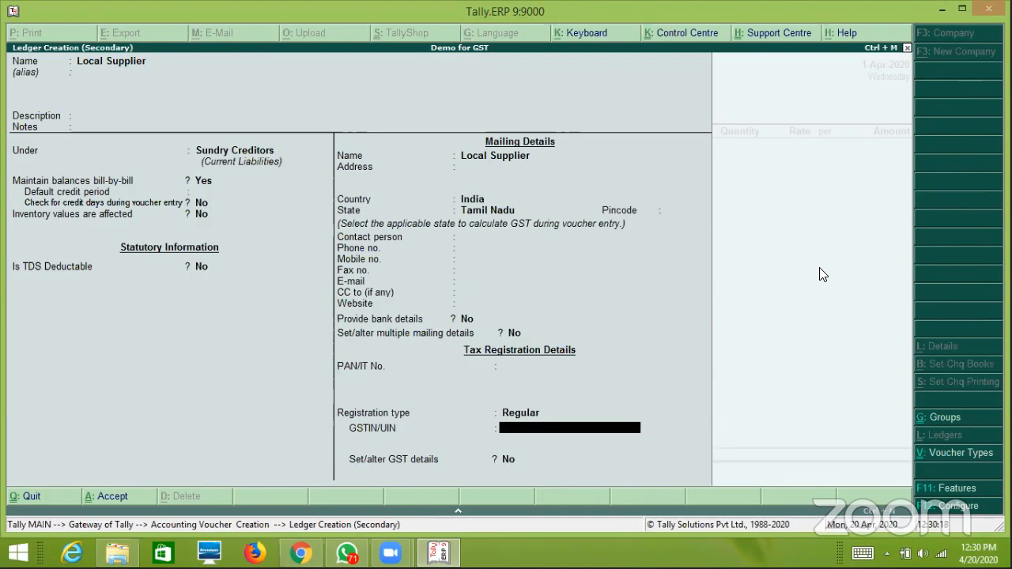
pyautogui.press('Return')
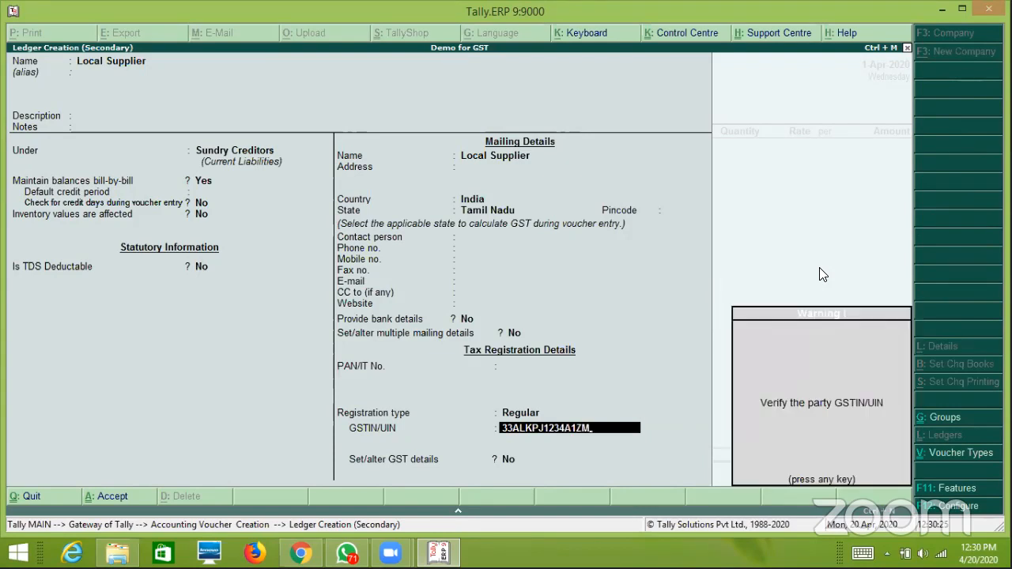
pyautogui.press('Return')
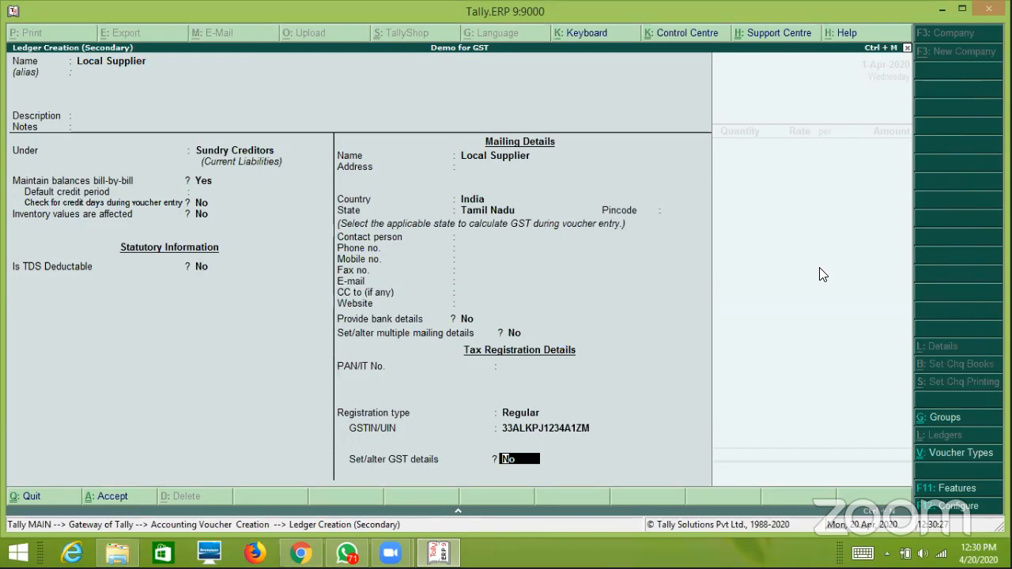
pyautogui.press('Return')
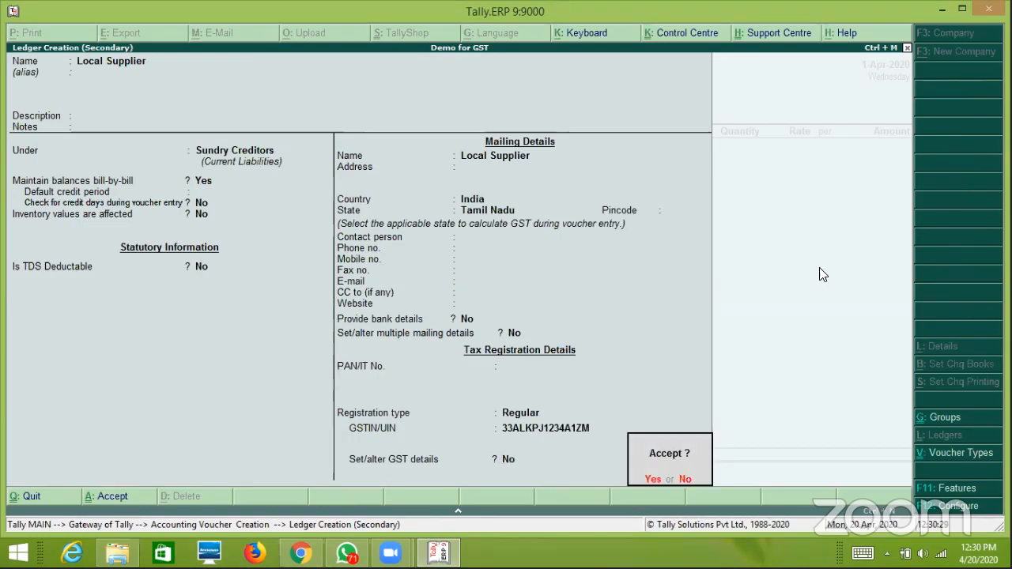
pyautogui.press('Return')
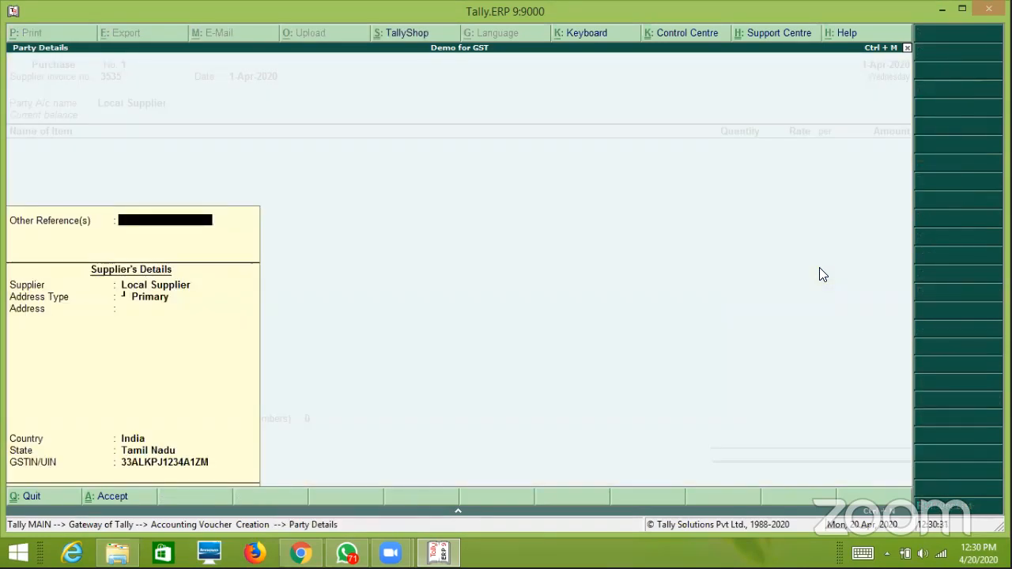
# Add an MS Printer line of 10 Nos at 1,200 each, totalling 12,000.
pyautogui.press('Return')
pyautogui.press('Down')
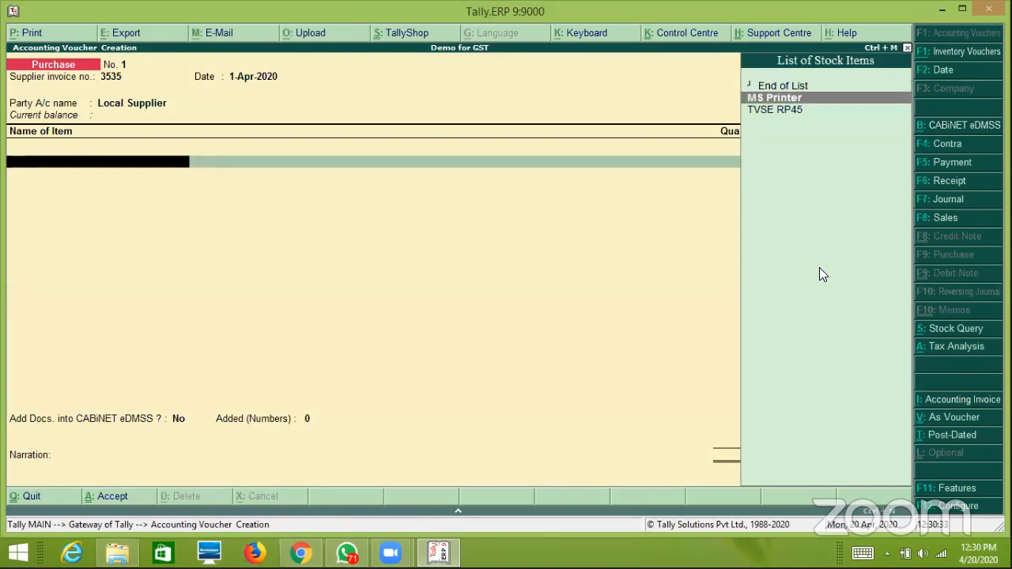
pyautogui.press('Return')
pyautogui.press('Return')
pyautogui.write('1')
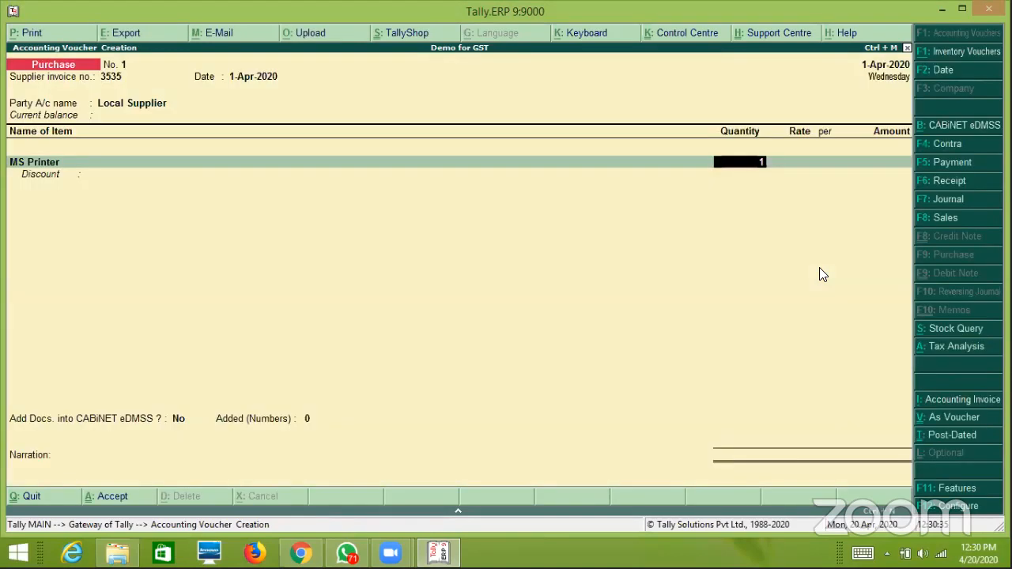
pyautogui.write('0')
pyautogui.press('Return')
pyautogui.write('1,20')
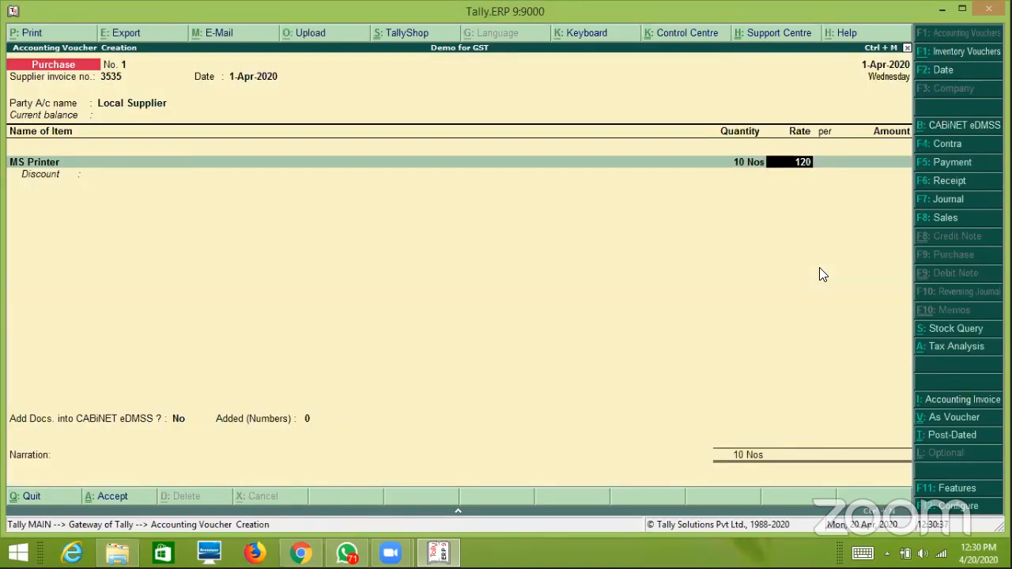
pyautogui.write('0')
pyautogui.press('Return')
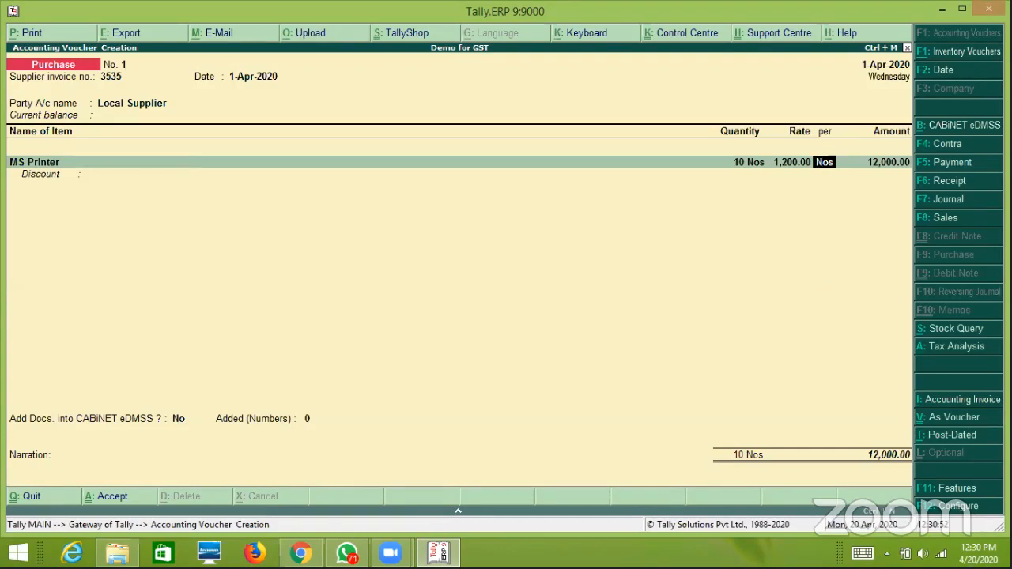
# Turn on 'Allow modification of tax details for GST' in the voucher configuration.
pyautogui.click(951, 509)
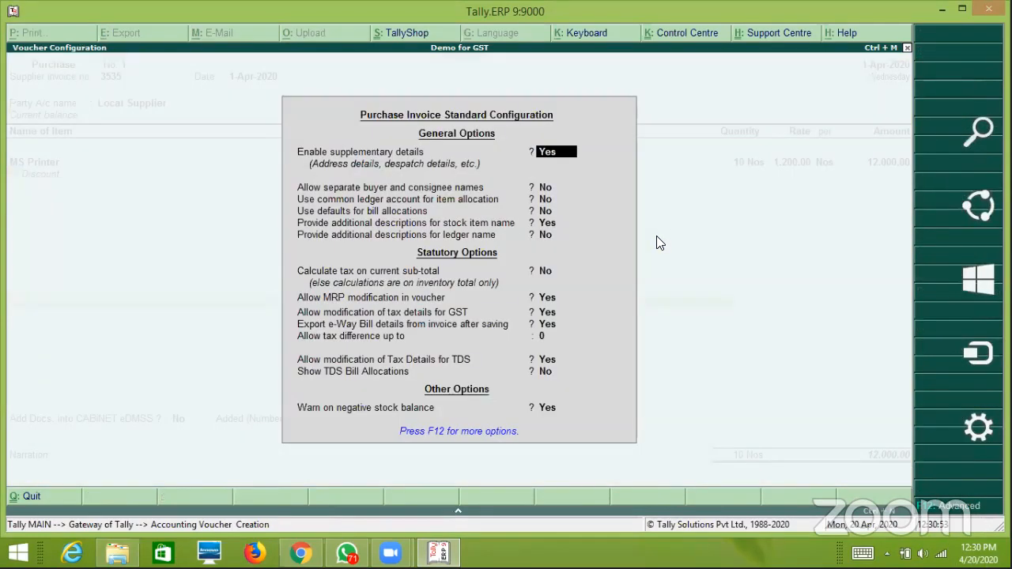
pyautogui.press('Return')
pyautogui.press('Return')
pyautogui.press('Return')
pyautogui.press('Return')
pyautogui.press('Return')
pyautogui.press('Return')
pyautogui.press('Return')
pyautogui.press('Return')
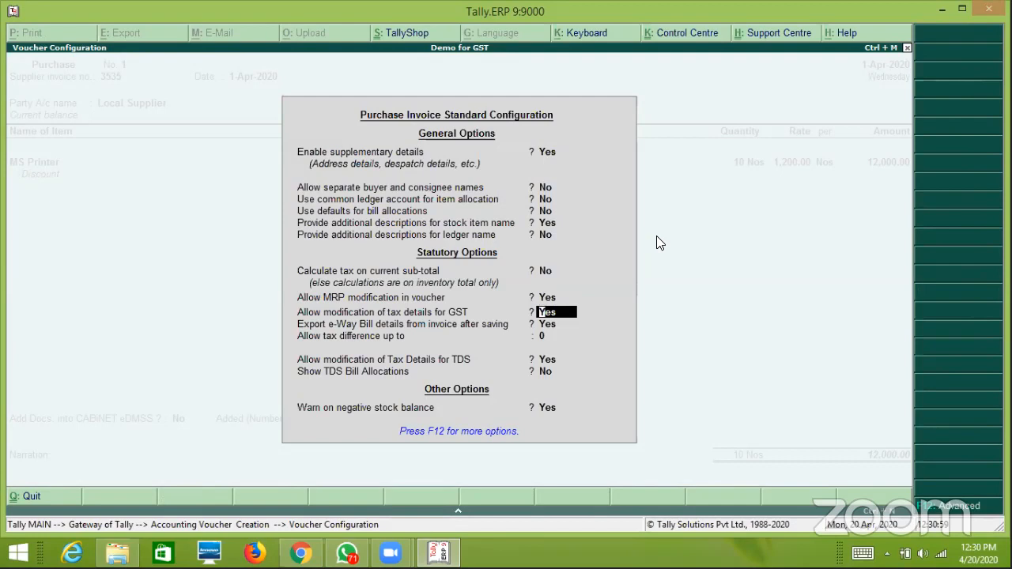
pyautogui.hotkey('ctrl', 'a')
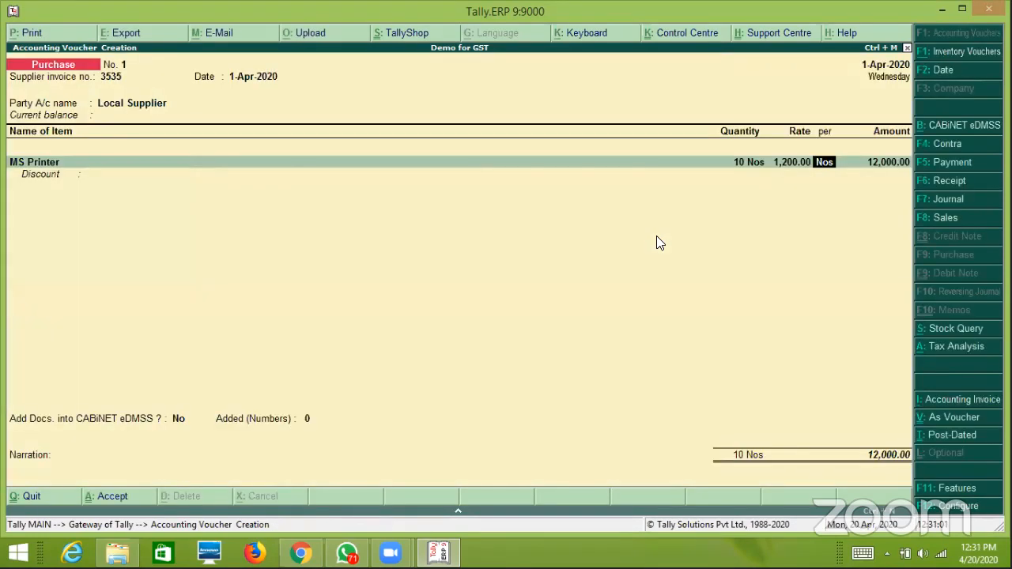
# Allocate the 12,000 to GST Purchases and review that ledger's GST details without saving changes.
pyautogui.press('Return')
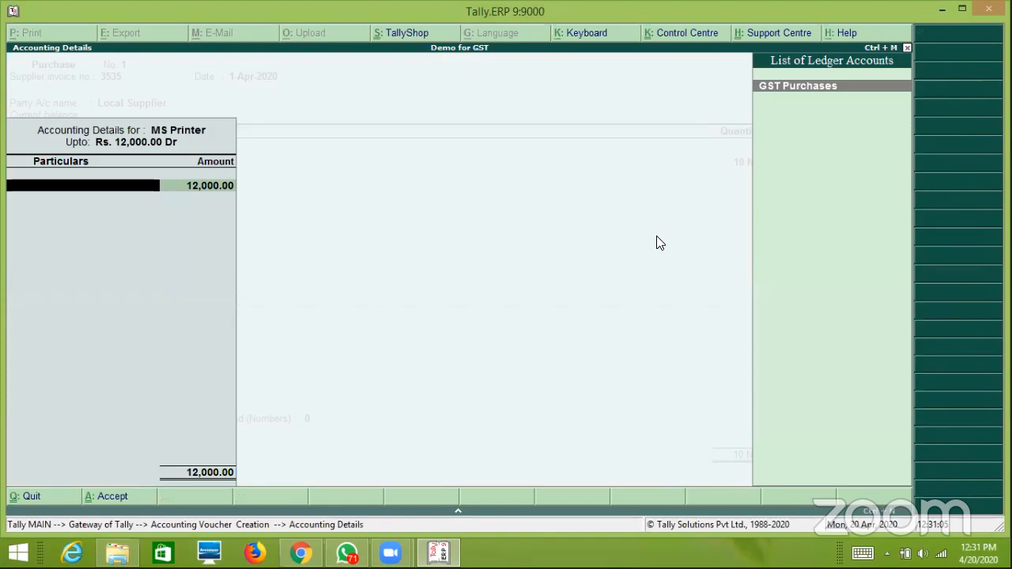
pyautogui.press('Return')
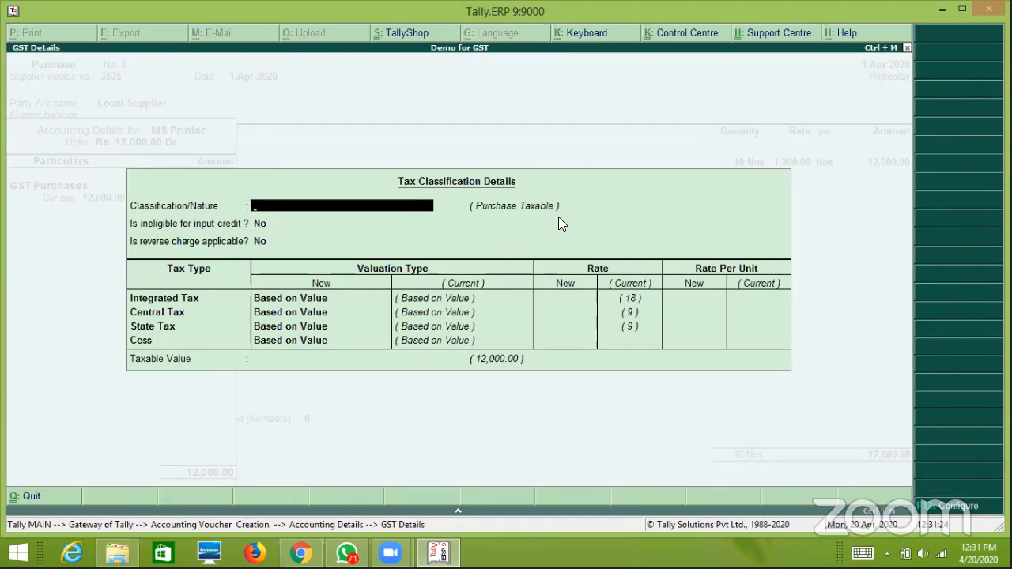
pyautogui.press('Escape')
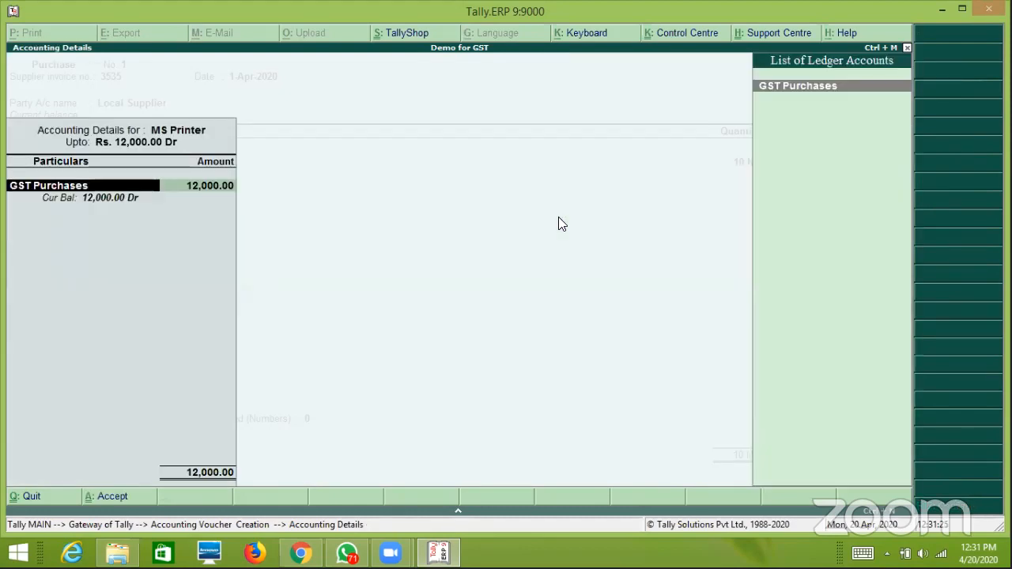
pyautogui.hotkey('ctrl', 'Return')
pyautogui.press('Return')
pyautogui.press('Return')
pyautogui.press('Return')
pyautogui.press('Return')
pyautogui.press('Return')
pyautogui.press('Return')
pyautogui.press('Return')
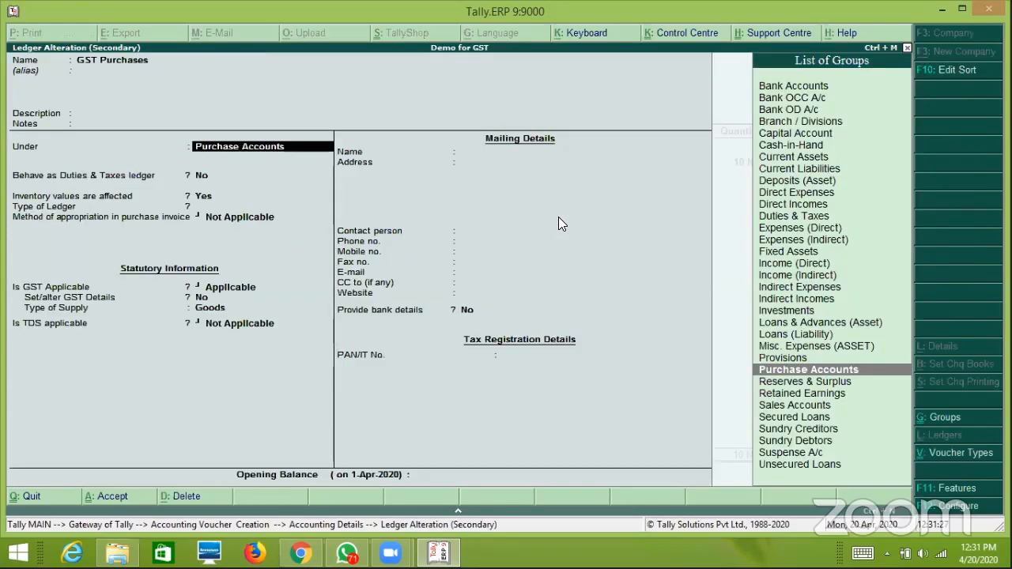
pyautogui.press('Return')
pyautogui.press('y')
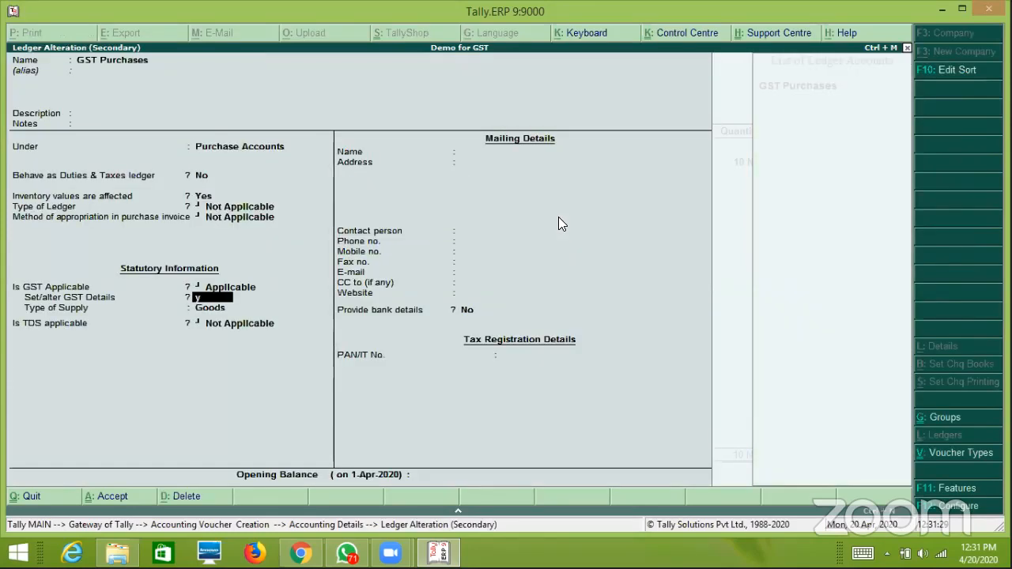
pyautogui.press('Return')
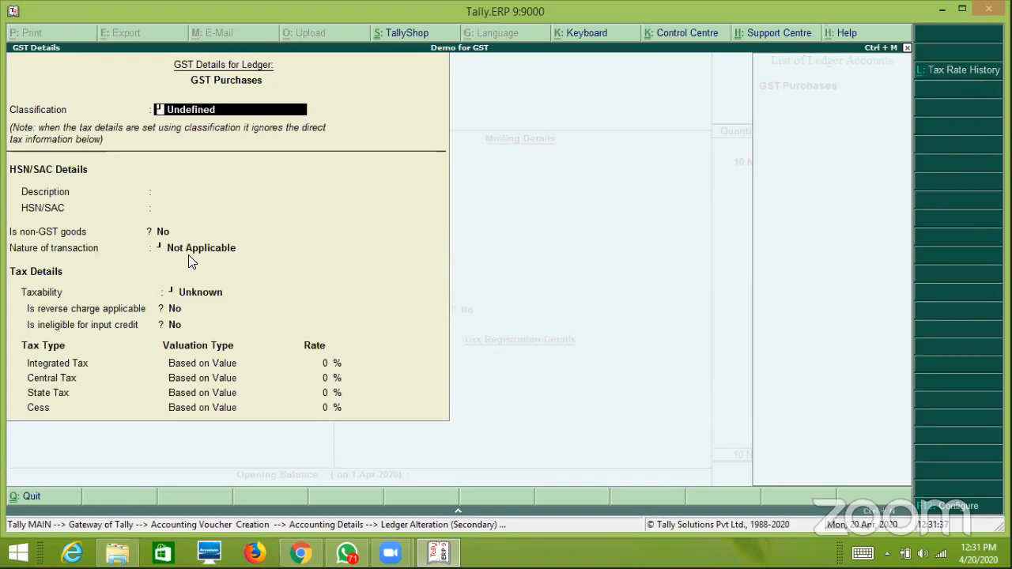
pyautogui.press('Escape')
pyautogui.press('Escape')
pyautogui.press('y')
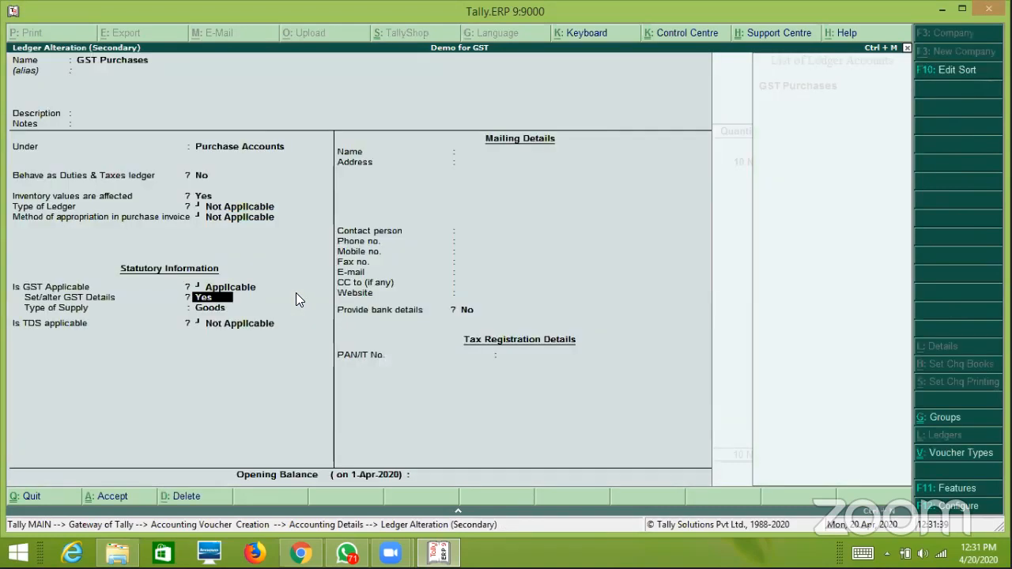
pyautogui.press('Escape')
pyautogui.press('y')
# Set the MS Printer tax classification to Not Applicable and skip the discount.
pyautogui.press('Return')
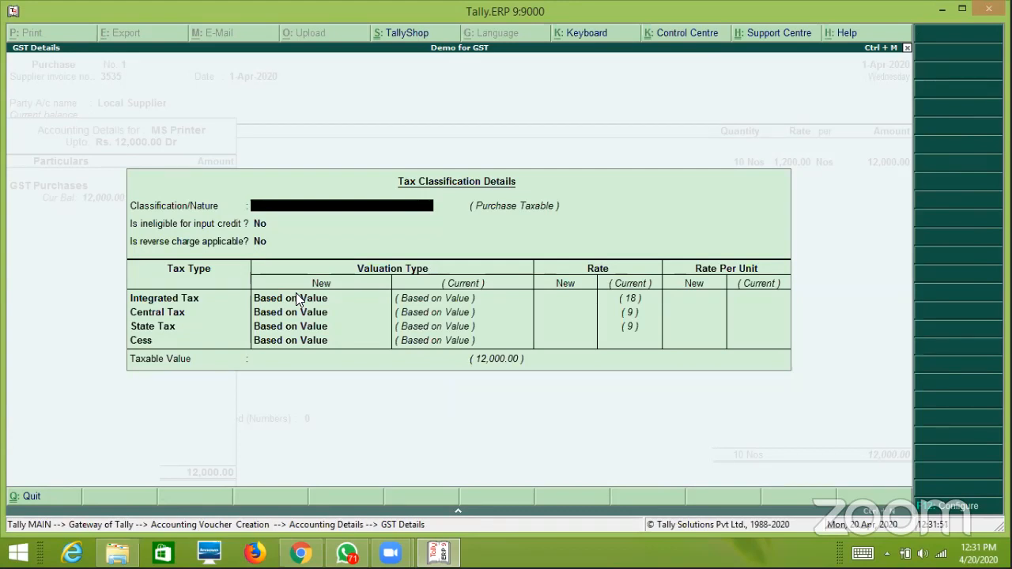
pyautogui.press('Return')
pyautogui.press('Return')
pyautogui.press('Return')
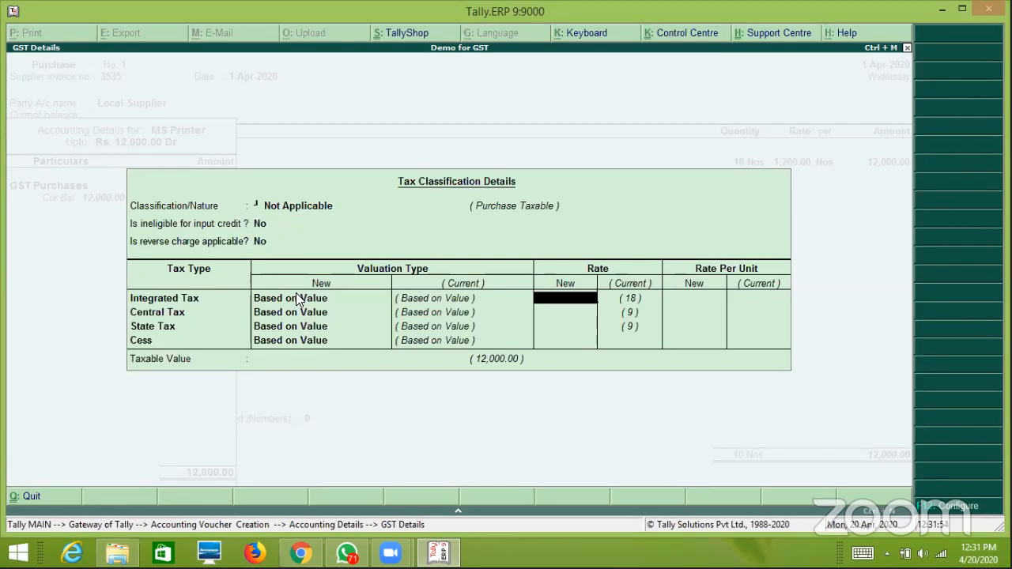
pyautogui.press('Return')
pyautogui.press('Return')
pyautogui.press('Return')
pyautogui.press('Return')
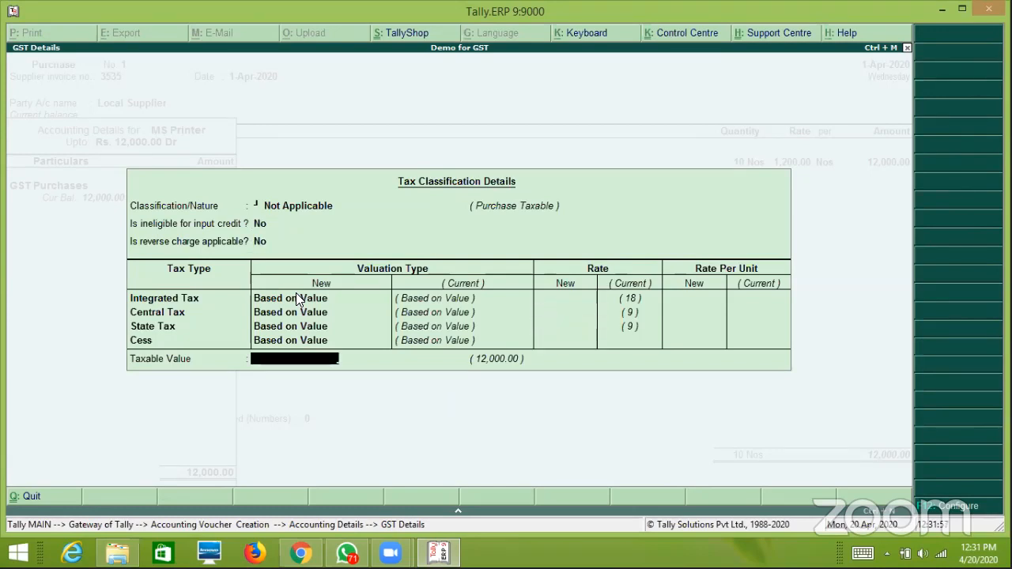
pyautogui.press('Return')
pyautogui.press('Return')
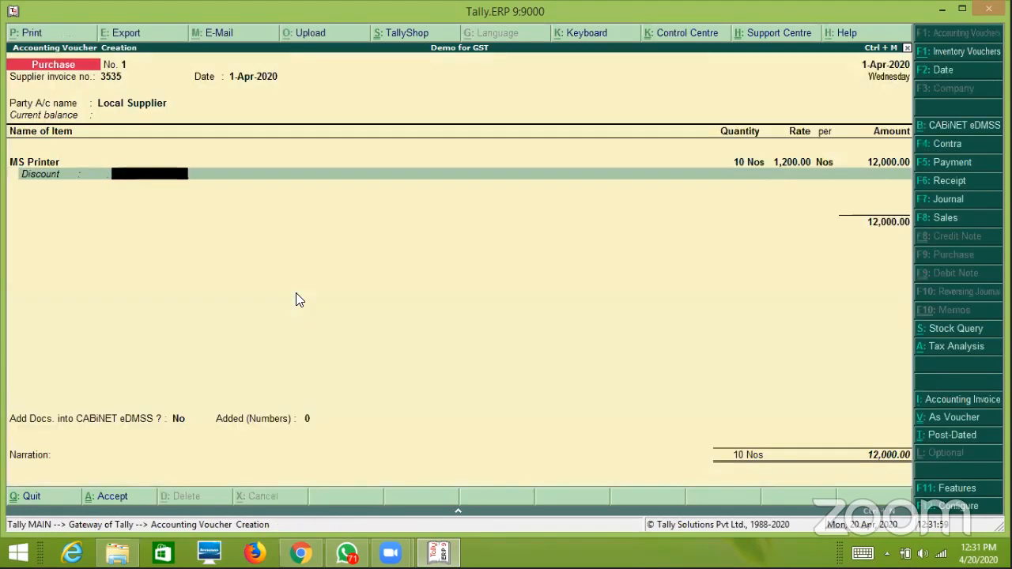
pyautogui.press('Return')
pyautogui.press('Return')
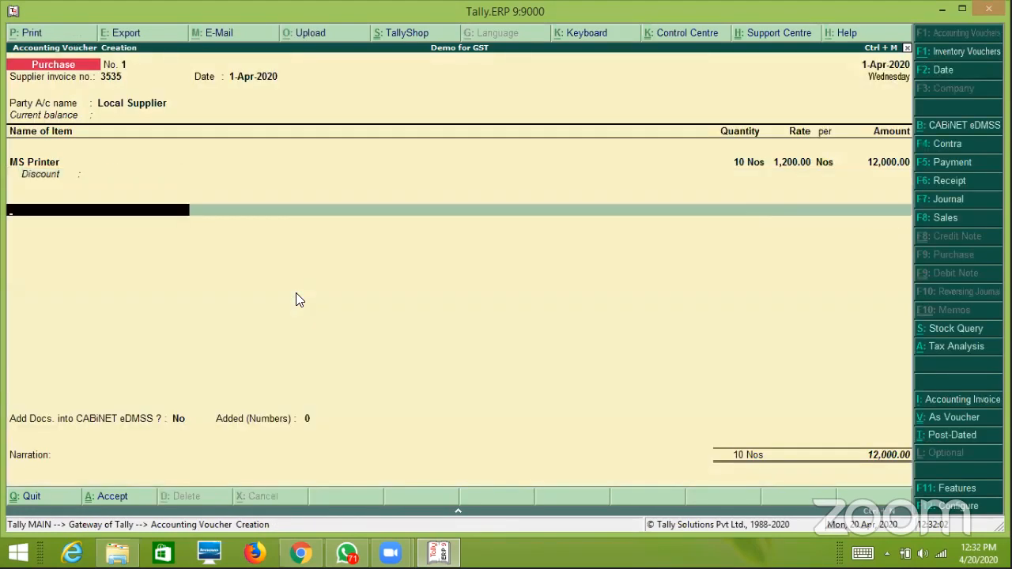
# Add Input CGST and Input SGST ledger lines of 1,080.00 each, bringing the total to 14,160.00.
pyautogui.write('In')
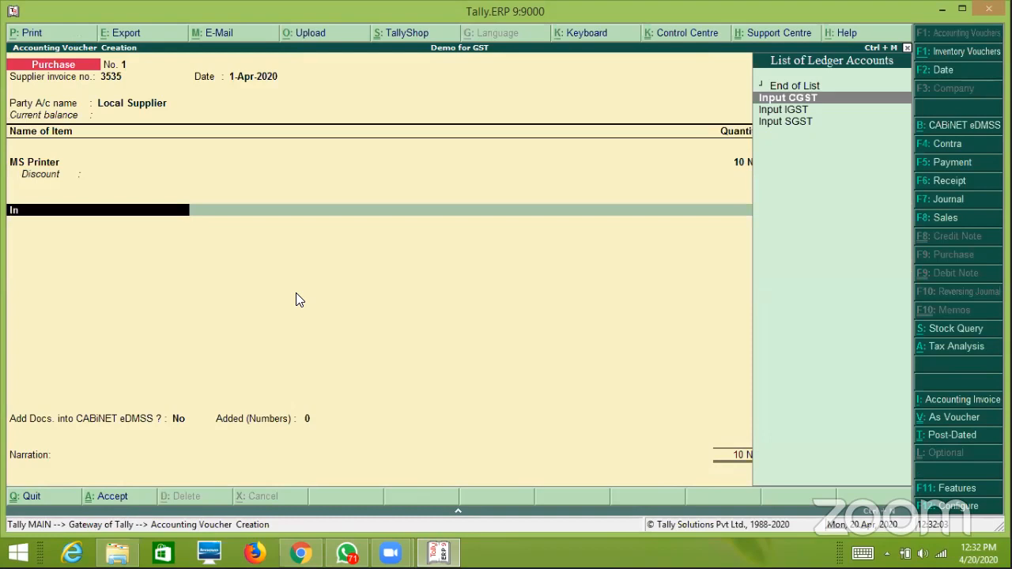
pyautogui.press('Return')
pyautogui.press('Return')
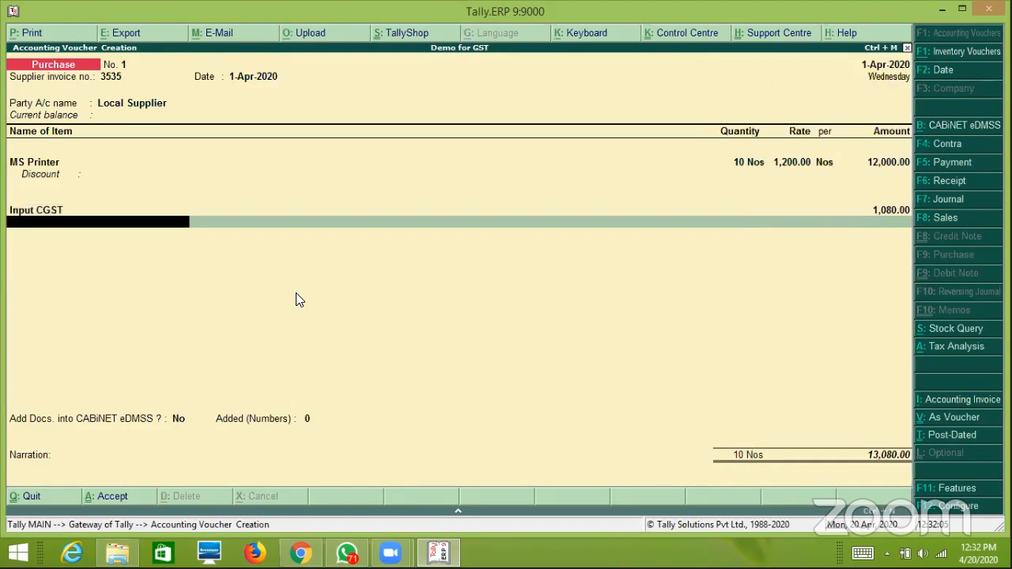
pyautogui.write('In')
pyautogui.press('Down')
pyautogui.press('Down')
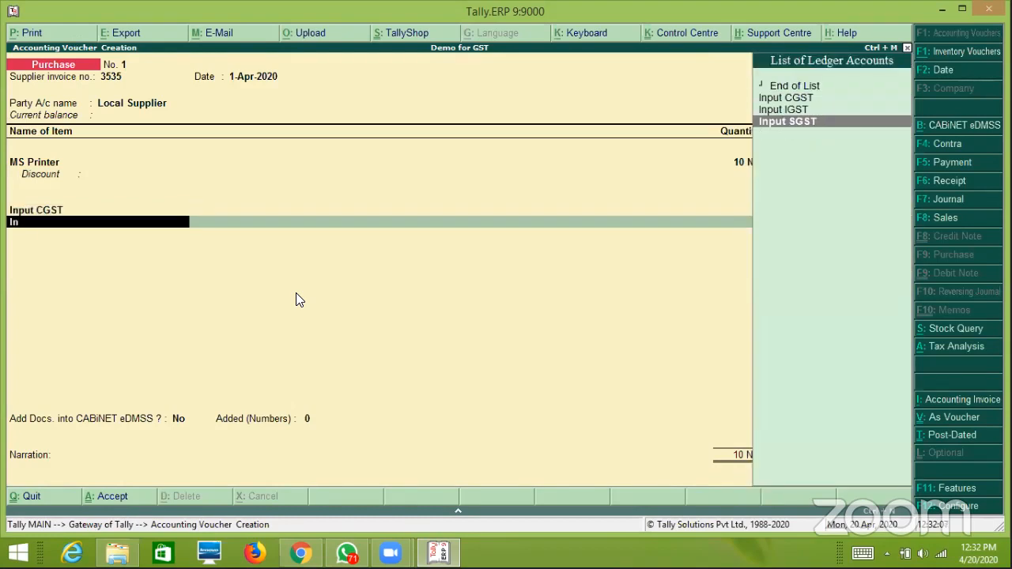
pyautogui.press('Return')
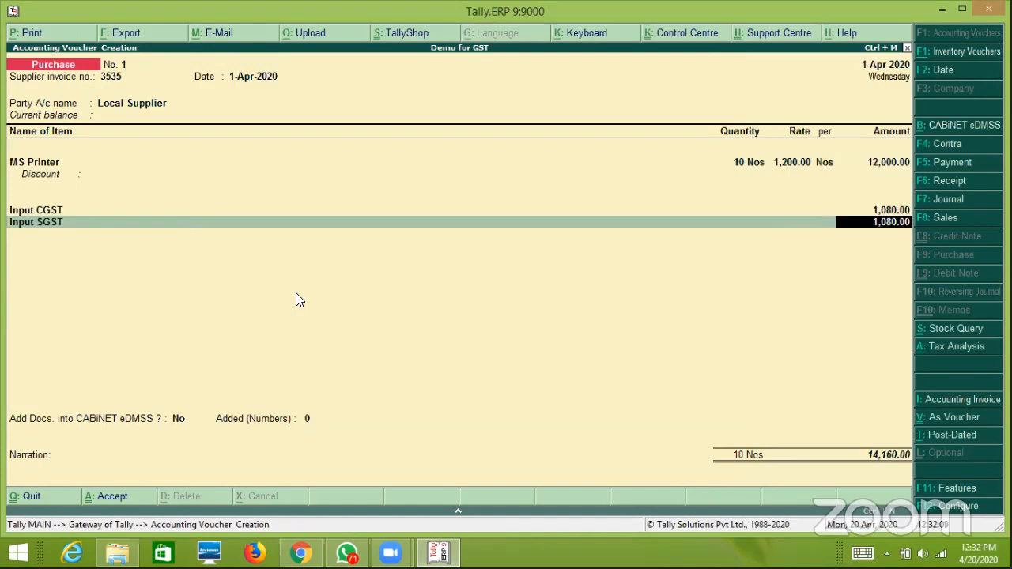
pyautogui.press('Return')
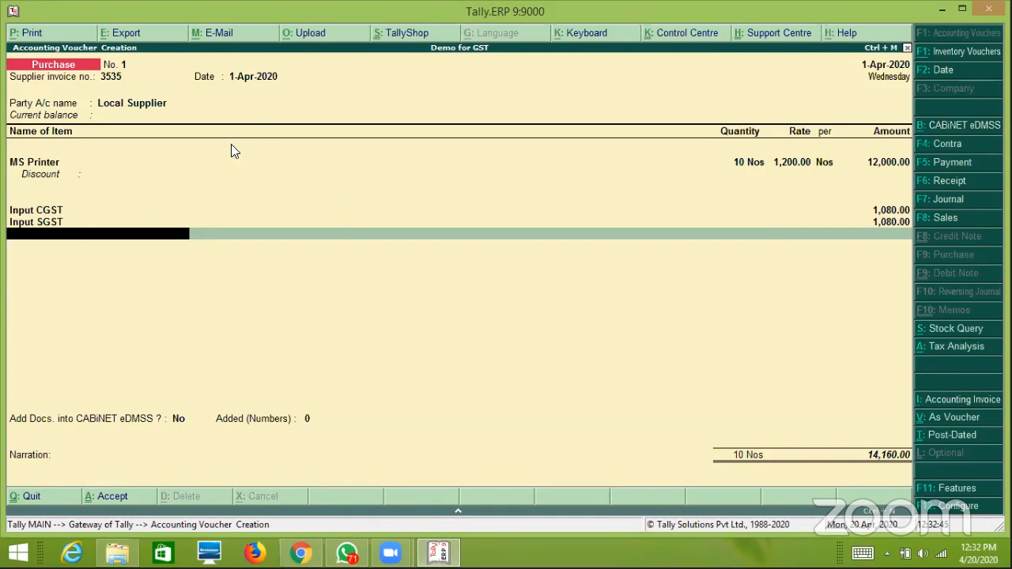
# Review the Local Supplier party ledger and quit it without changes.
pyautogui.click(180, 106)
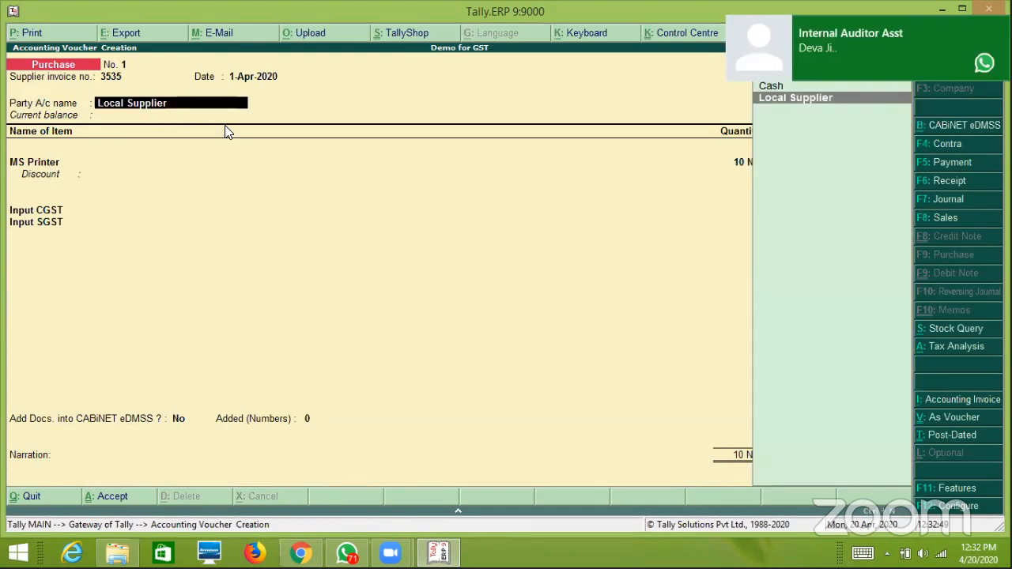
pyautogui.hotkey('ctrl', 'Return')
pyautogui.moveTo(873, 52)
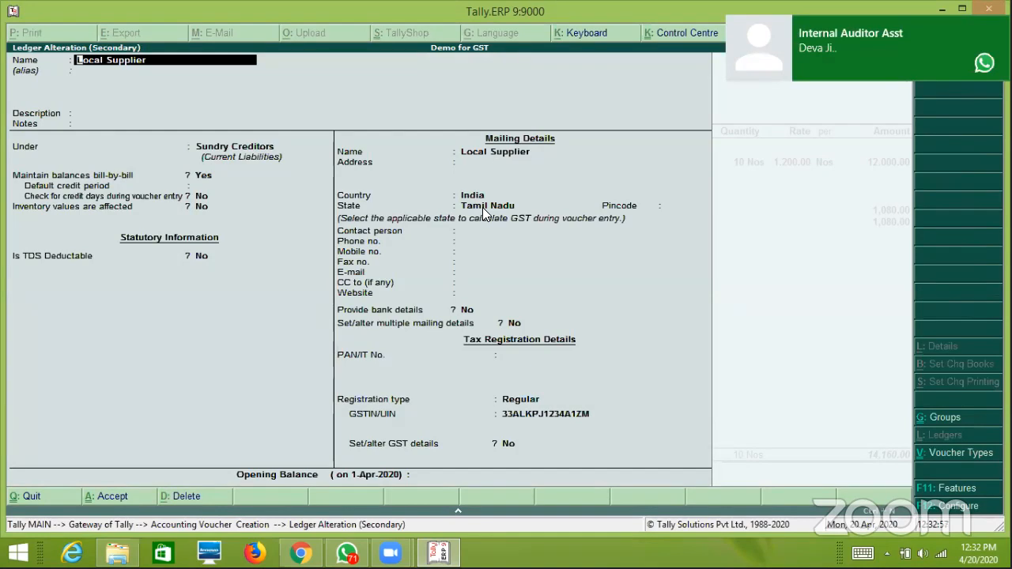
pyautogui.press('Escape')
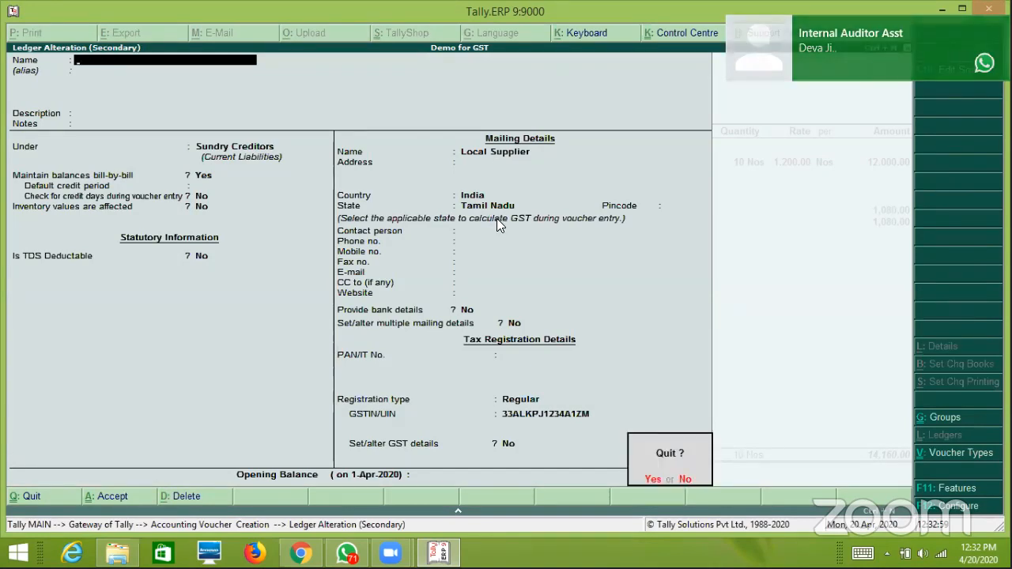
pyautogui.press('y')
# Record bill-wise New Ref 3535 for 14,160.00 Cr and save purchase voucher No. 1.
pyautogui.press('Return')
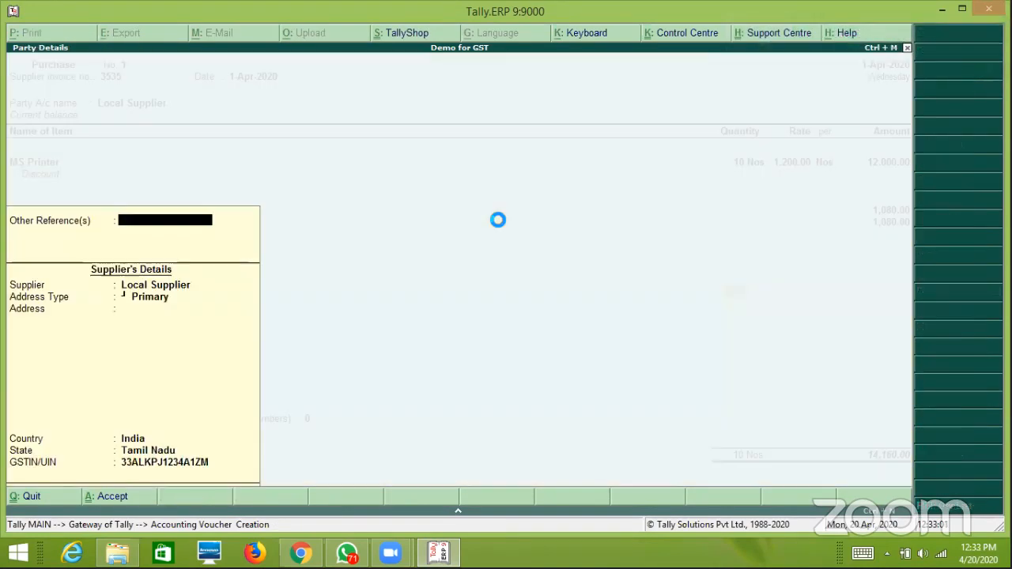
pyautogui.hotkey('ctrl', 'a')
pyautogui.press('Return')
pyautogui.press('Return')
pyautogui.press('Return')
pyautogui.press('Return')
pyautogui.press('Return')
pyautogui.press('Return')
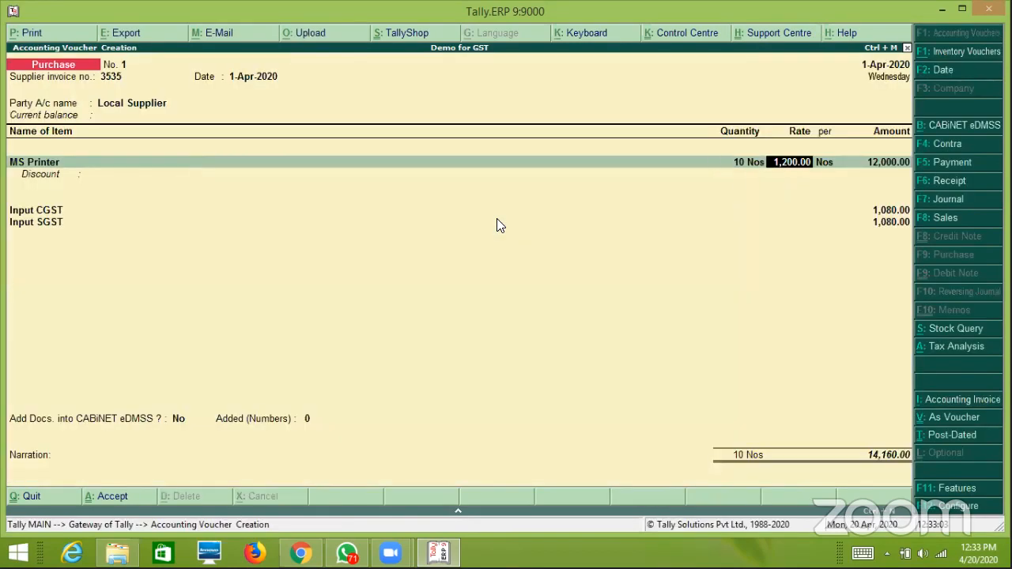
pyautogui.press('Return')
pyautogui.press('Return')
pyautogui.press('Return')
pyautogui.press('Return')
pyautogui.press('Return')
pyautogui.press('Return')
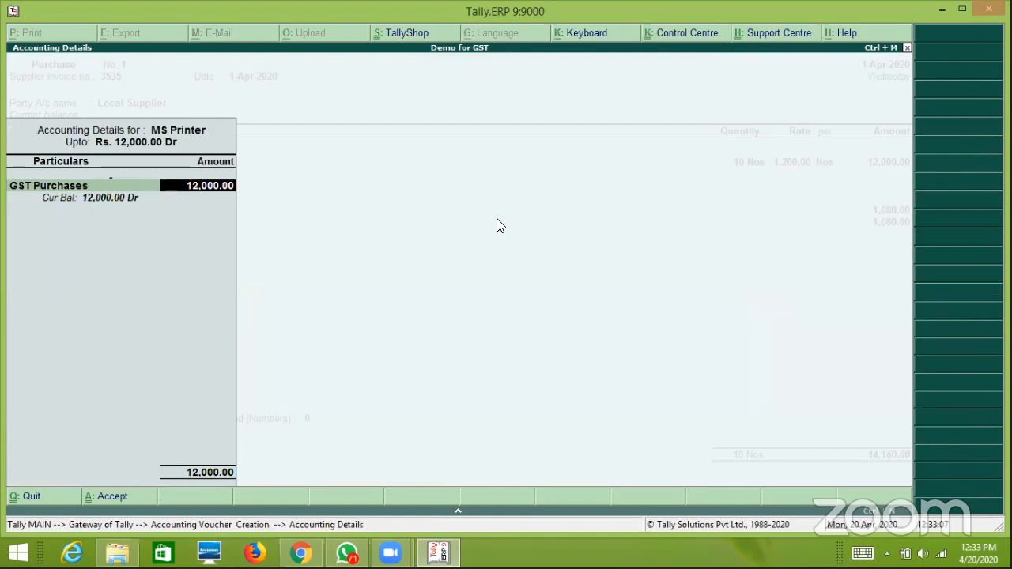
pyautogui.press('Return')
pyautogui.press('Return')
pyautogui.press('Return')
pyautogui.press('Return')
pyautogui.press('Return')
pyautogui.press('Return')
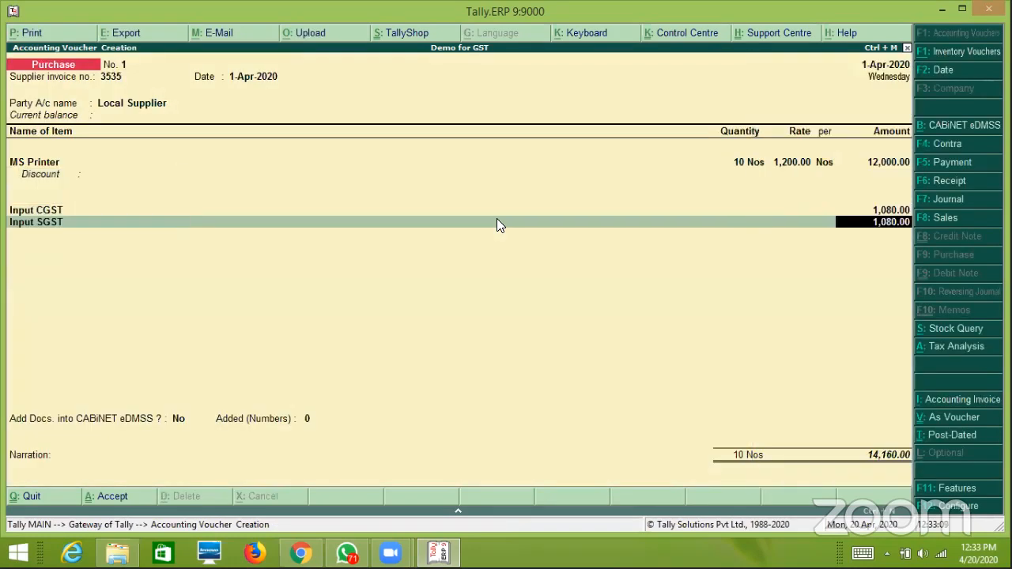
pyautogui.press('Return')
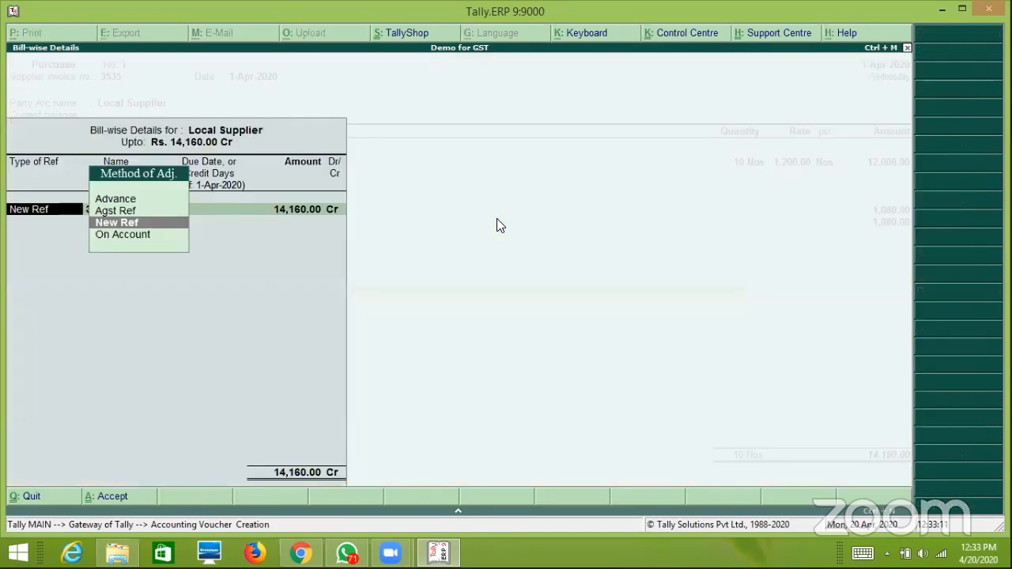
pyautogui.press('Return')
pyautogui.press('Return')
pyautogui.press('Return')
pyautogui.press('Return')
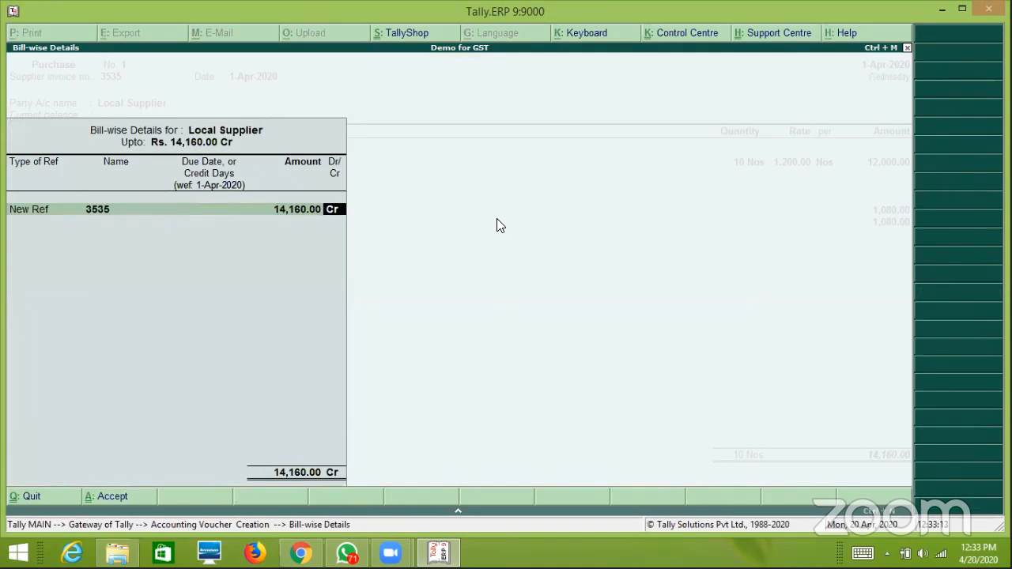
pyautogui.press('Return')
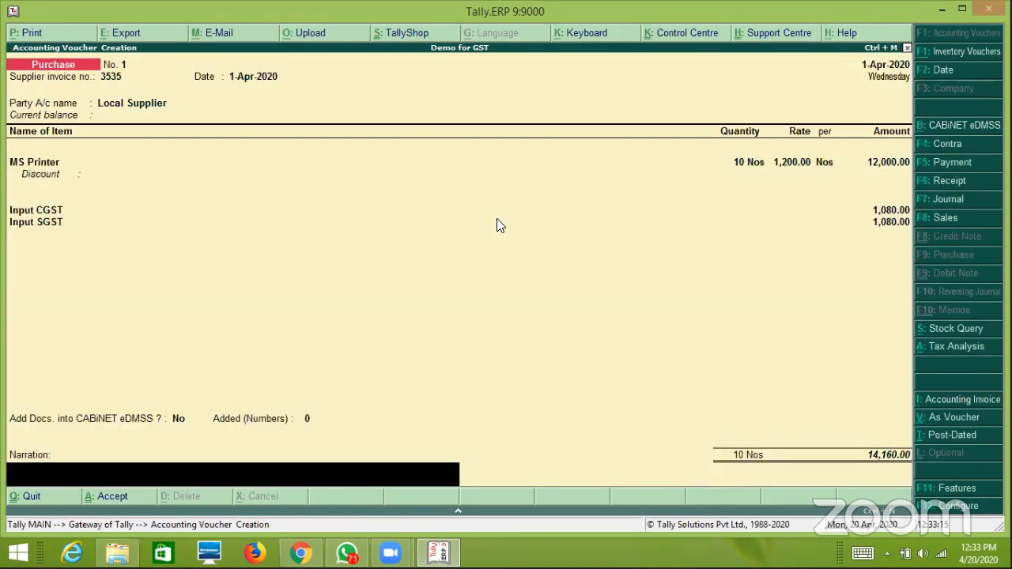
pyautogui.press('Return')
pyautogui.press('Return')
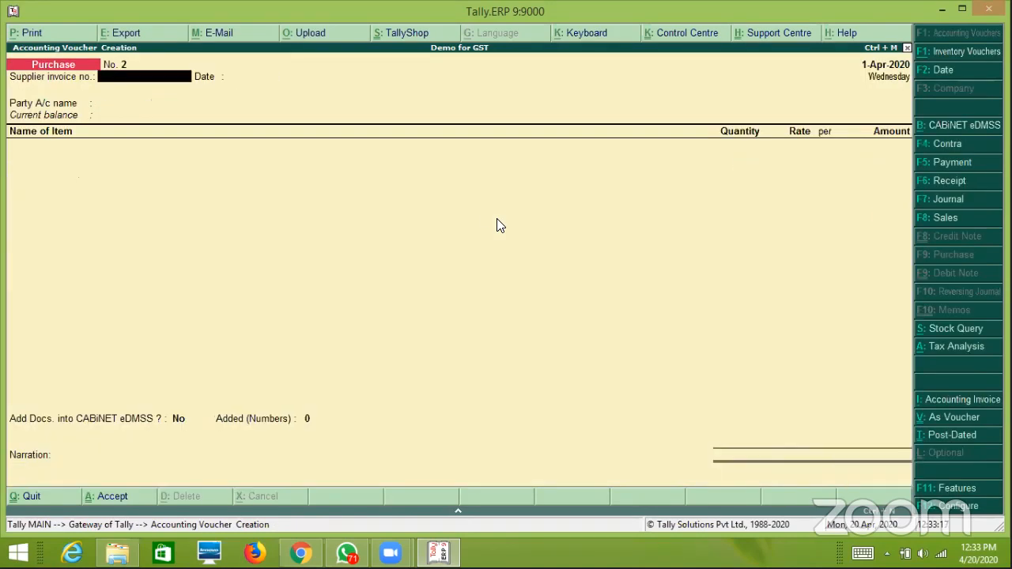